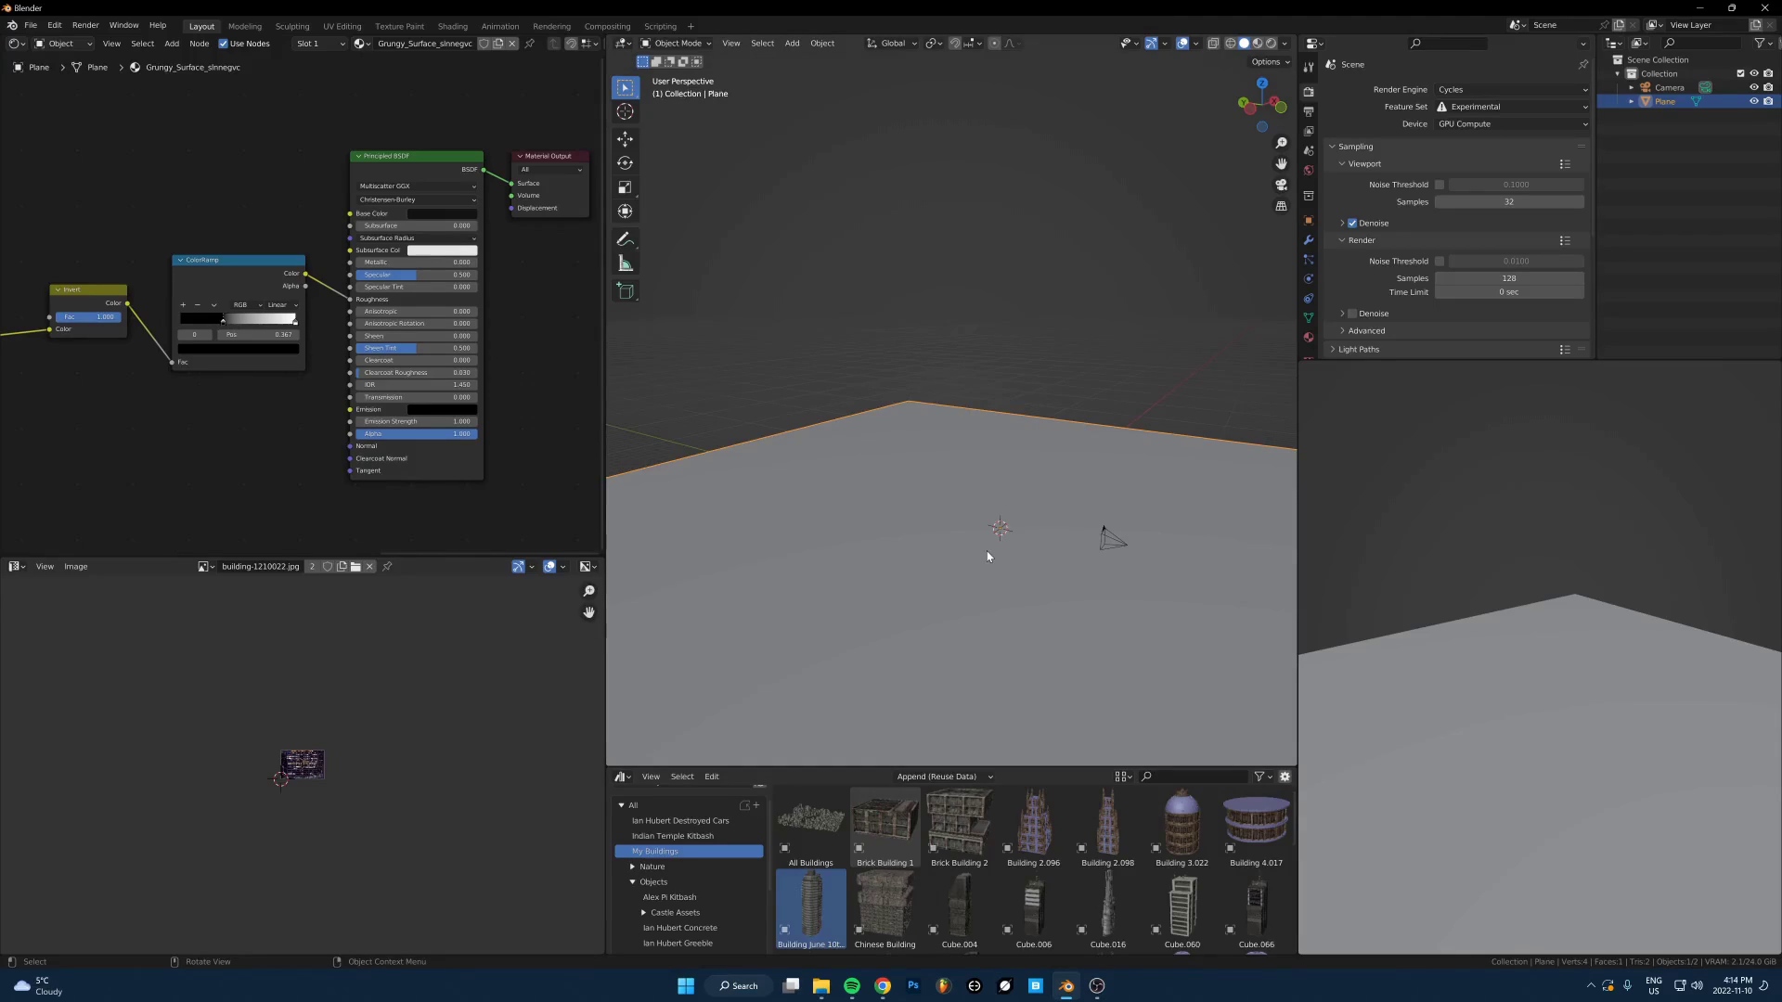
Add a cube mesh at the 3D cursor on the ground plane
{"action": "scroll", "coordinate": [217, 848], "scroll_direction": "up", "scroll_amount": 9}
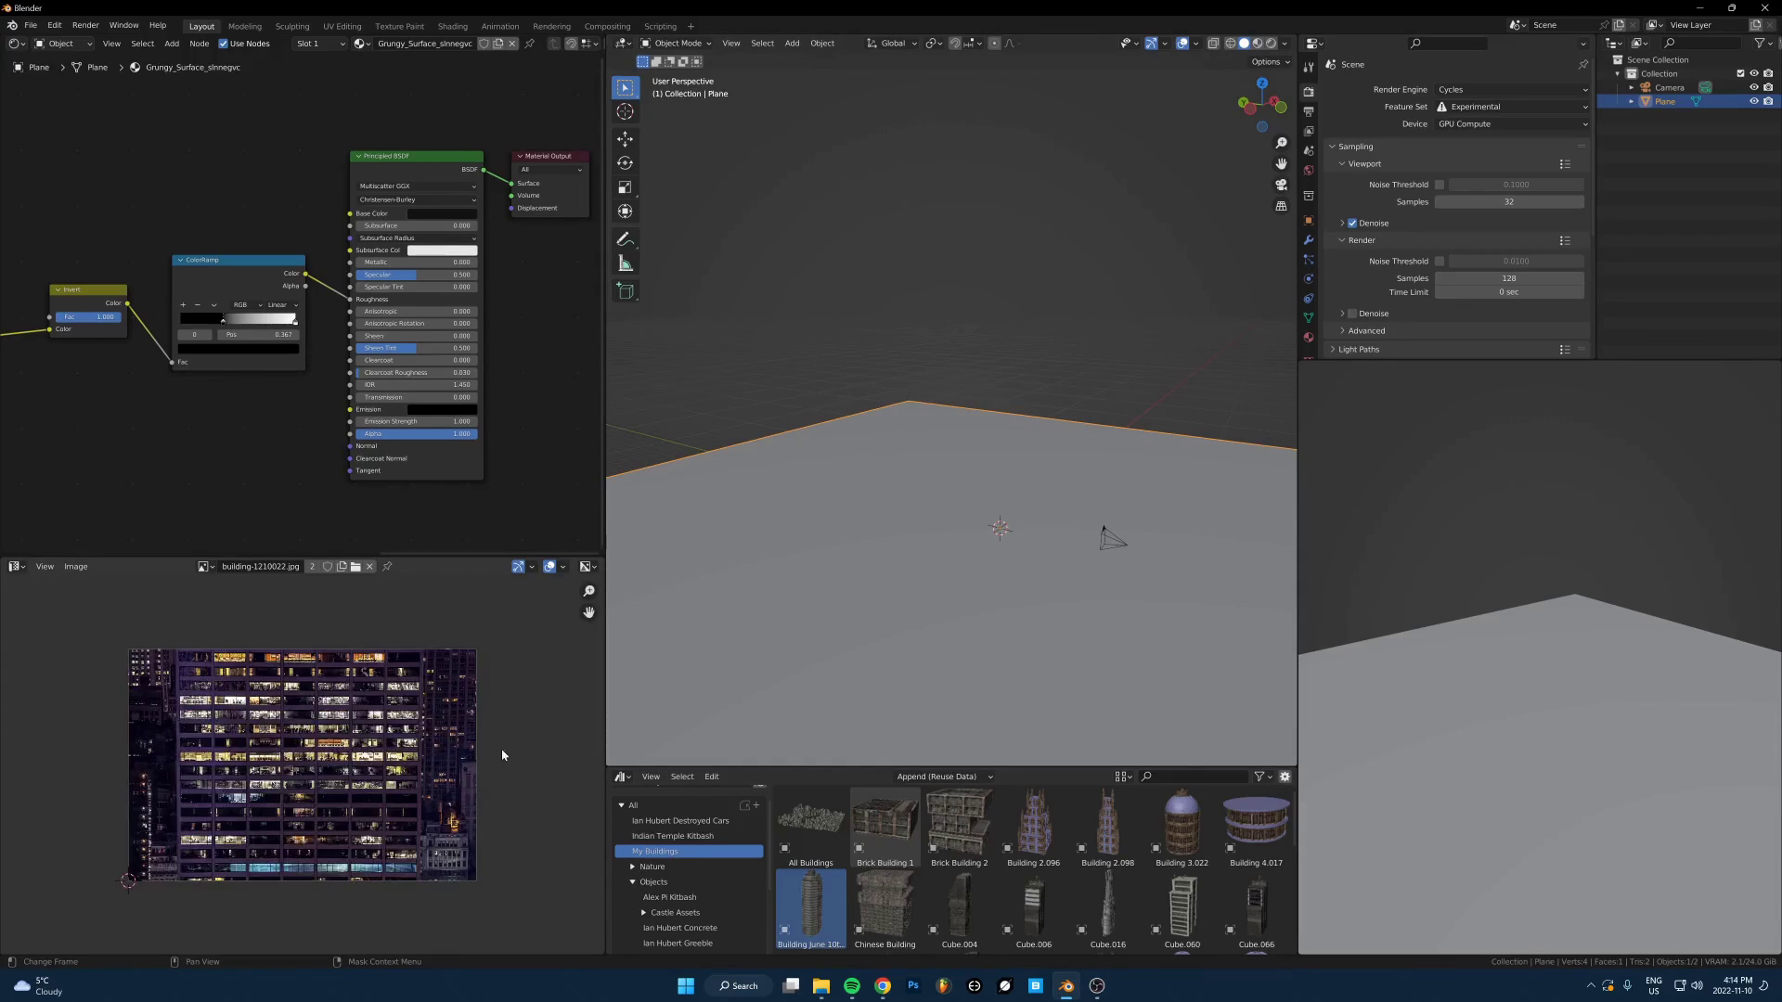
{"action": "scroll", "coordinate": [962, 573], "scroll_direction": "down", "scroll_amount": 1}
{"action": "middle_click_drag", "start_coordinate": [962, 579], "coordinate": [986, 482]}
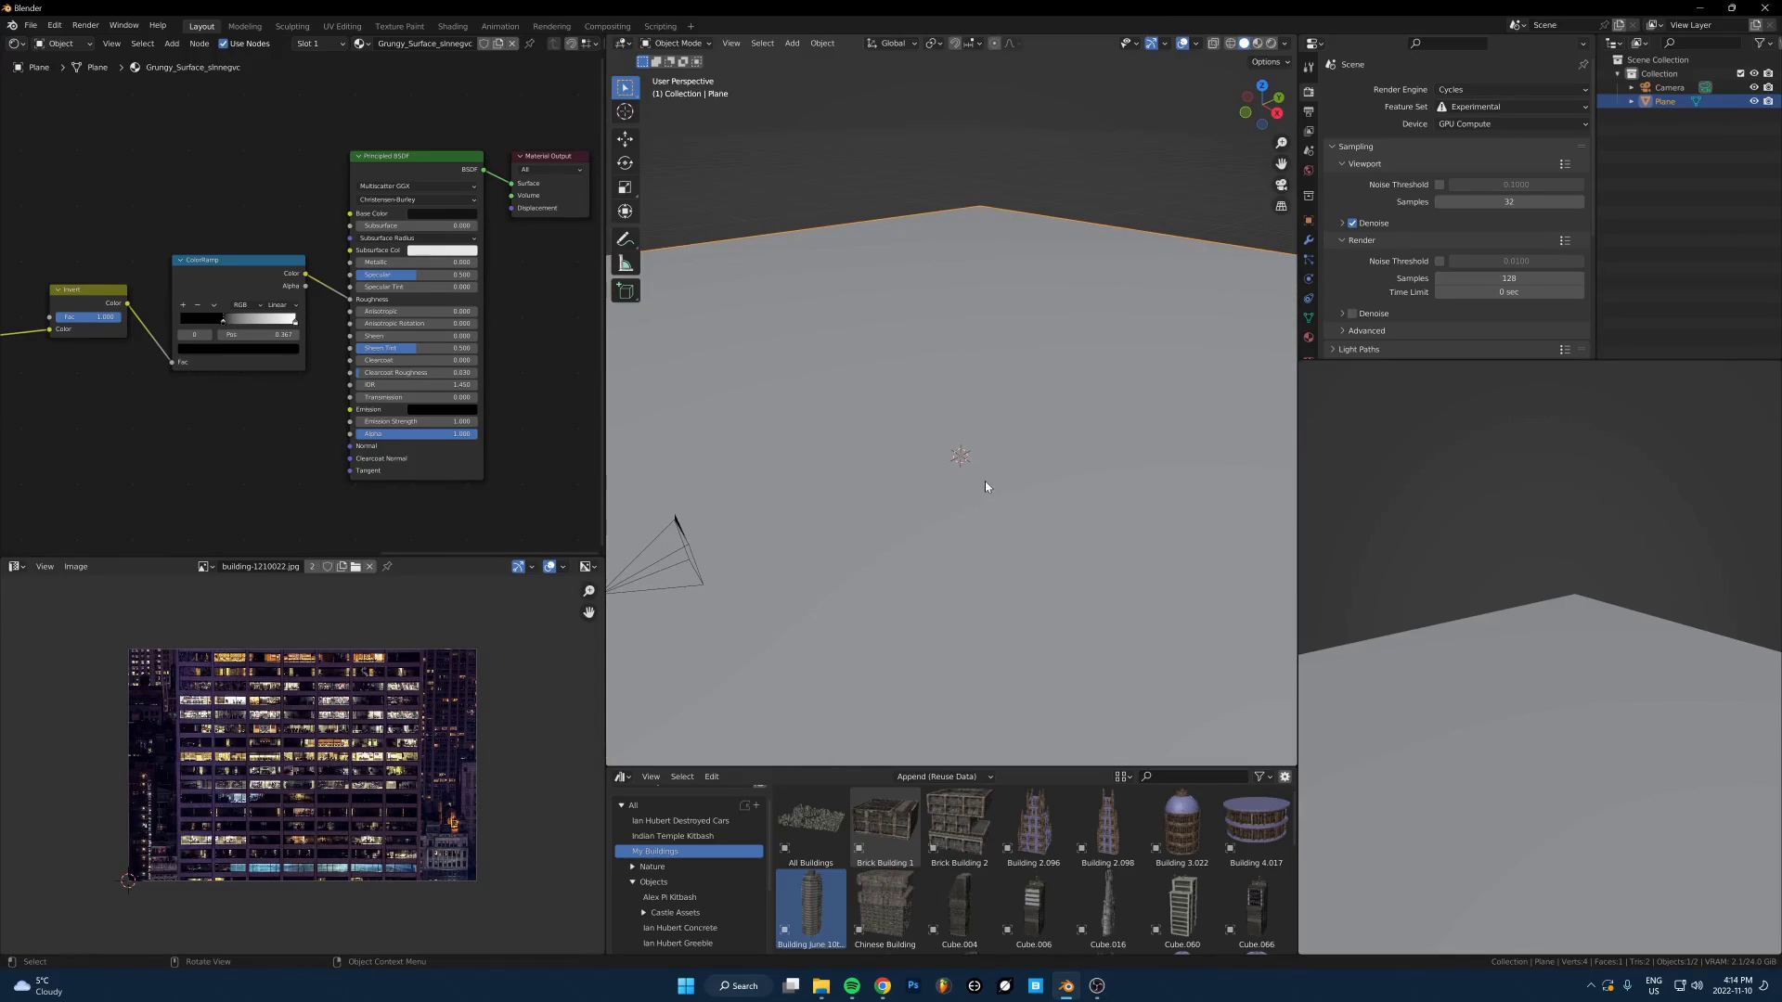
{"action": "key", "text": "shift+a"}
{"action": "mouse_move", "coordinate": [965, 533]}
{"action": "left_click", "coordinate": [1067, 548]}
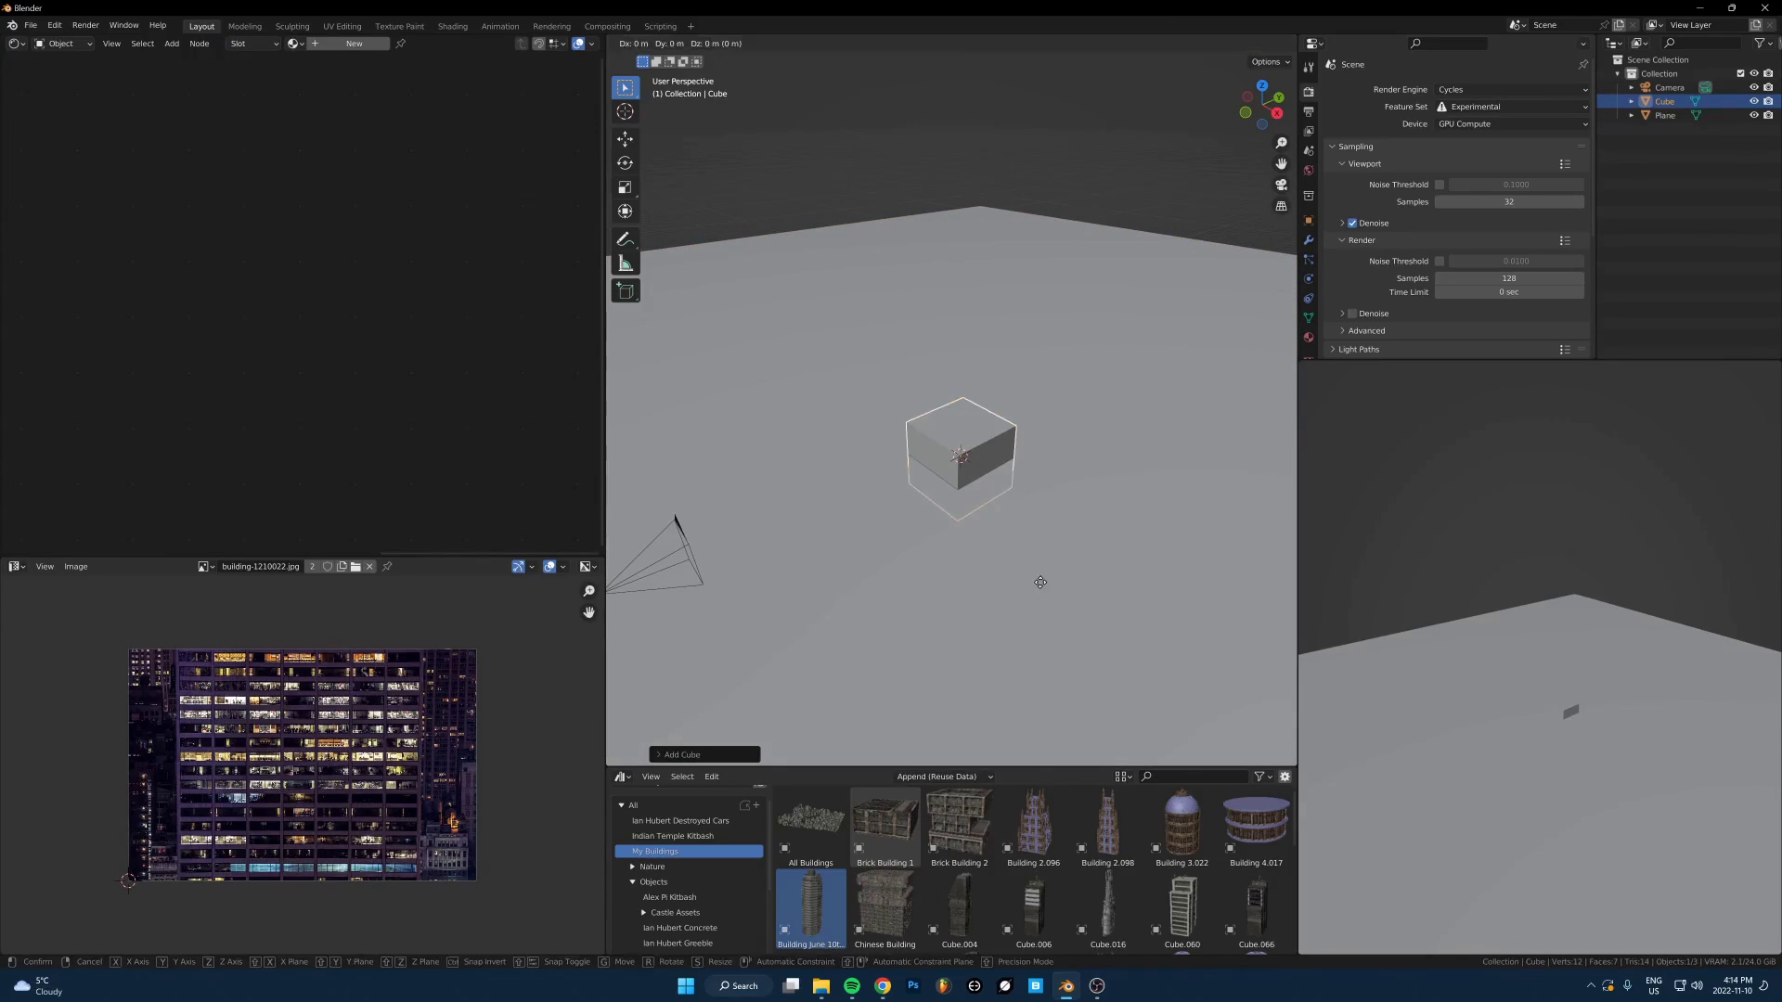
Raise the cube's top face along Z to form a tall block, and give the block a new material
{"action": "key", "text": "Tab"}
{"action": "left_click", "coordinate": [960, 403]}
{"action": "key", "text": "g"}
{"action": "key", "text": "z"}
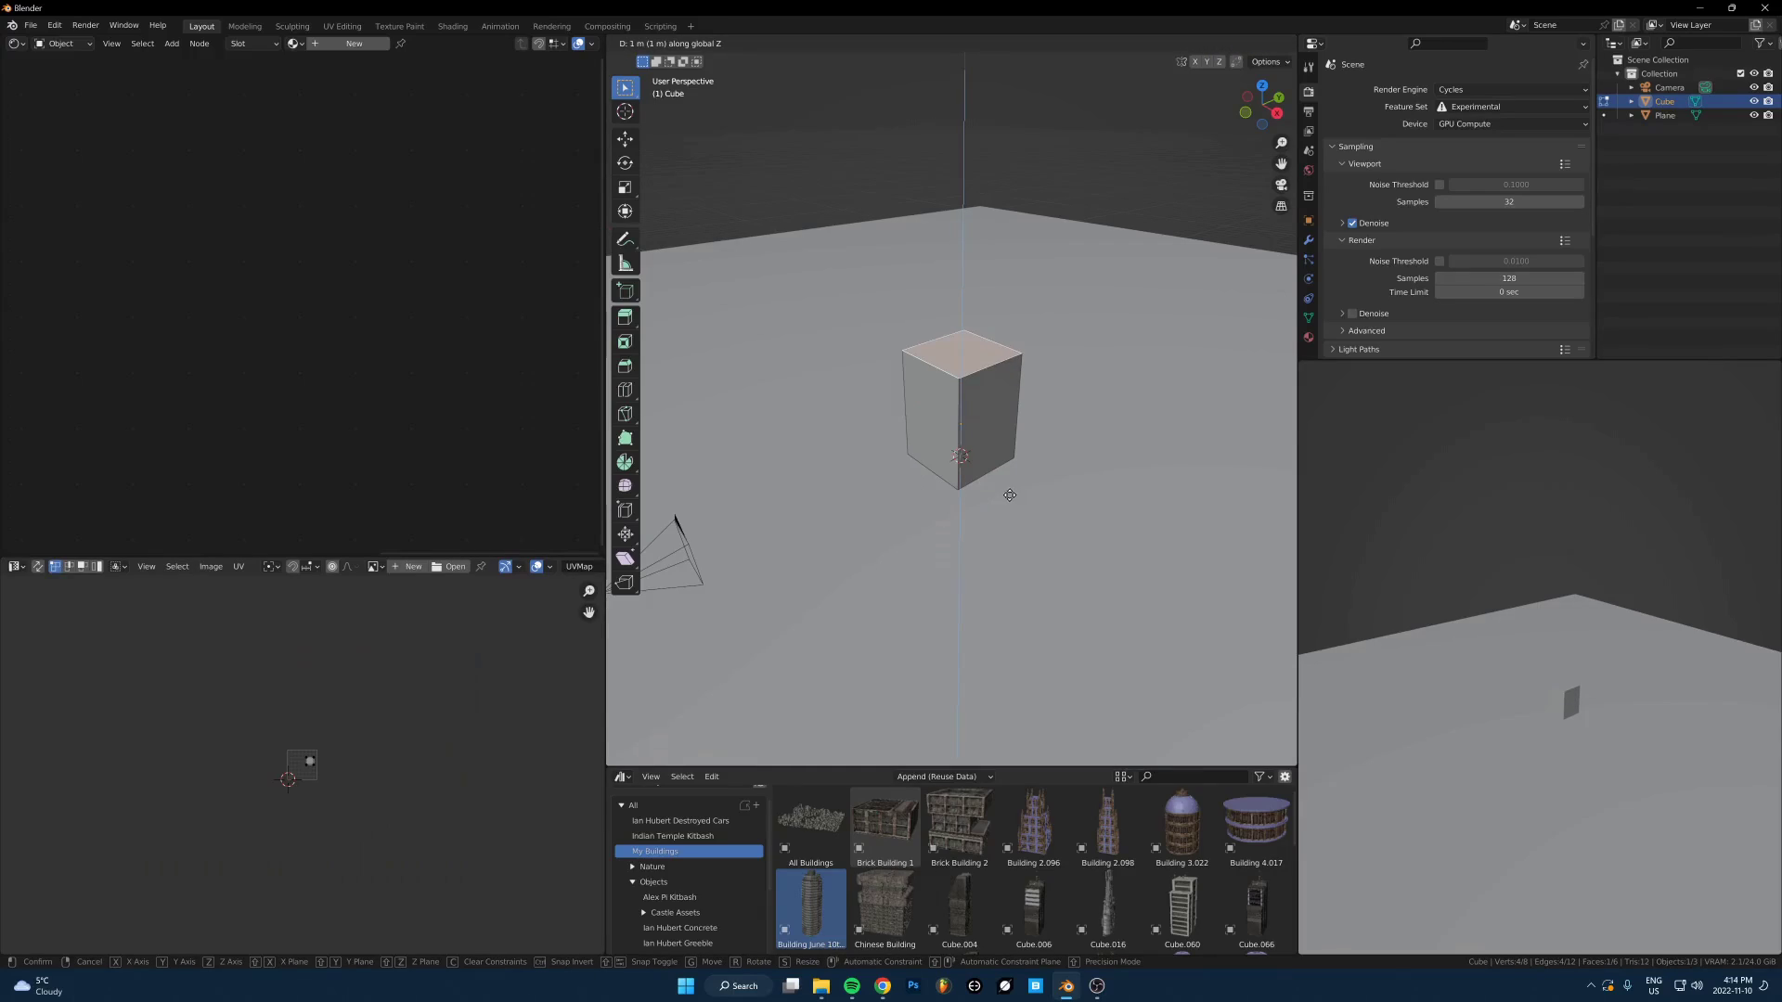
{"action": "left_click", "coordinate": [1028, 474]}
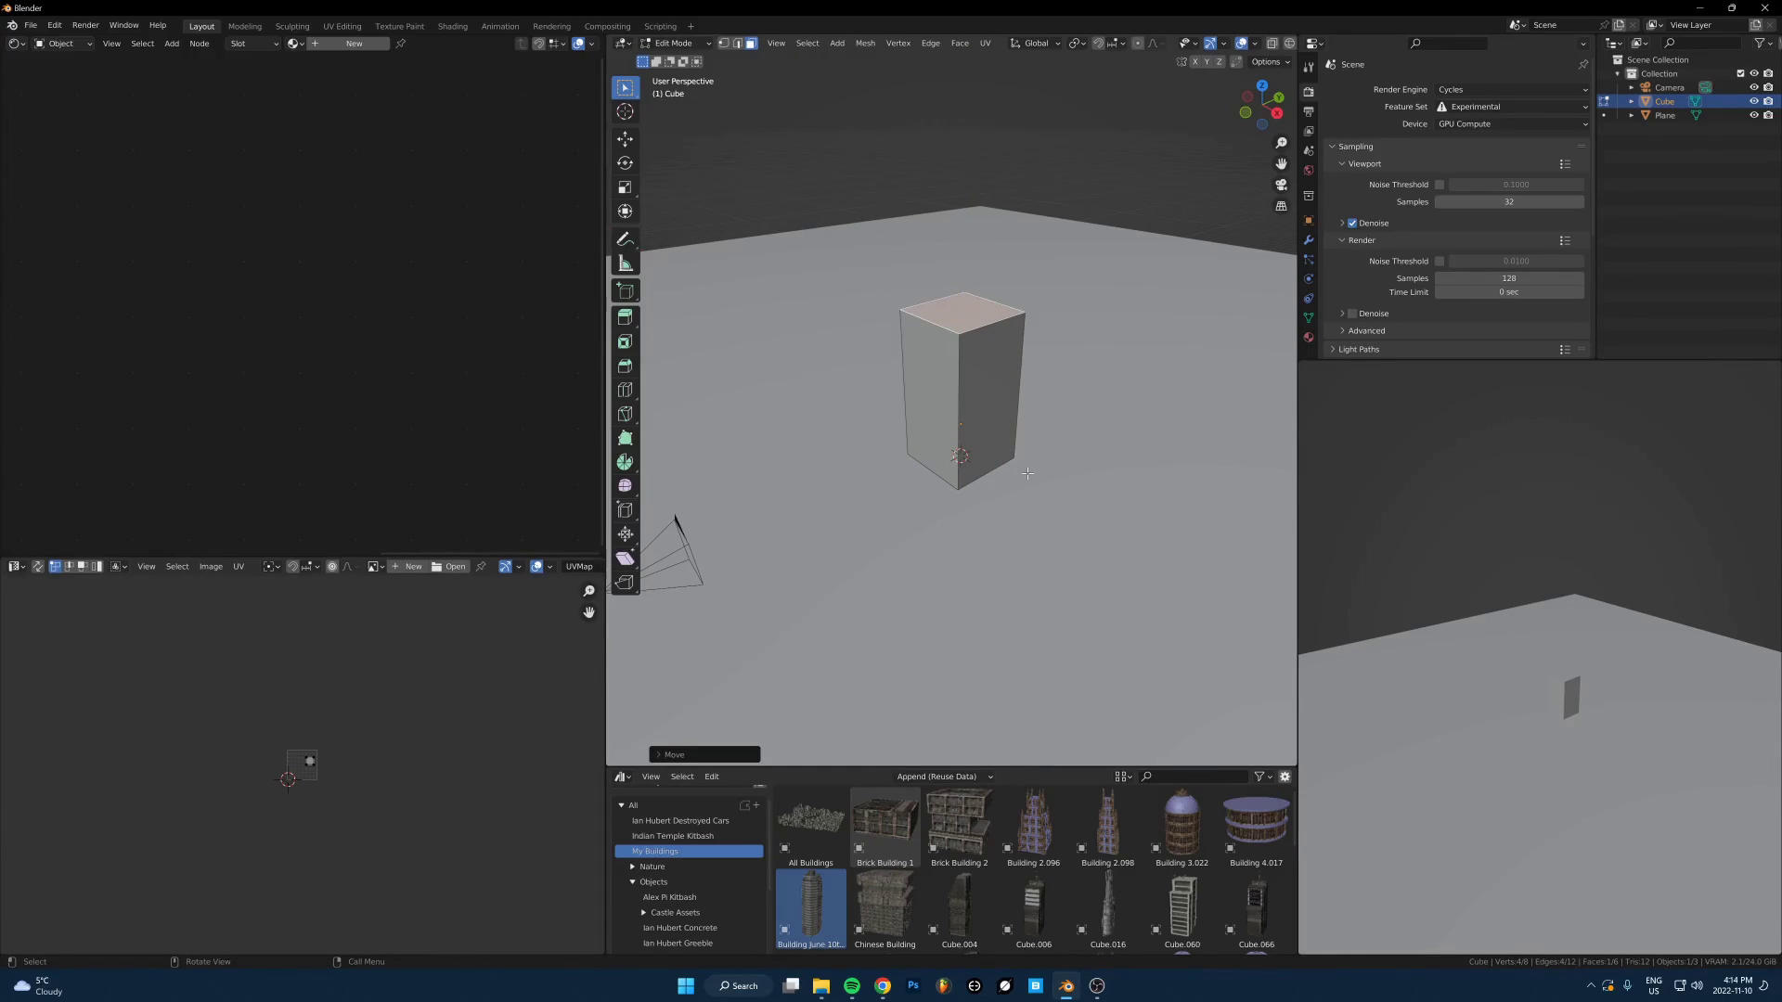
{"action": "key", "text": "Tab"}
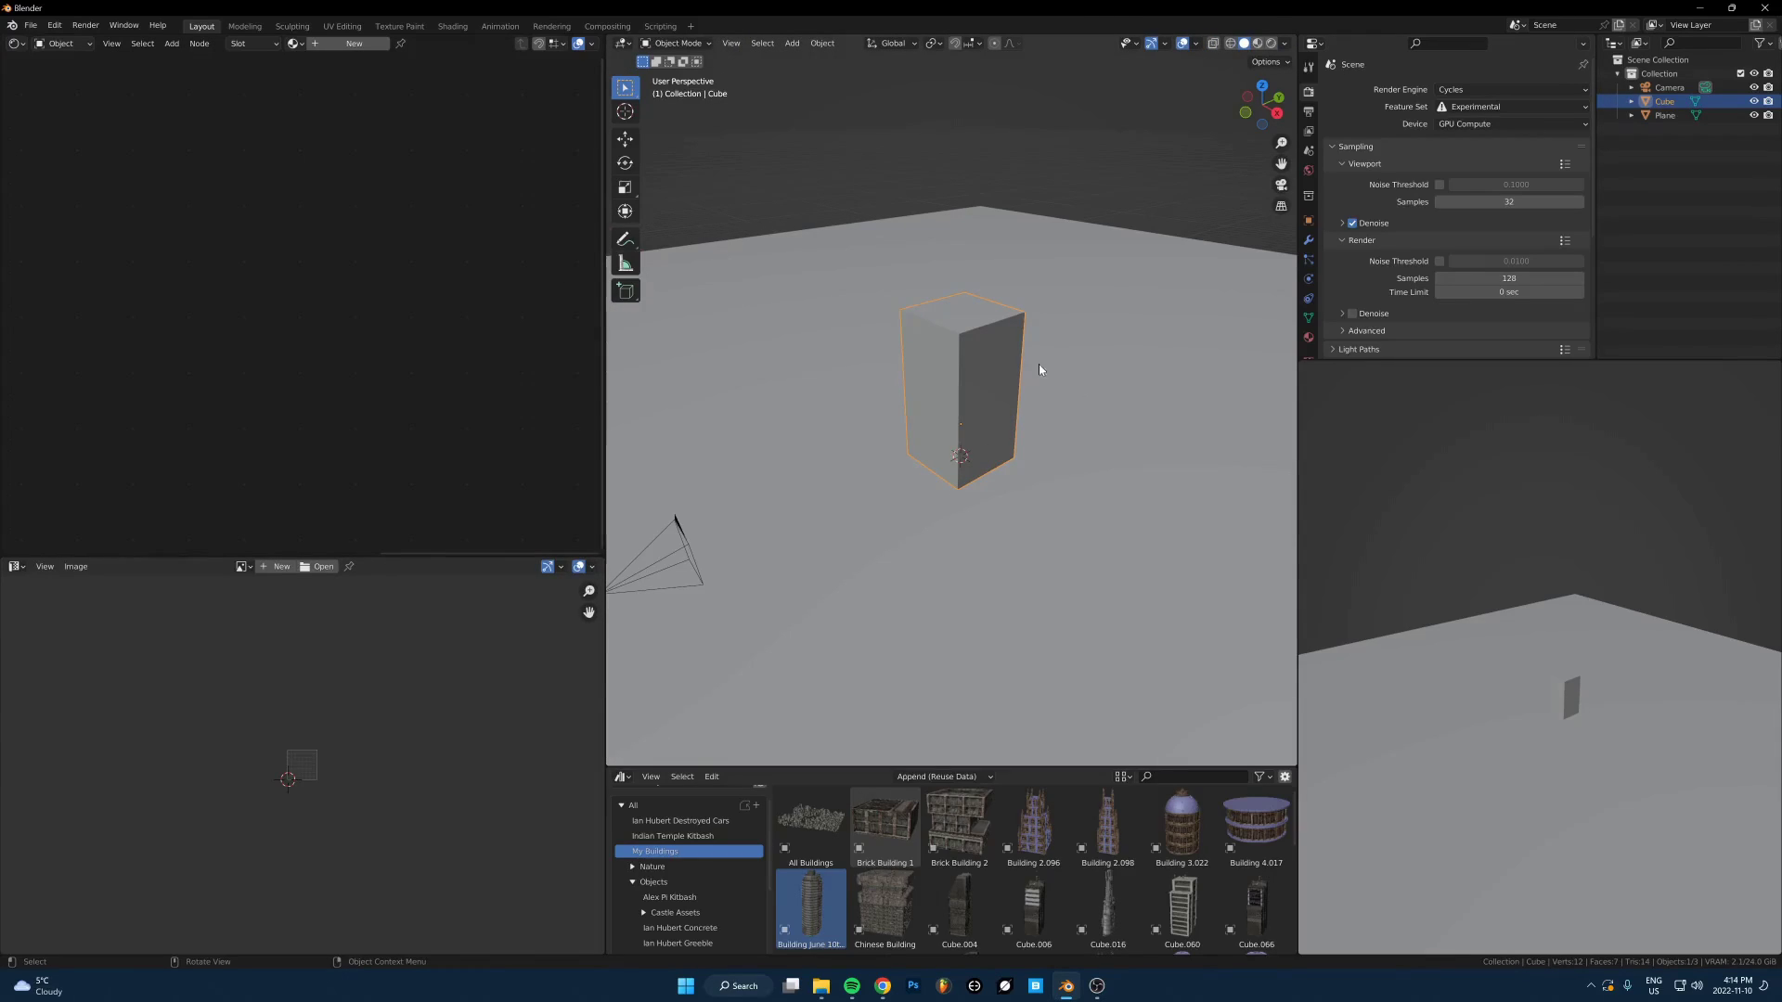
{"action": "left_click", "coordinate": [362, 45]}
{"action": "middle_click_drag", "start_coordinate": [255, 280], "coordinate": [393, 239]}
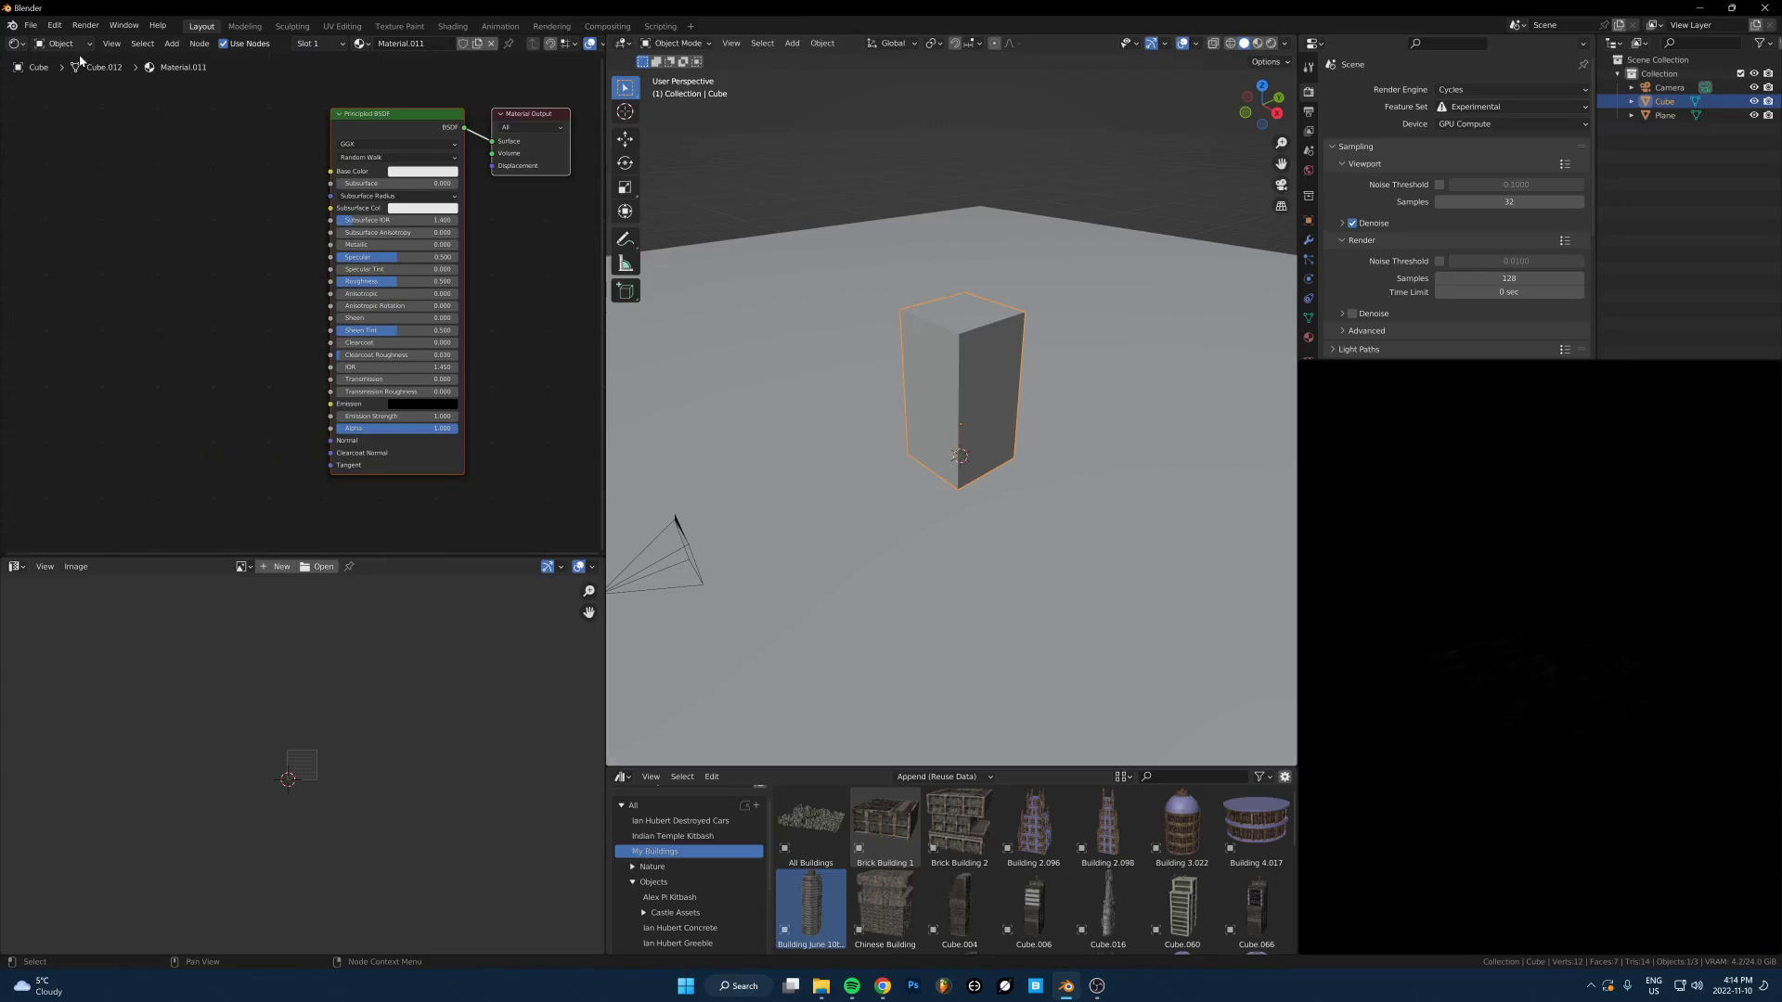
Delete the background node from the world shader, keeping only World Output, and return to the object's material nodes
{"action": "left_click", "coordinate": [67, 45]}
{"action": "left_click", "coordinate": [63, 92]}
{"action": "left_click", "coordinate": [228, 171]}
{"action": "key", "text": "x"}
{"action": "middle_click_drag", "start_coordinate": [362, 297], "coordinate": [213, 427]}
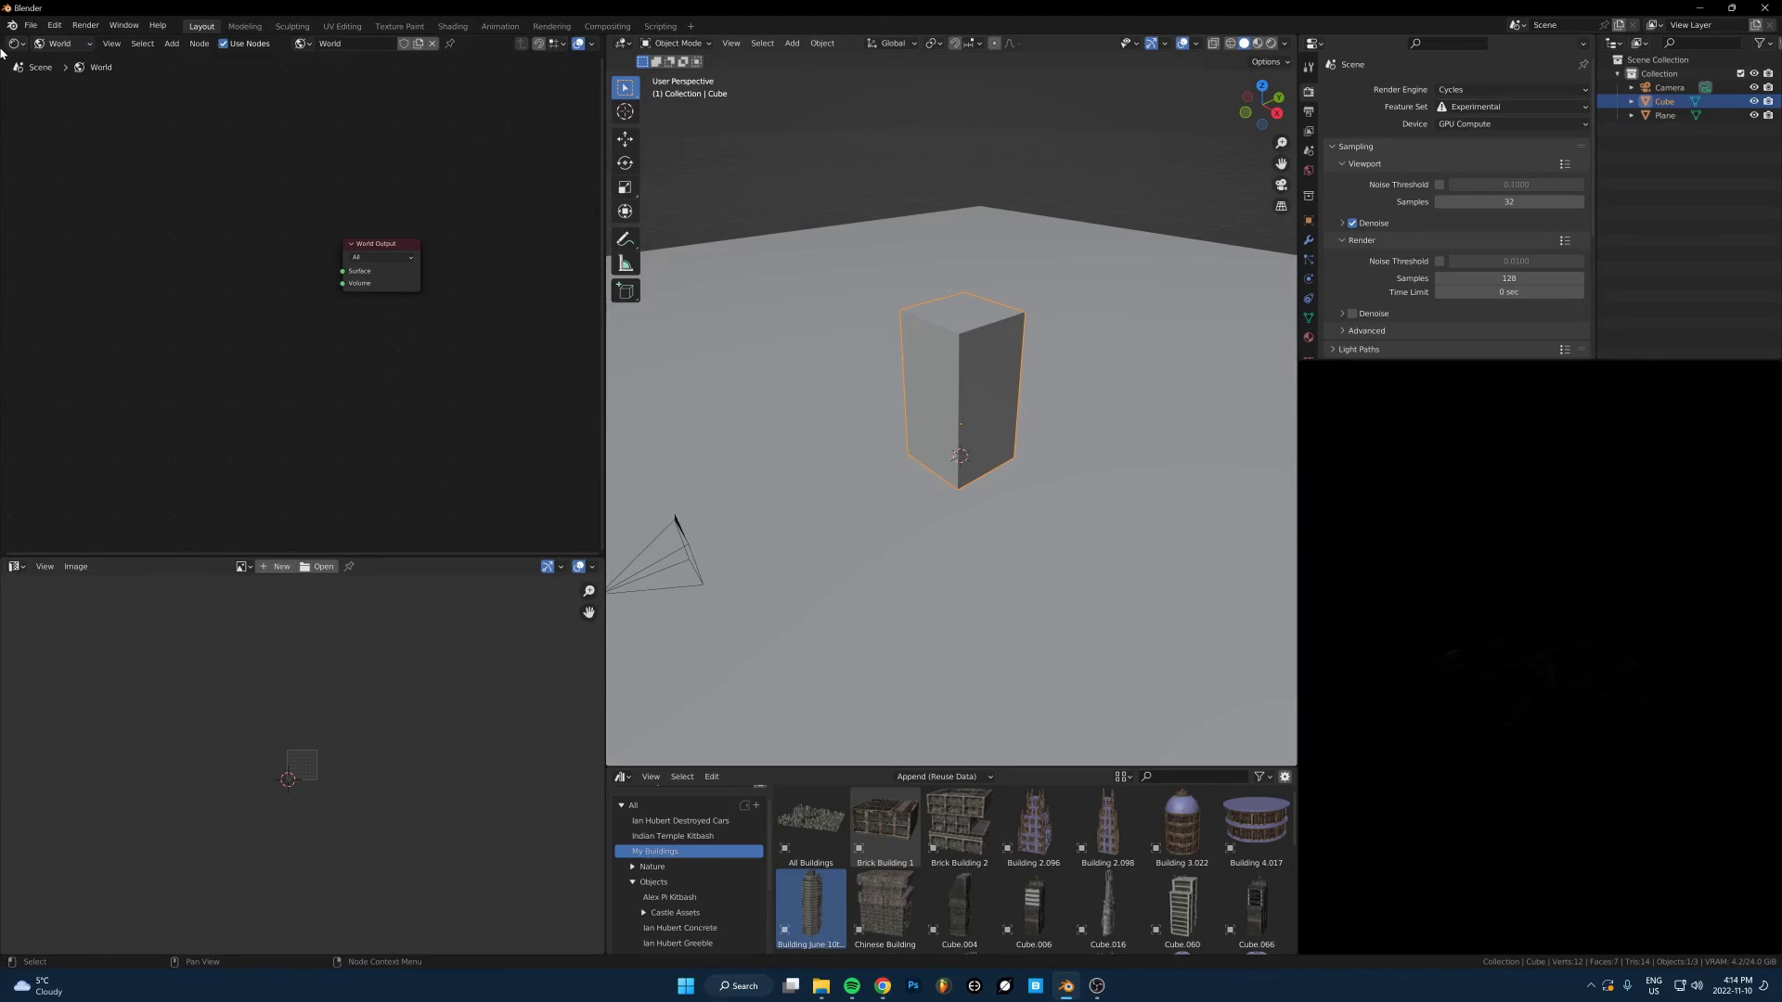
{"action": "left_click", "coordinate": [67, 45]}
{"action": "left_click", "coordinate": [65, 76]}
Bring building-1210022.jpg from the Pixabay folder into the block's material as an image texture and link its Color to Emission
{"action": "middle_click_drag", "start_coordinate": [474, 475], "coordinate": [603, 386]}
{"action": "middle_click_drag", "start_coordinate": [222, 479], "coordinate": [285, 482]}
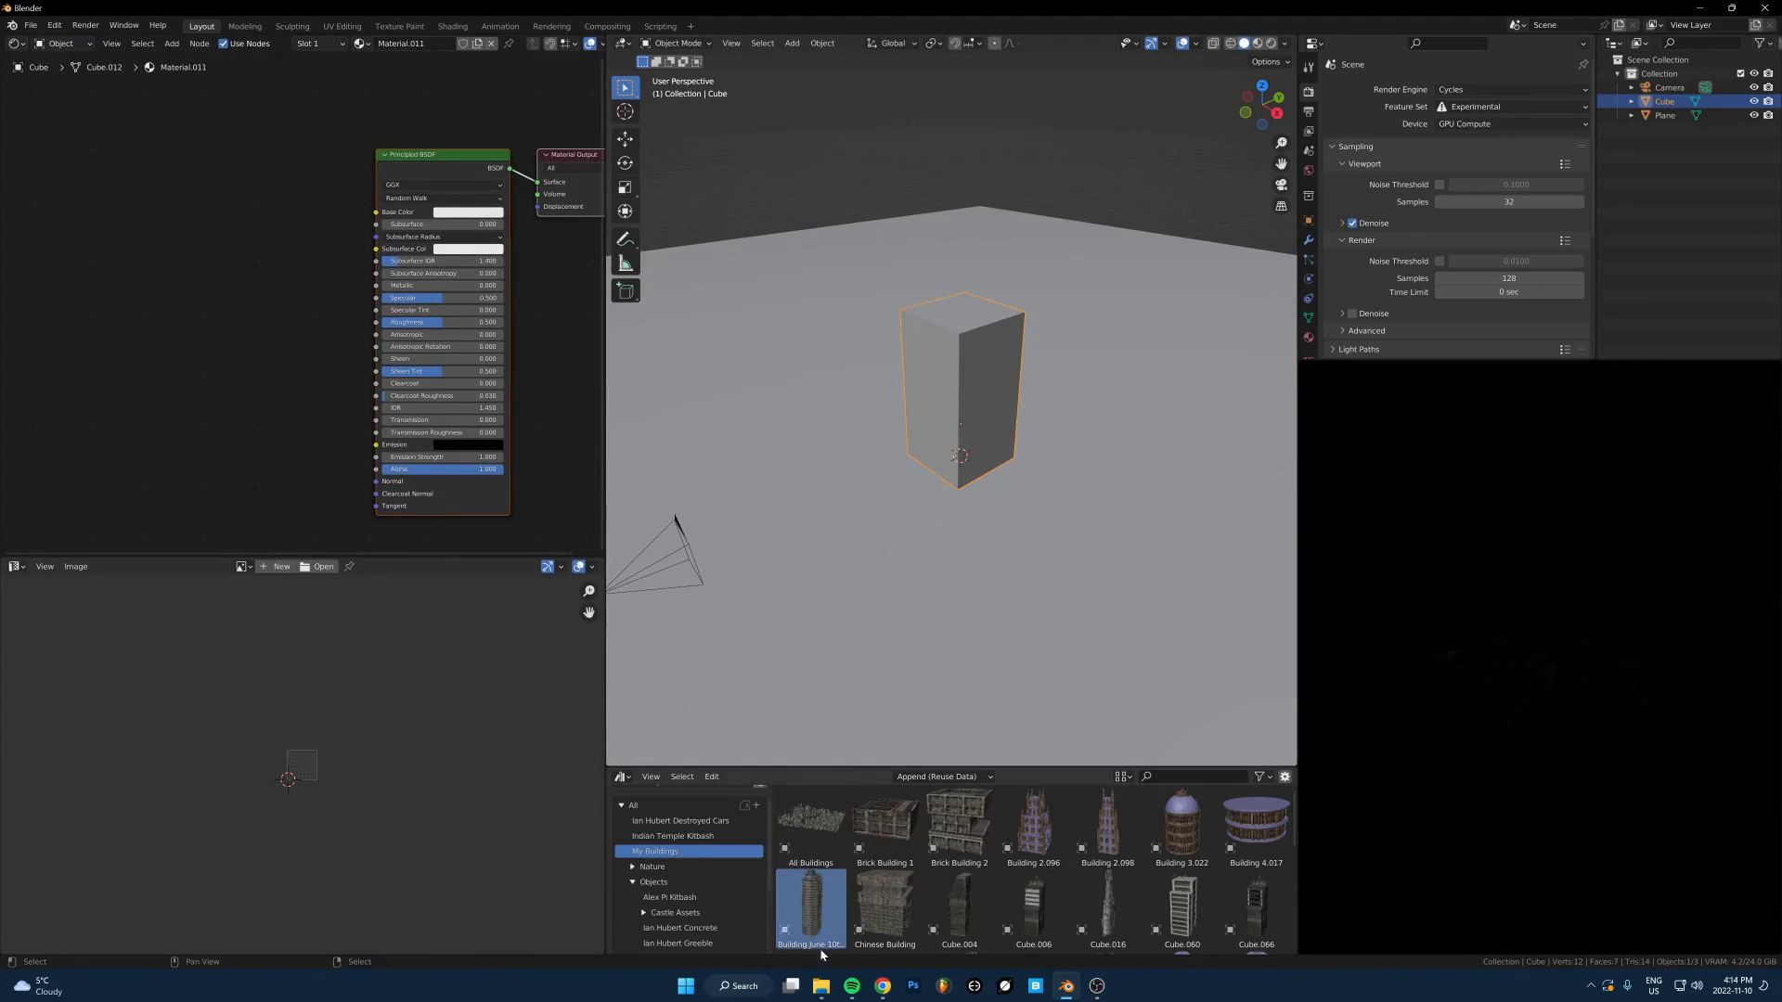
{"action": "left_click", "coordinate": [820, 986]}
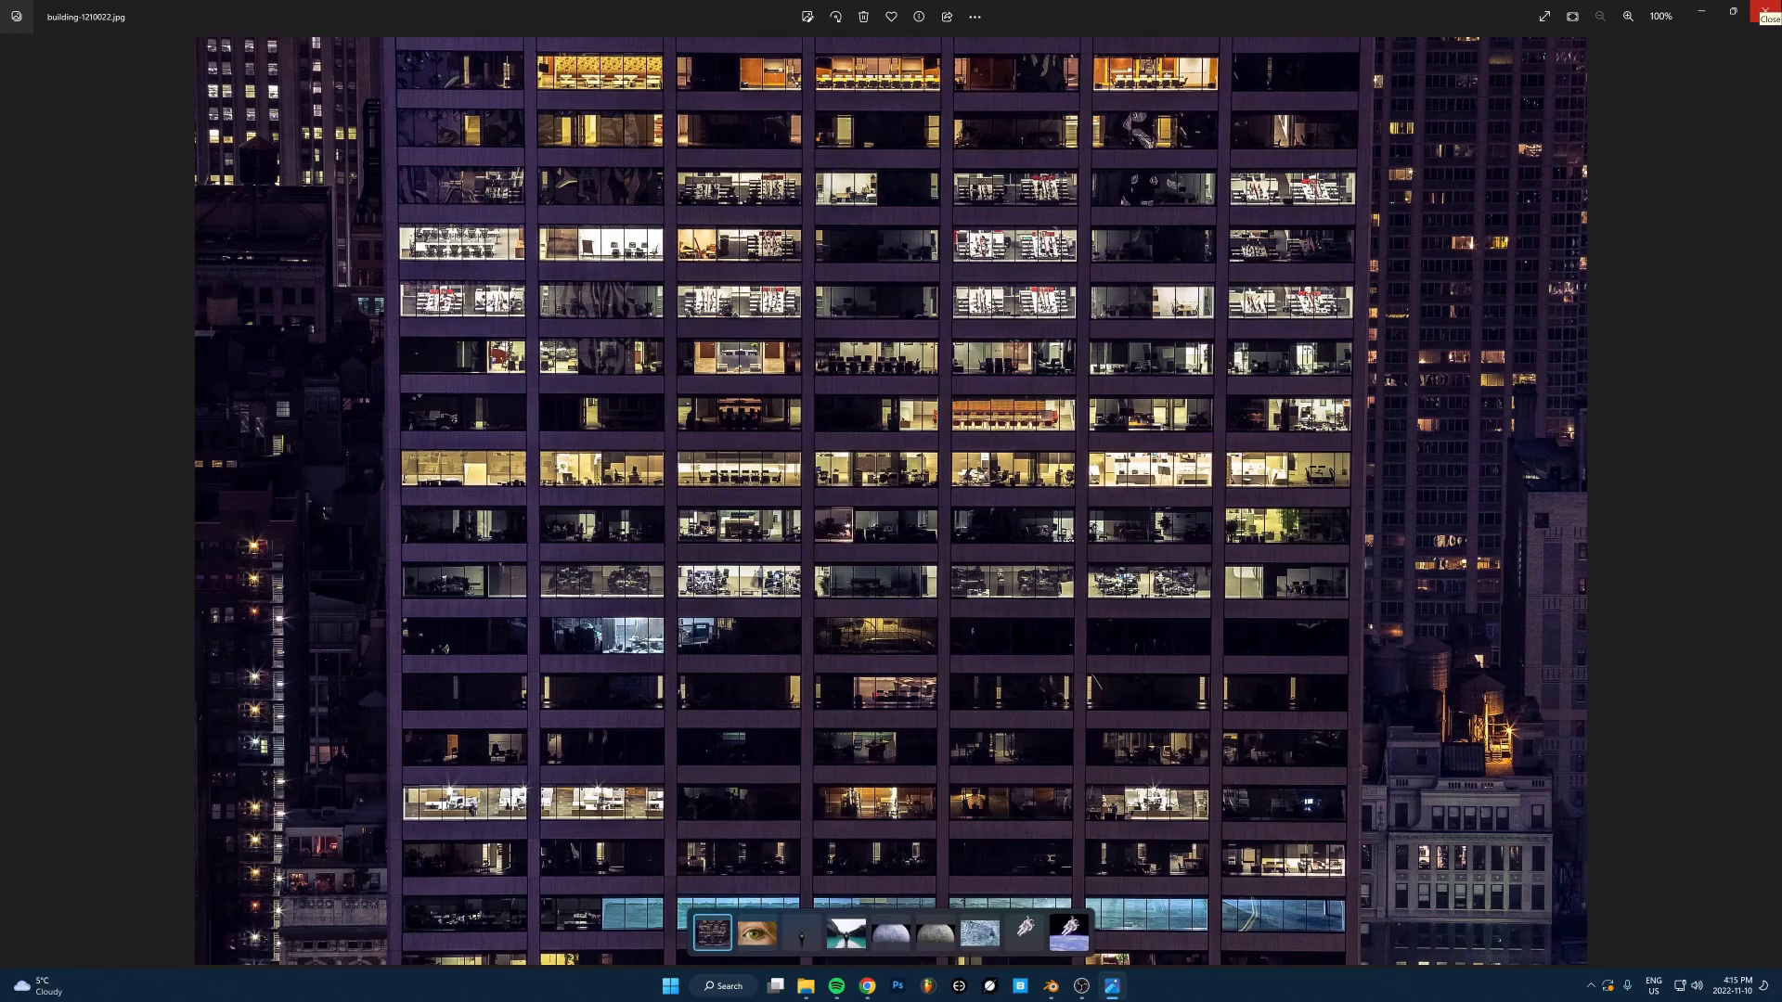
{"action": "left_click", "coordinate": [1758, 8]}
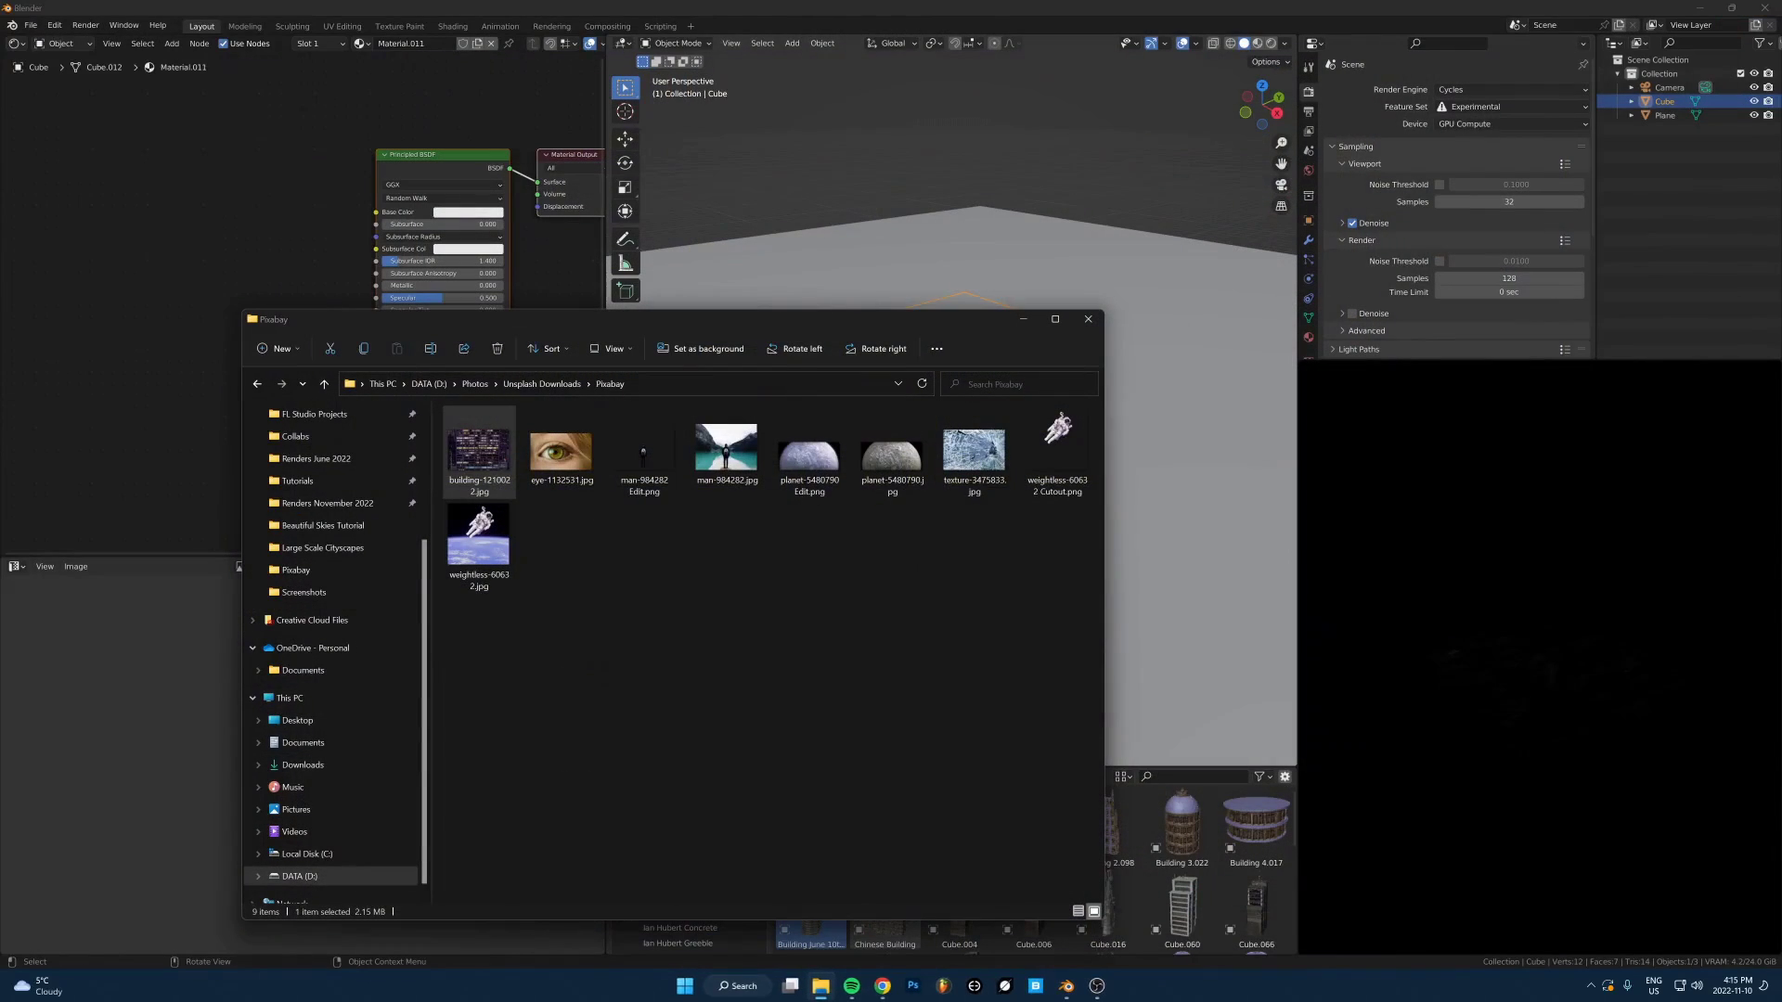
{"action": "left_click_drag", "start_coordinate": [31, 169], "coordinate": [30, 169]}
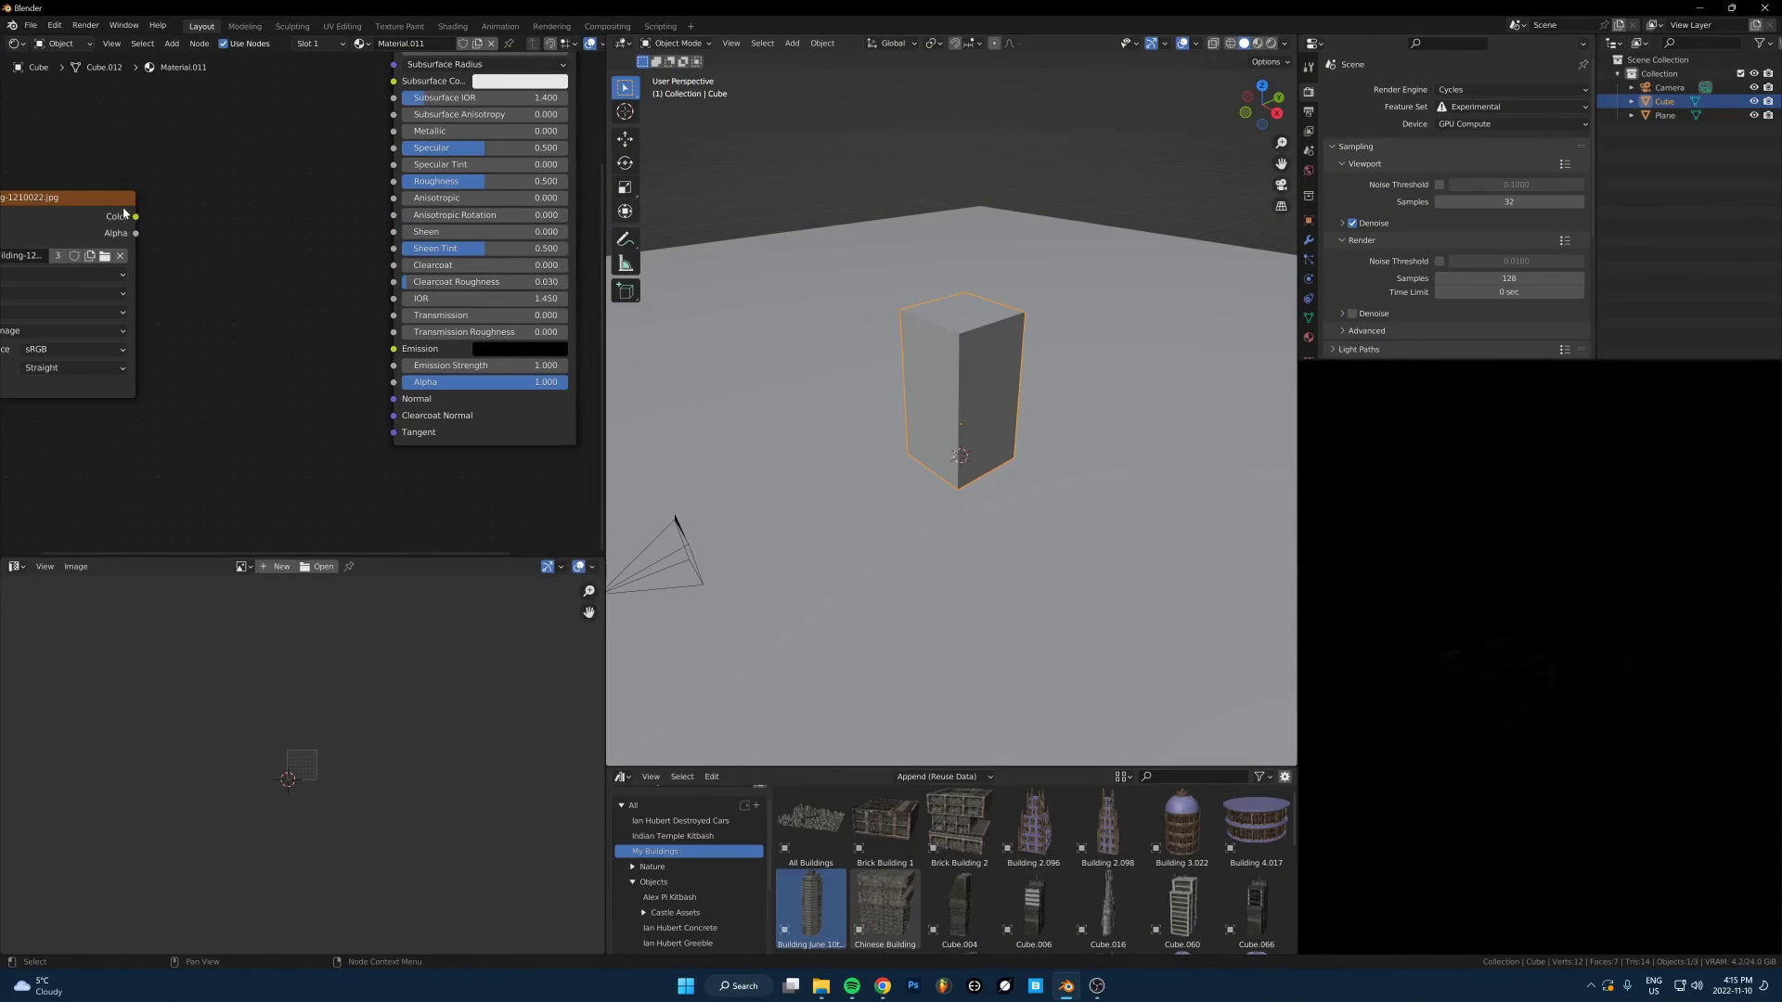
{"action": "left_click_drag", "start_coordinate": [137, 220], "coordinate": [393, 348]}
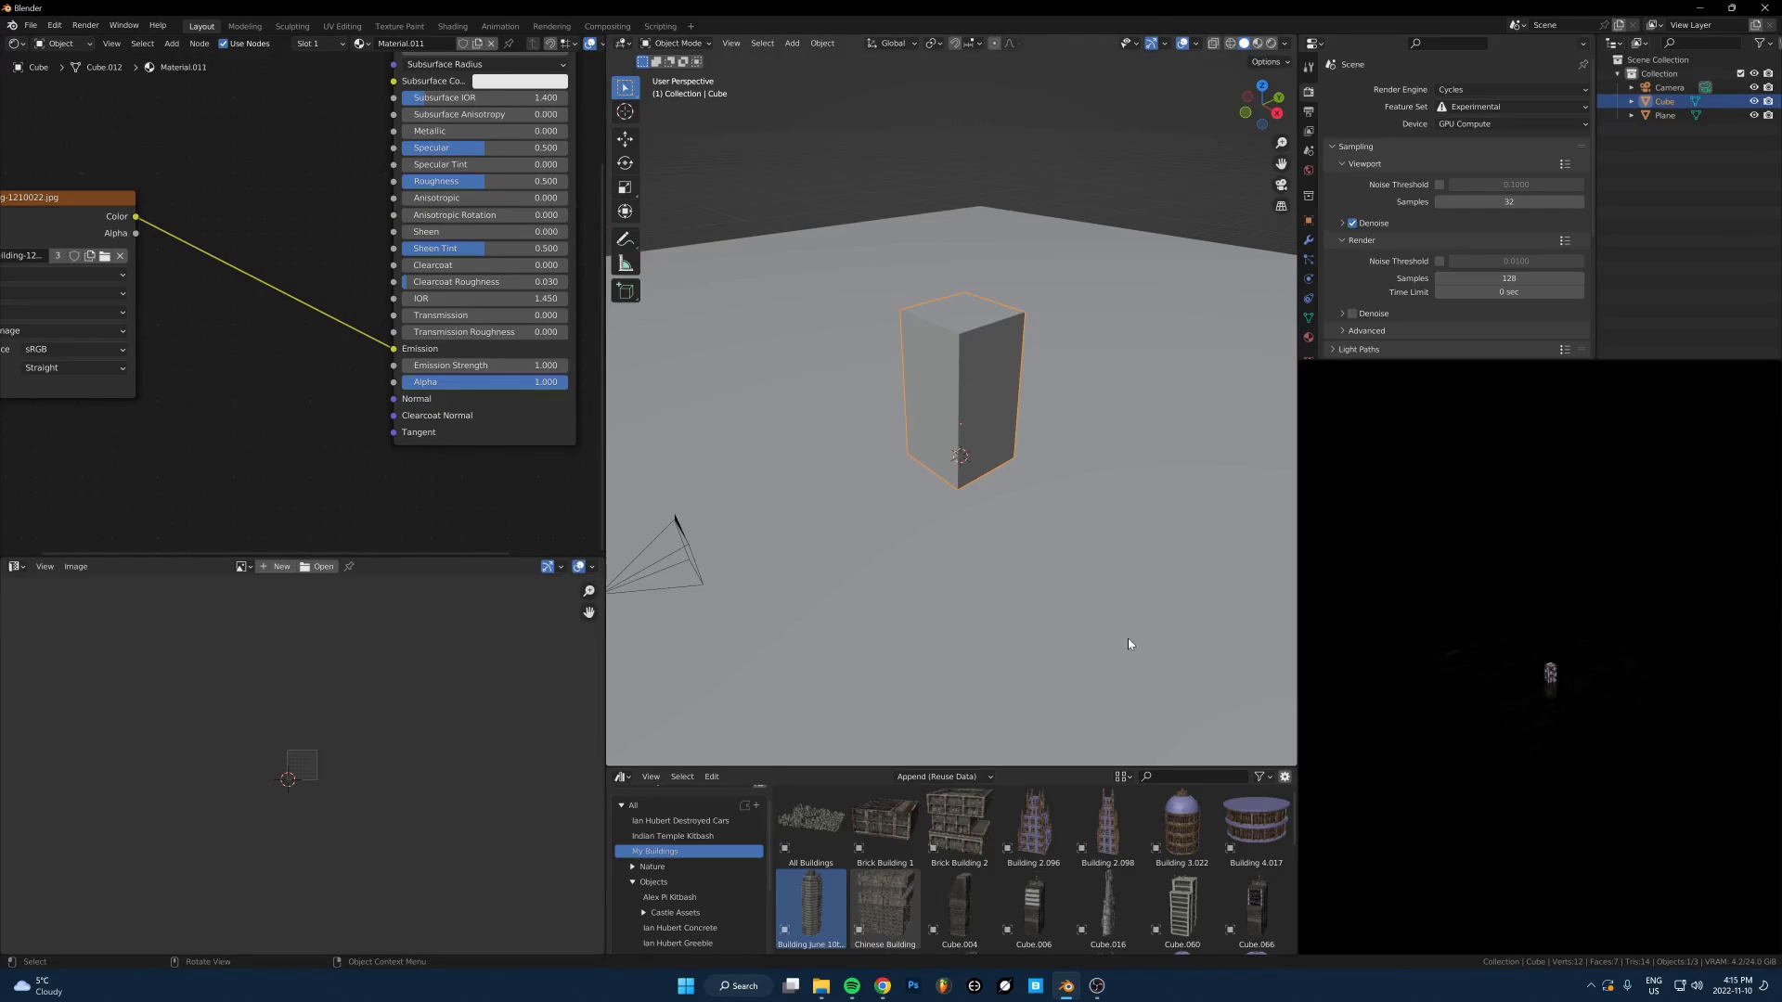
Add a second material slot, assign it to the block's top face, and create a new plain material in it
{"action": "scroll", "coordinate": [1128, 637], "scroll_direction": "up", "scroll_amount": 2}
{"action": "scroll", "coordinate": [1567, 698], "scroll_direction": "up", "scroll_amount": 10}
{"action": "mouse_move", "coordinate": [1563, 701]}
{"action": "middle_mouse_down"}
{"action": "mouse_move", "coordinate": [1563, 745]}
{"action": "mouse_move", "coordinate": [1561, 675]}
{"action": "middle_mouse_up"}
{"action": "scroll", "coordinate": [1564, 746], "scroll_direction": "down", "scroll_amount": 6}
{"action": "key", "text": "Tab"}
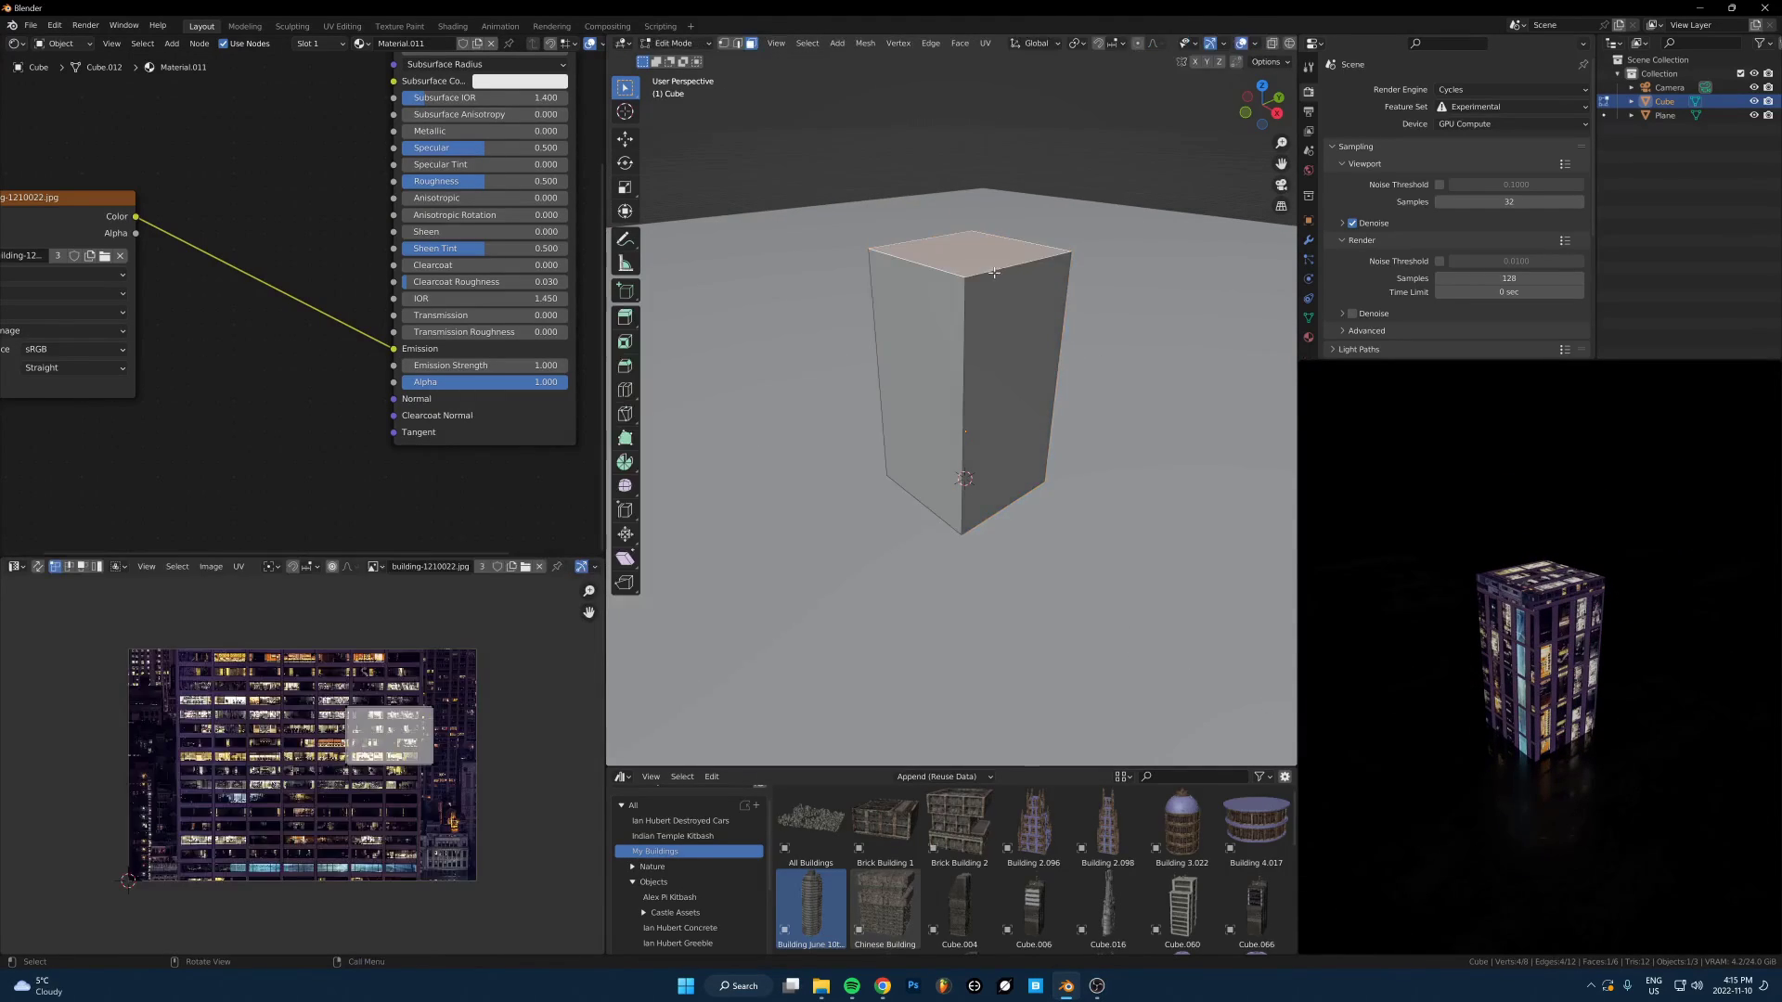
{"action": "left_click", "coordinate": [315, 43]}
{"action": "left_click", "coordinate": [396, 71]}
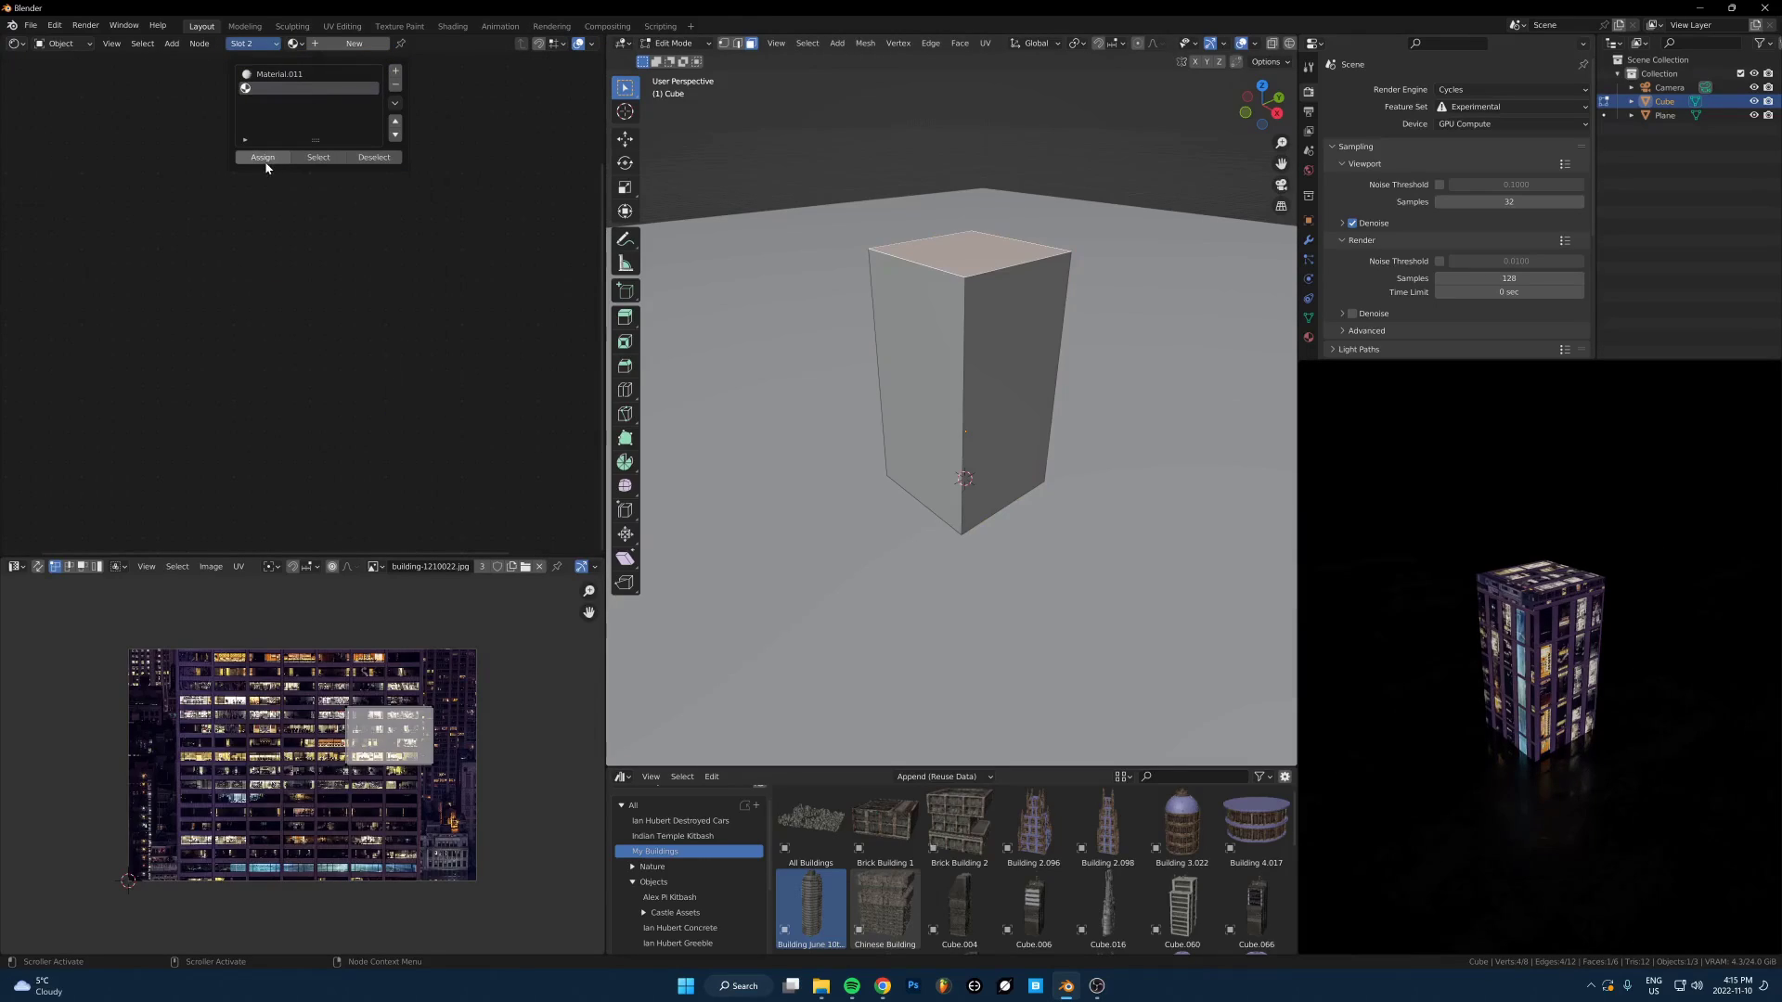
{"action": "left_click", "coordinate": [354, 43]}
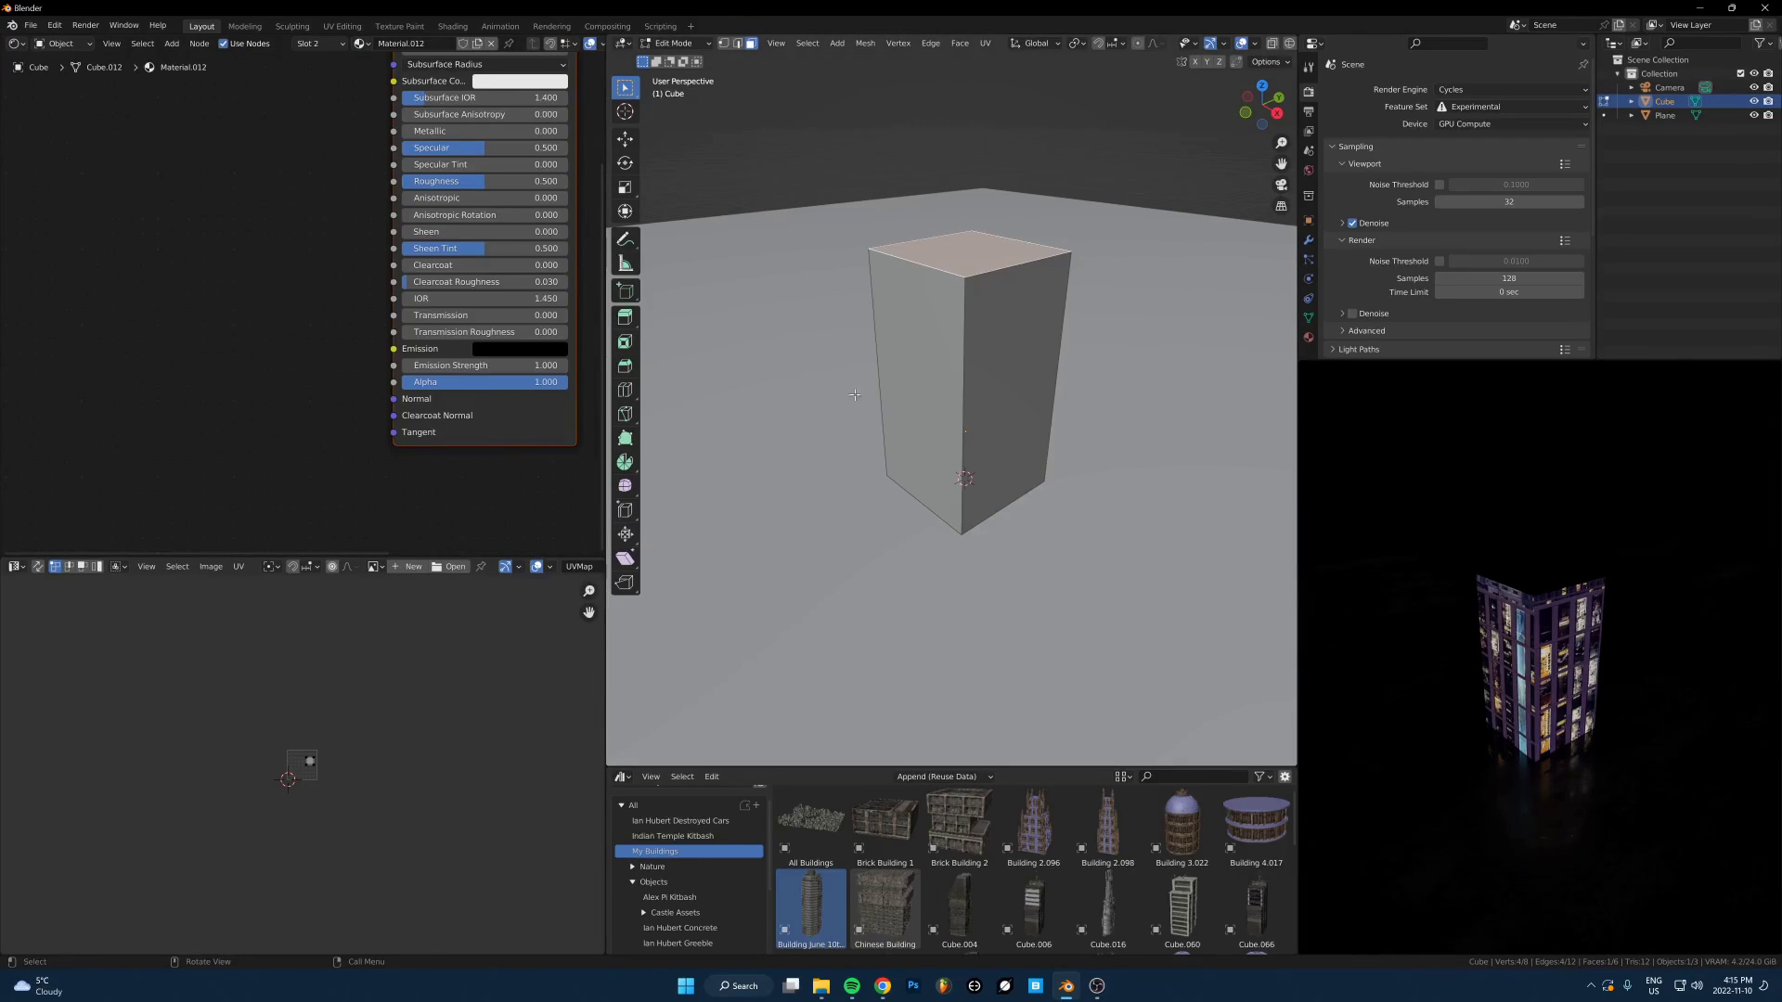
Select the block's ring of side faces and unwrap them with Cube Projection
{"action": "left_click", "coordinate": [982, 405]}
{"action": "left_click", "coordinate": [965, 401], "text": "alt"}
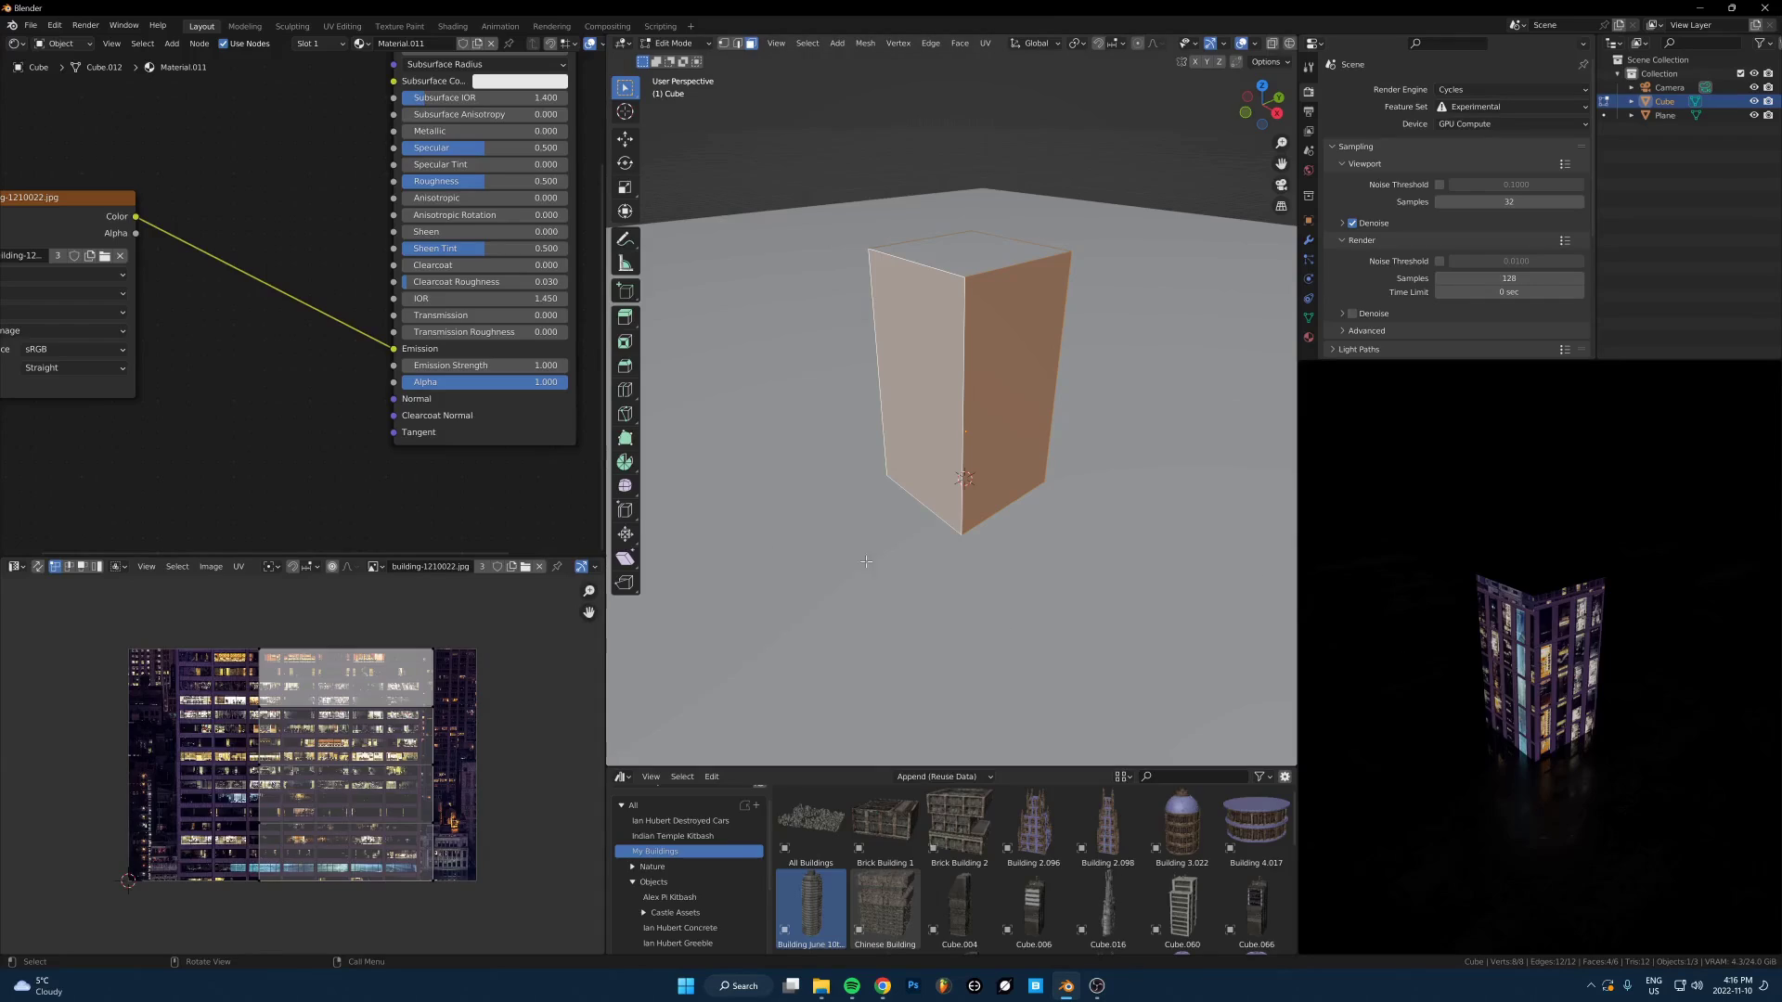
{"action": "scroll", "coordinate": [866, 561], "scroll_direction": "down", "scroll_amount": 4}
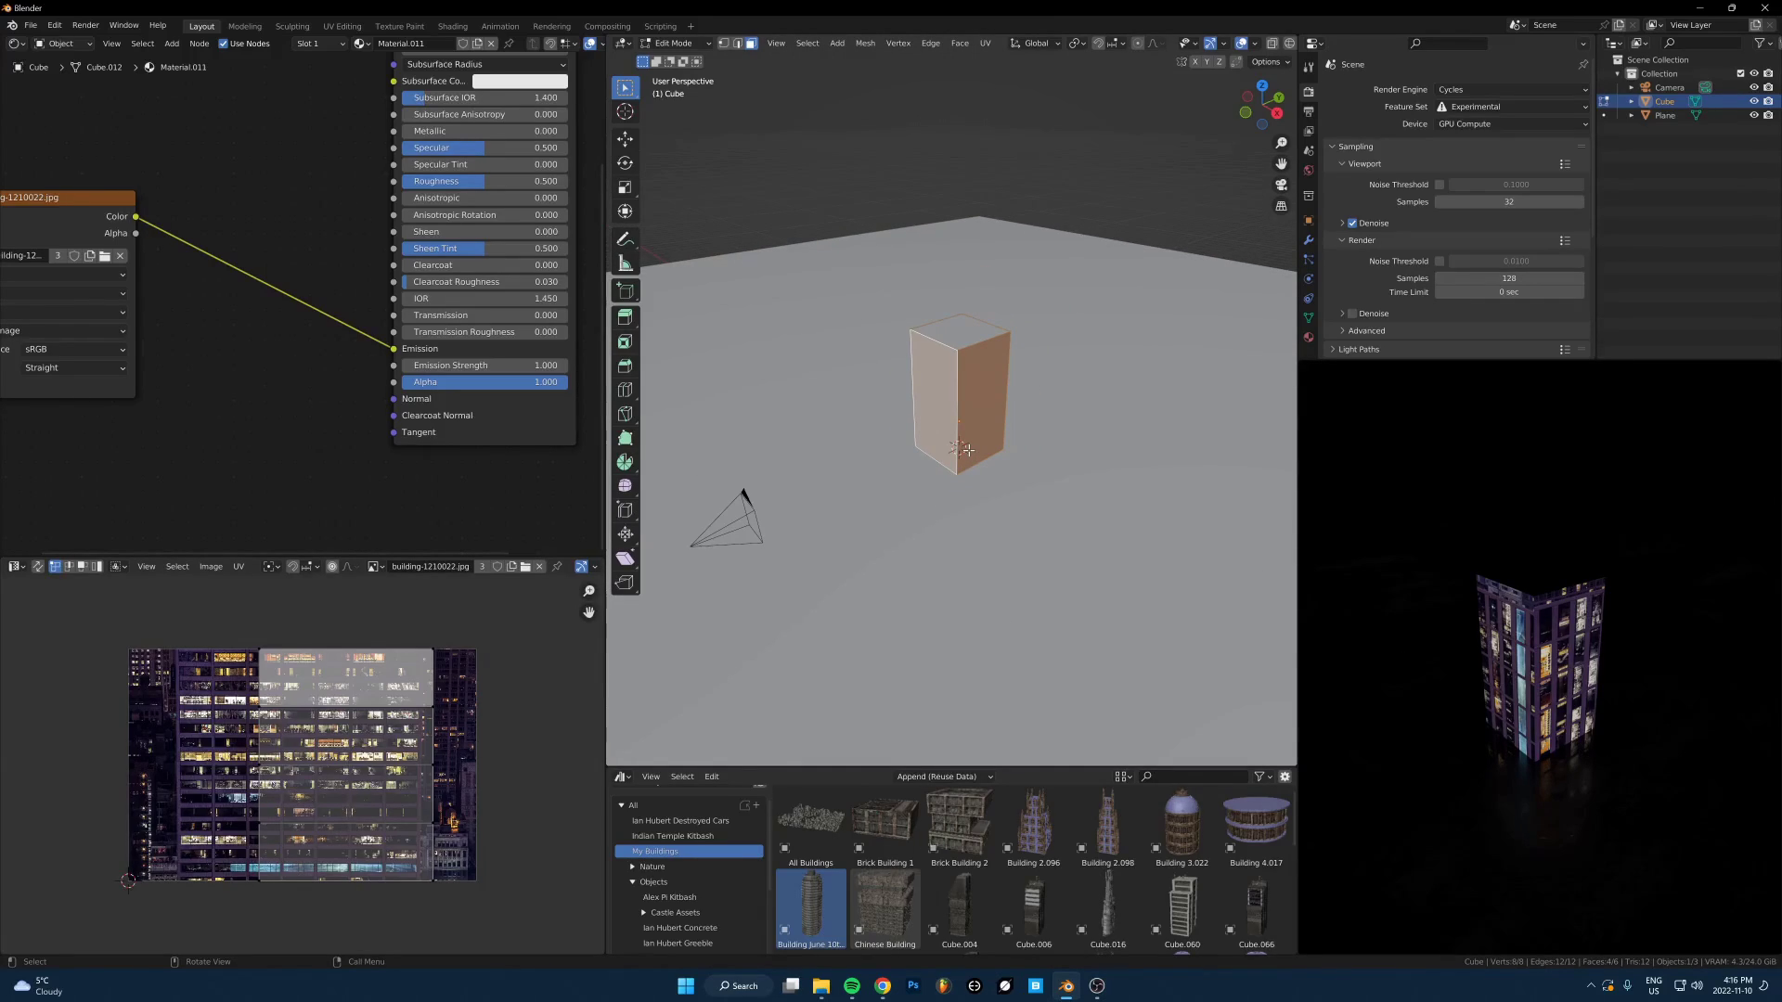
{"action": "key", "text": "u"}
{"action": "left_click", "coordinate": [965, 508]}
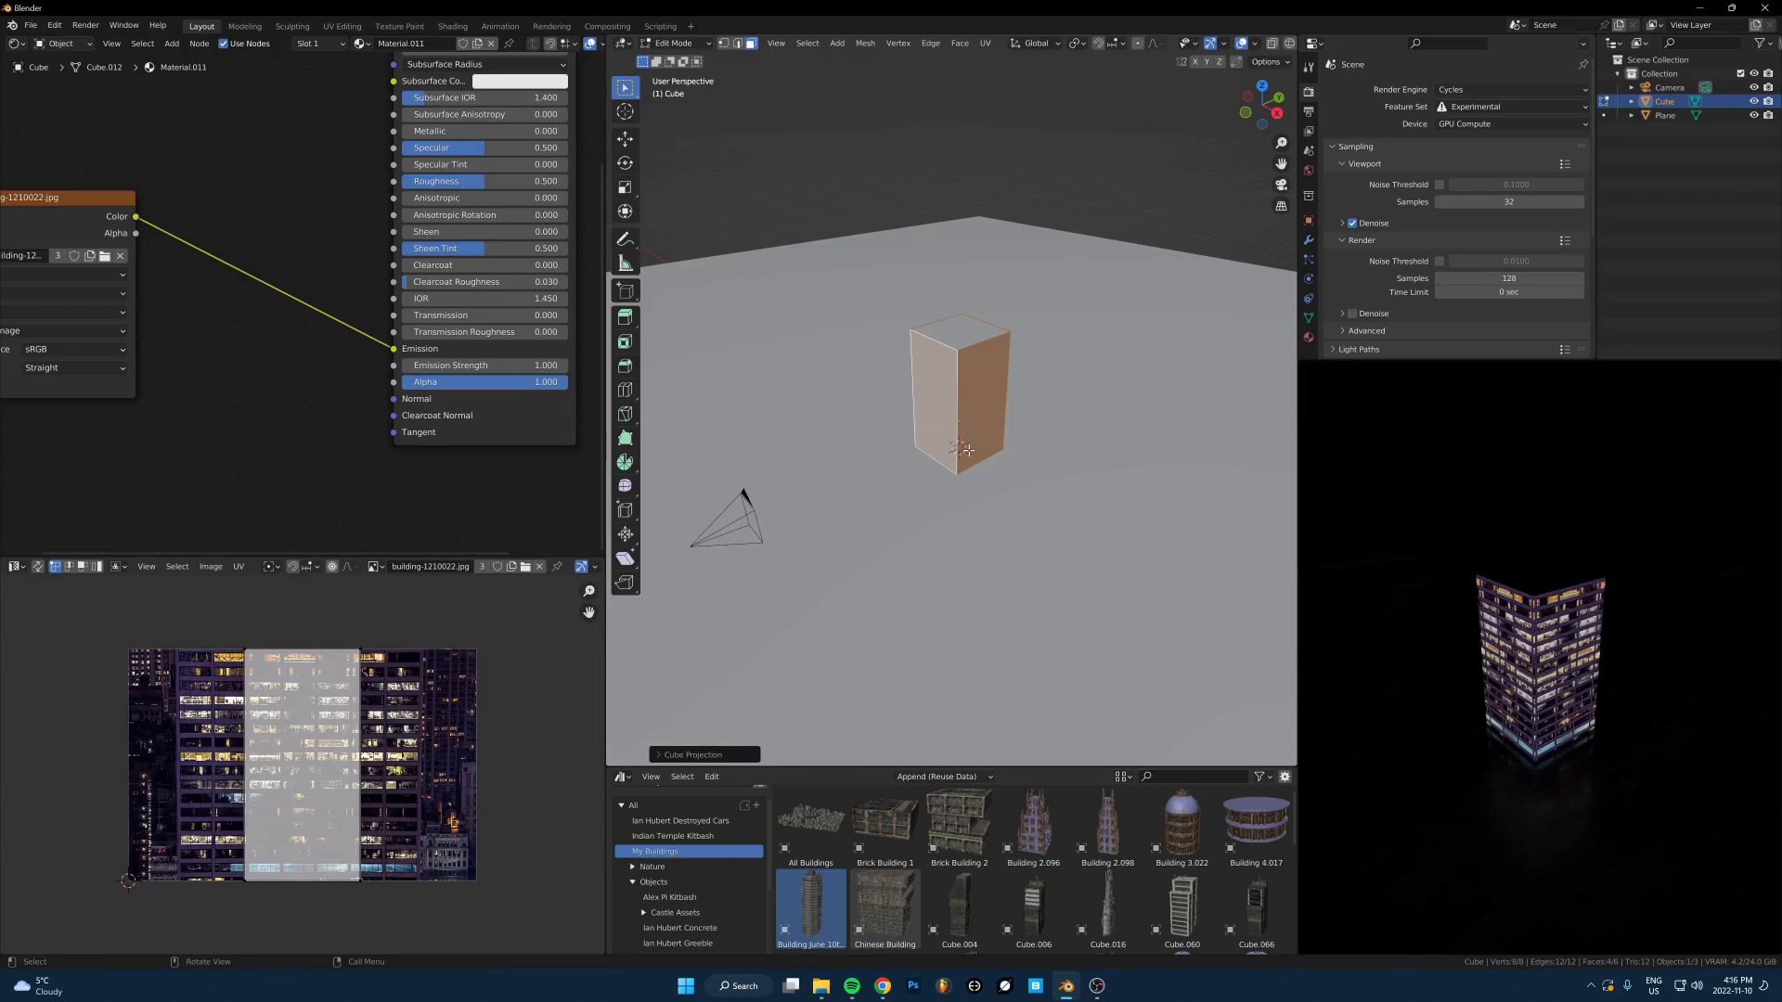
Scale up all UVs of the side faces so the building image repeats more densely across them
{"action": "scroll", "coordinate": [480, 725], "scroll_direction": "down", "scroll_amount": 4}
{"action": "key", "text": "a"}
{"action": "key", "text": "s"}
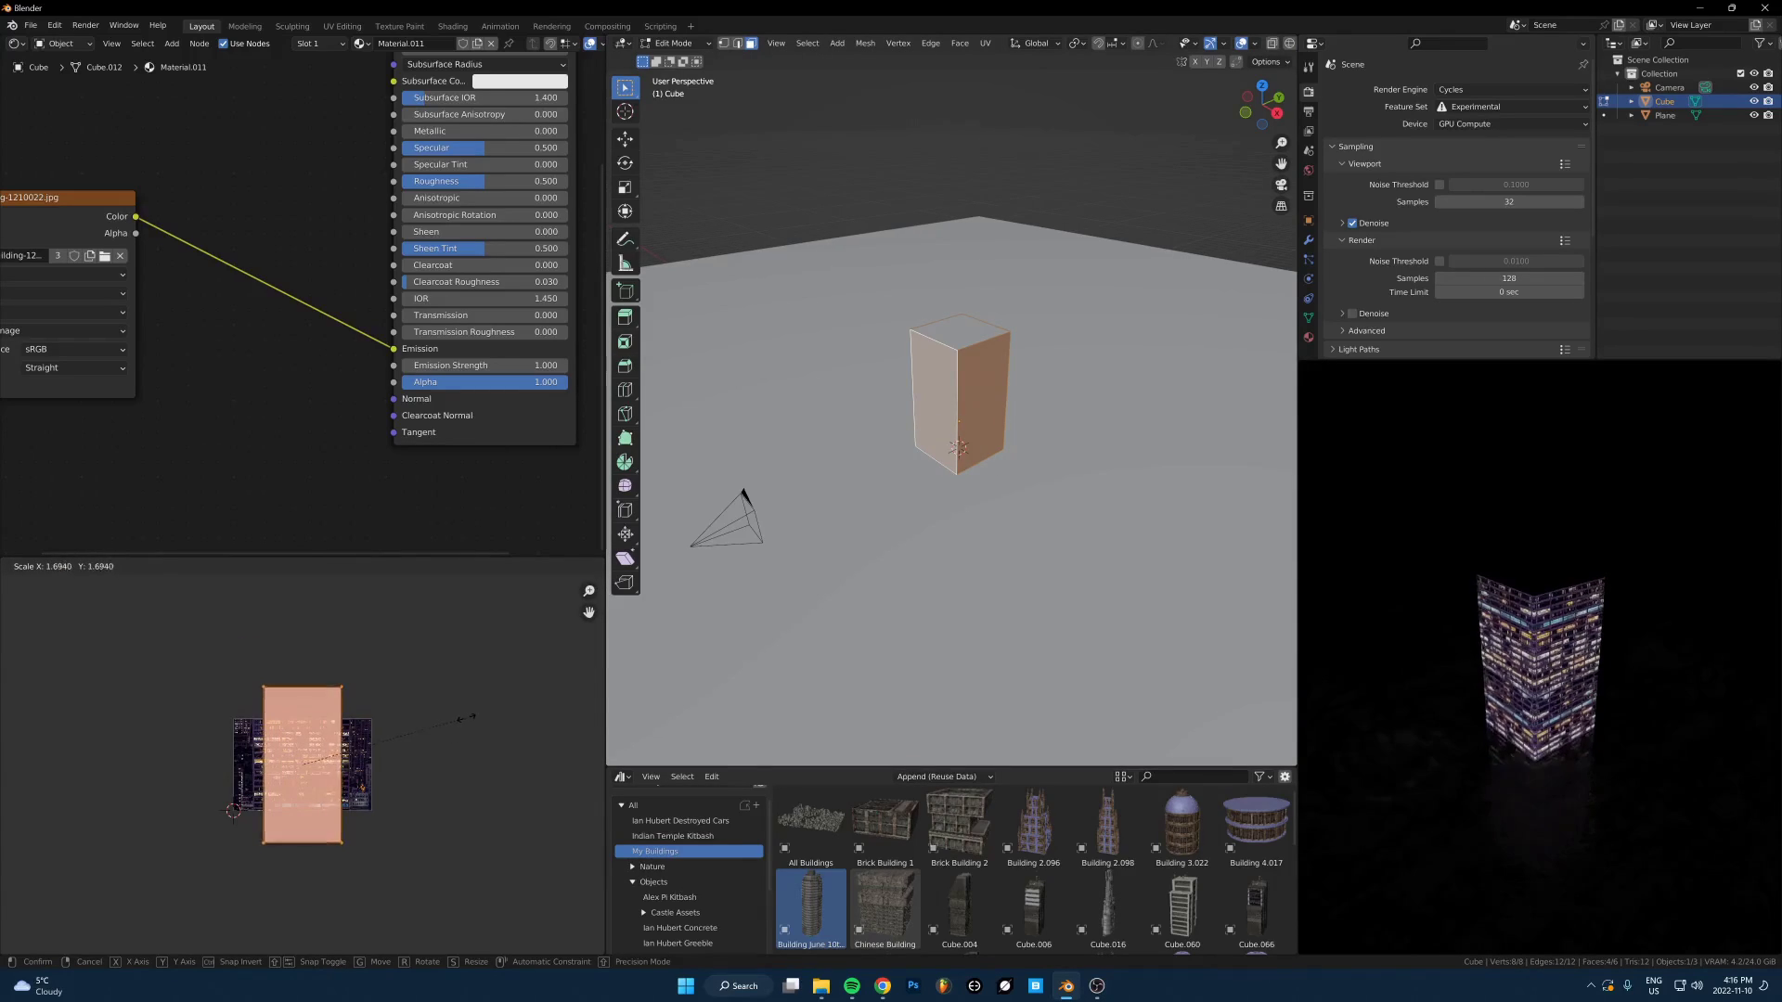
{"action": "left_click", "coordinate": [1486, 730]}
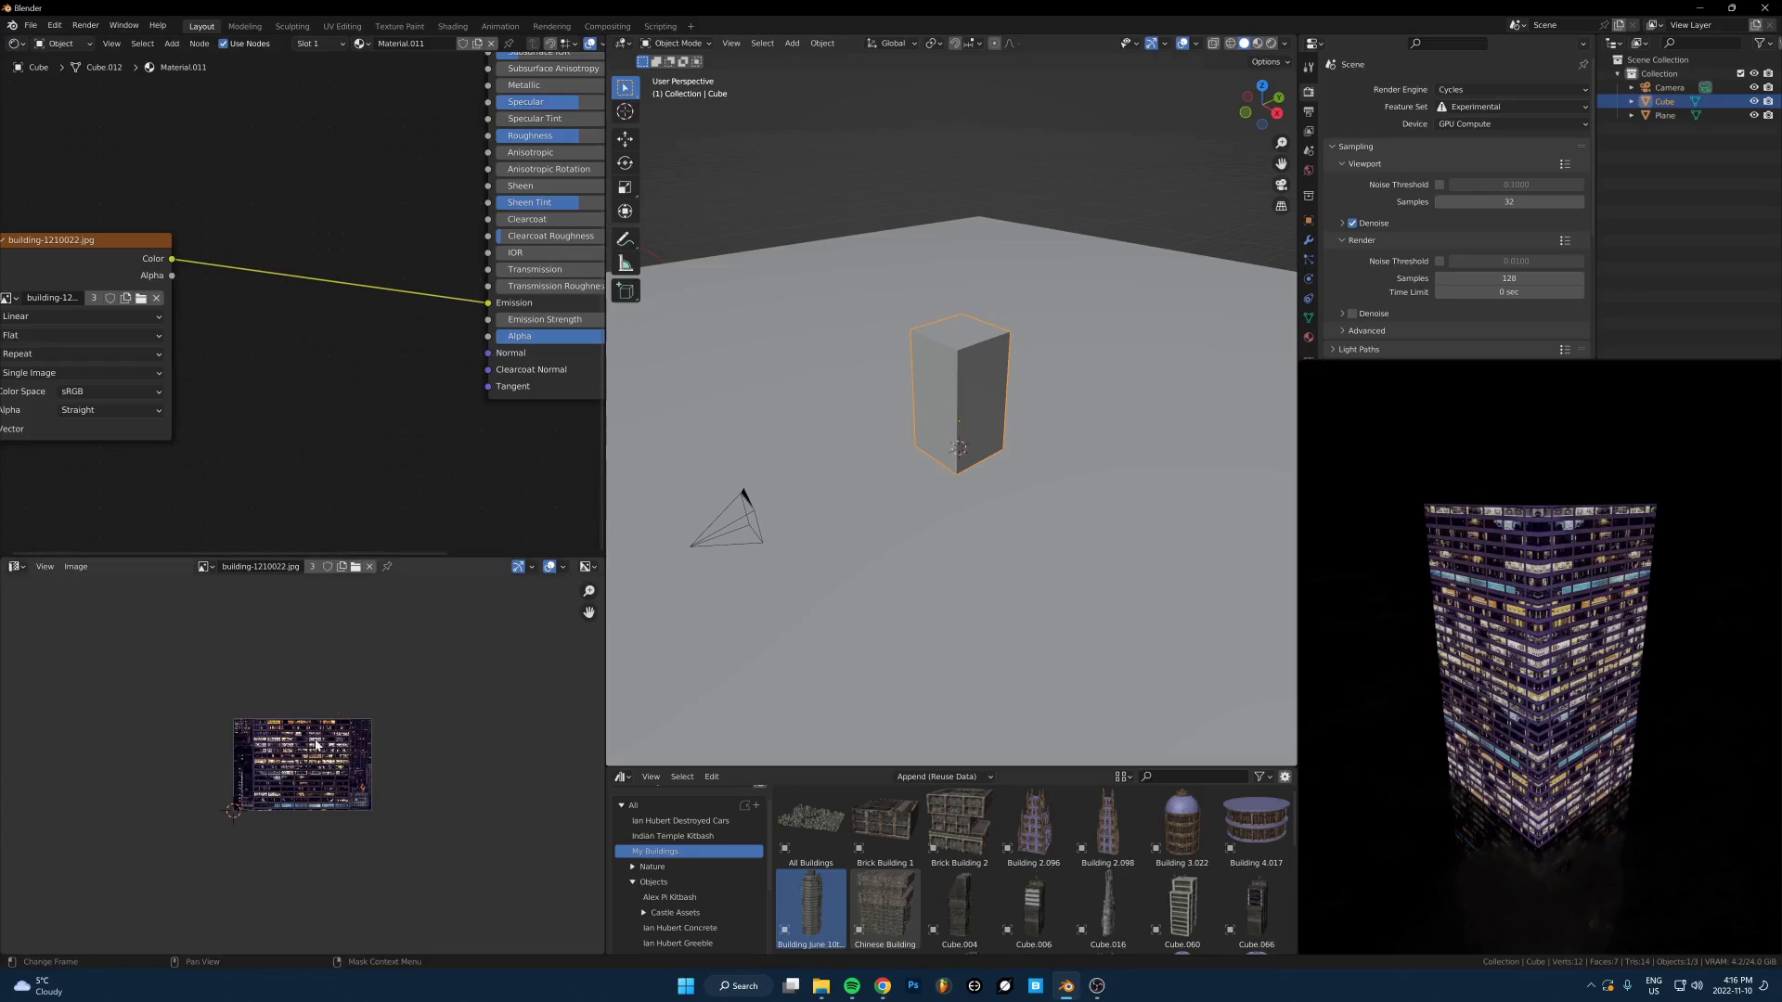
Reposition the building image node and also link its Color output to the Principled BSDF's Emission Strength
{"action": "key", "text": "Home"}
{"action": "scroll", "coordinate": [314, 756], "scroll_direction": "up", "scroll_amount": 5}
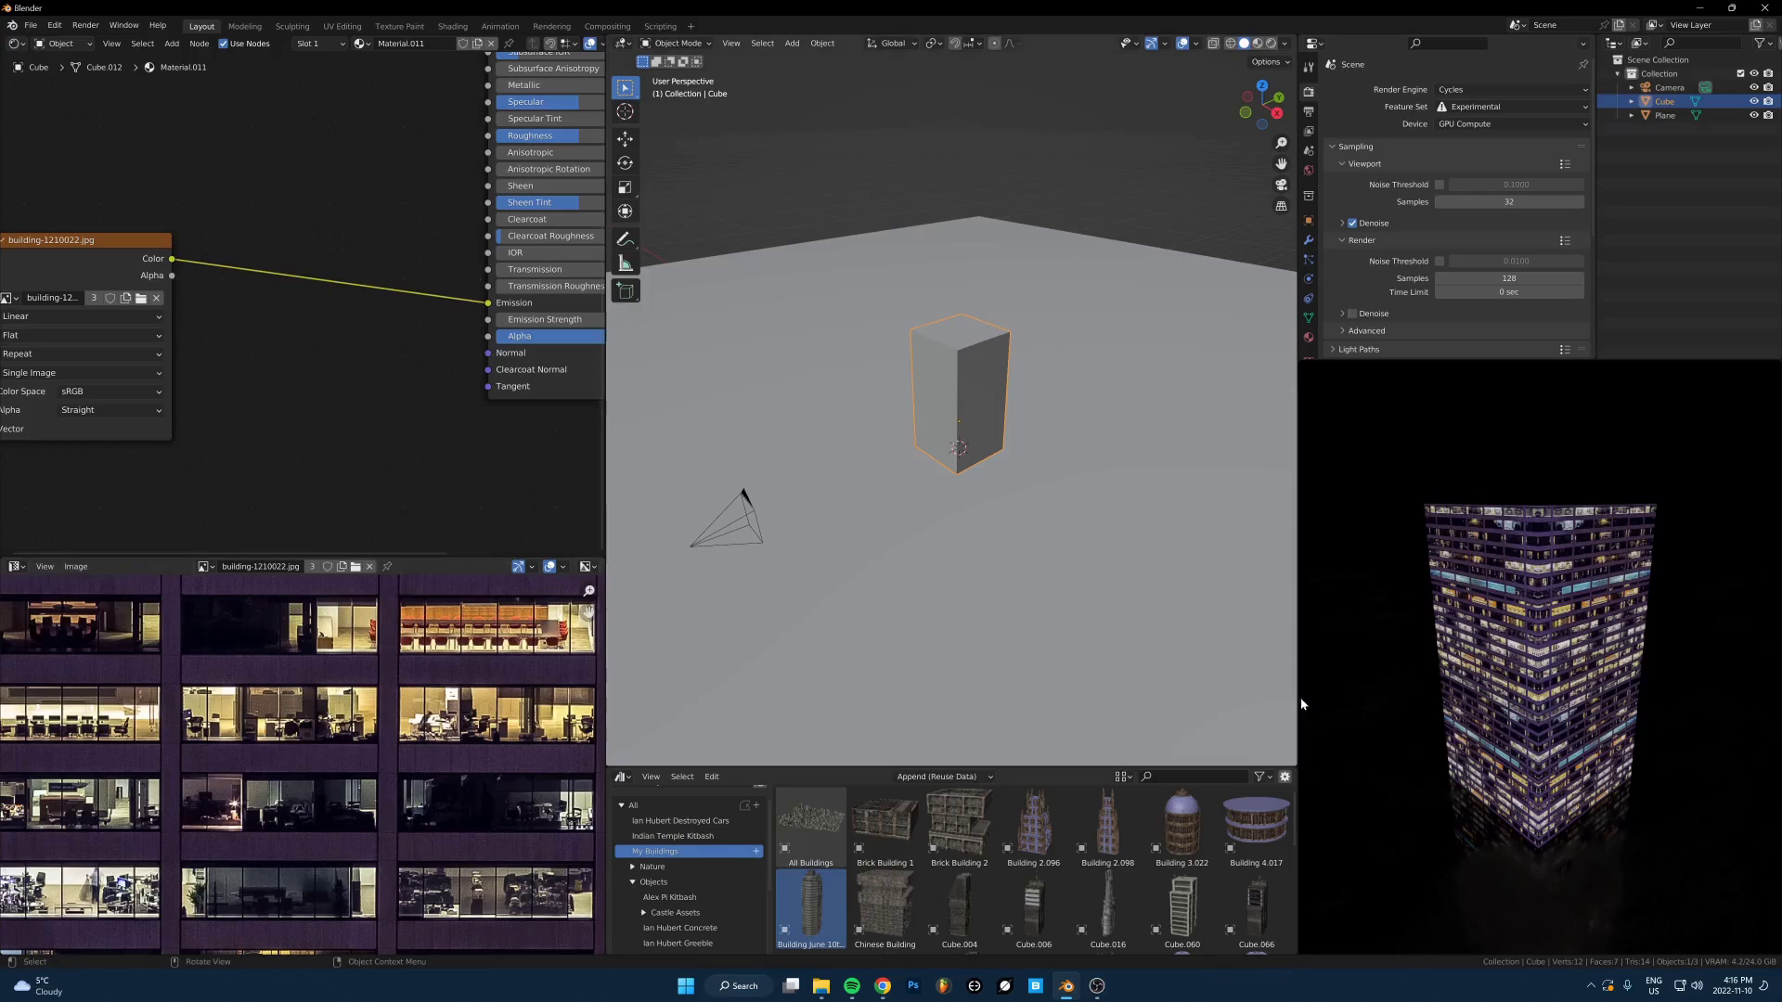
{"action": "left_click_drag", "start_coordinate": [46, 288], "coordinate": [209, 300]}
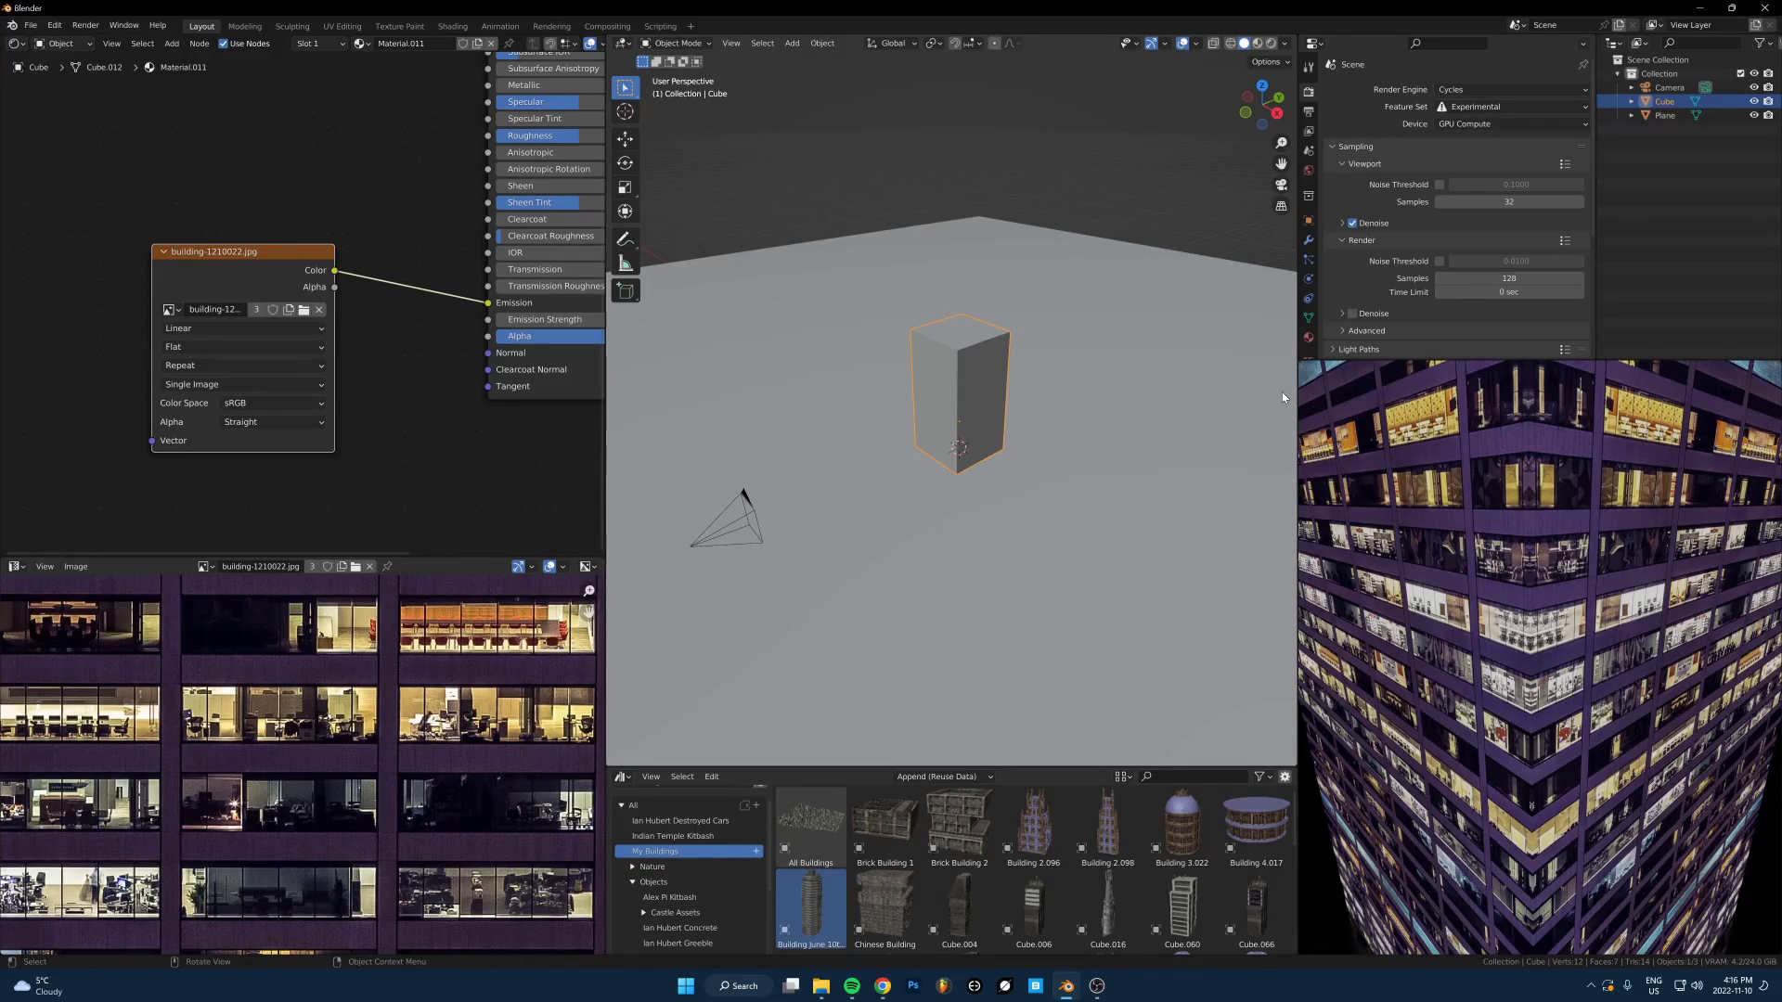
{"action": "middle_click_drag", "start_coordinate": [378, 397], "coordinate": [317, 409]}
{"action": "left_click_drag", "start_coordinate": [482, 367], "coordinate": [529, 367]}
{"action": "middle_click_drag", "start_coordinate": [245, 320], "coordinate": [426, 310]}
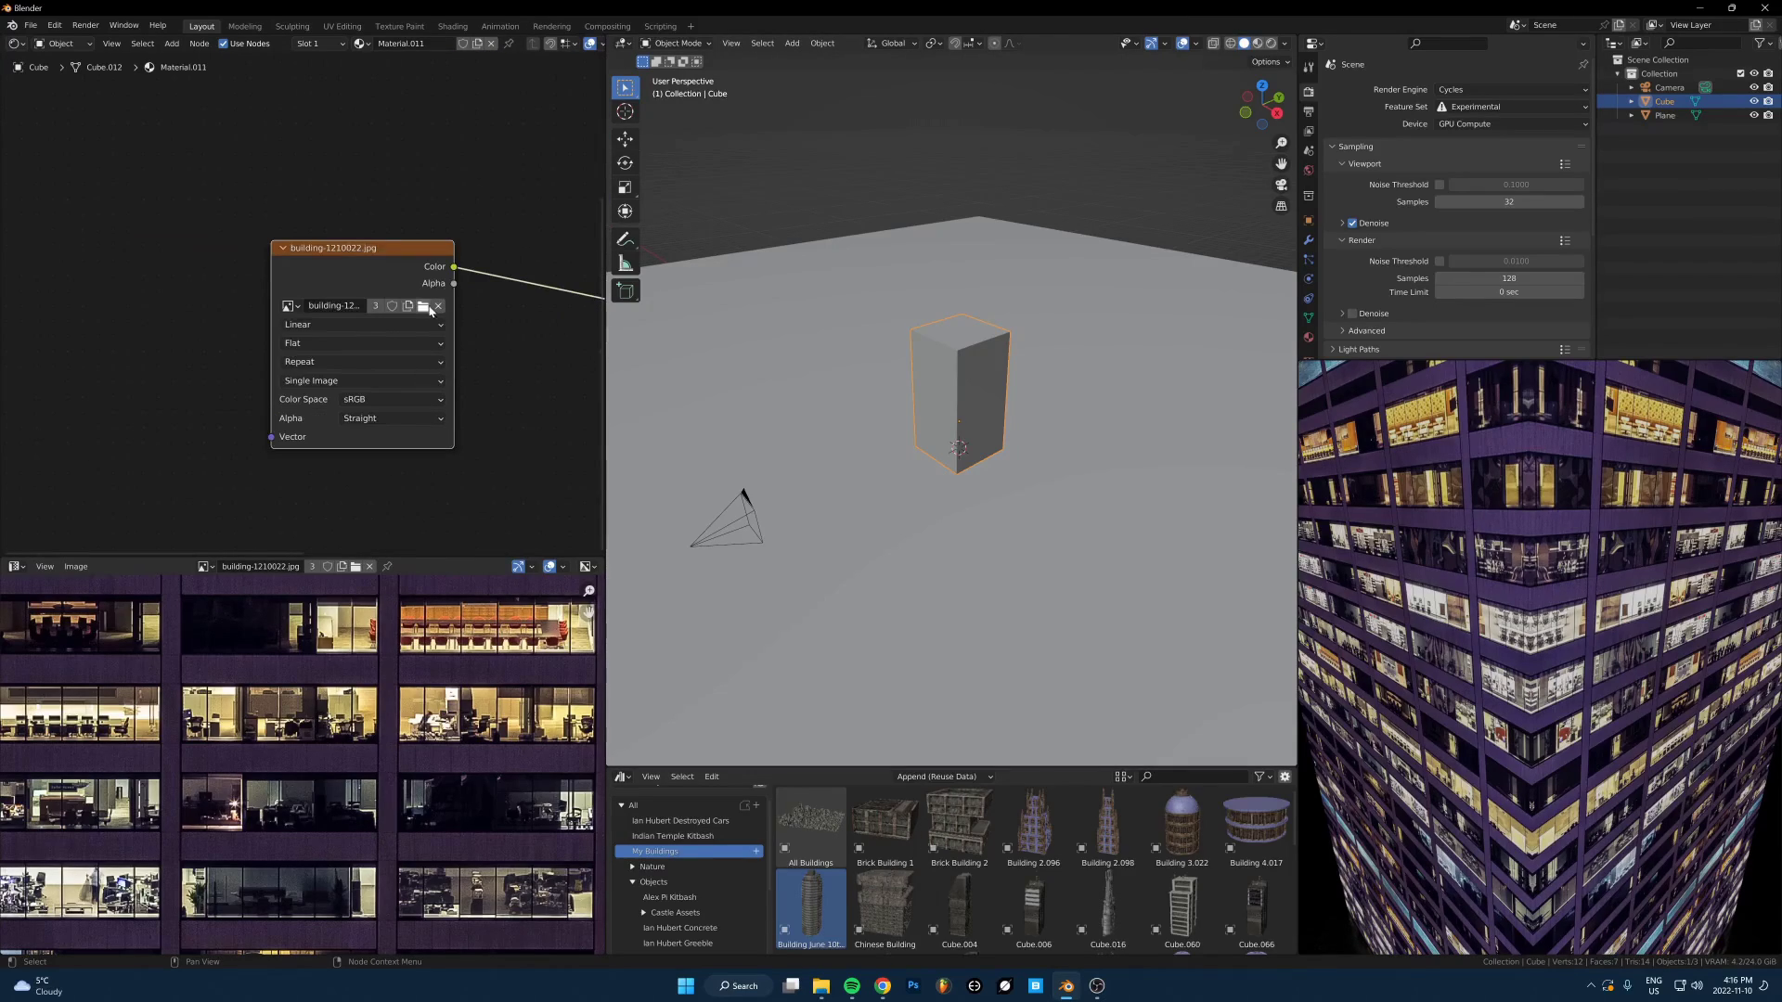
{"action": "left_click_drag", "start_coordinate": [411, 279], "coordinate": [297, 279]}
{"action": "middle_click_drag", "start_coordinate": [297, 277], "coordinate": [171, 295]}
{"action": "left_click_drag", "start_coordinate": [128, 274], "coordinate": [397, 315]}
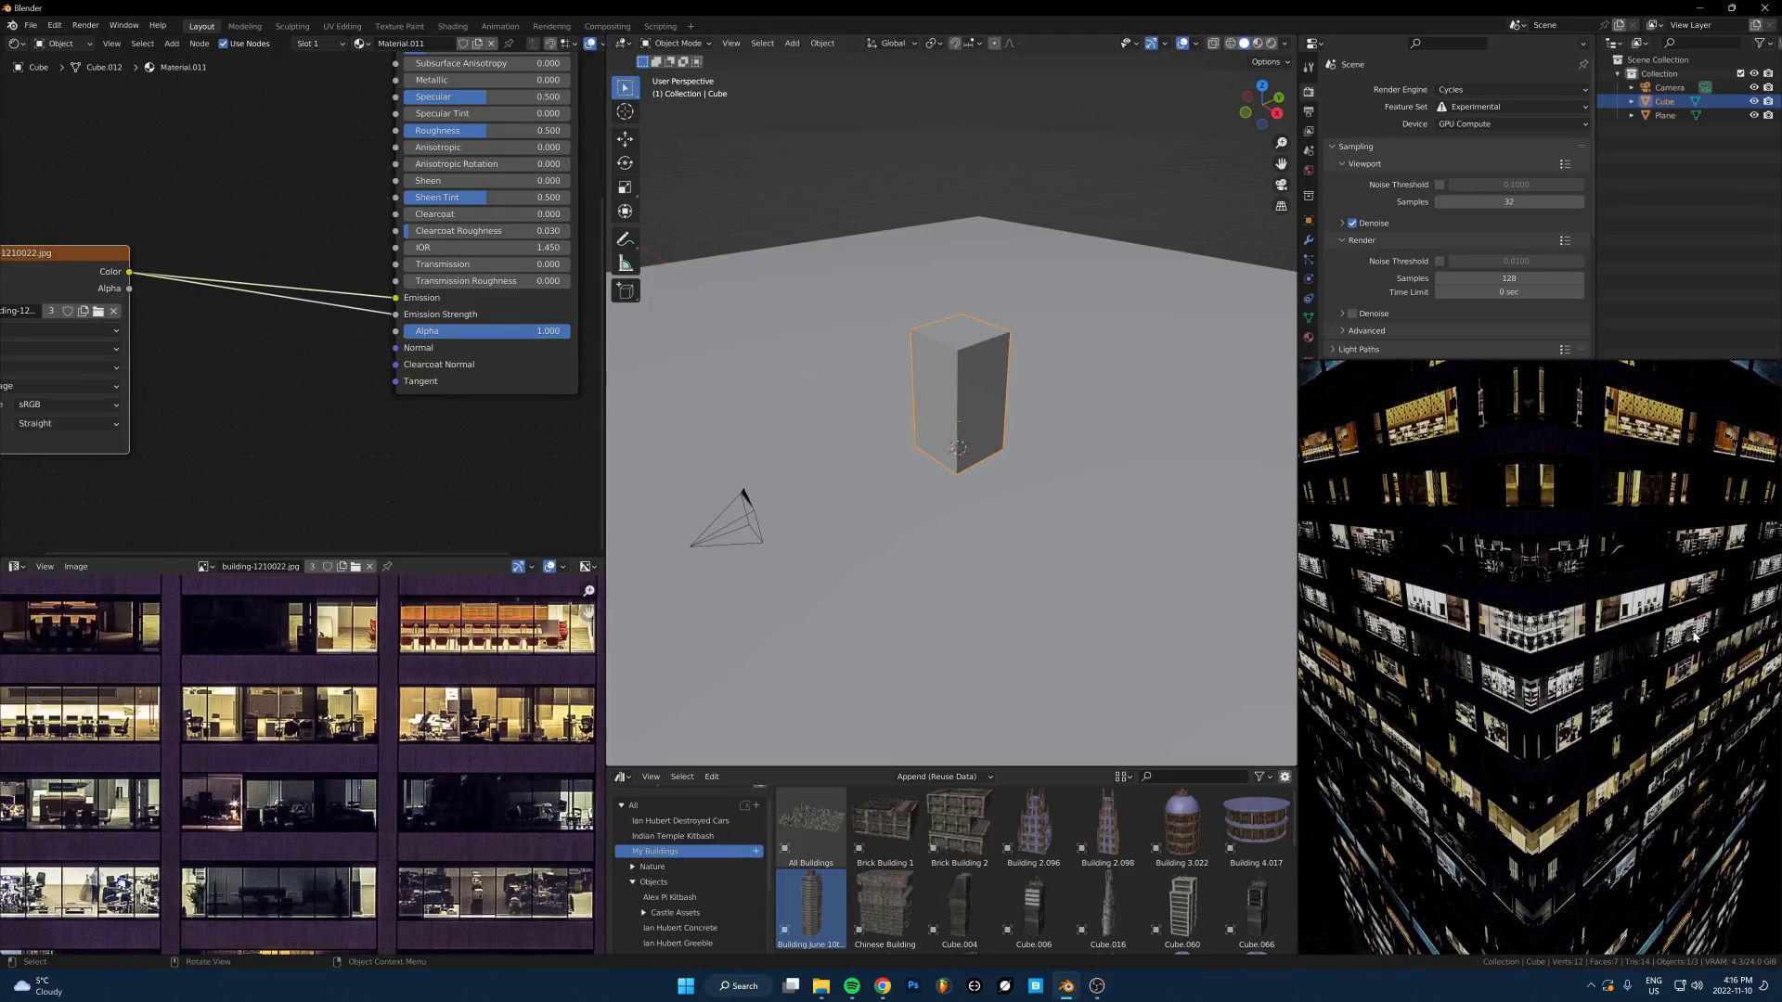
Insert a ColorRamp node between the building image's Color and Emission Strength
{"action": "scroll", "coordinate": [1563, 602], "scroll_direction": "down", "scroll_amount": 4}
{"action": "middle_click_drag", "start_coordinate": [280, 394], "coordinate": [327, 357]}
{"action": "key", "text": "shift+a"}
{"action": "type", "text": "sc"}
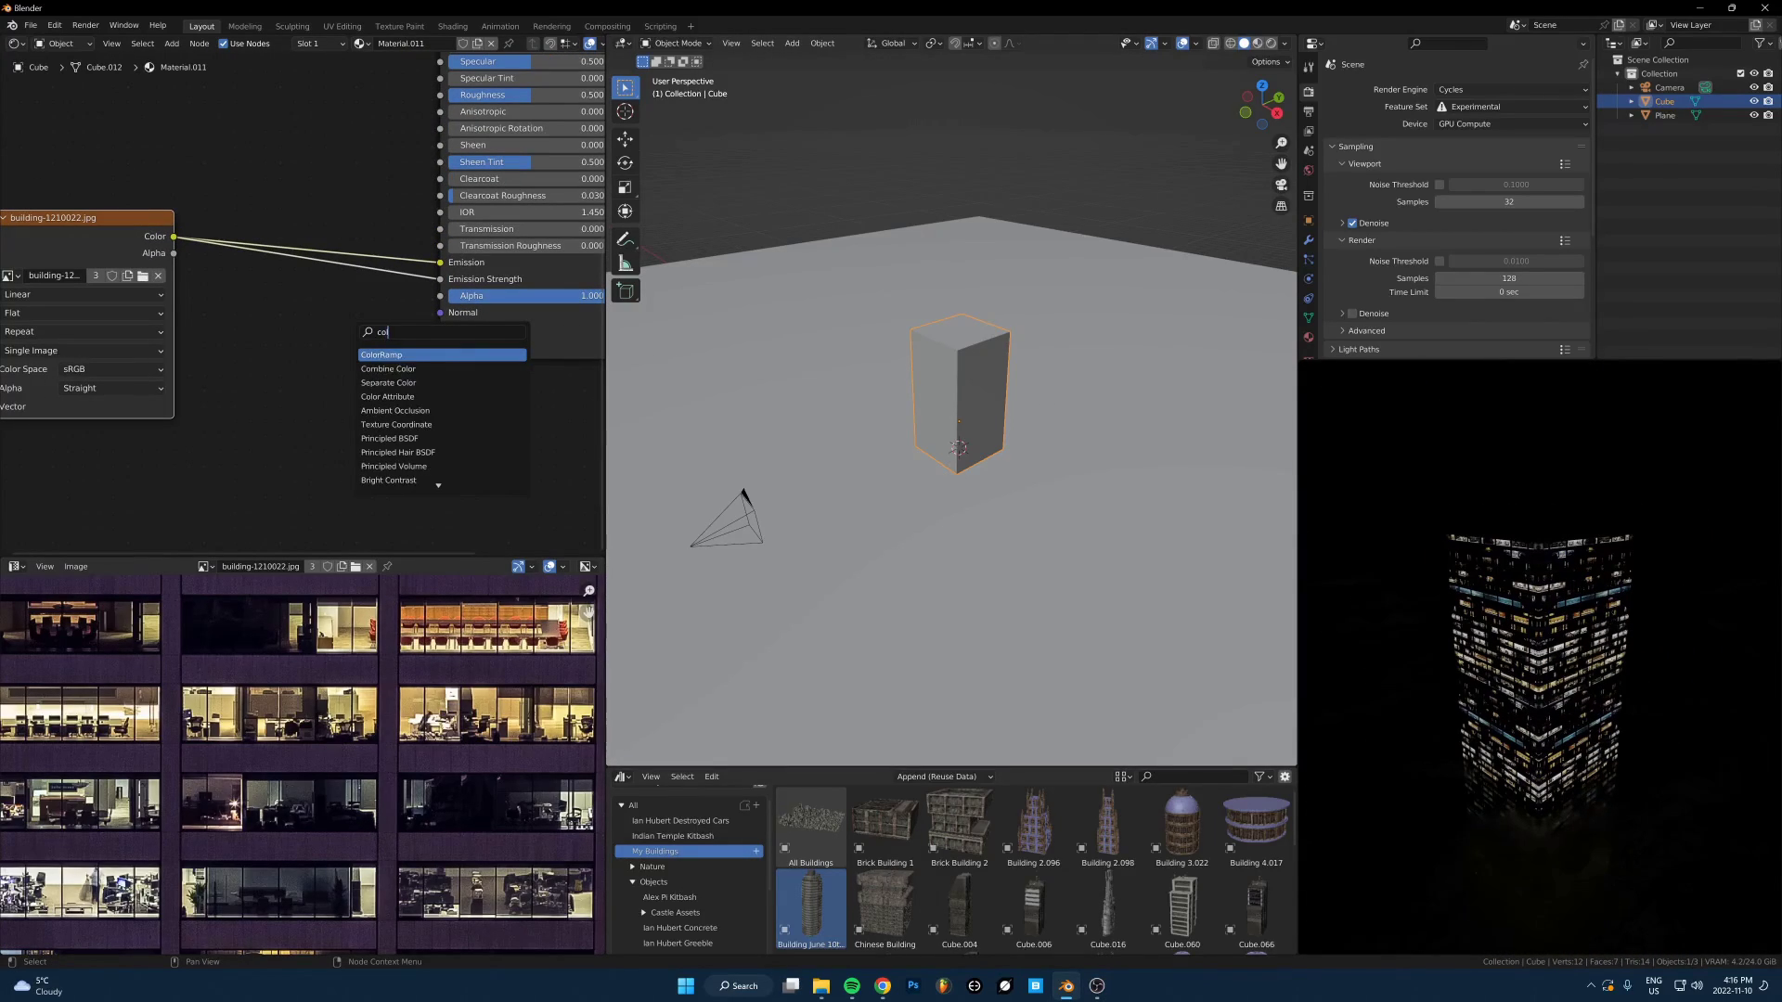
{"action": "key", "text": "Down"}
{"action": "key", "text": "Return"}
{"action": "left_click", "coordinate": [331, 335]}
Move the ColorRamp's black stop slightly inward and set its white stop to position 0.448
{"action": "left_click_drag", "start_coordinate": [289, 366], "coordinate": [310, 367]}
{"action": "left_click_drag", "start_coordinate": [447, 367], "coordinate": [270, 339]}
{"action": "middle_click_drag", "start_coordinate": [581, 281], "coordinate": [455, 286]}
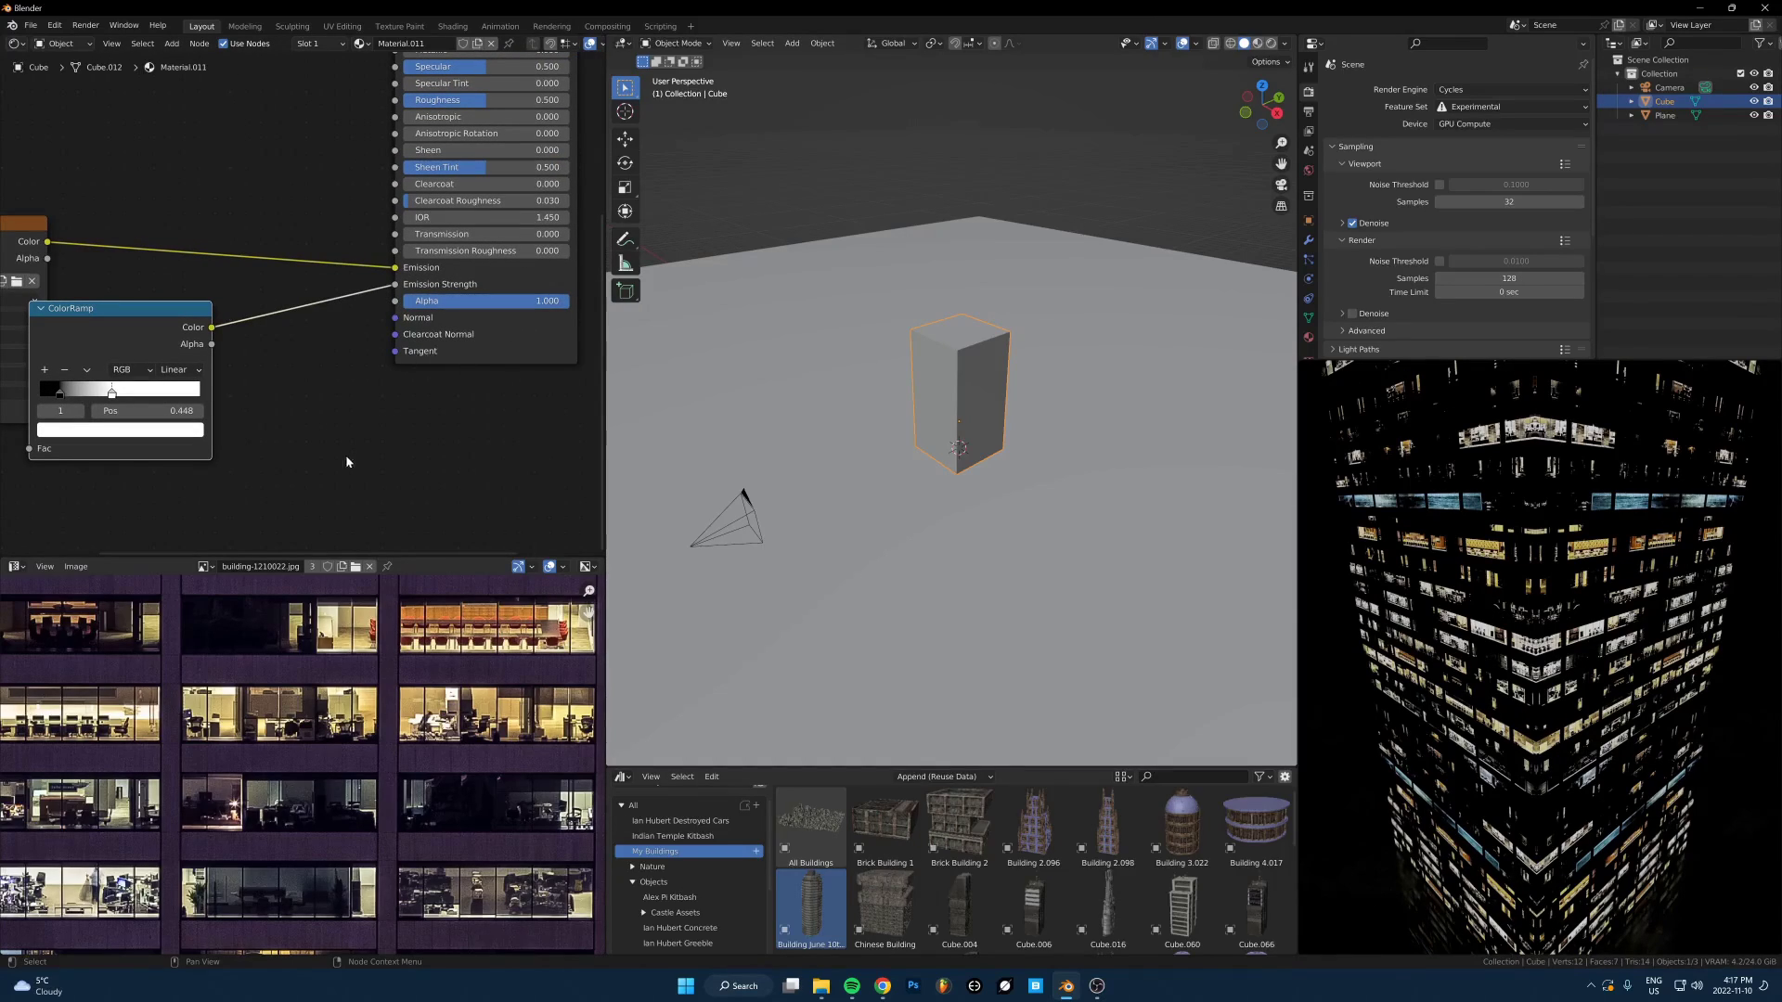
Move the building image node farther from the ColorRamp to space out the node layout
{"action": "middle_click_drag", "start_coordinate": [66, 333], "coordinate": [311, 343]}
{"action": "scroll", "coordinate": [311, 343], "scroll_direction": "down", "scroll_amount": 1}
{"action": "left_click_drag", "start_coordinate": [220, 279], "coordinate": [86, 279]}
Insert a Math node between the ColorRamp and Emission Strength and set its operation to Multiply
{"action": "middle_click_drag", "start_coordinate": [534, 396], "coordinate": [283, 382]}
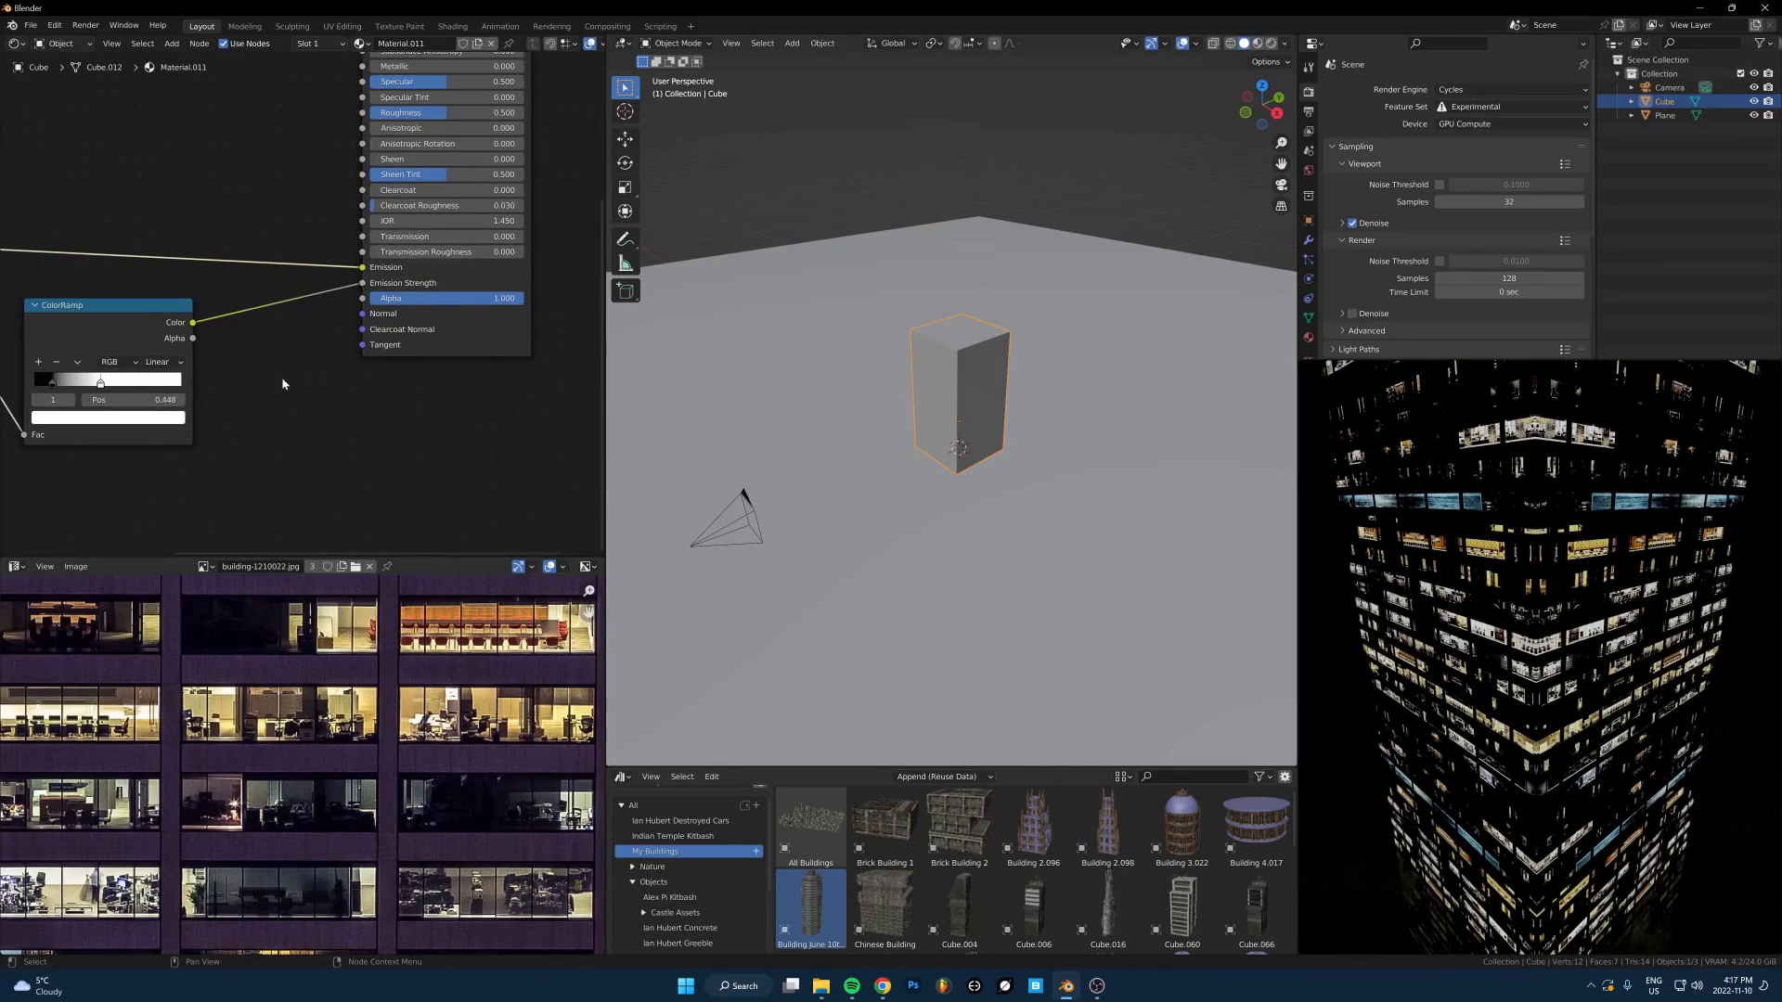
{"action": "key", "text": "shift+a"}
{"action": "type", "text": "sm"}
{"action": "type", "text": "ath"}
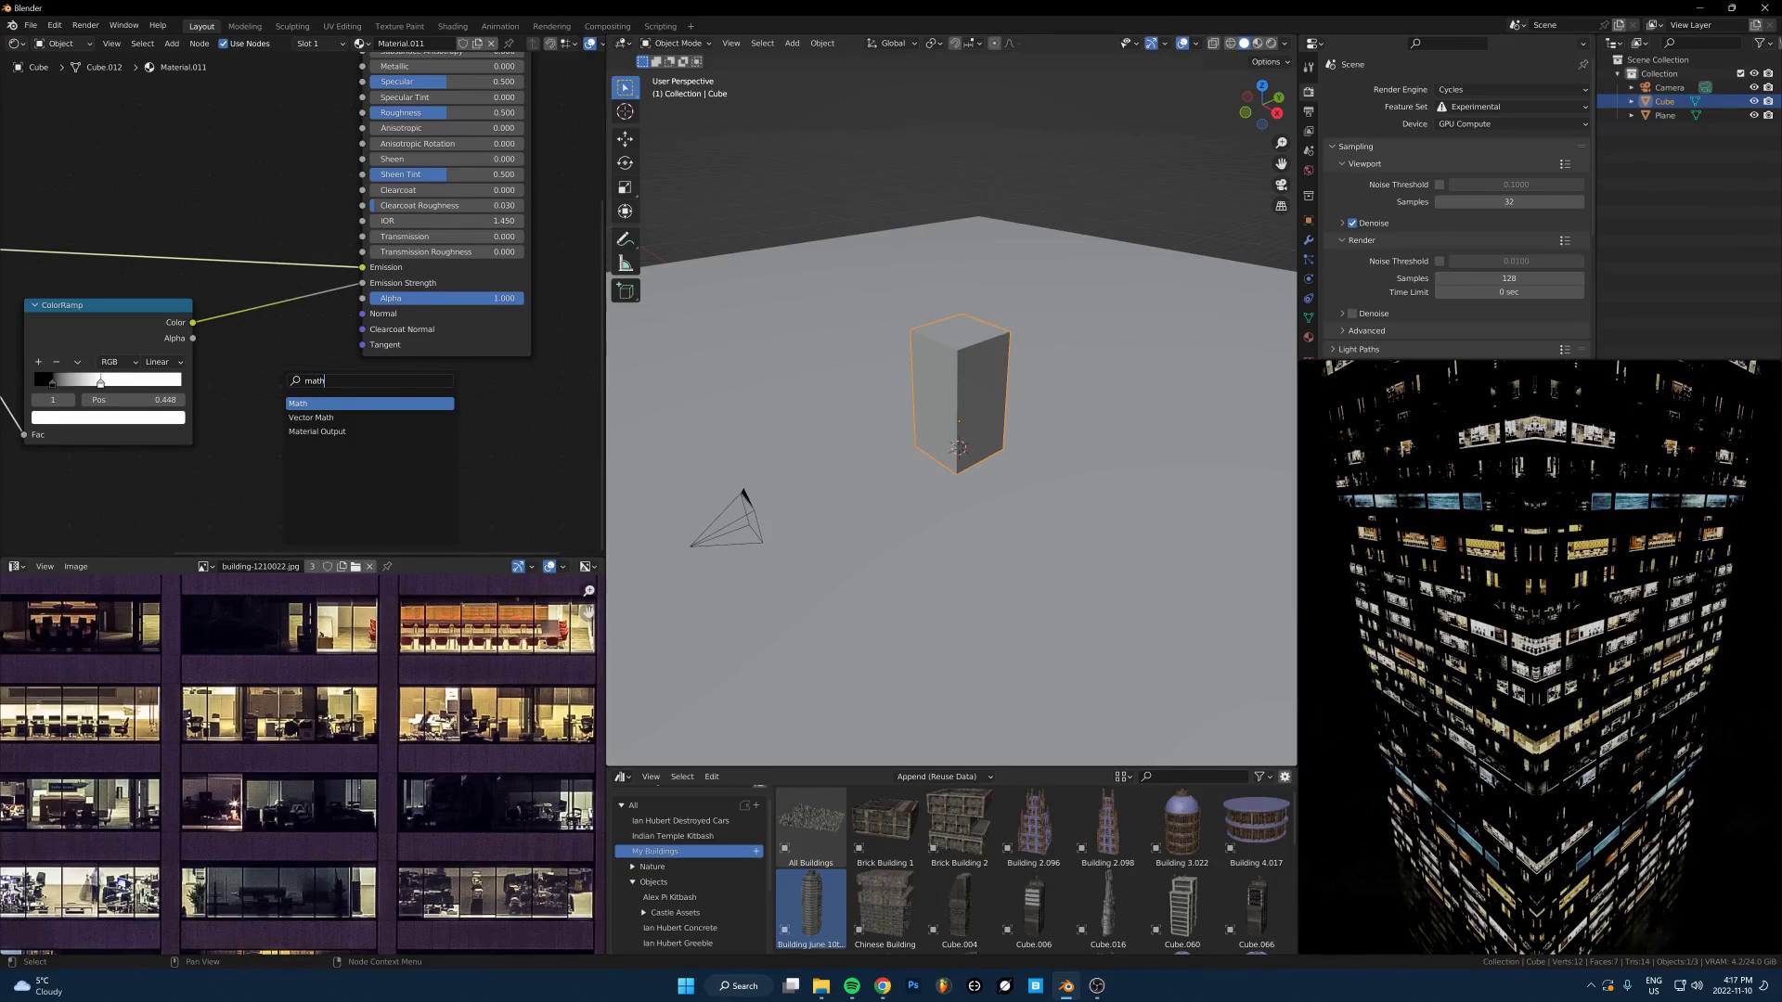
{"action": "key", "text": "Return"}
{"action": "left_click", "coordinate": [297, 320]}
{"action": "left_click", "coordinate": [297, 334]}
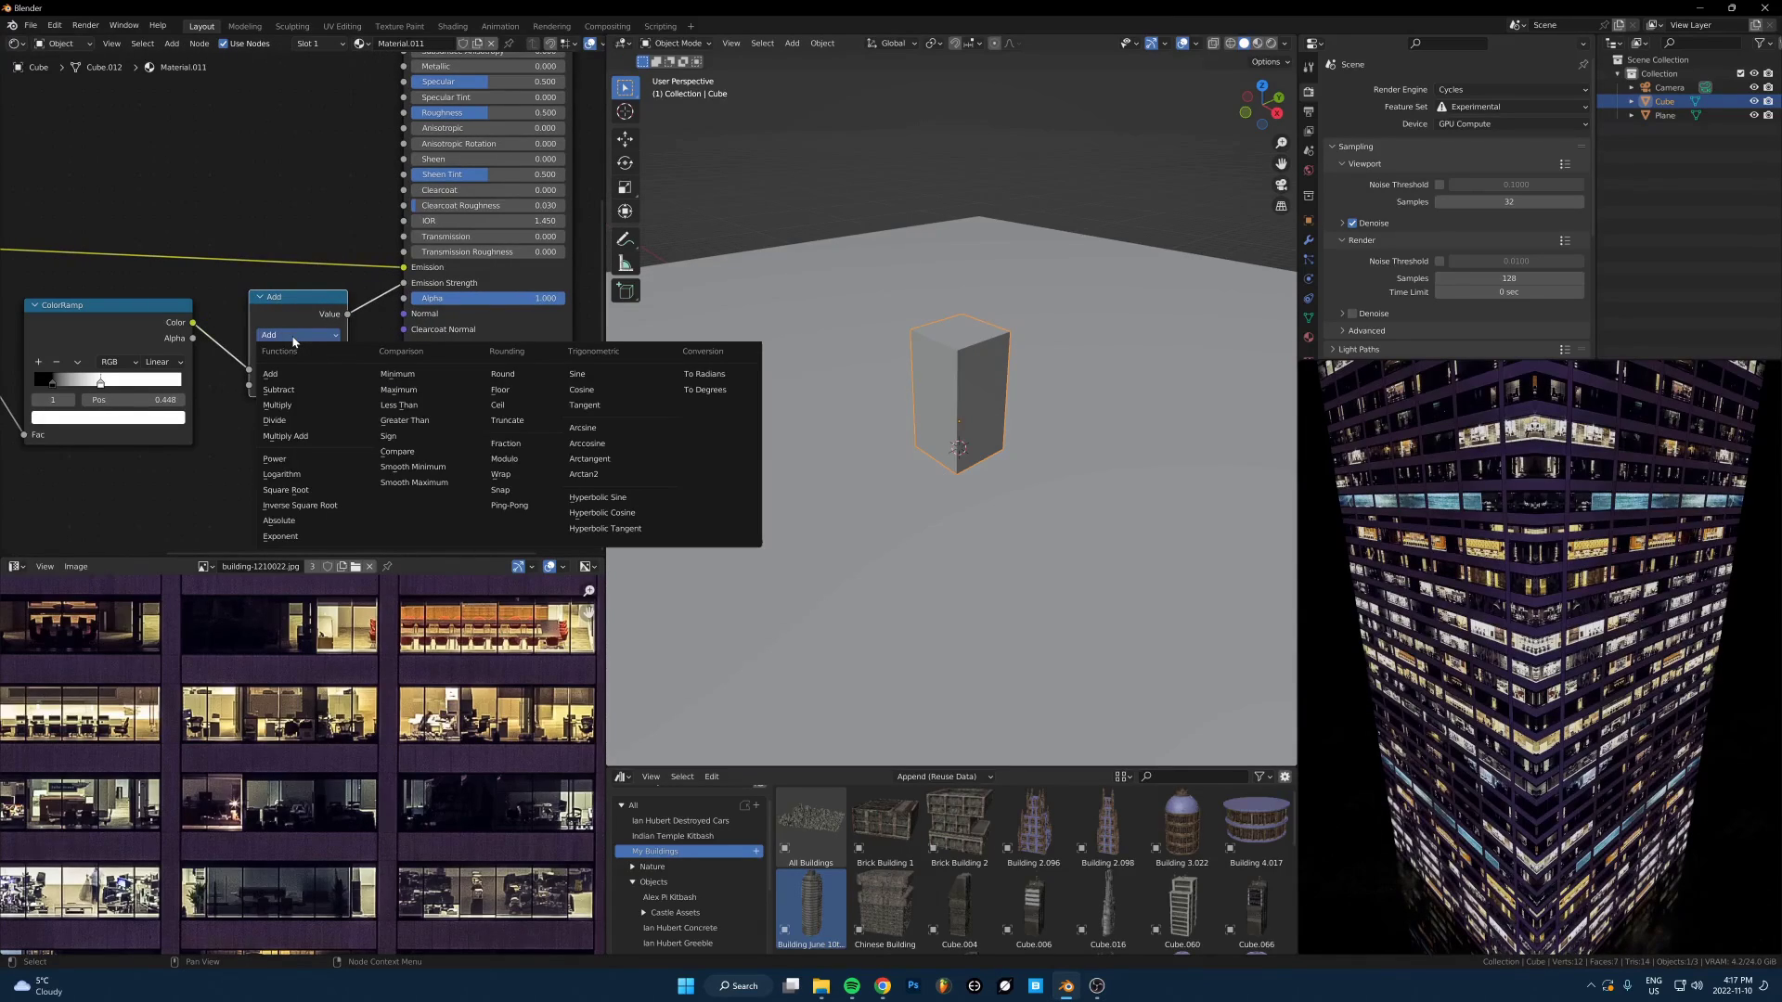
{"action": "left_click", "coordinate": [277, 405]}
Set the Multiply node's second value to 2.3 to strengthen the window glow
{"action": "scroll", "coordinate": [306, 304], "scroll_direction": "up", "scroll_amount": 2}
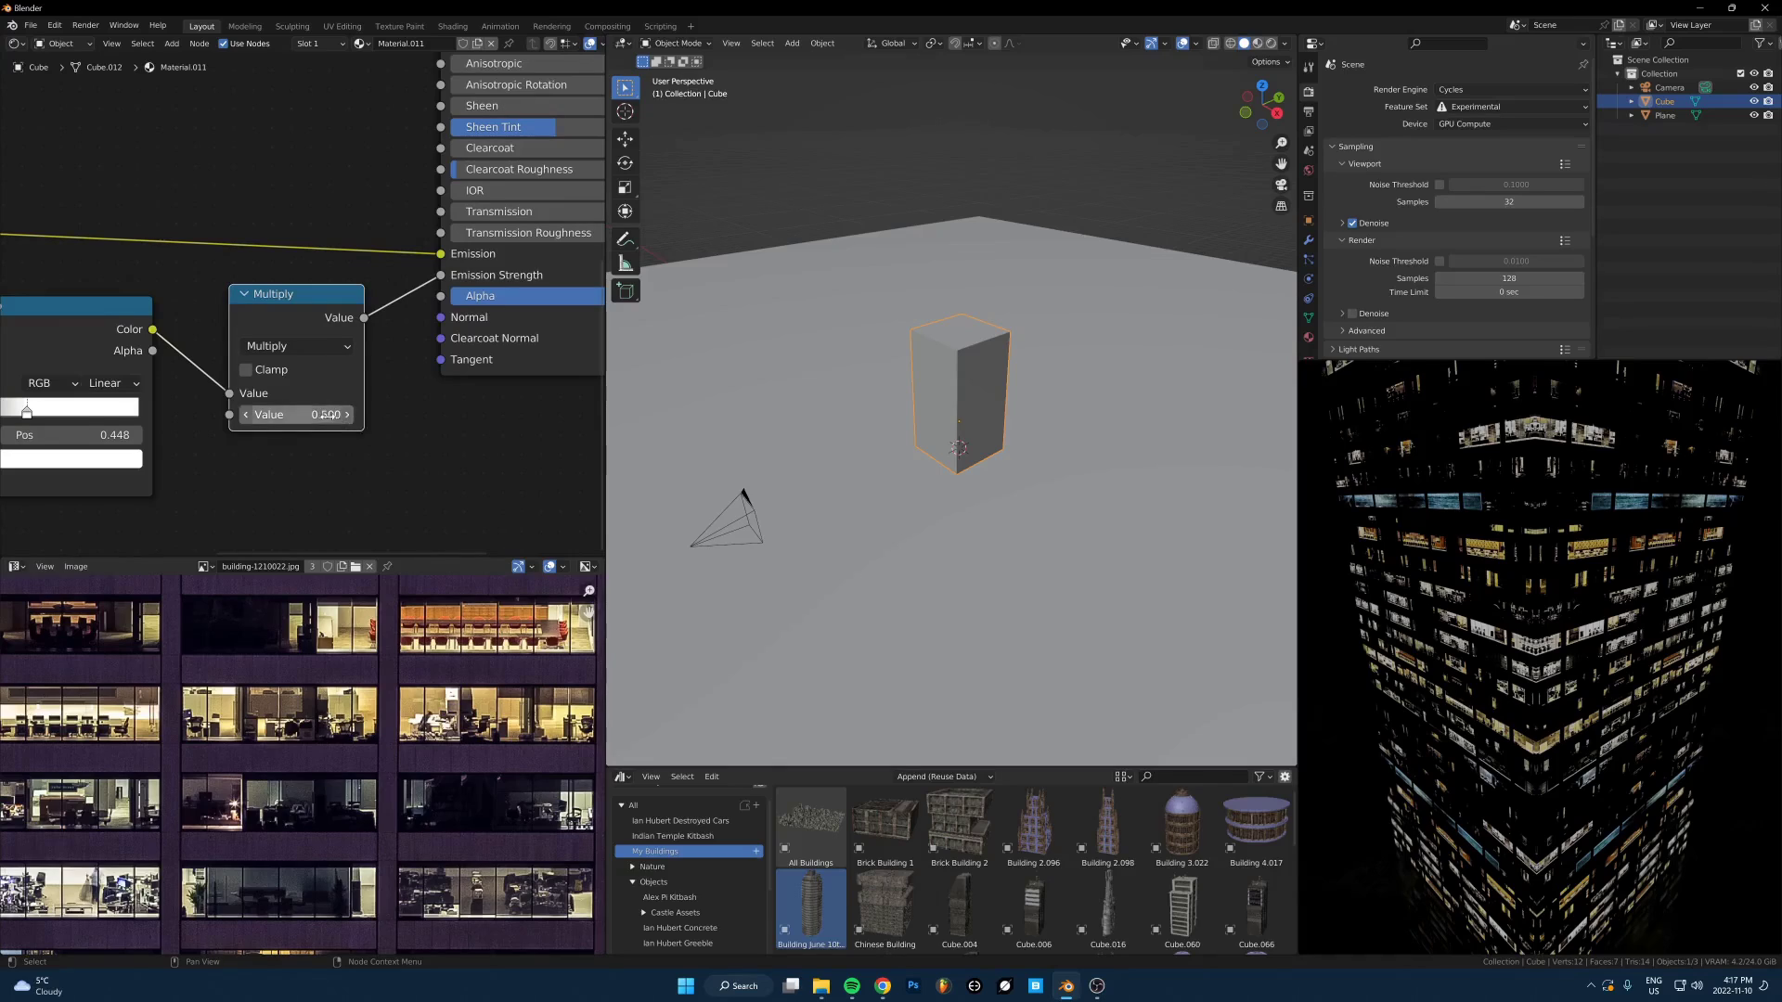
{"action": "left_click_drag", "start_coordinate": [306, 415], "coordinate": [300, 415]}
{"action": "scroll", "coordinate": [171, 131], "scroll_direction": "down", "scroll_amount": 2}
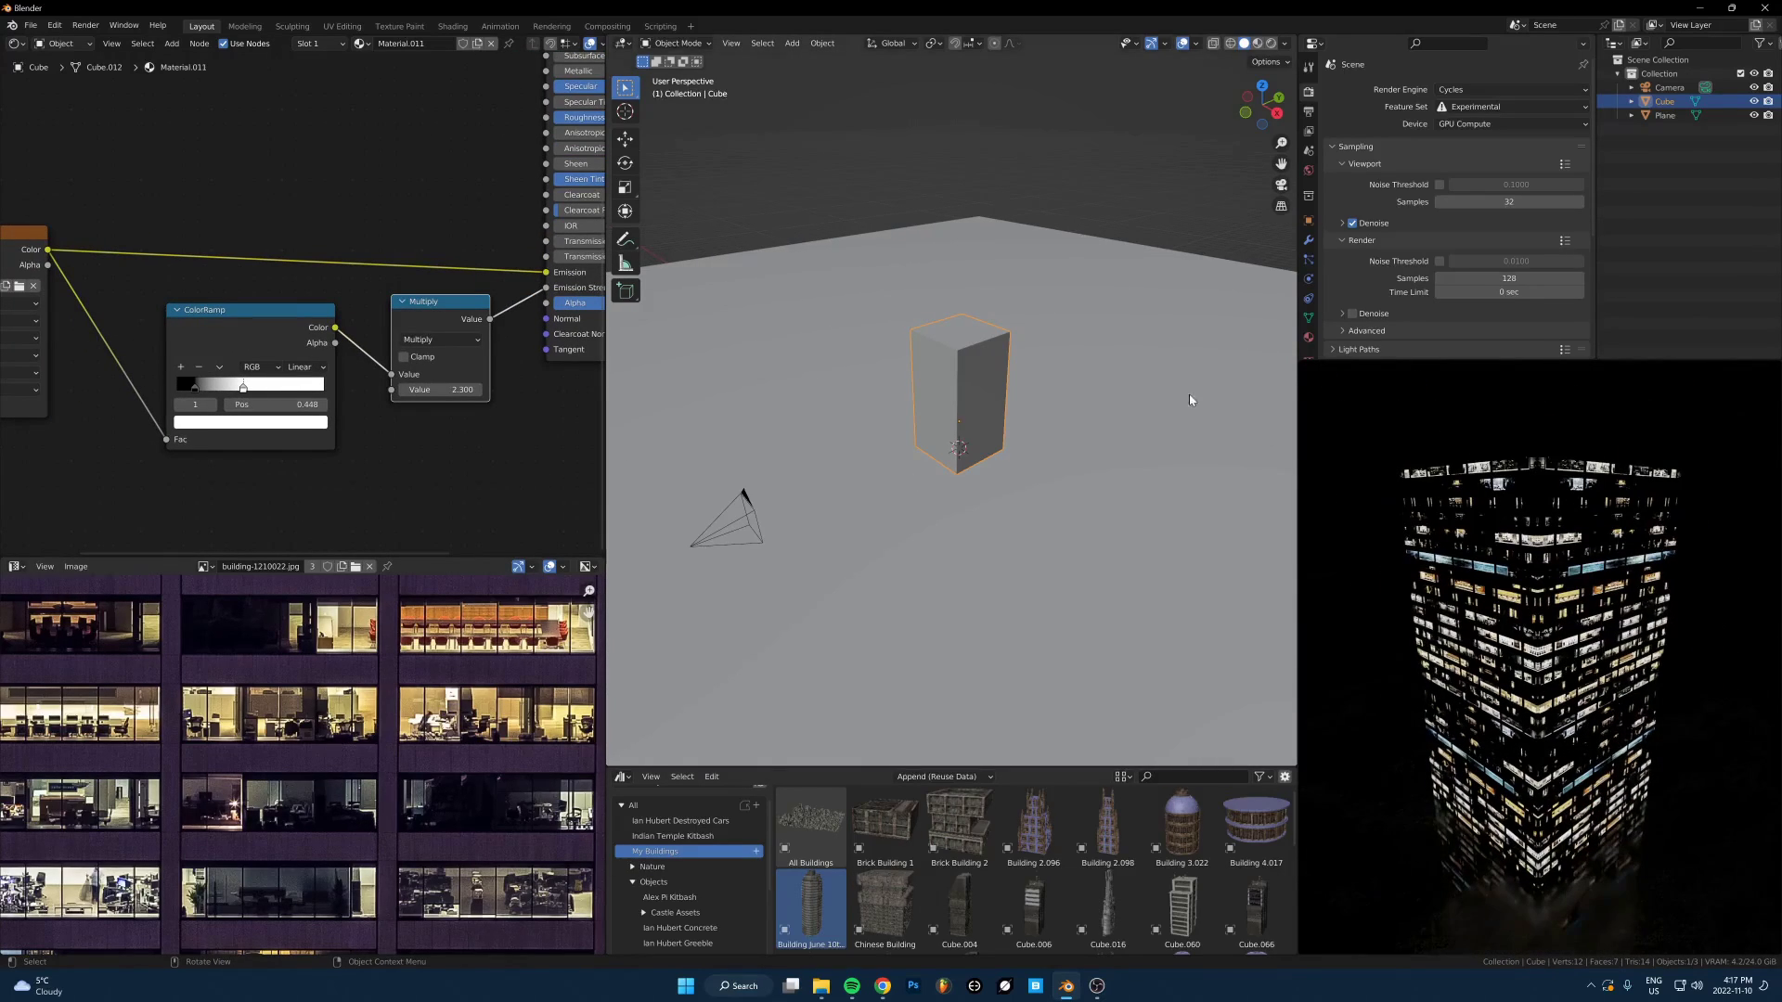
Insert a MixRGB node between the building image and Emission, and set its blend mode to Multiply
{"action": "scroll", "coordinate": [312, 316], "scroll_direction": "down", "scroll_amount": 2}
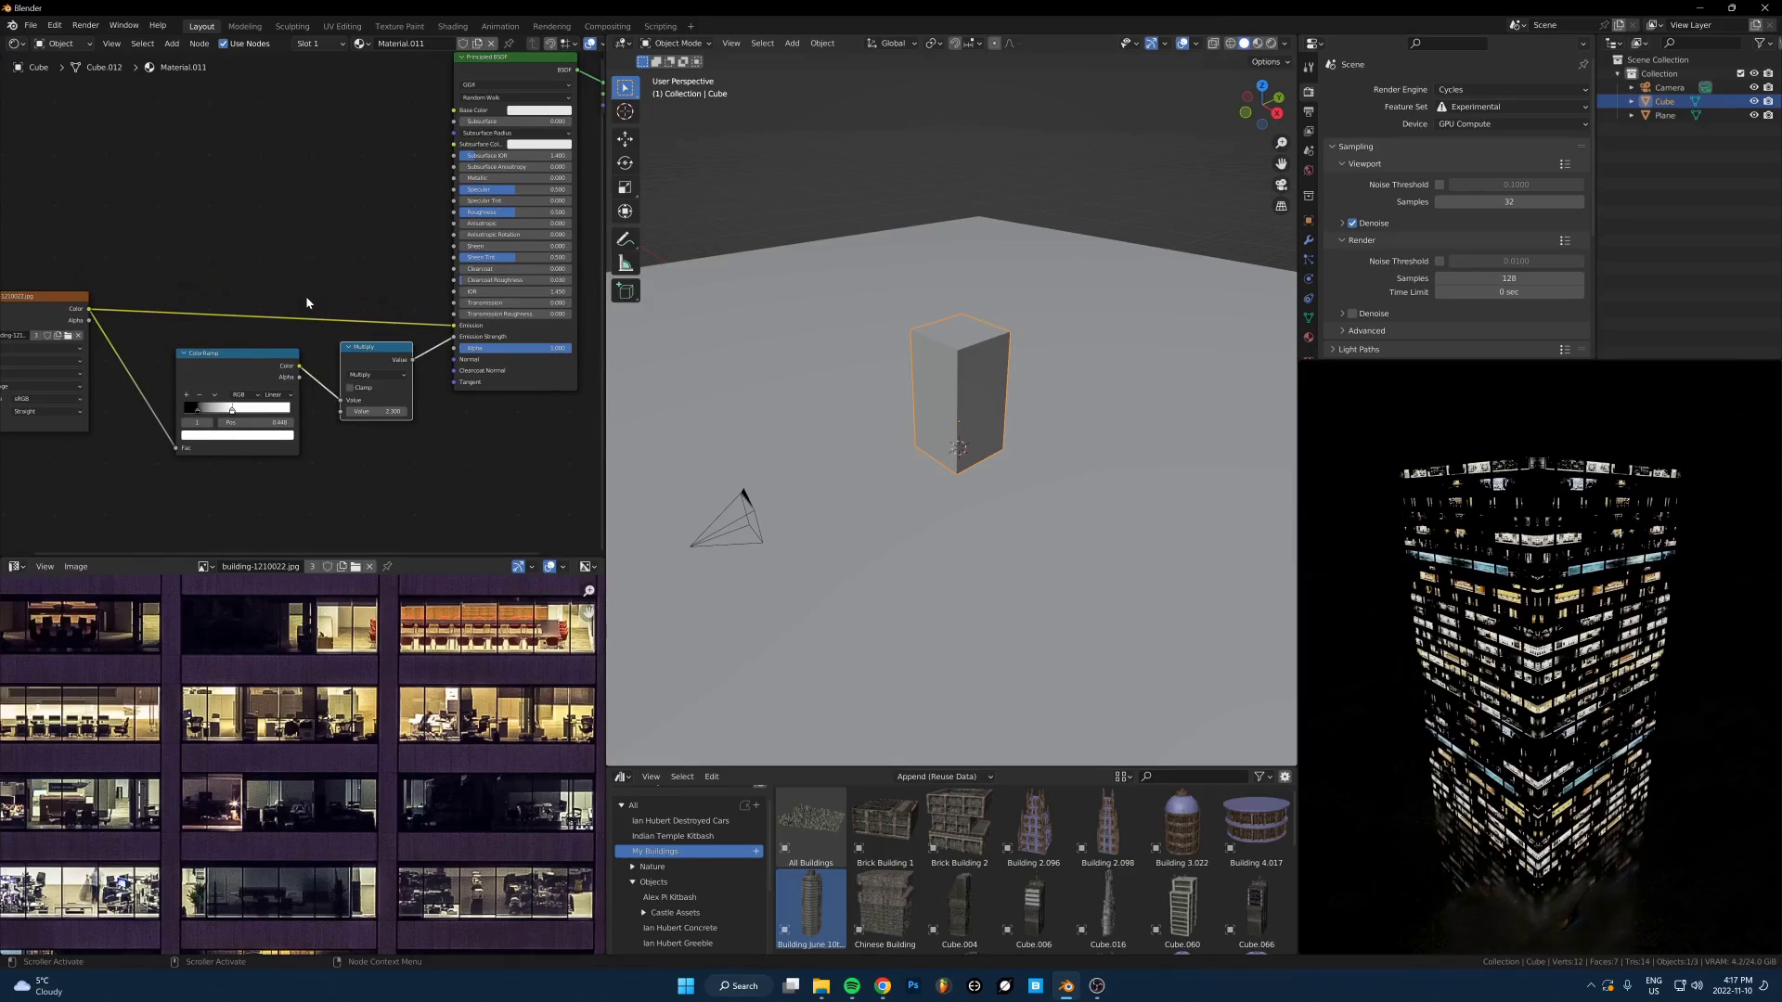
{"action": "key", "text": "shift+a"}
{"action": "type", "text": "mix"}
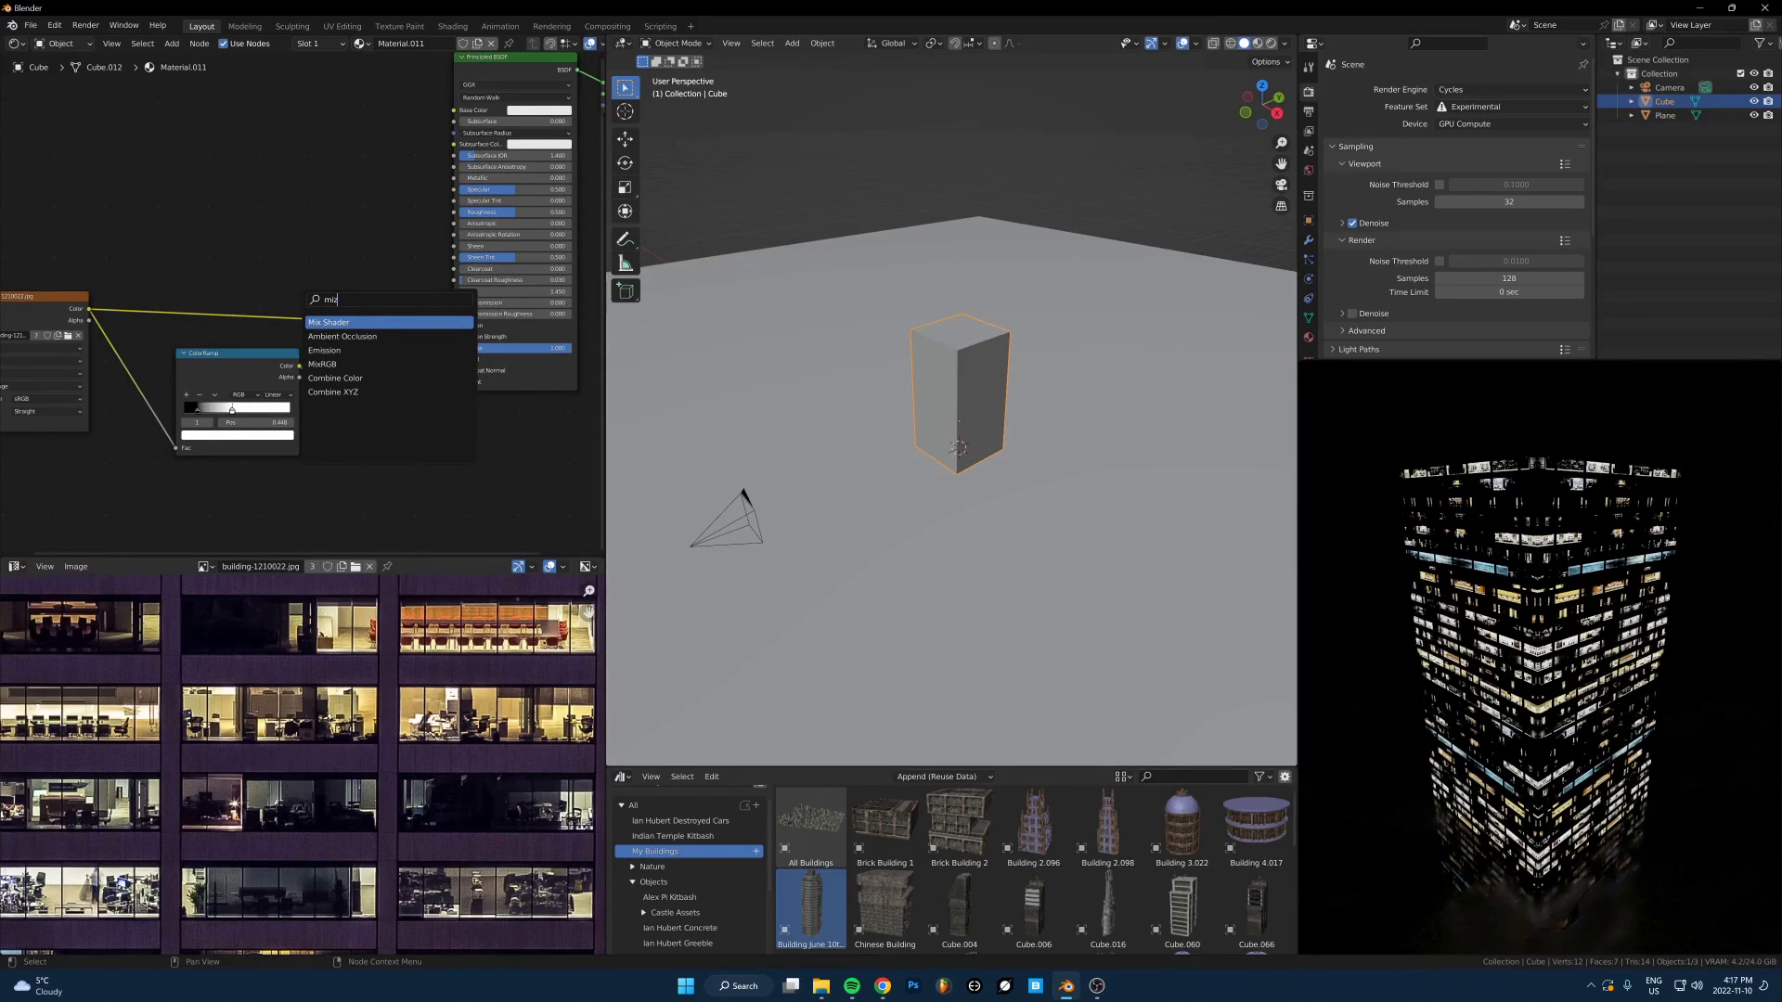
{"action": "key", "text": "BackSpace"}
{"action": "type", "text": "xr"}
{"action": "key", "text": "Return"}
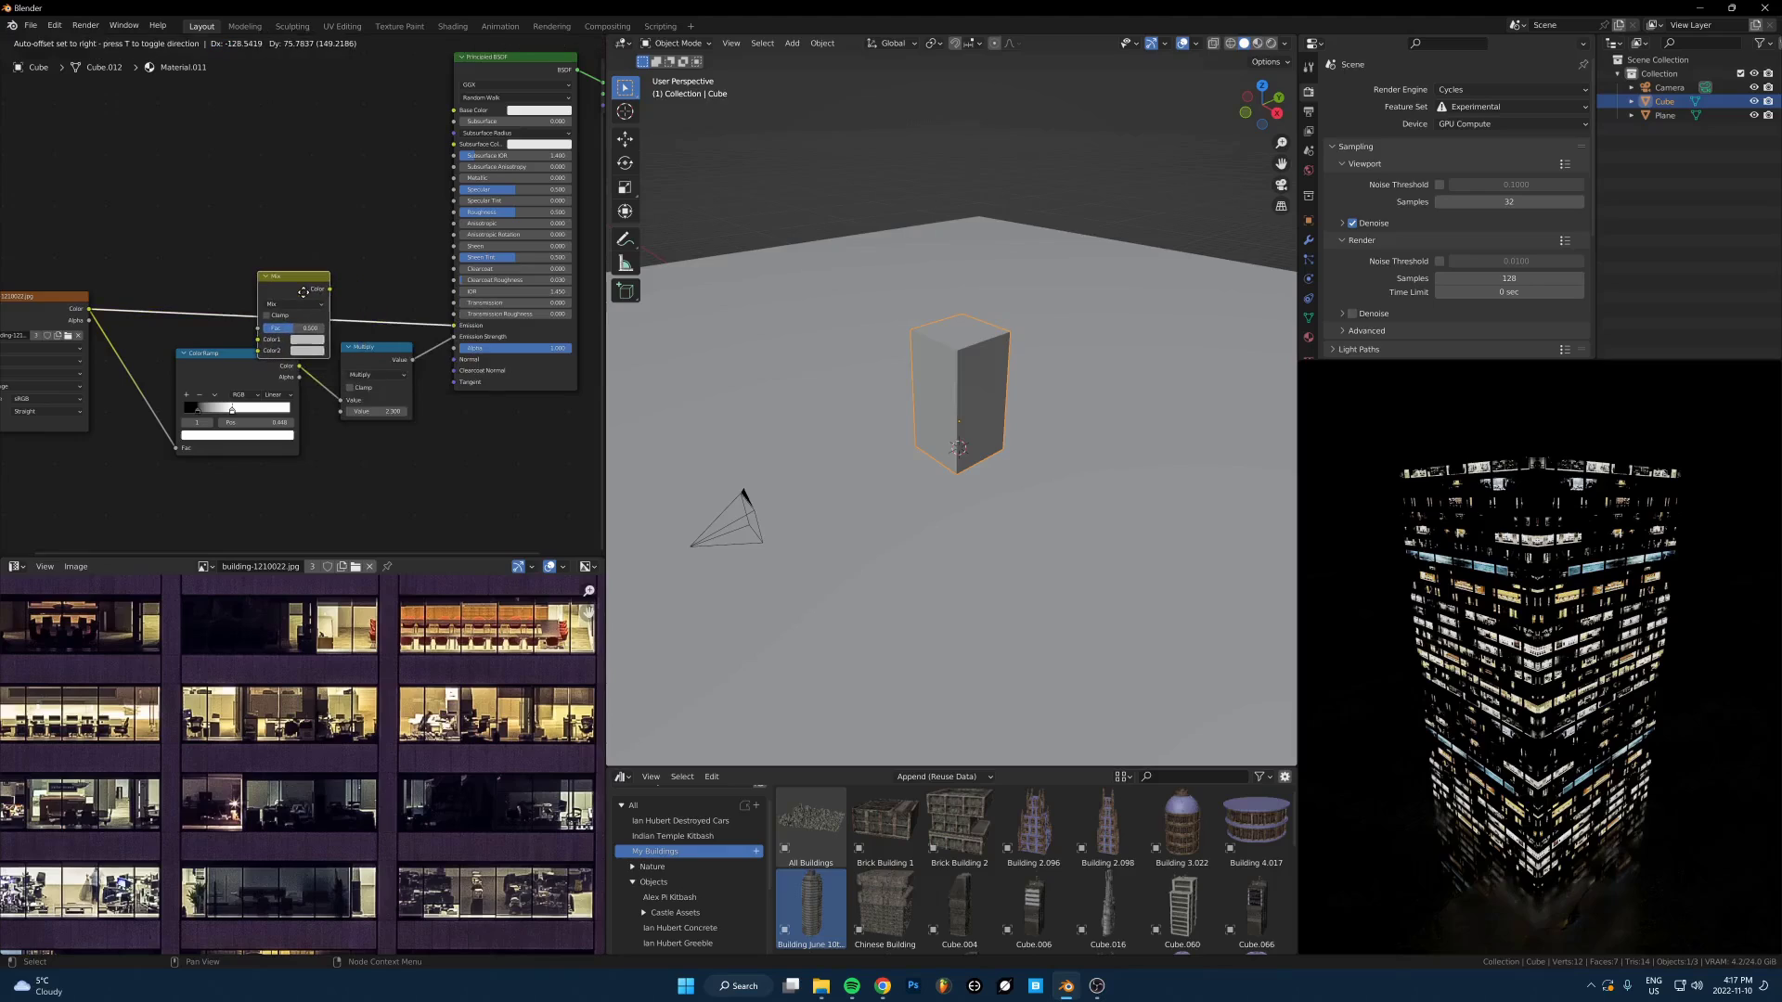
{"action": "left_click", "coordinate": [329, 238]}
{"action": "left_click", "coordinate": [319, 250]}
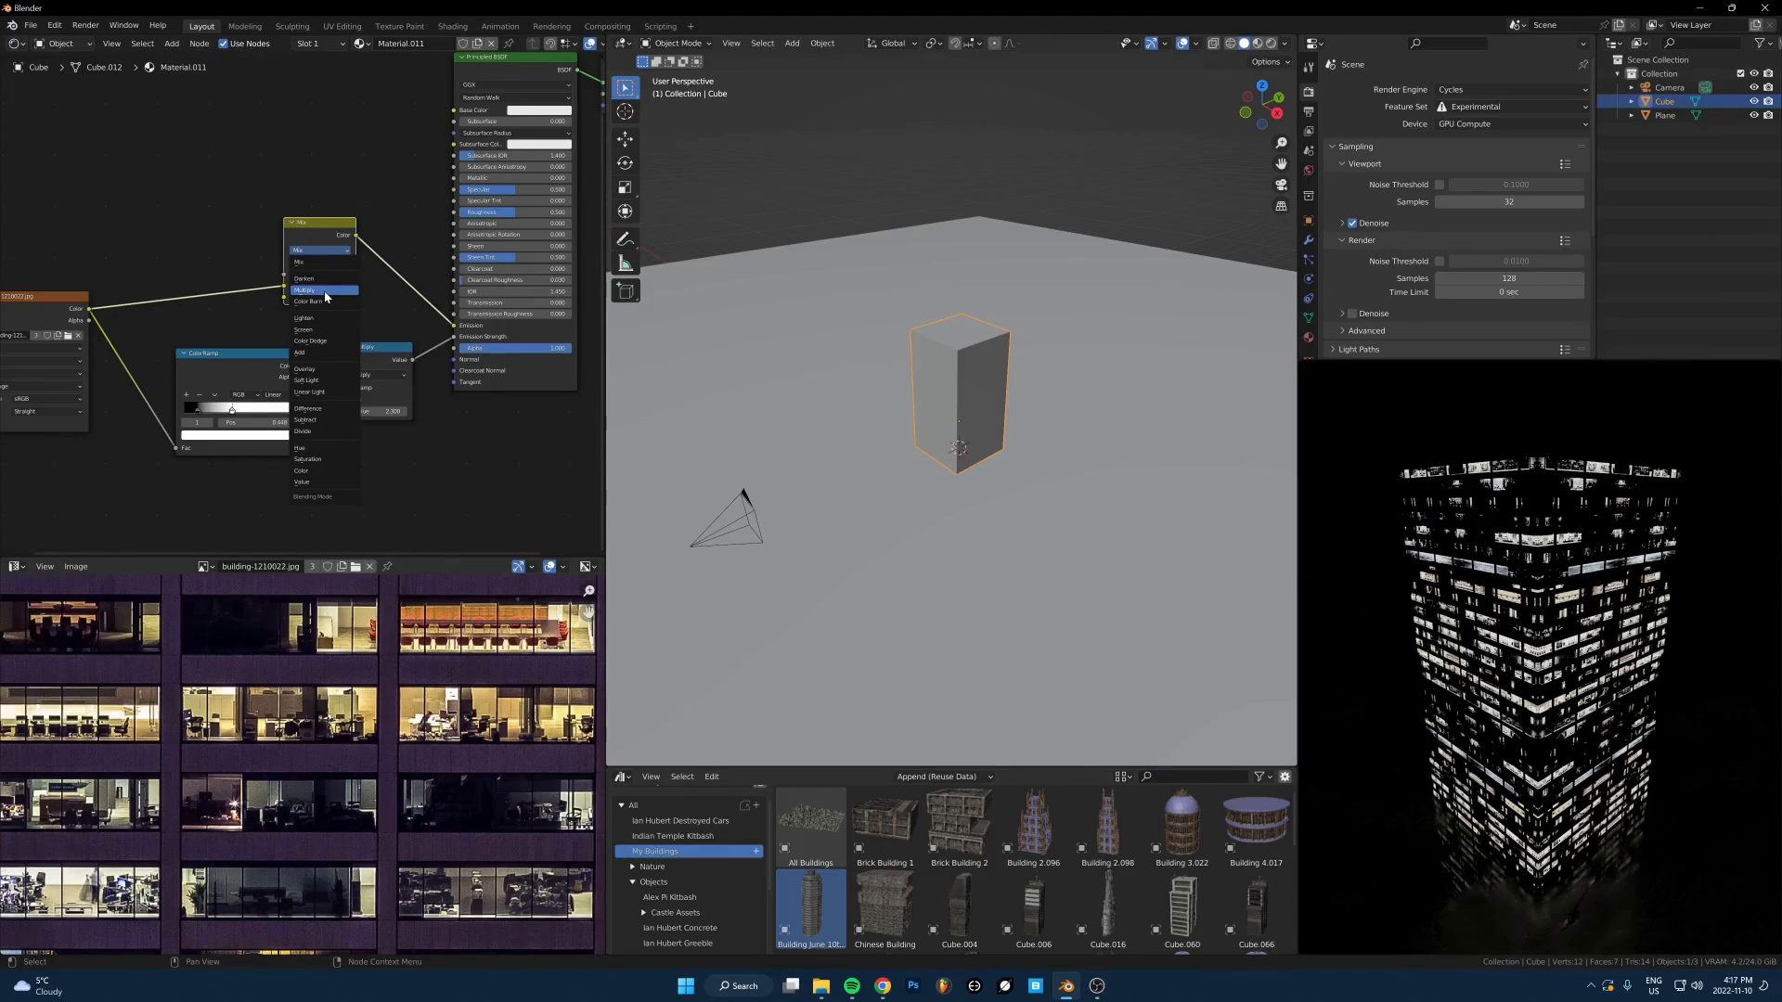
{"action": "left_click", "coordinate": [324, 291]}
Set the color Multiply node's factor to 0.950 and its second color to a light blue with hue 0.582
{"action": "scroll", "coordinate": [326, 295], "scroll_direction": "up", "scroll_amount": 3}
{"action": "left_click", "coordinate": [339, 295]}
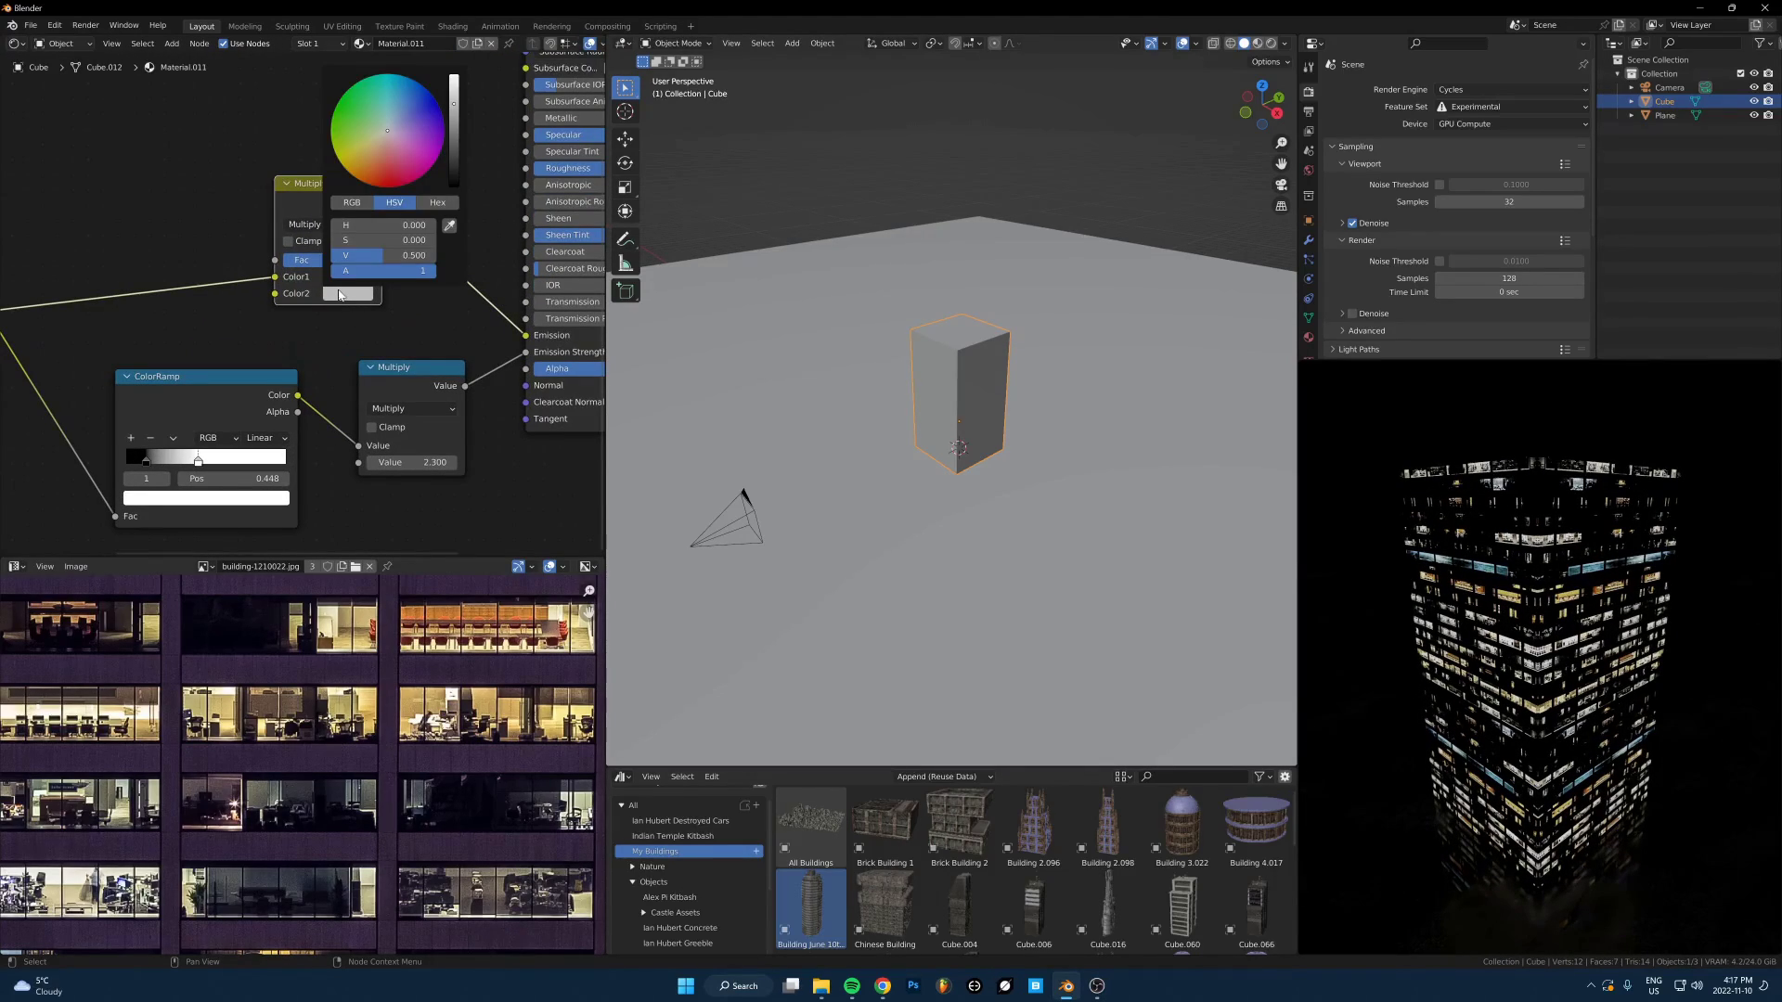
{"action": "left_click", "coordinate": [360, 295]}
{"action": "left_click_drag", "start_coordinate": [454, 108], "coordinate": [454, 76]}
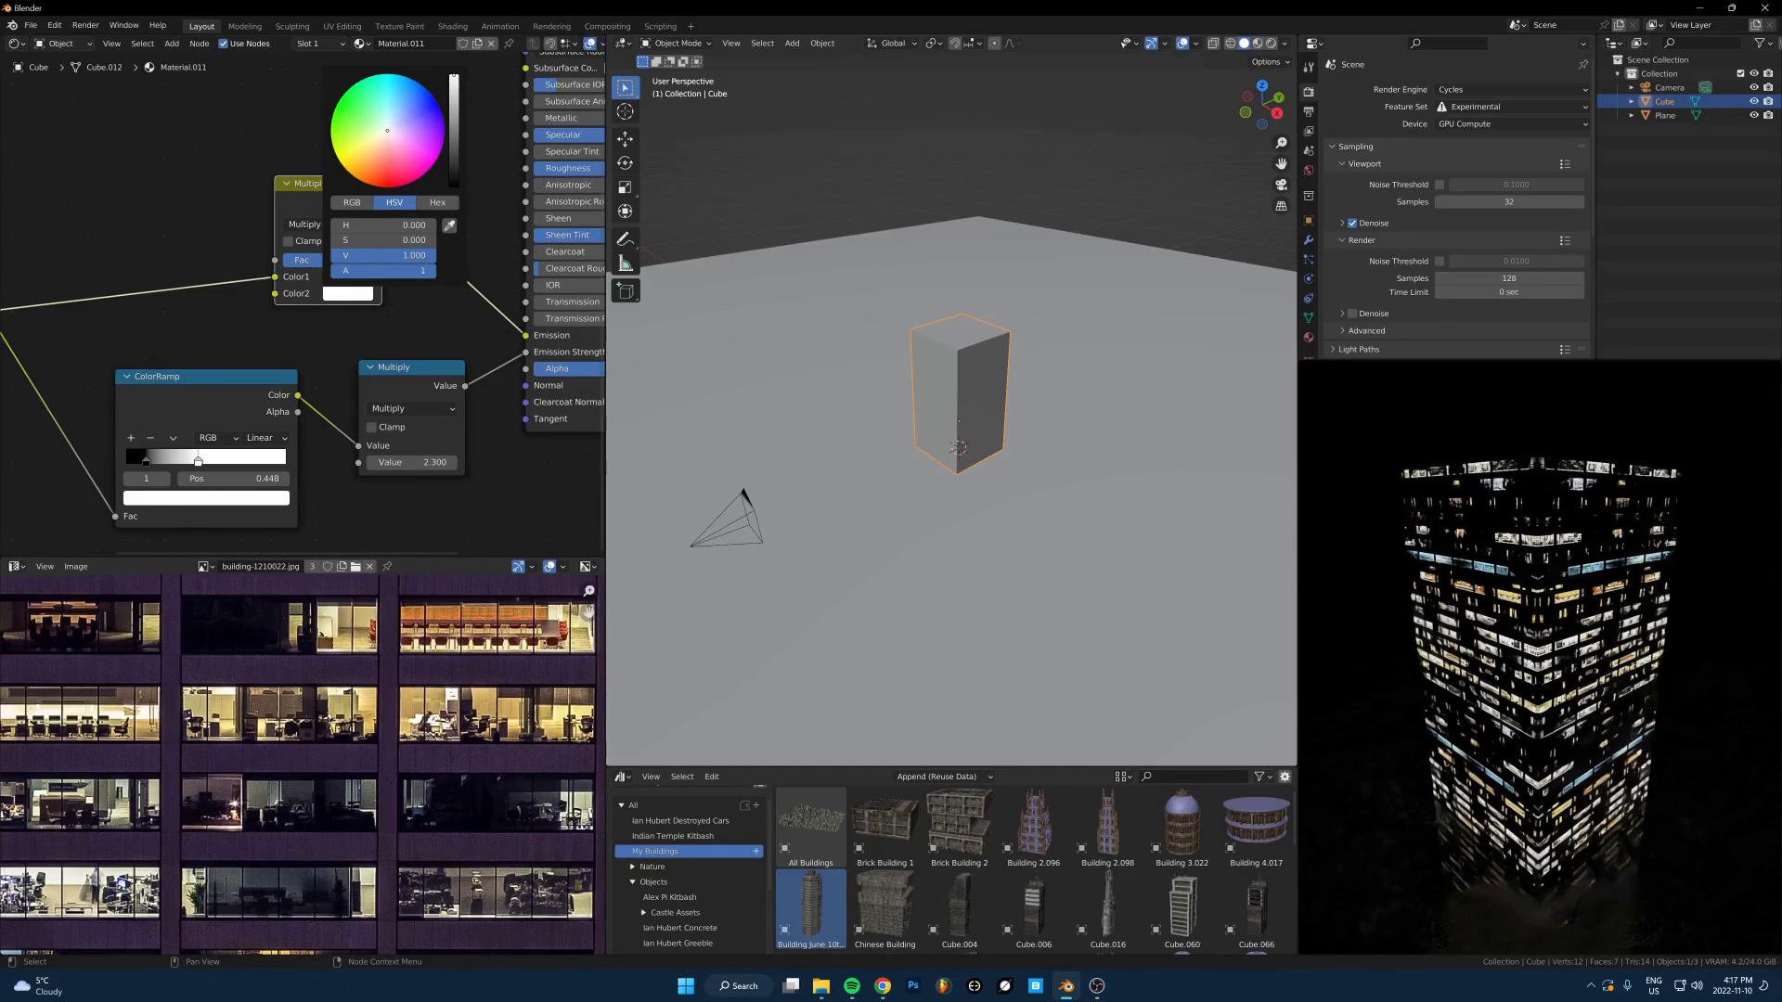
{"action": "left_click", "coordinate": [350, 293]}
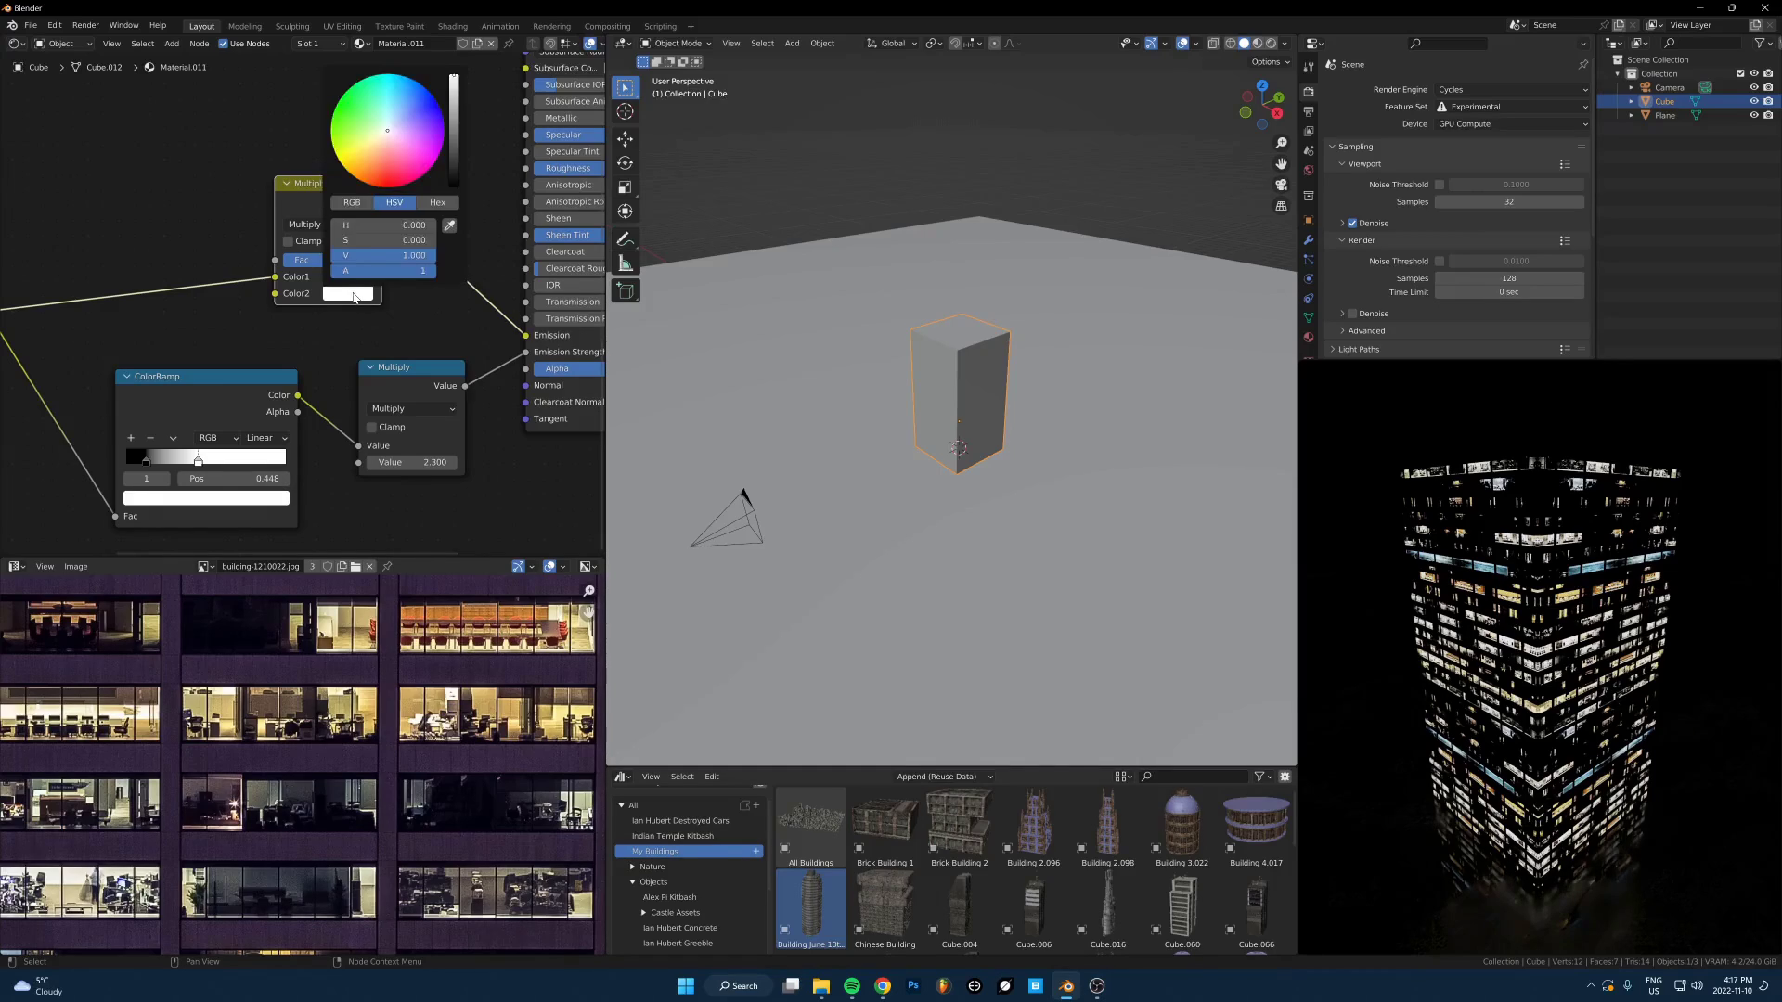
{"action": "left_click", "coordinate": [399, 101]}
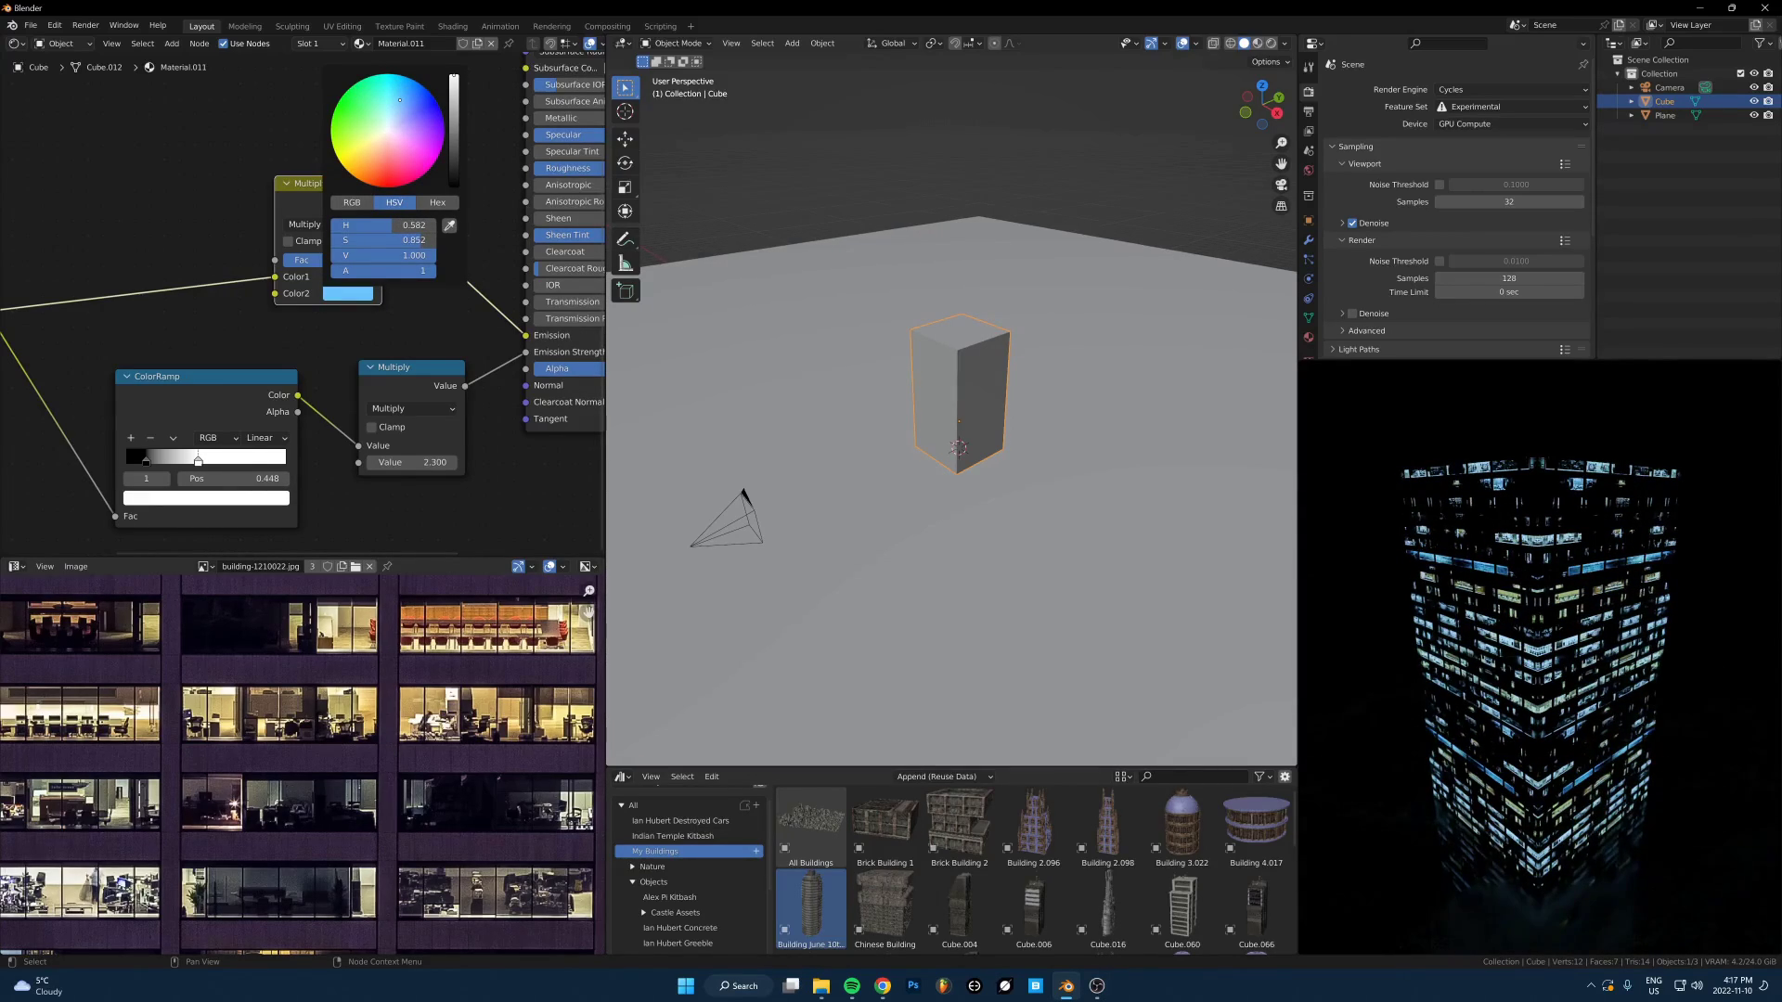
Insert a Hue Saturation Value node between the building image and the color Multiply node
{"action": "scroll", "coordinate": [367, 326], "scroll_direction": "down", "scroll_amount": 2}
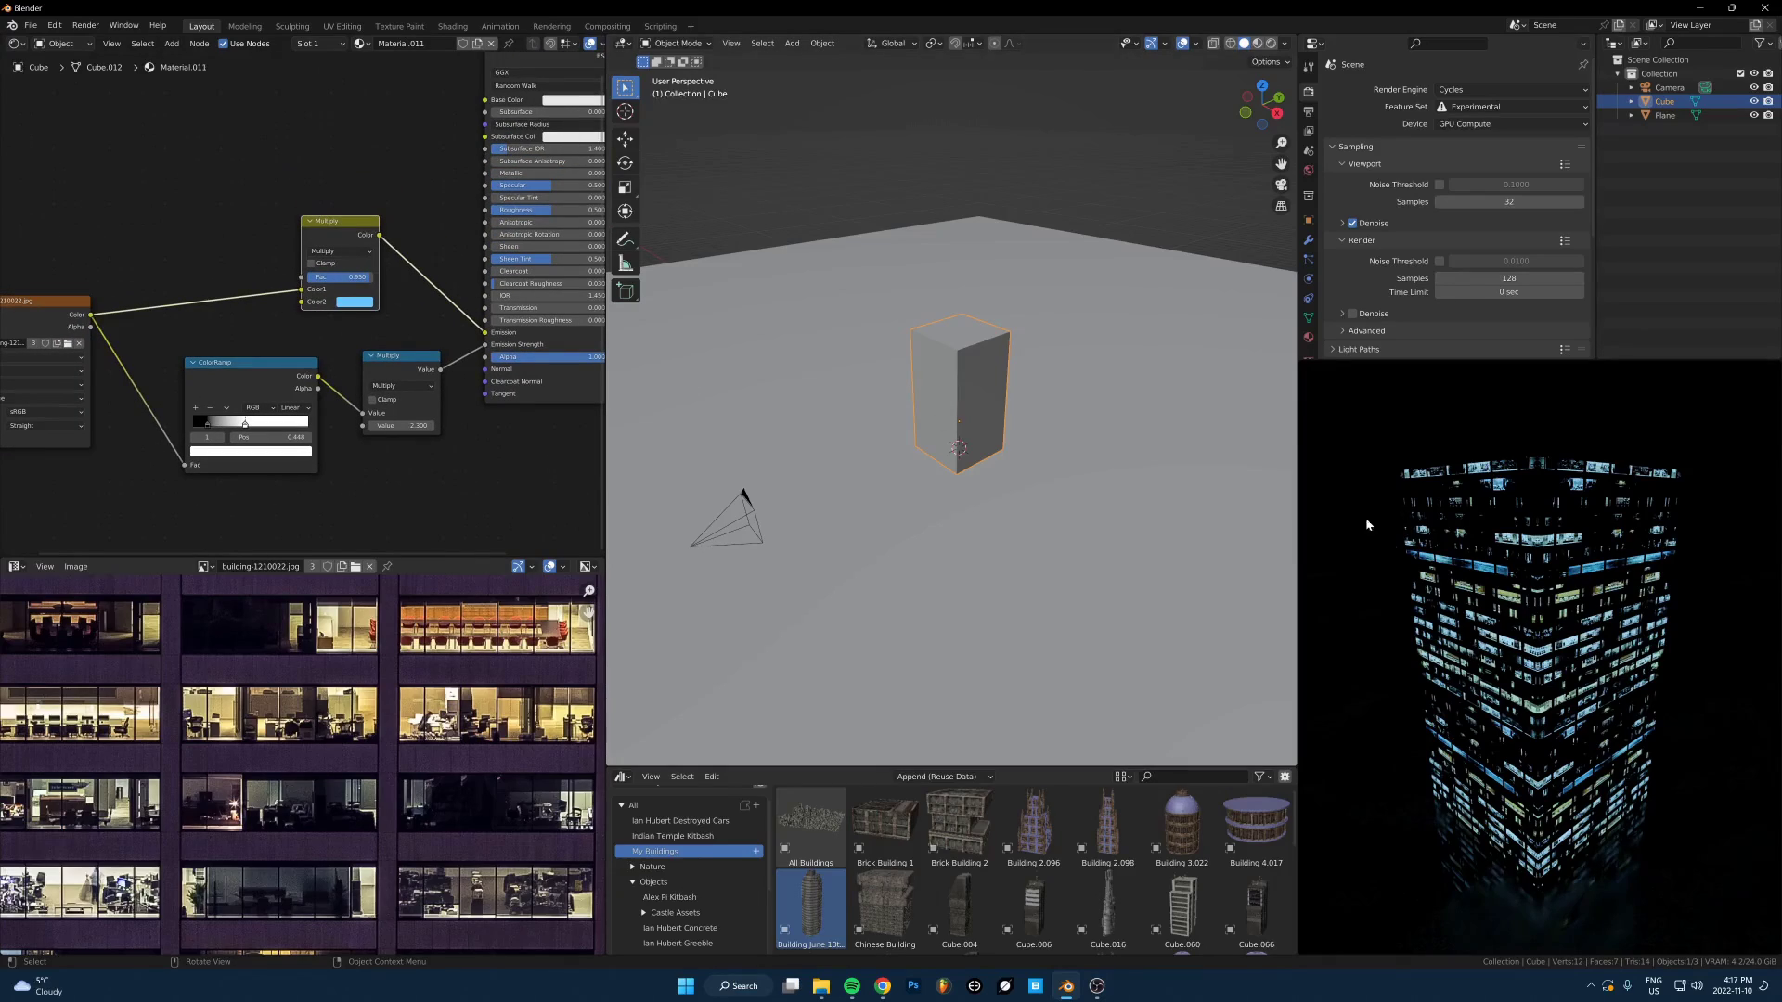
{"action": "middle_click_drag", "start_coordinate": [1552, 534], "coordinate": [1501, 557]}
{"action": "scroll", "coordinate": [1501, 556], "scroll_direction": "up", "scroll_amount": 4}
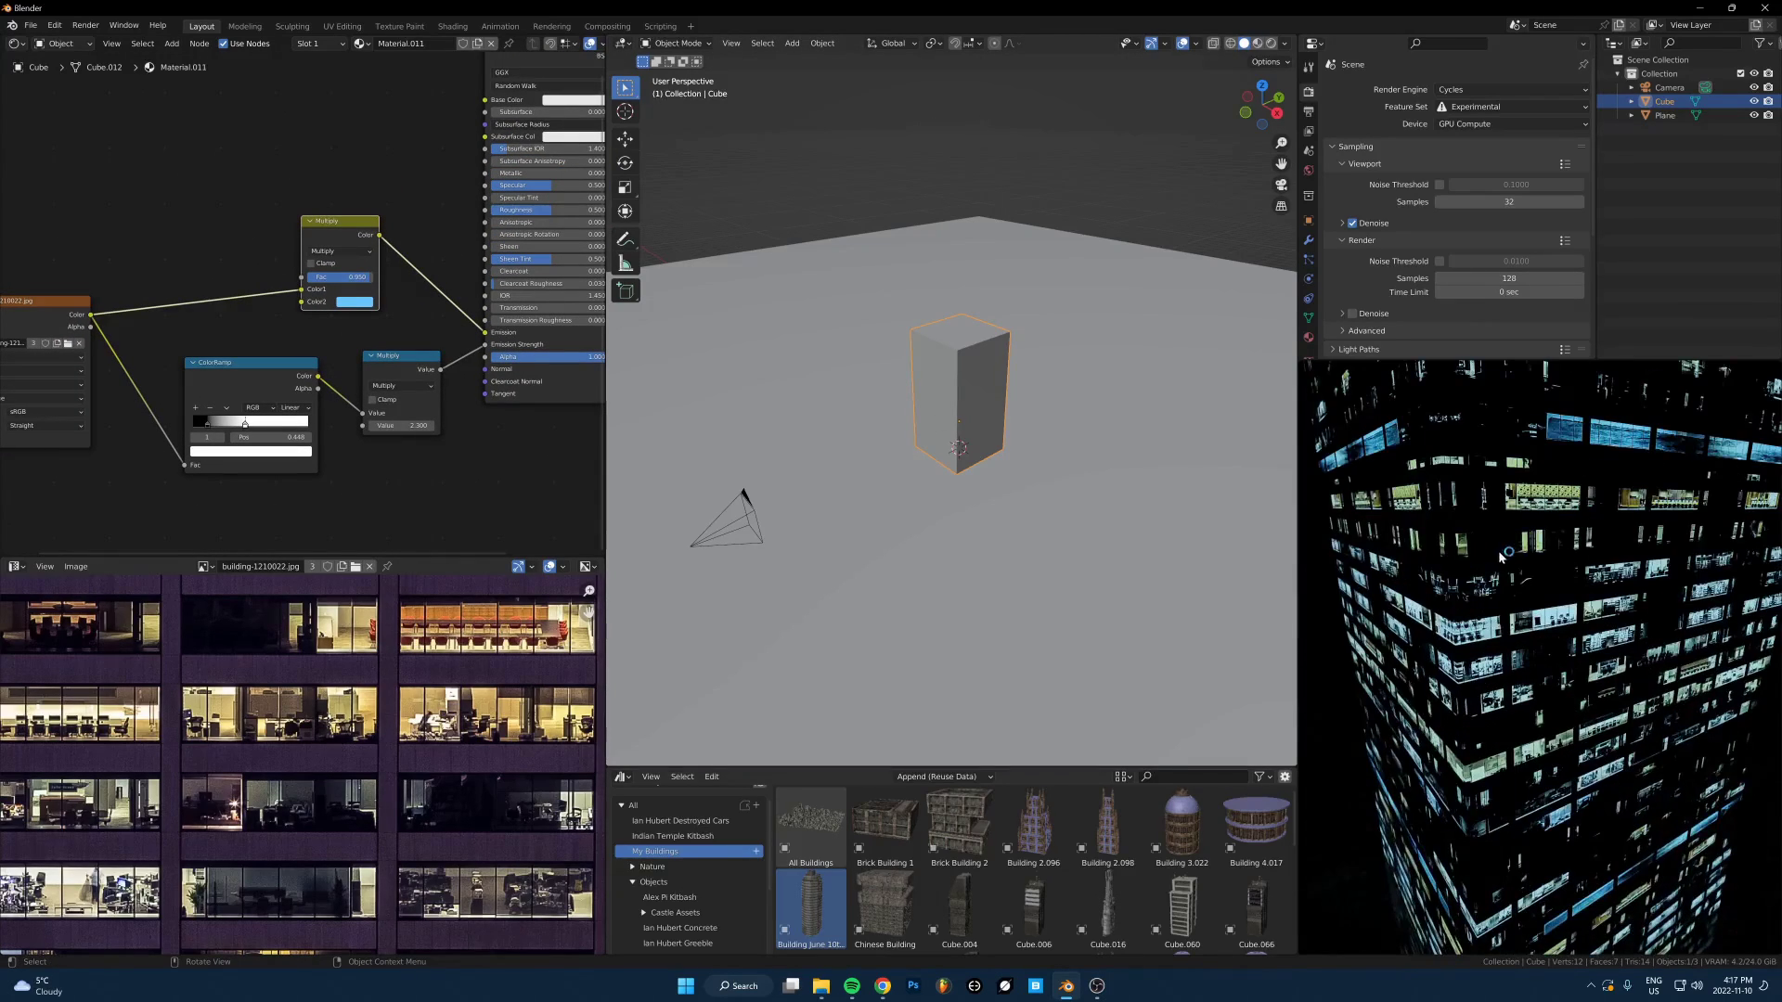
{"action": "key", "text": "Home"}
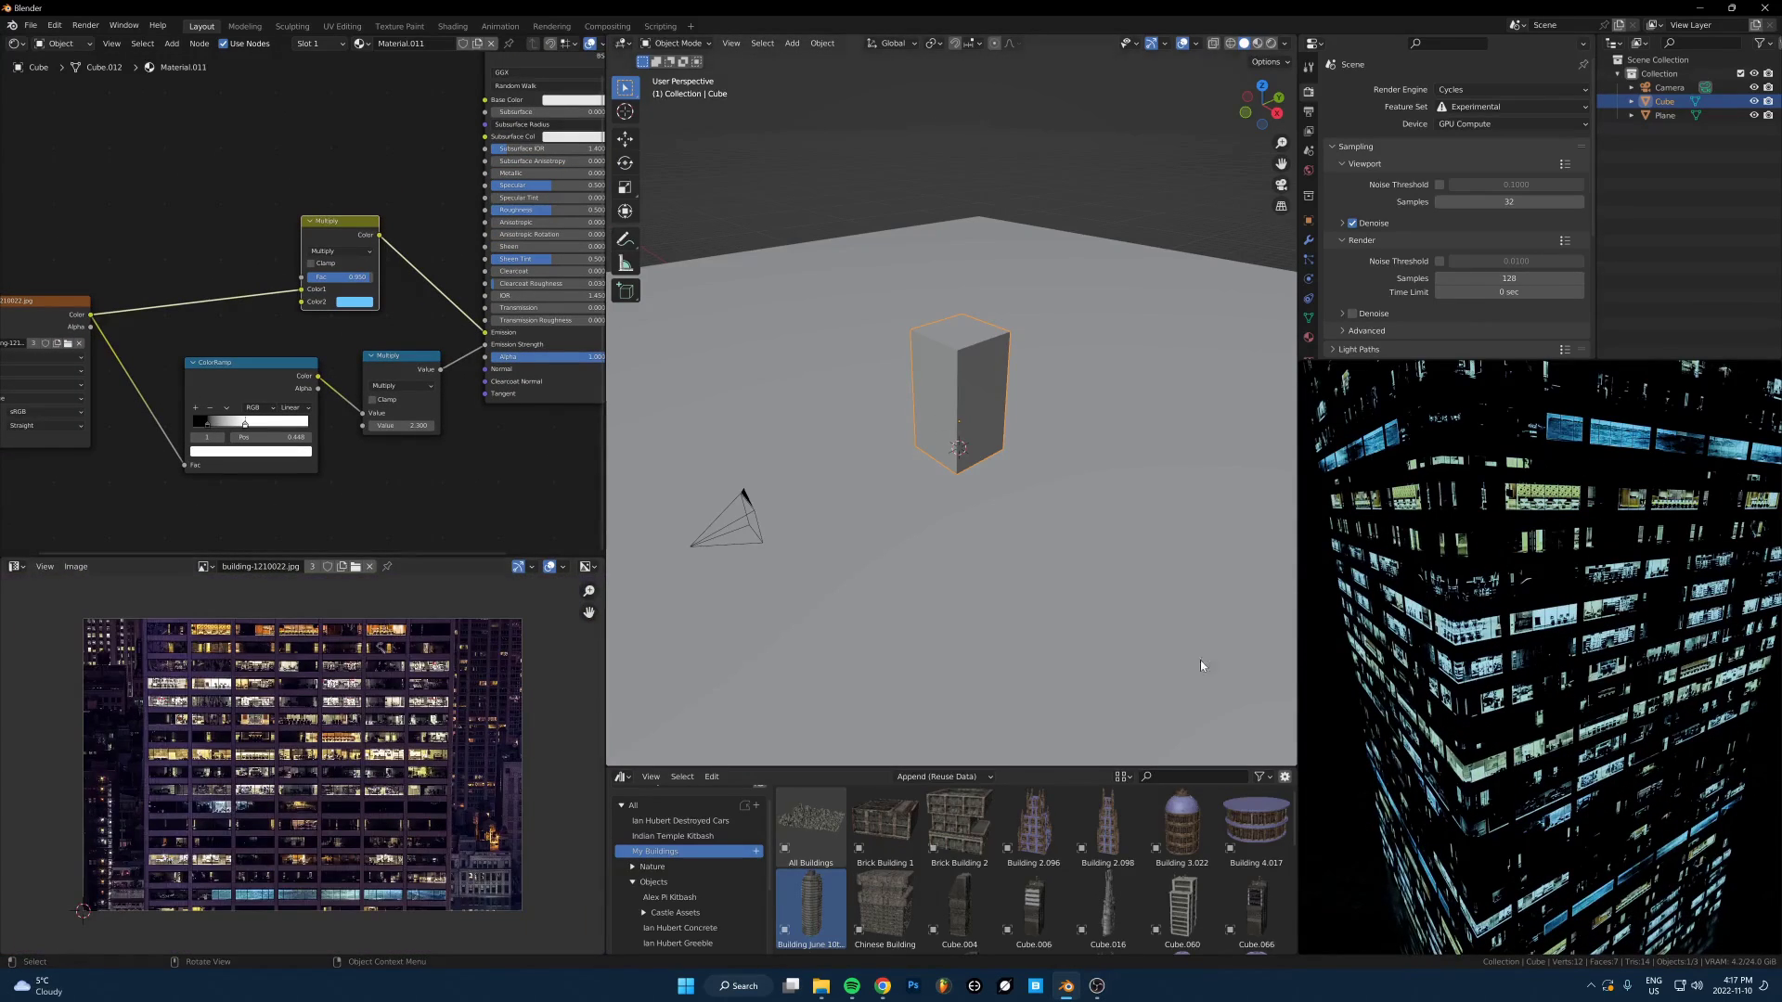
{"action": "middle_click_drag", "start_coordinate": [212, 345], "coordinate": [321, 390]}
{"action": "scroll", "coordinate": [321, 388], "scroll_direction": "up", "scroll_amount": 4}
{"action": "key", "text": "shift+a"}
{"action": "type", "text": "sj"}
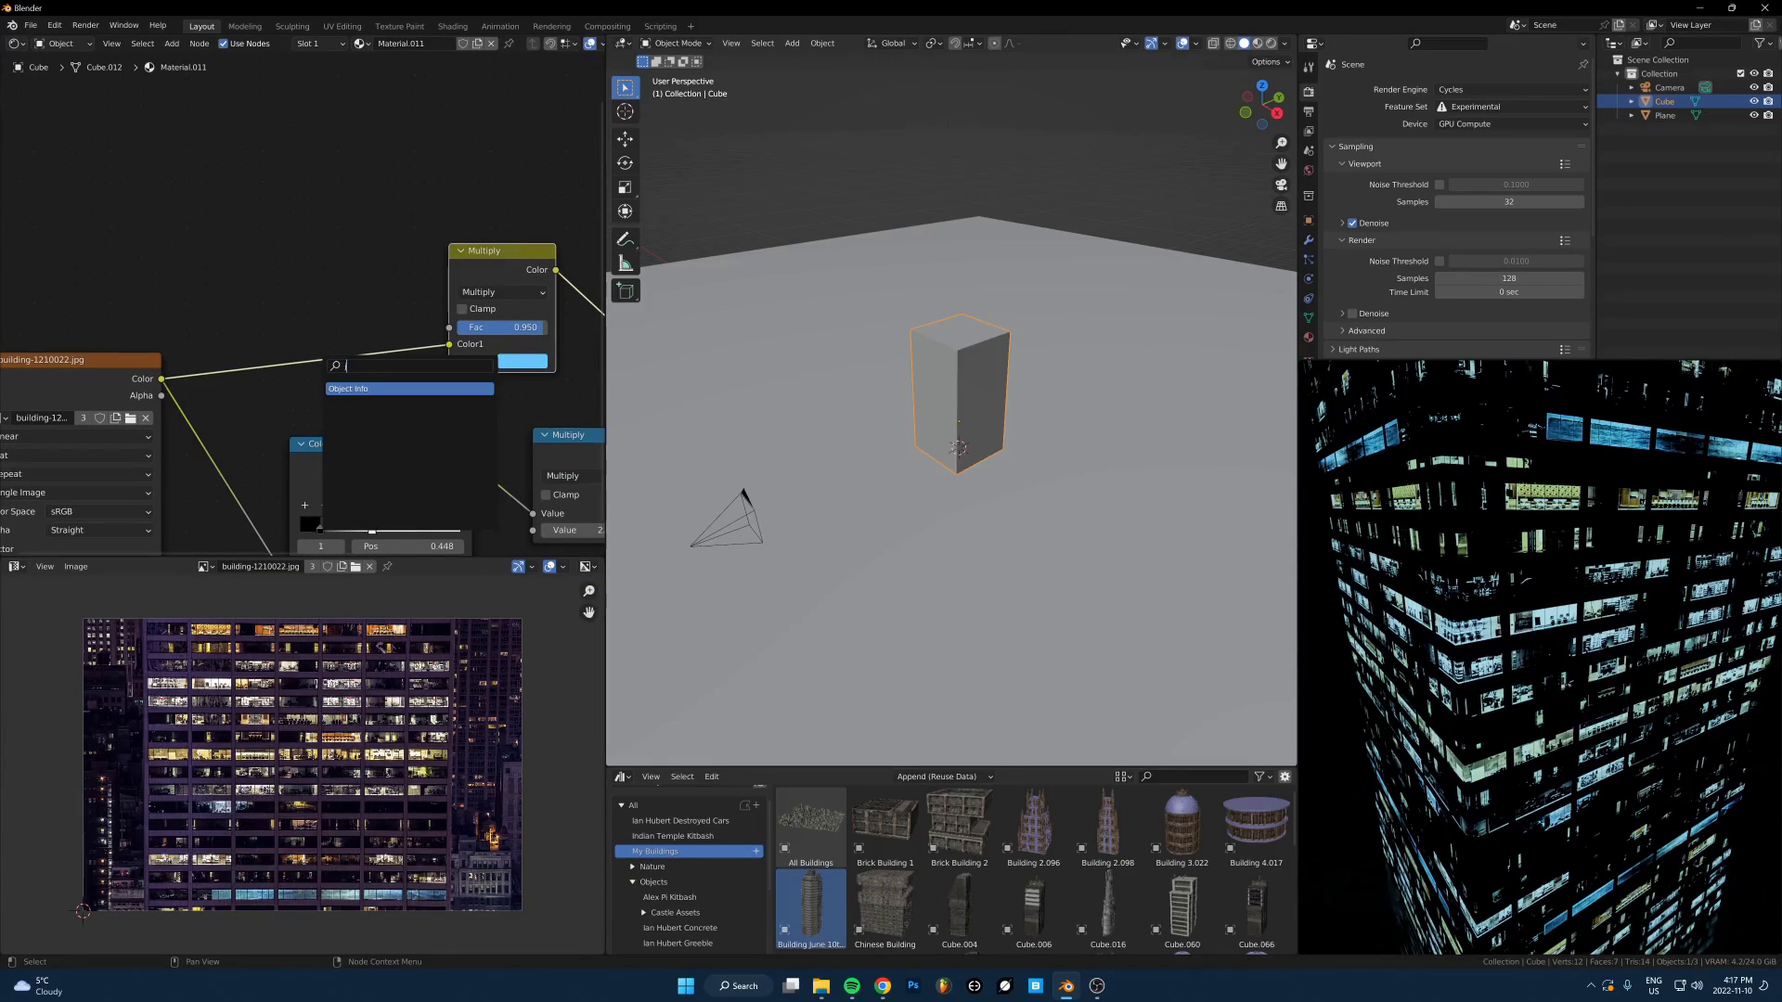
{"action": "key", "text": "BackSpace"}
{"action": "type", "text": "hue"}
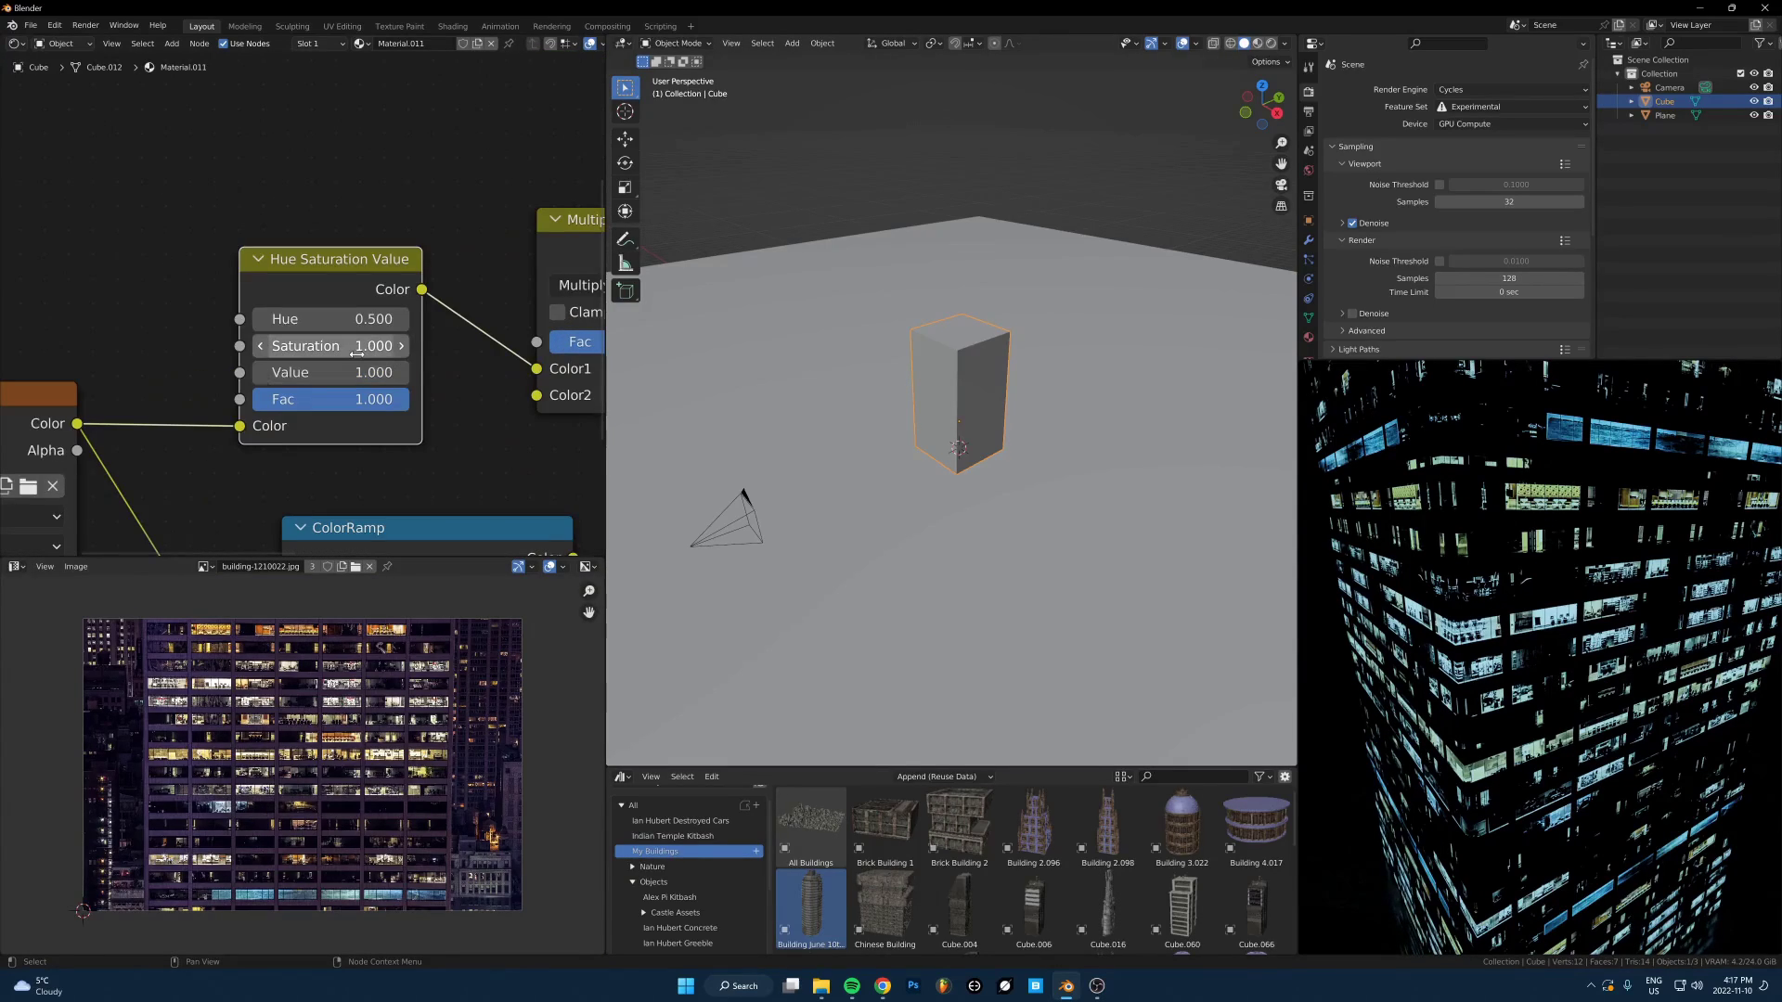
Lower the Hue Saturation Value node's saturation to 0.770
{"action": "mouse_move", "coordinate": [356, 354]}
{"action": "left_mouse_down"}
{"action": "mouse_move", "coordinate": [288, 354]}
{"action": "mouse_move", "coordinate": [359, 354]}
{"action": "left_mouse_up"}
{"action": "middle_click_drag", "start_coordinate": [373, 424], "coordinate": [249, 388]}
{"action": "scroll", "coordinate": [249, 388], "scroll_direction": "down", "scroll_amount": 3}
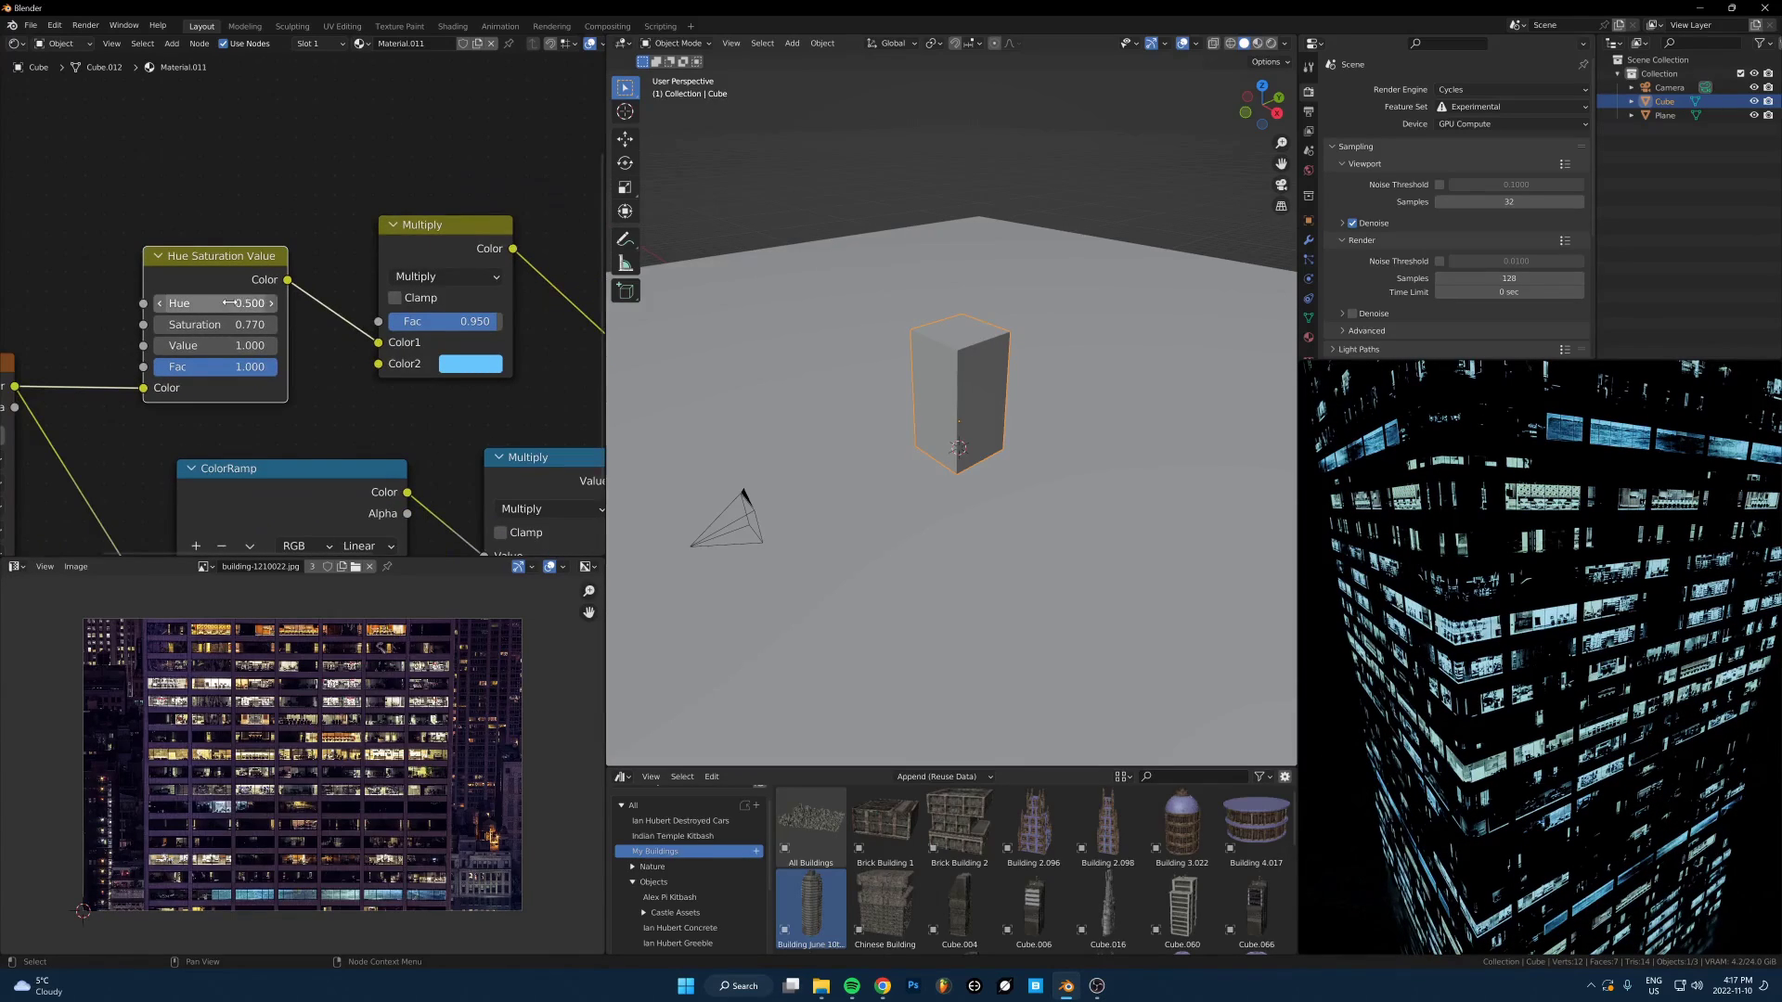
Try the Hue Saturation Value node after the color Multiply node, and put it back ahead of it
{"action": "scroll", "coordinate": [299, 301], "scroll_direction": "down", "scroll_amount": 4}
{"action": "left_click_drag", "start_coordinate": [281, 267], "coordinate": [608, 260], "text": "alt"}
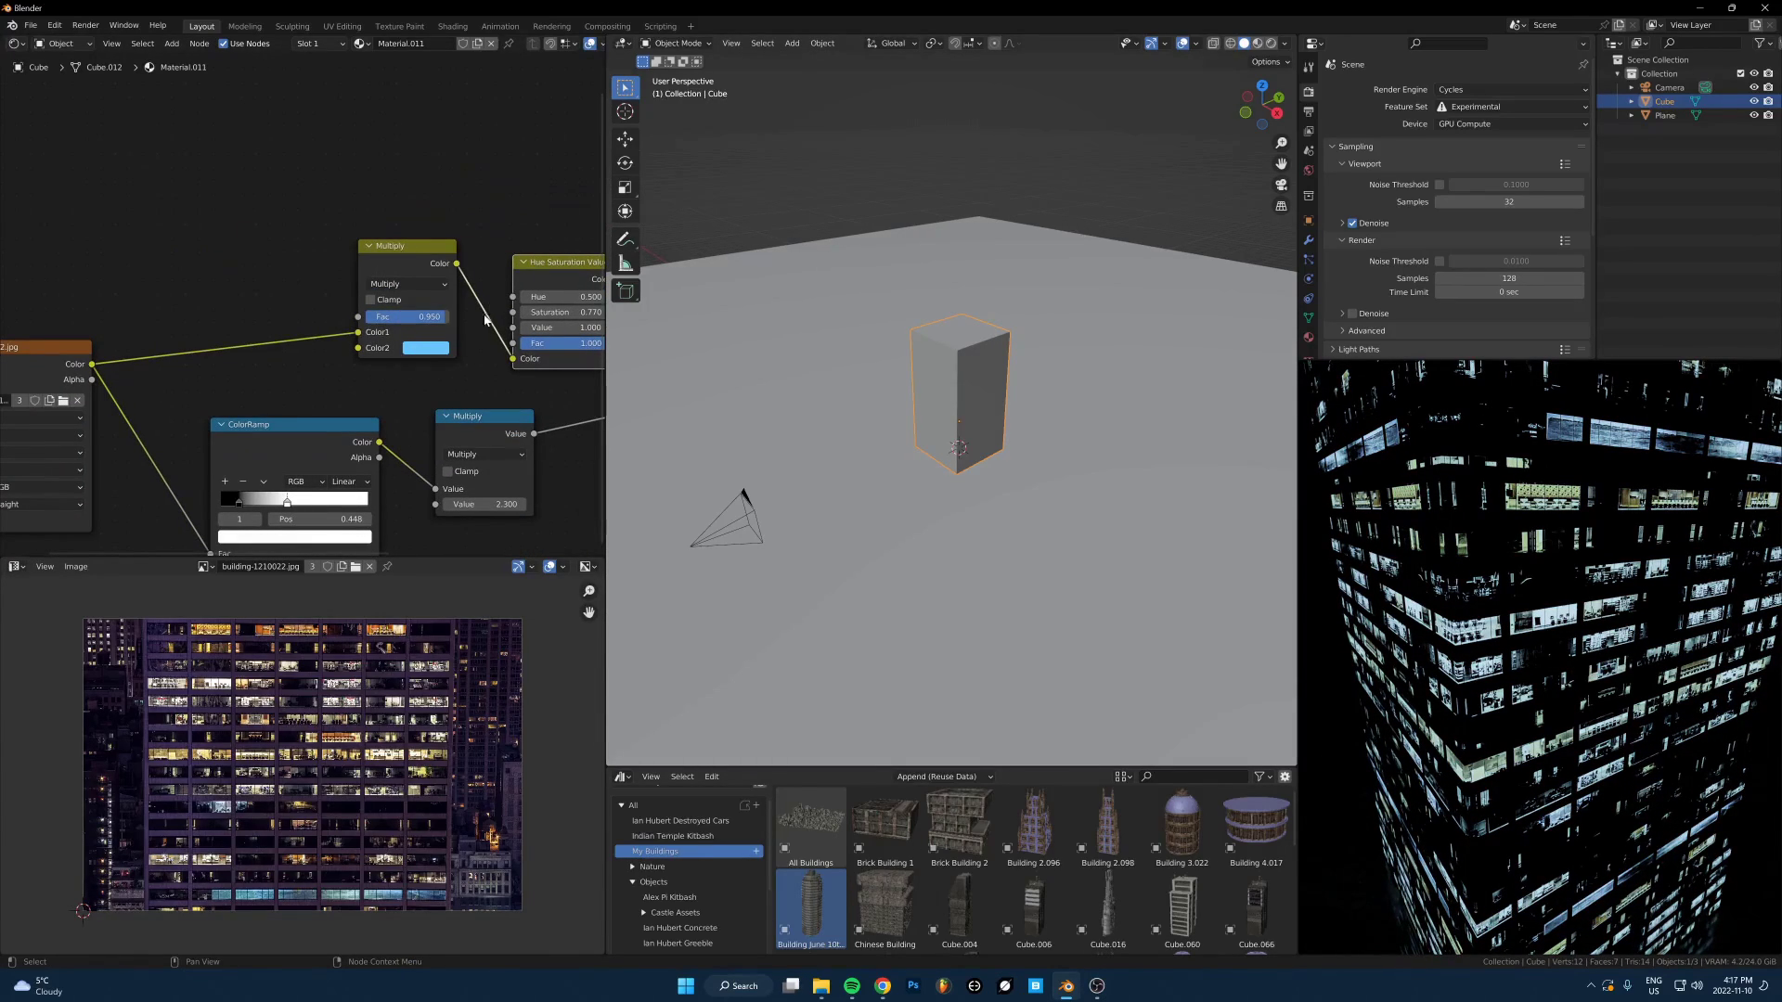
{"action": "left_click_drag", "start_coordinate": [561, 269], "coordinate": [158, 278]}
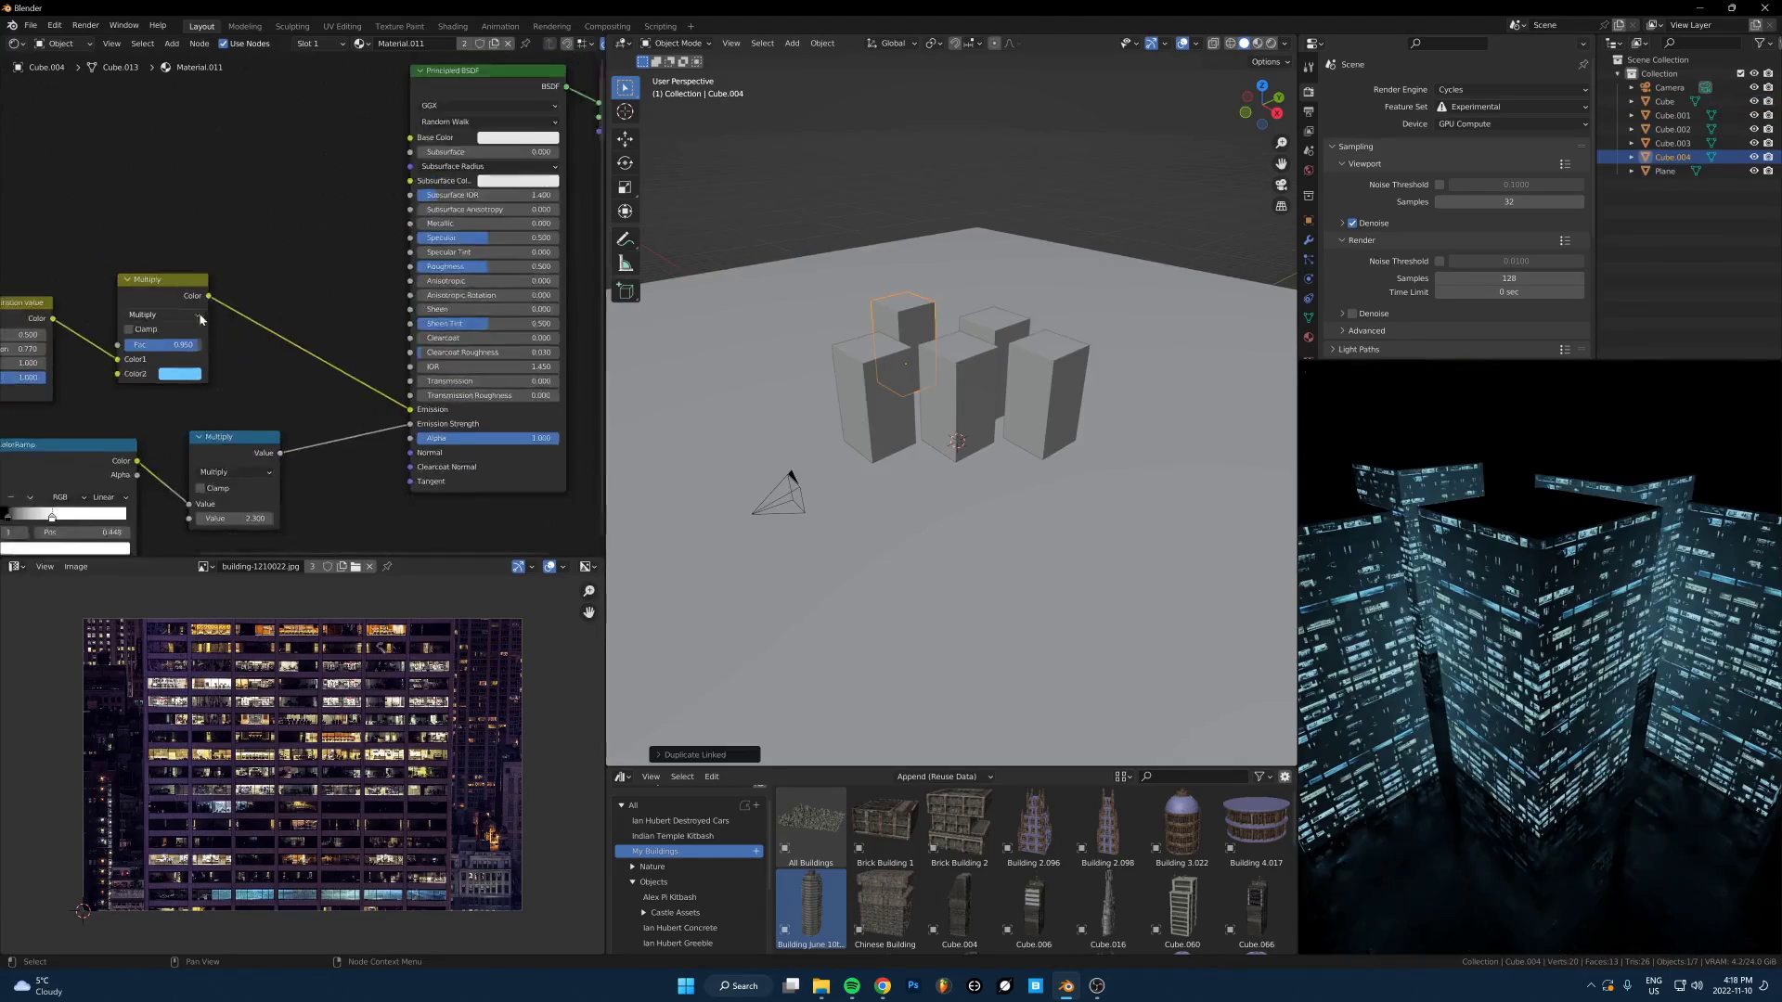
Connect the building image's Color output to the Principled BSDF's Roughness input
{"action": "scroll", "coordinate": [199, 319], "scroll_direction": "down", "scroll_amount": 5}
{"action": "middle_click_drag", "start_coordinate": [90, 304], "coordinate": [221, 322]}
{"action": "left_click_drag", "start_coordinate": [39, 365], "coordinate": [315, 357]}
{"action": "key", "text": "g"}
{"action": "left_click", "coordinate": [351, 357]}
{"action": "left_click", "coordinate": [336, 243]}
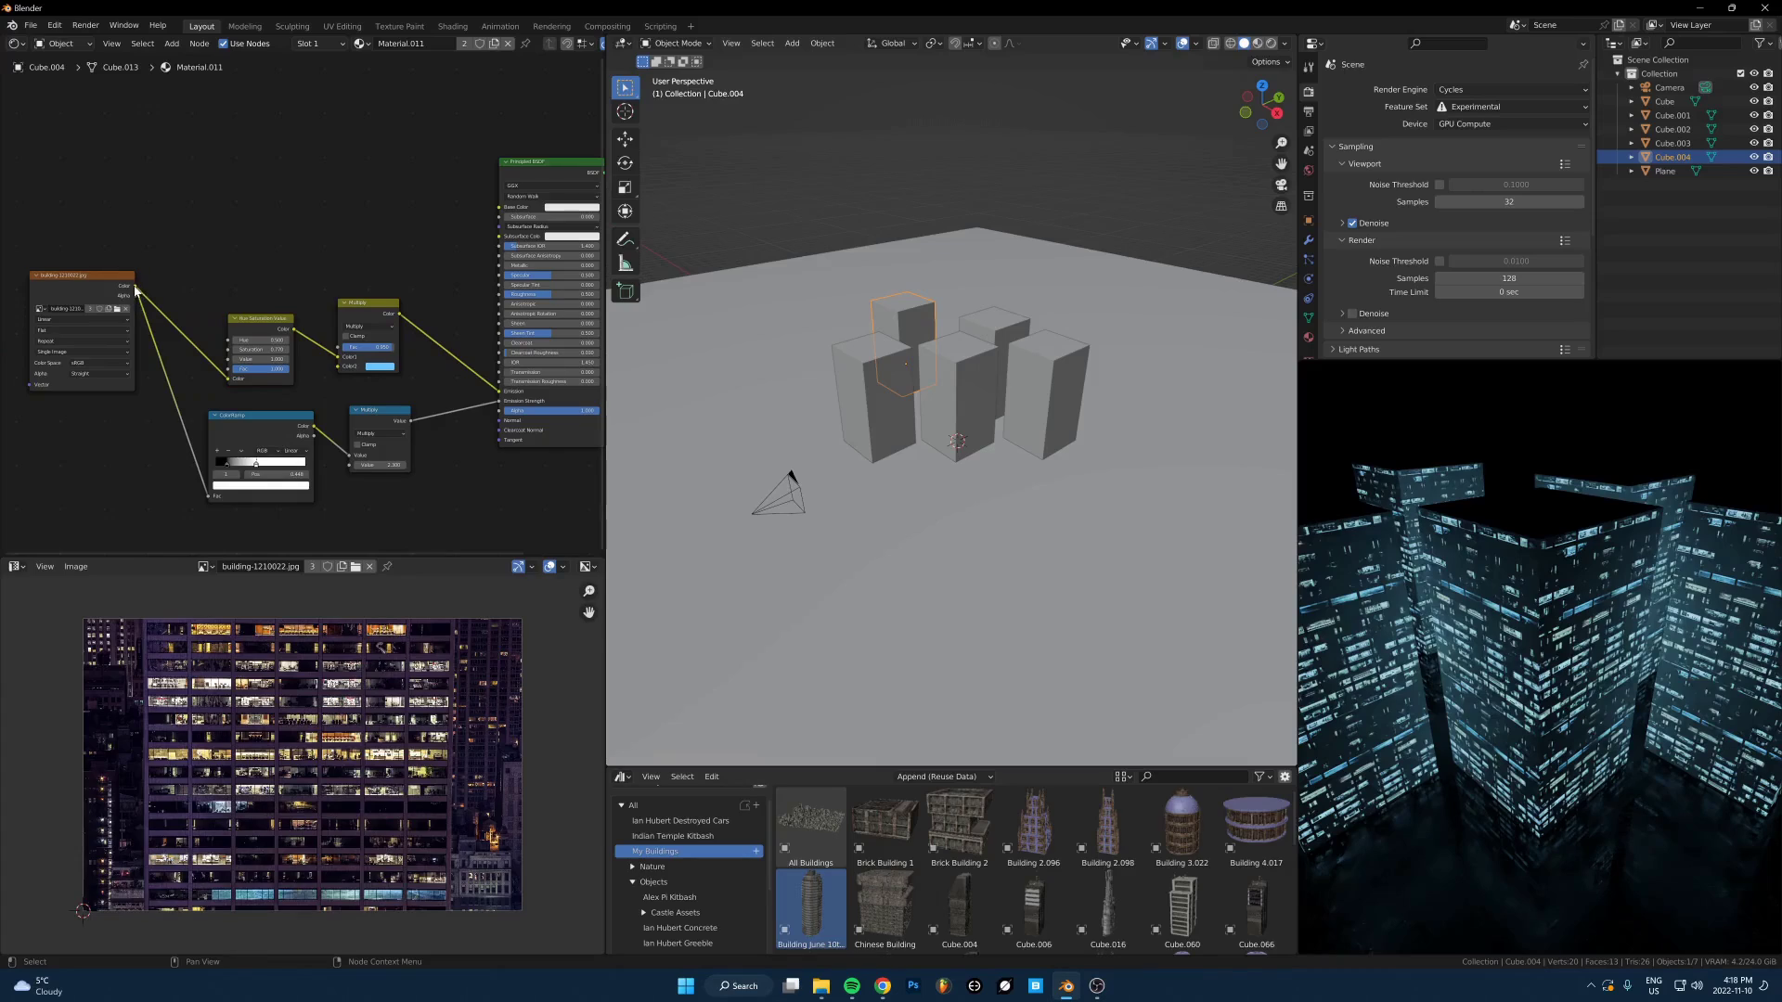
{"action": "left_click_drag", "start_coordinate": [136, 289], "coordinate": [499, 295]}
{"action": "scroll", "coordinate": [583, 387], "scroll_direction": "up", "scroll_amount": 1}
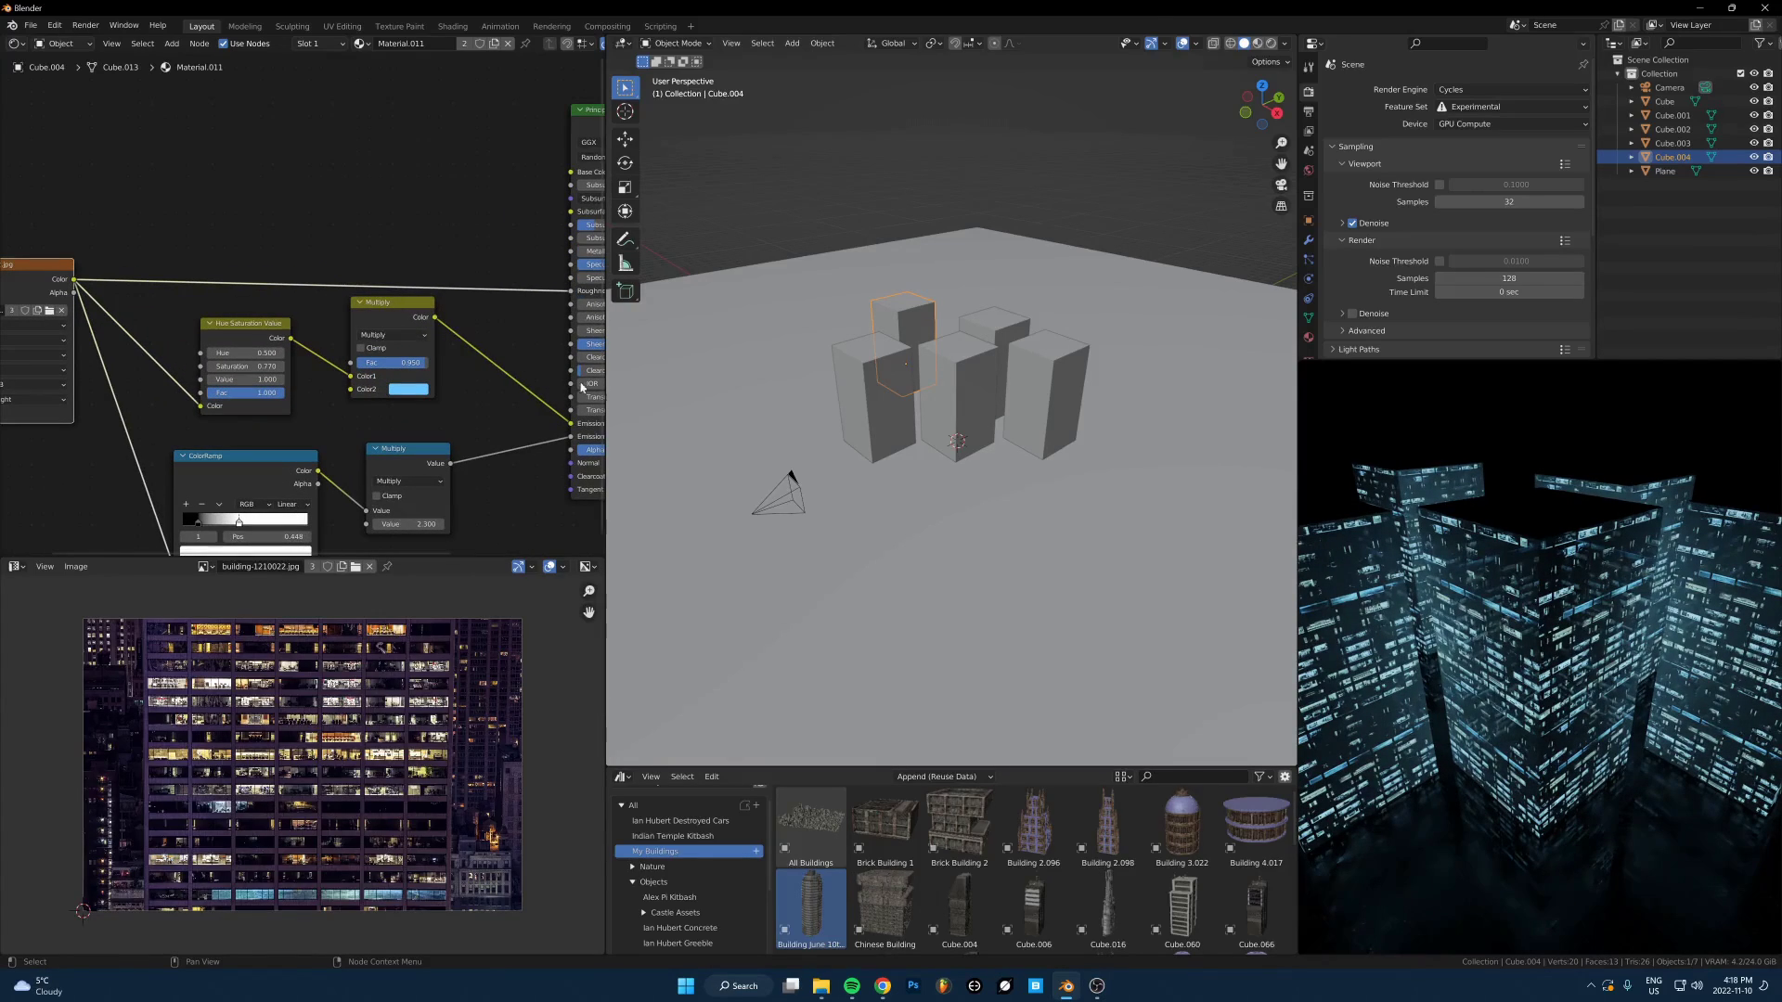
Insert a ColorRamp node into the link between the building image and Roughness
{"action": "scroll", "coordinate": [1662, 622], "scroll_direction": "up", "scroll_amount": 4}
{"action": "middle_click_drag", "start_coordinate": [1717, 631], "coordinate": [1407, 587]}
{"action": "scroll", "coordinate": [1626, 600], "scroll_direction": "down", "scroll_amount": 2}
{"action": "middle_click_drag", "start_coordinate": [462, 349], "coordinate": [341, 349]}
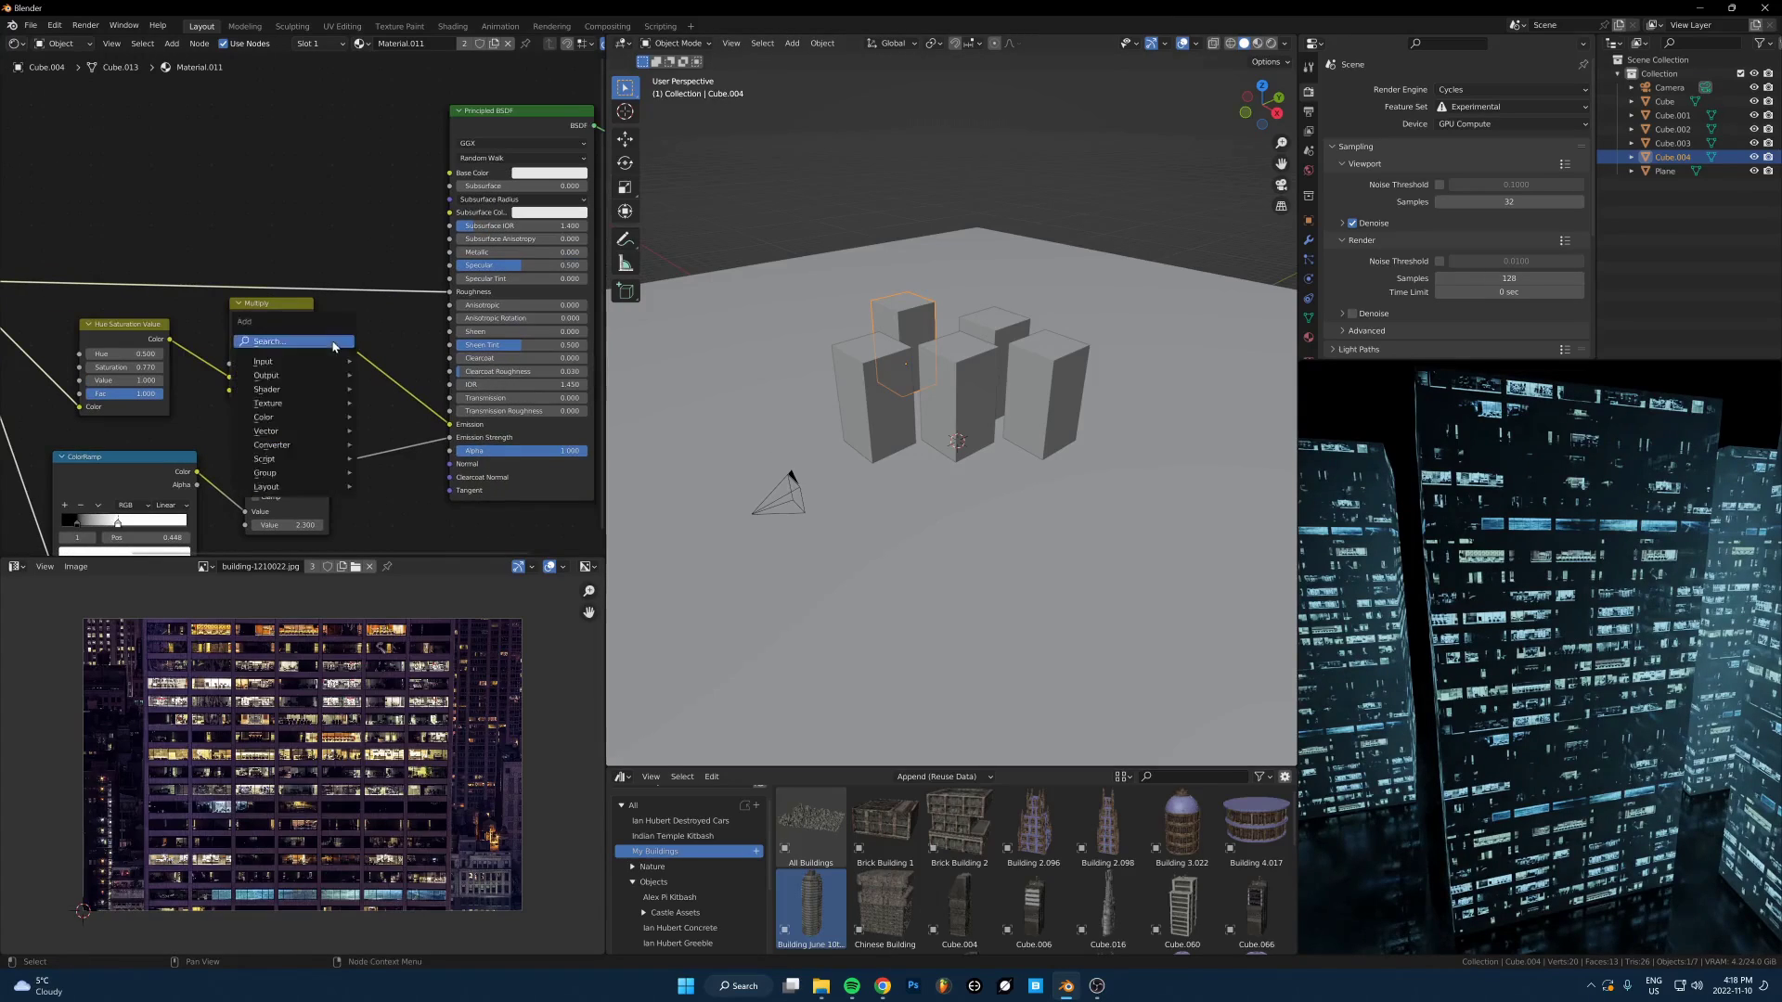
{"action": "key", "text": "shift+a"}
{"action": "type", "text": "col"}
{"action": "key", "text": "Return"}
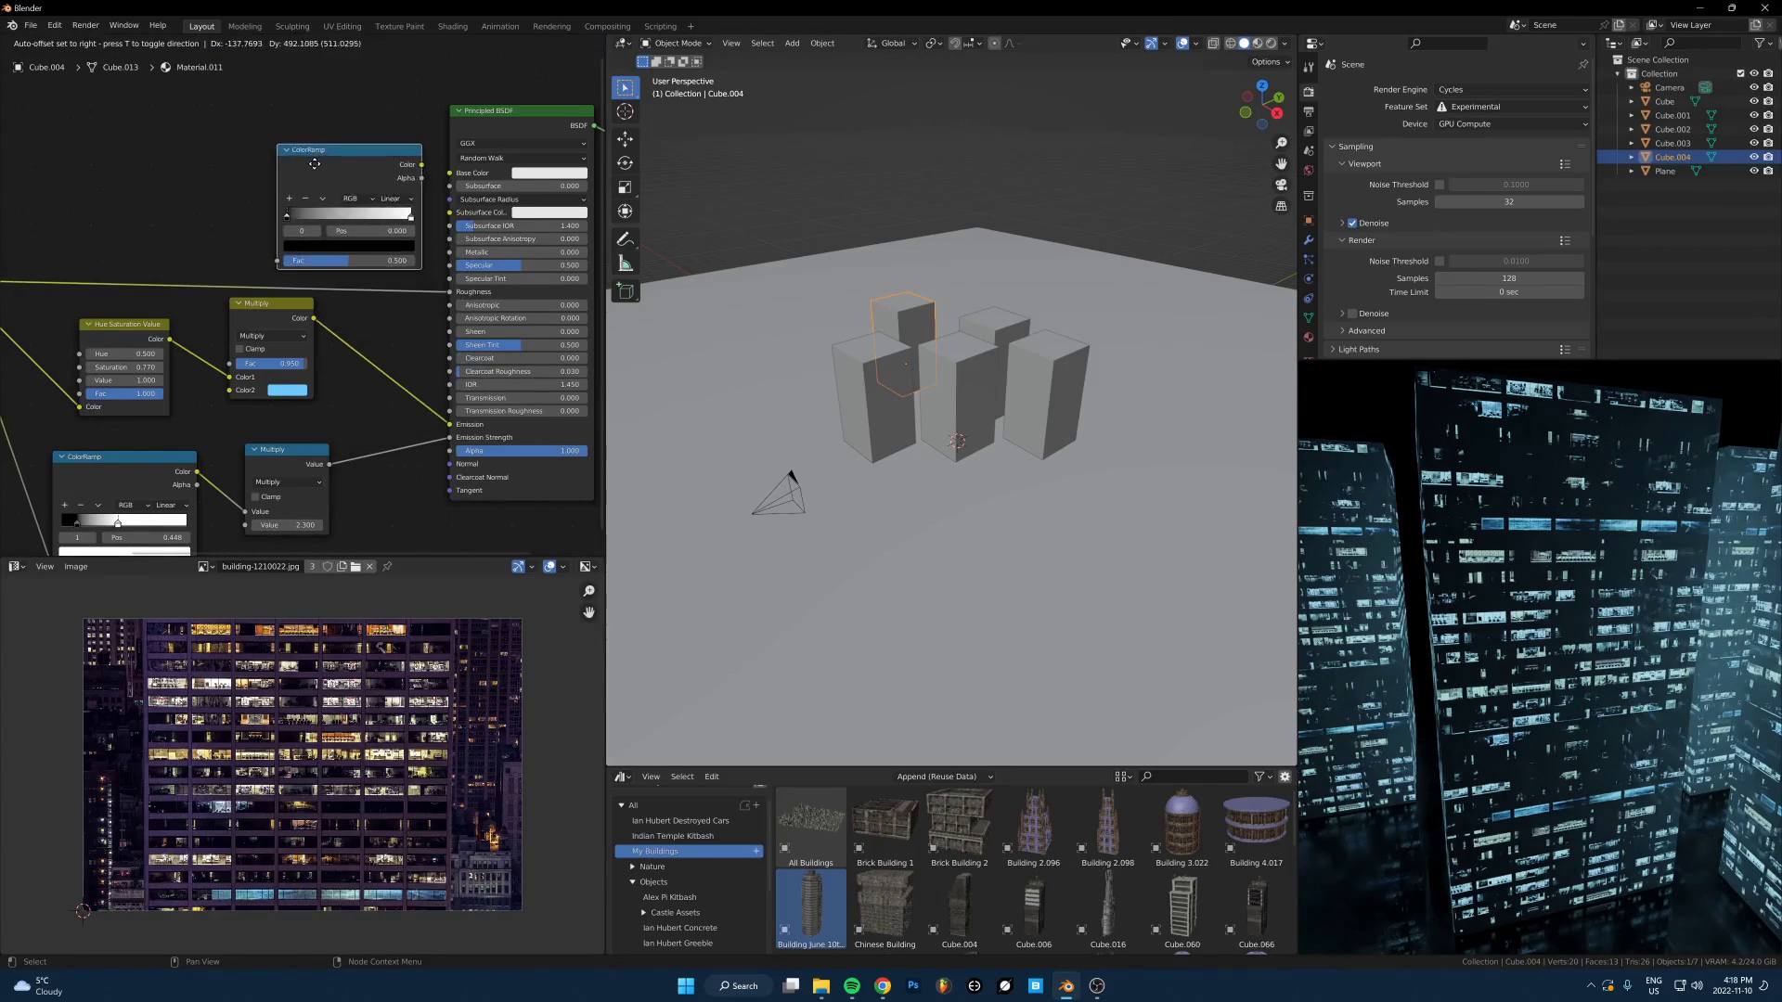
{"action": "left_click", "coordinate": [281, 246]}
Increase the roughness ColorRamp's contrast by moving the black stop inward and the white stop to position 0.627
{"action": "scroll", "coordinate": [281, 246], "scroll_direction": "up", "scroll_amount": 2}
{"action": "left_click_drag", "start_coordinate": [212, 201], "coordinate": [248, 200]}
{"action": "left_click_drag", "start_coordinate": [399, 202], "coordinate": [330, 203]}
{"action": "scroll", "coordinate": [472, 107], "scroll_direction": "down", "scroll_amount": 2}
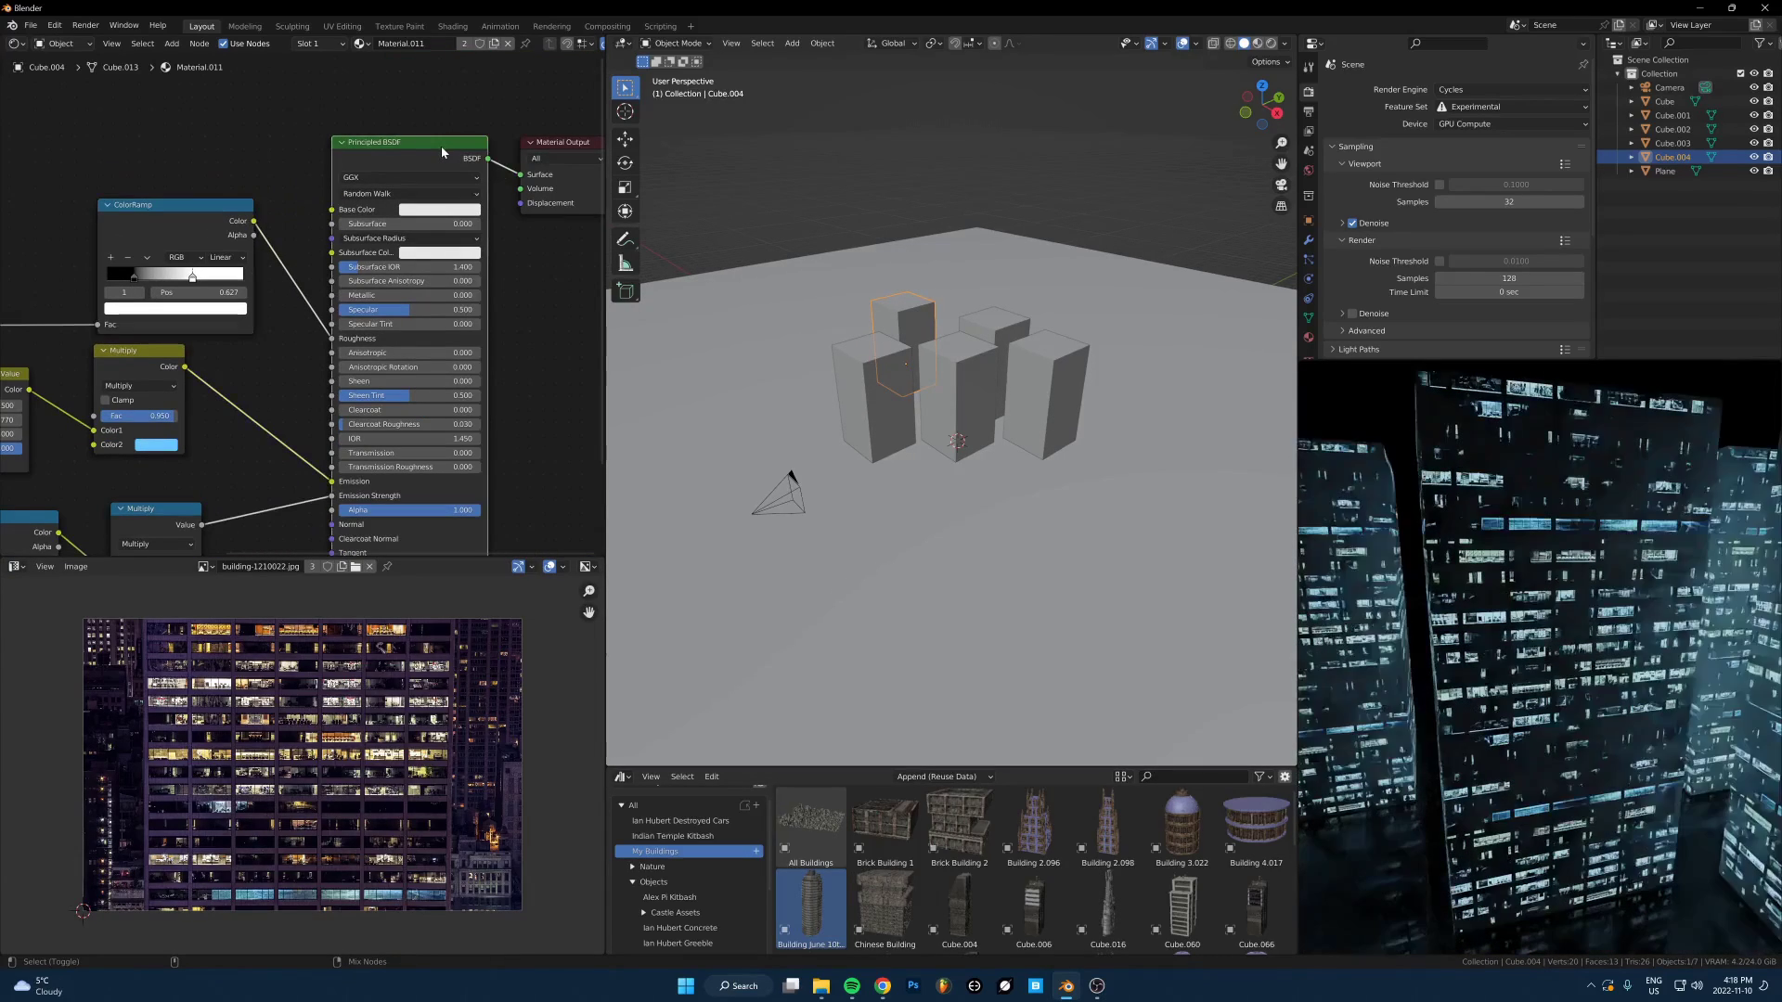
Raise the Principled BSDF's Metallic value to 0.742 and check the reflections on the neighbouring buildings
{"action": "scroll", "coordinate": [304, 306], "scroll_direction": "up", "scroll_amount": 1}
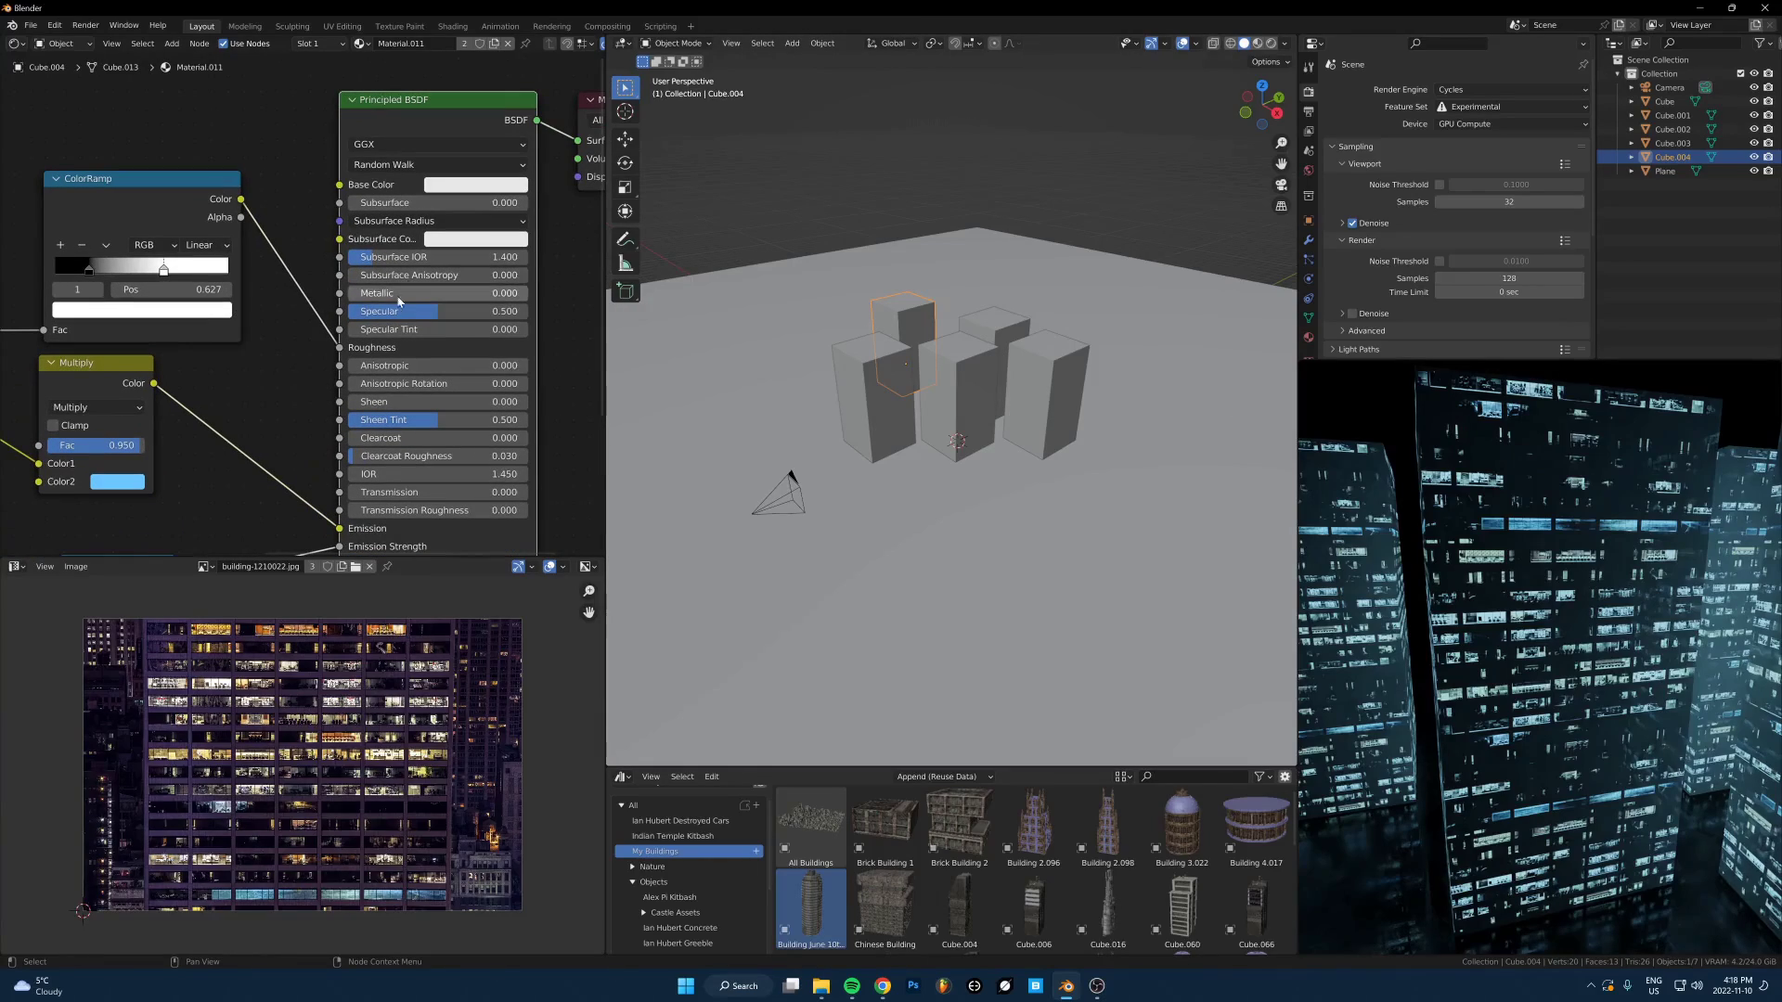
{"action": "left_click_drag", "start_coordinate": [397, 297], "coordinate": [525, 297]}
{"action": "middle_click_drag", "start_coordinate": [1505, 608], "coordinate": [1288, 522]}
{"action": "scroll", "coordinate": [1411, 566], "scroll_direction": "down", "scroll_amount": 3}
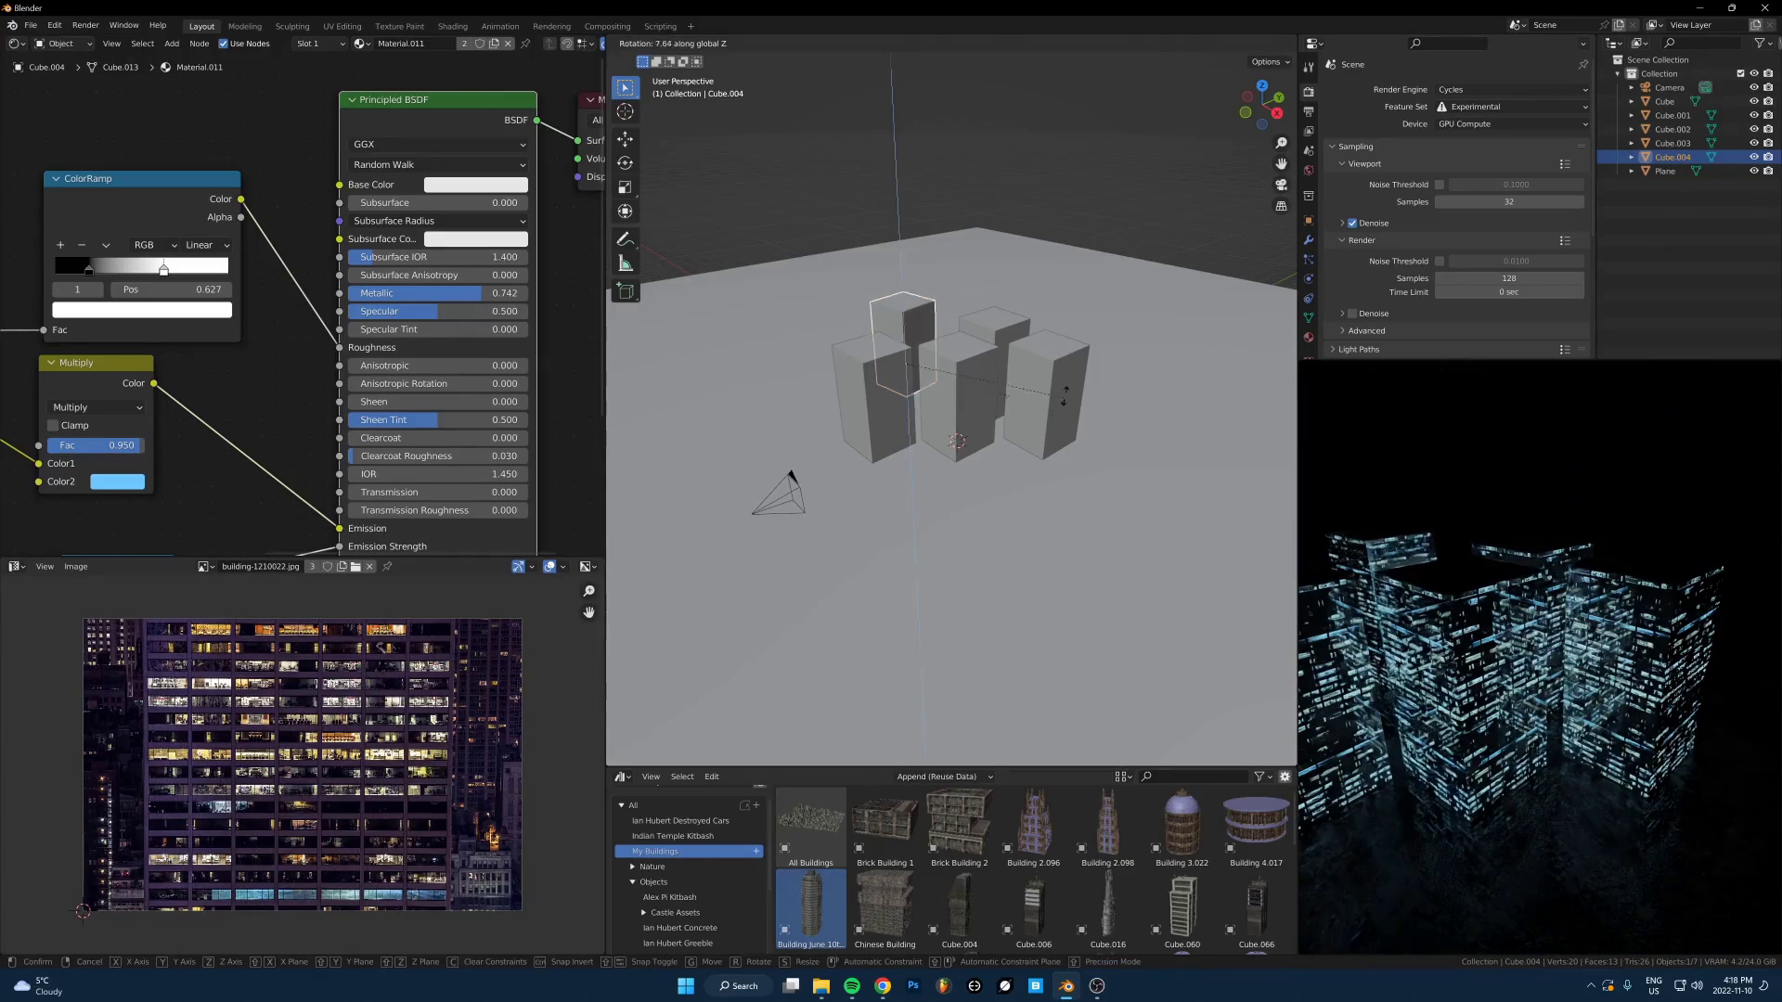
Try rotating the front building about the Z axis
{"action": "left_click", "coordinate": [956, 399]}
{"action": "key", "text": "r"}
{"action": "key", "text": "z"}
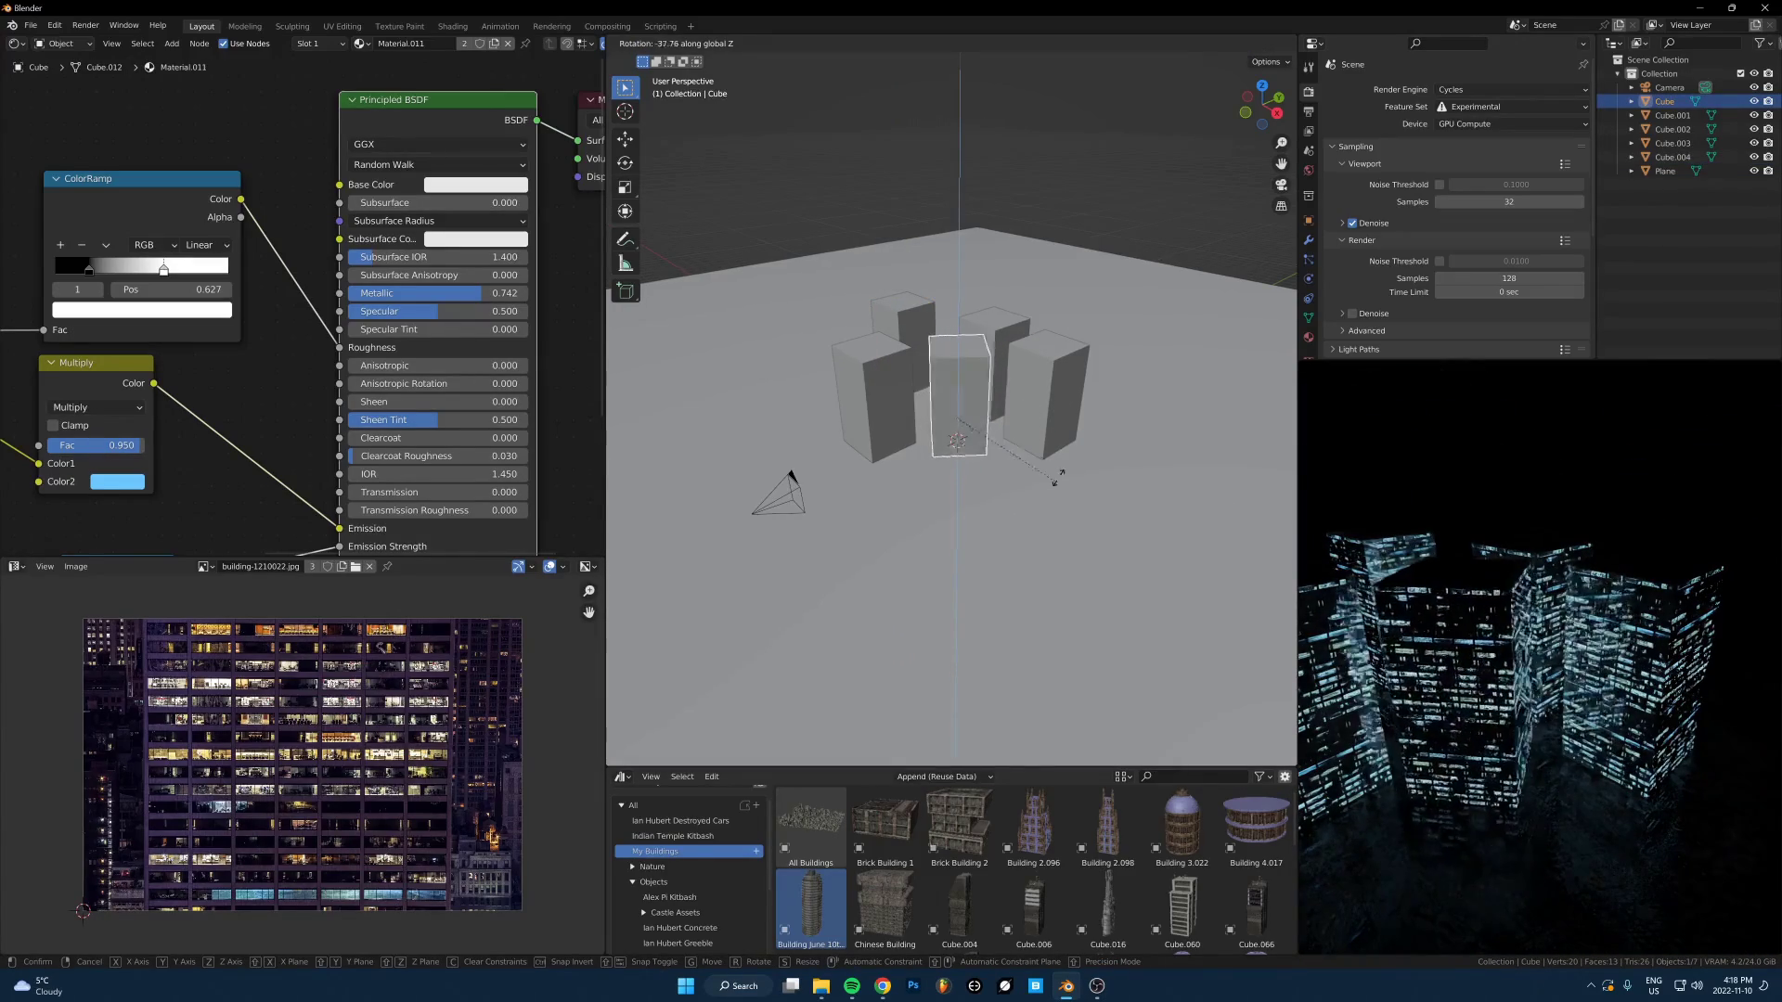
{"action": "right_click", "coordinate": [1084, 492]}
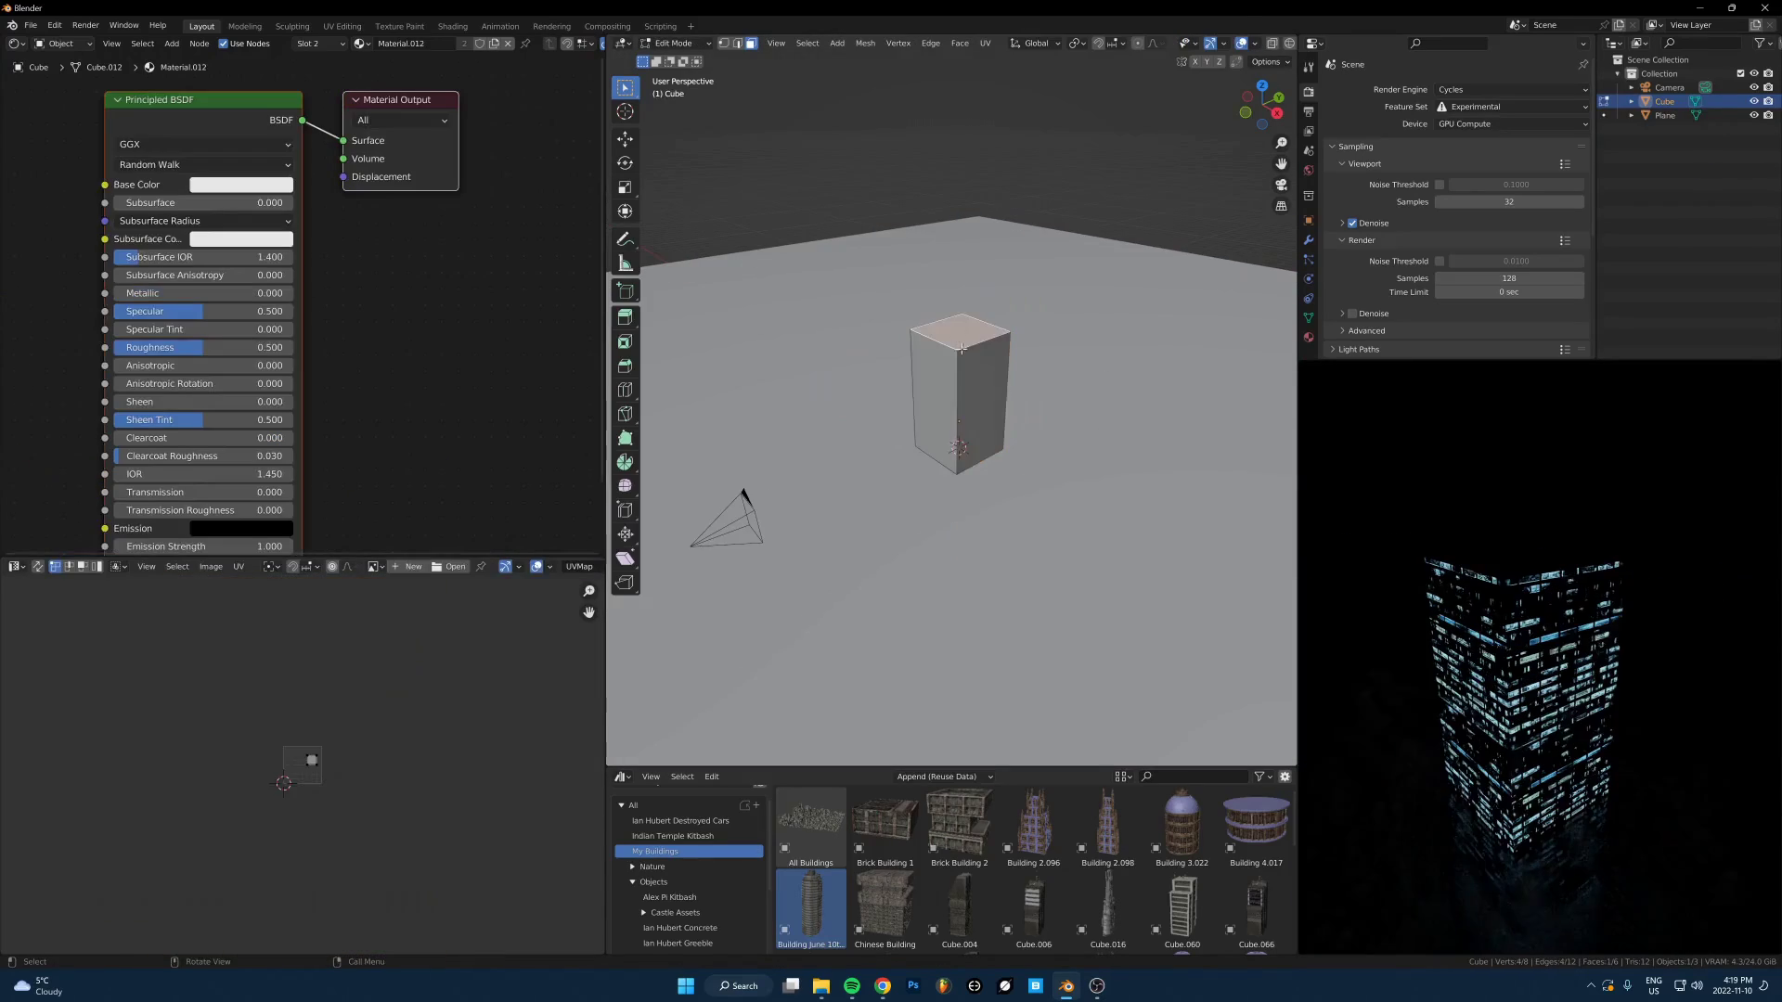
Leave the block's mesh editing, place the Building June 10th 2021 asset in the scene and scale it
{"action": "key", "text": "Tab"}
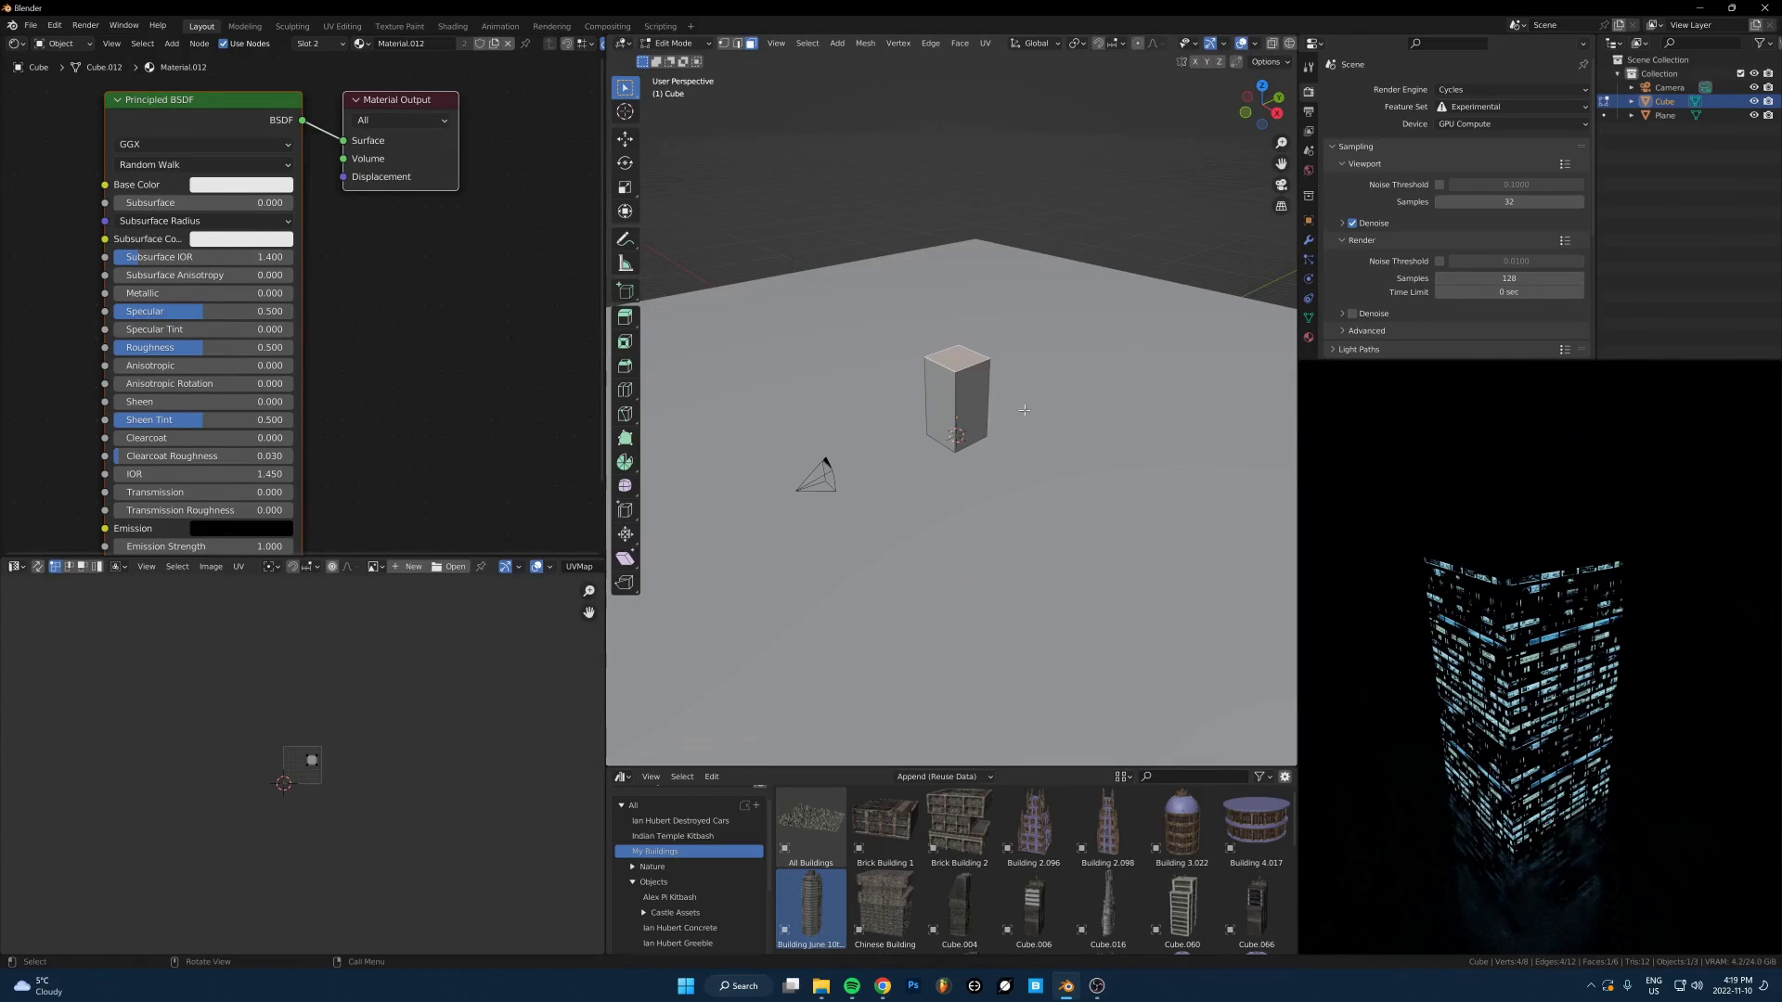
{"action": "scroll", "coordinate": [1023, 410], "scroll_direction": "up", "scroll_amount": 4}
{"action": "key", "text": "Tab"}
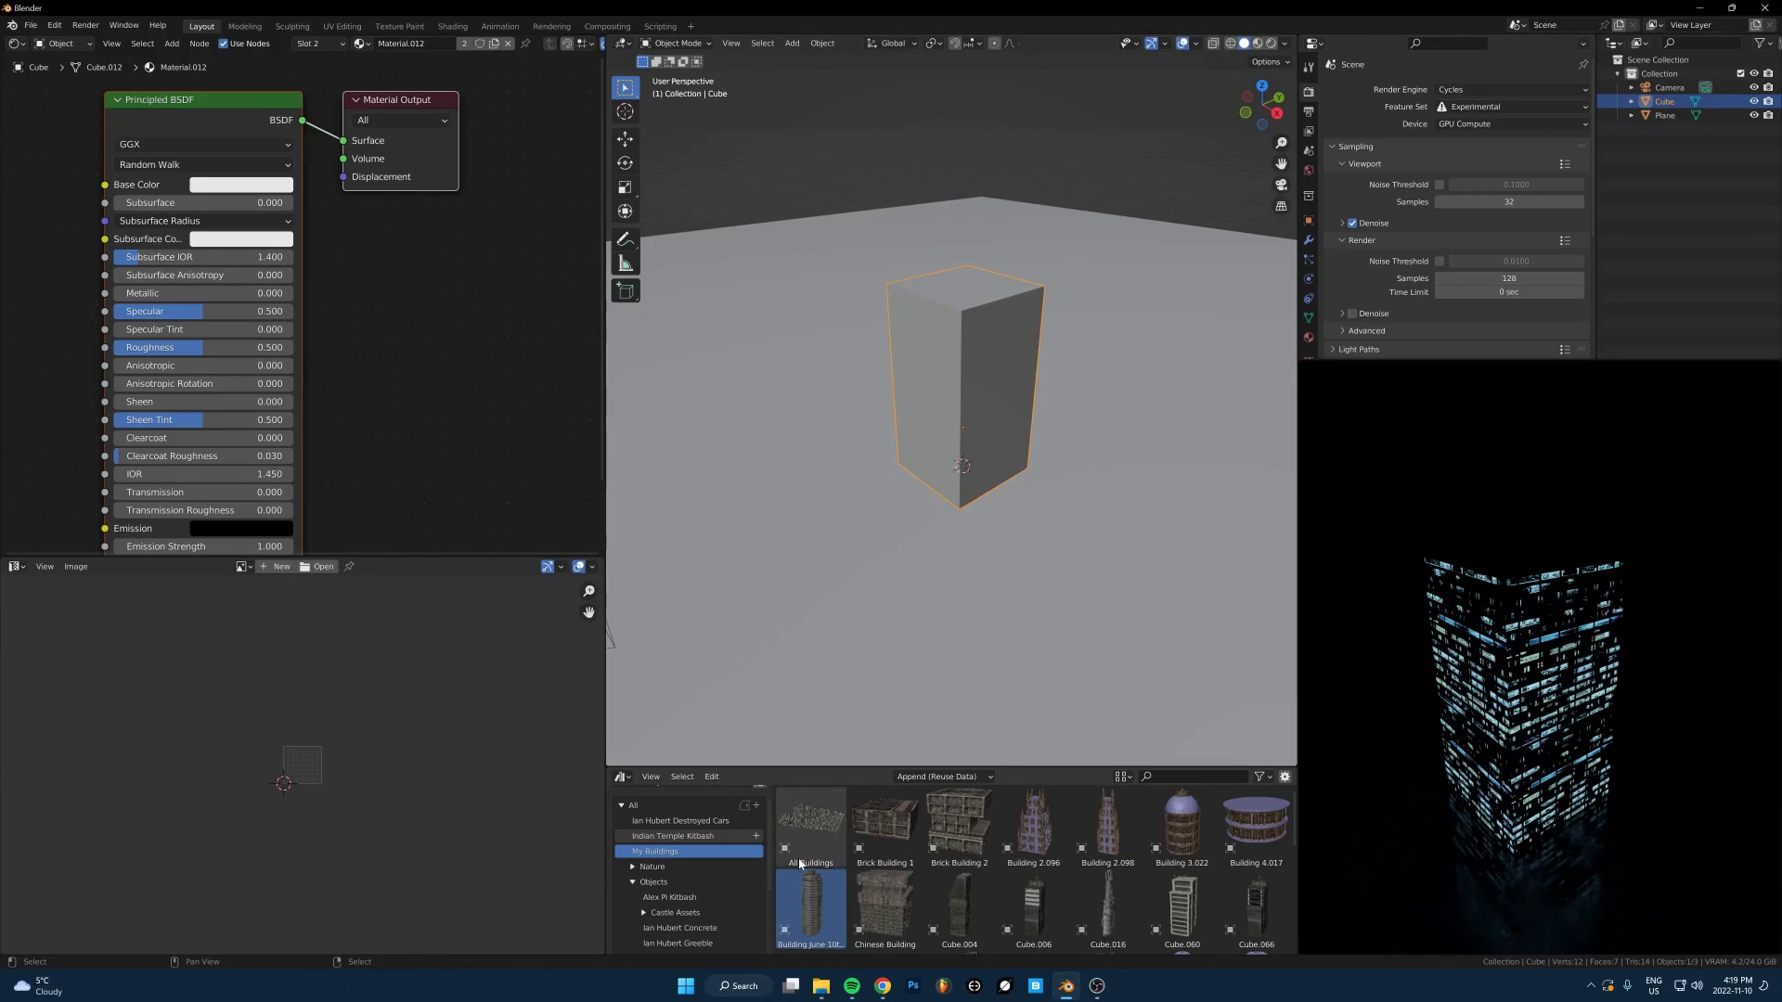
{"action": "scroll", "coordinate": [878, 509], "scroll_direction": "down", "scroll_amount": 3}
{"action": "left_click_drag", "start_coordinate": [831, 898], "coordinate": [956, 427]}
{"action": "key", "text": "s"}
{"action": "left_click", "coordinate": [976, 307]}
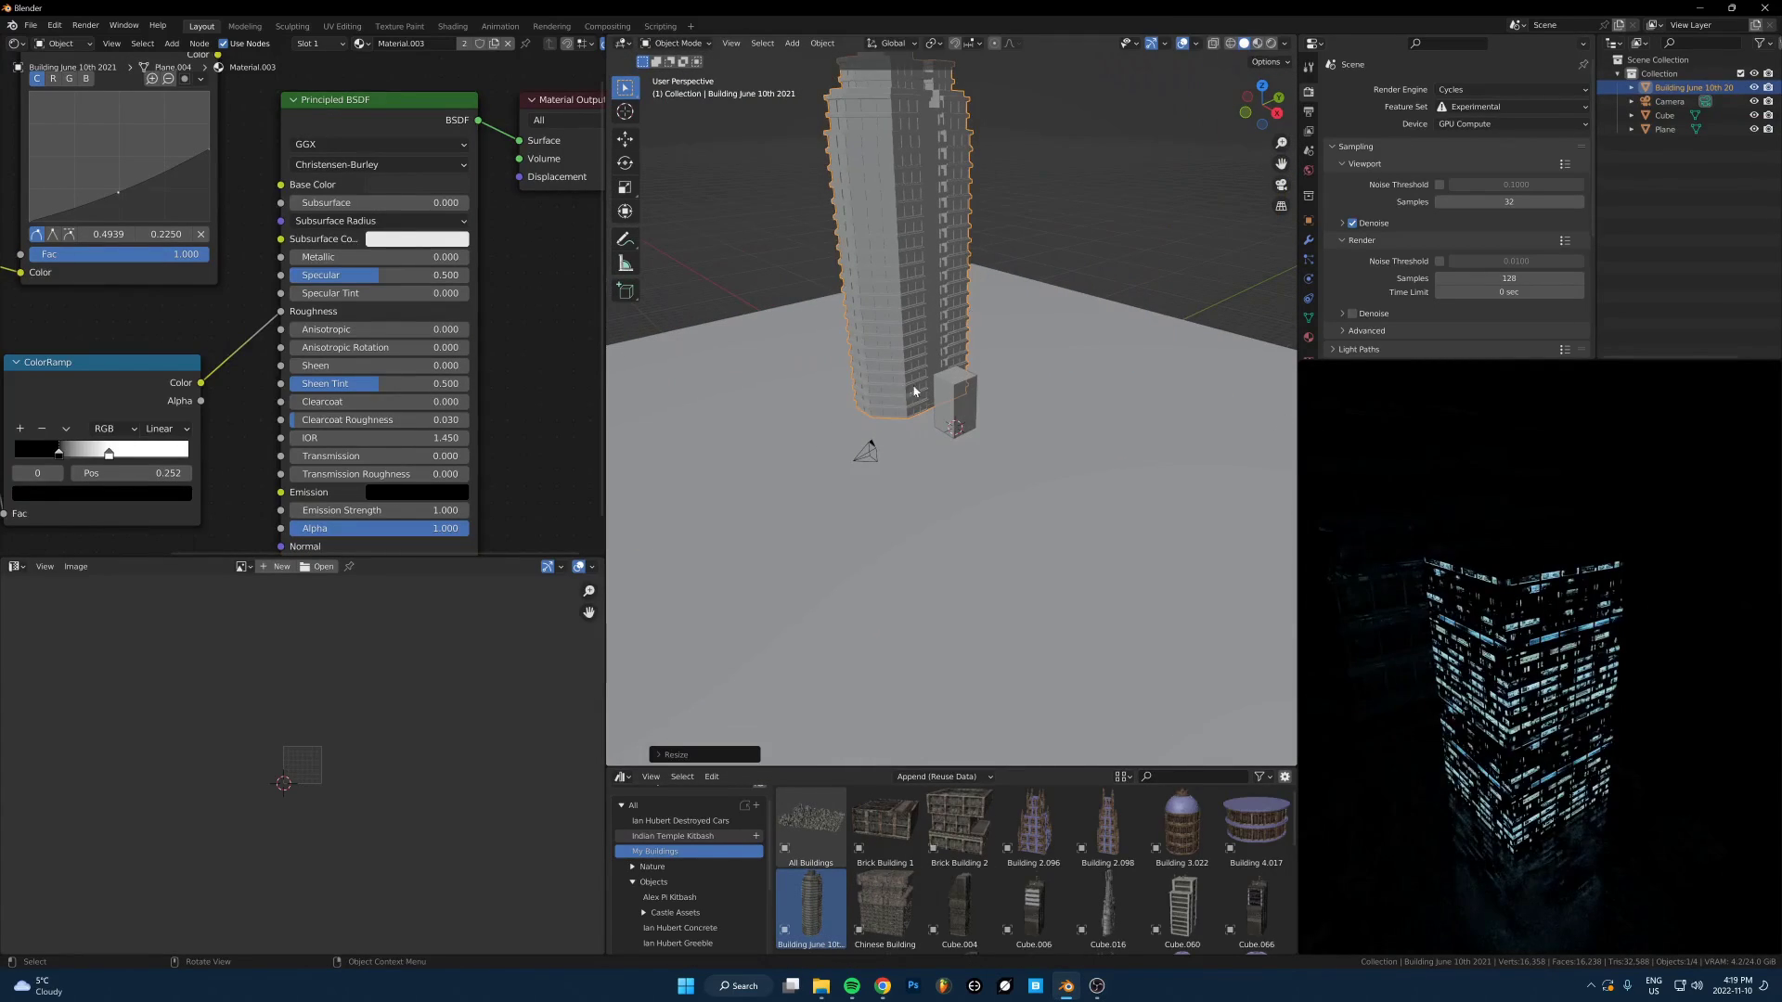
Shrink the detailed building to about the block's height and move it horizontally onto the block
{"action": "scroll", "coordinate": [894, 418], "scroll_direction": "up", "scroll_amount": 2}
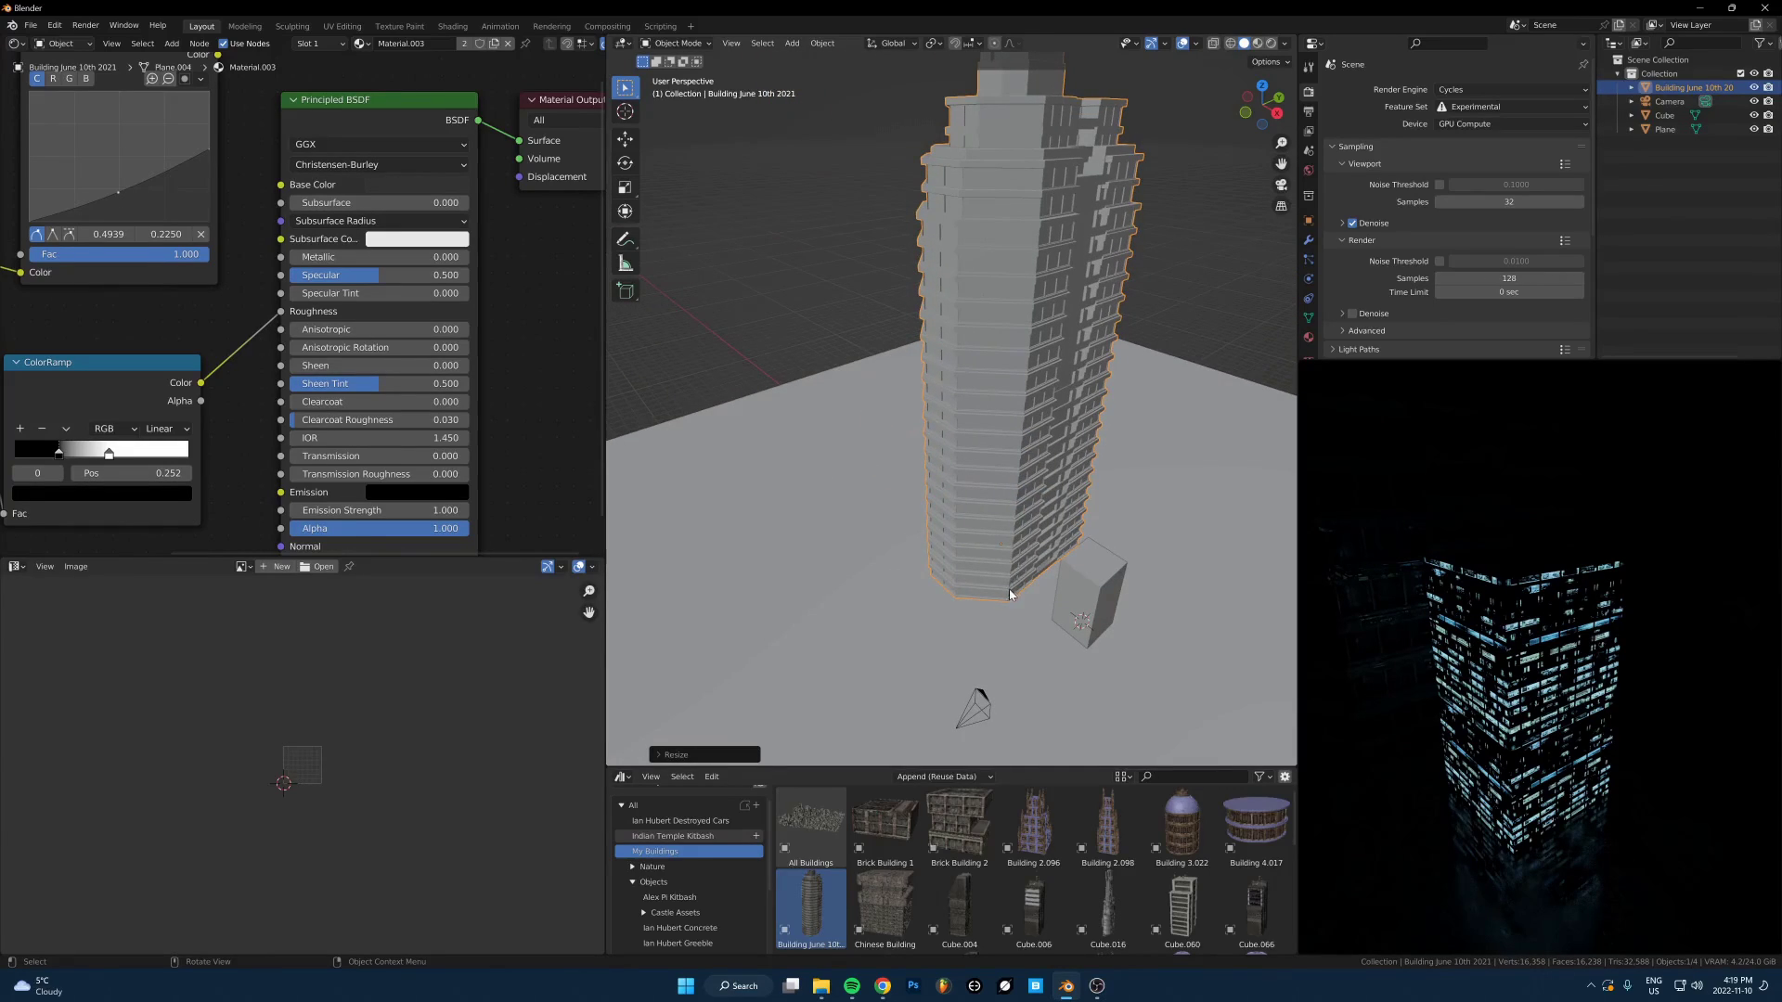
{"action": "middle_click_drag", "start_coordinate": [1009, 594], "coordinate": [955, 602]}
{"action": "middle_click_drag", "start_coordinate": [1011, 153], "coordinate": [976, 465], "text": "shift"}
{"action": "scroll", "coordinate": [983, 382], "scroll_direction": "down", "scroll_amount": 6}
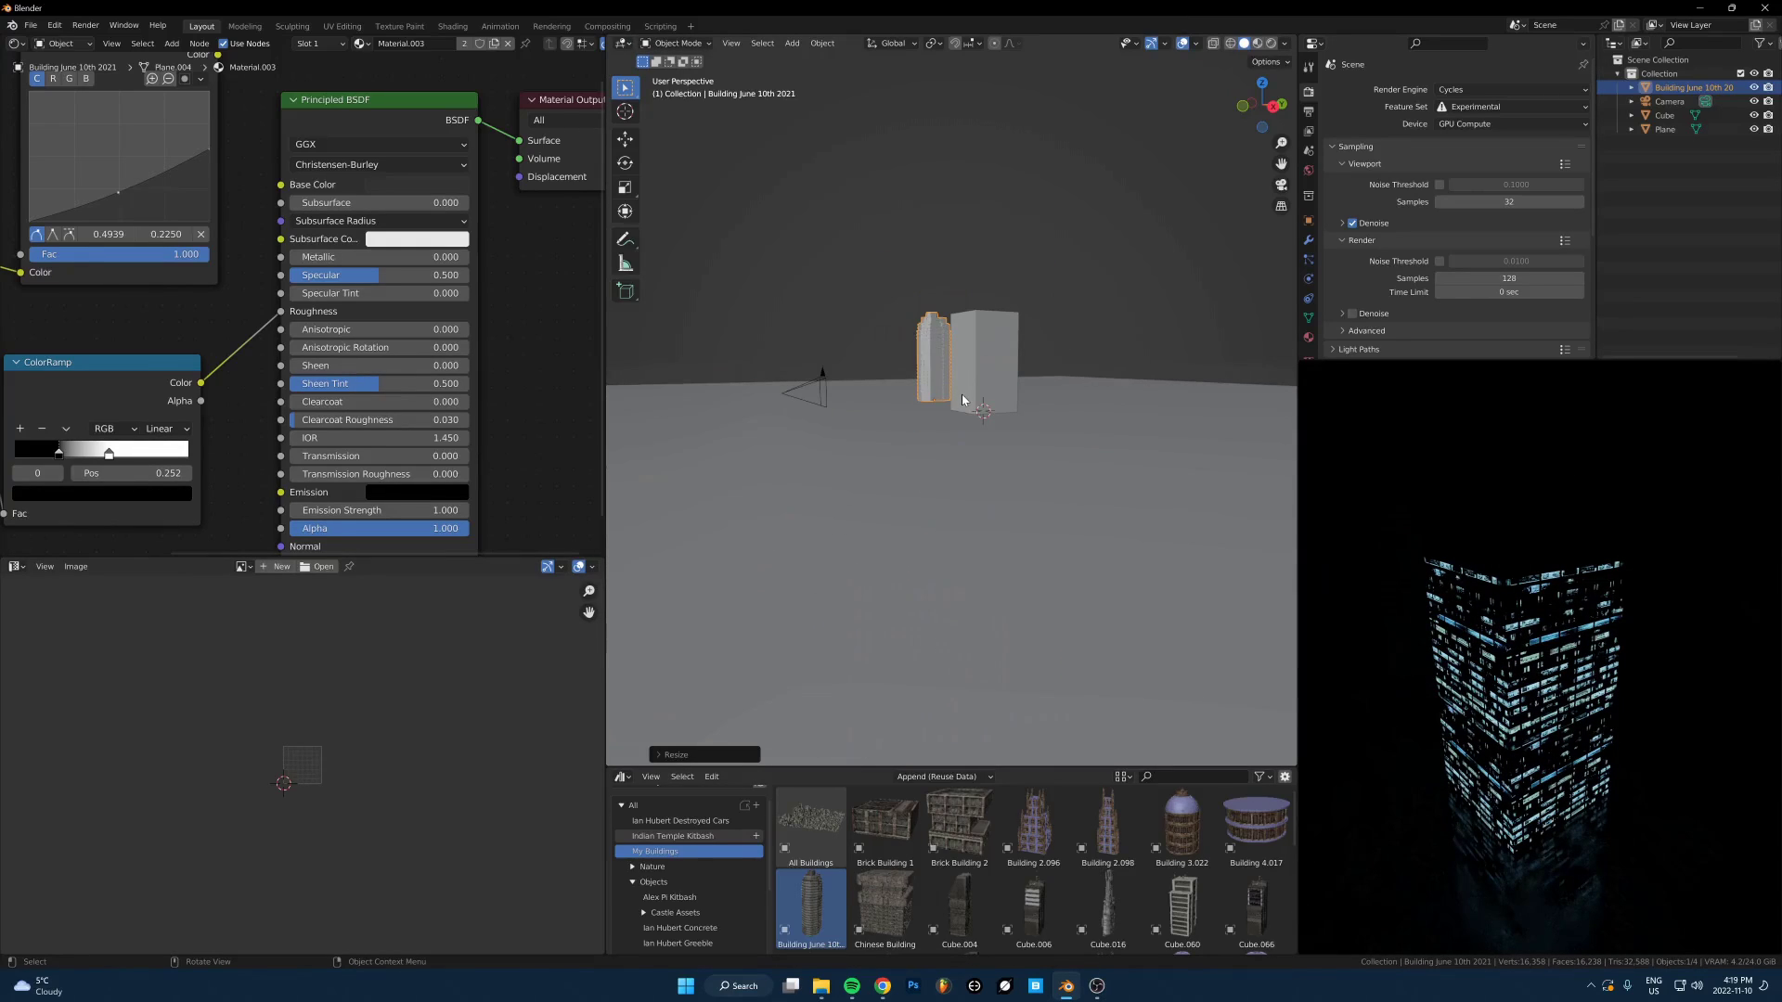
{"action": "key", "text": "KP_Decimal"}
{"action": "scroll", "coordinate": [1038, 459], "scroll_direction": "down", "scroll_amount": 8}
{"action": "middle_click_drag", "start_coordinate": [998, 393], "coordinate": [952, 388]}
{"action": "key", "text": "g"}
{"action": "key", "text": "shift+z"}
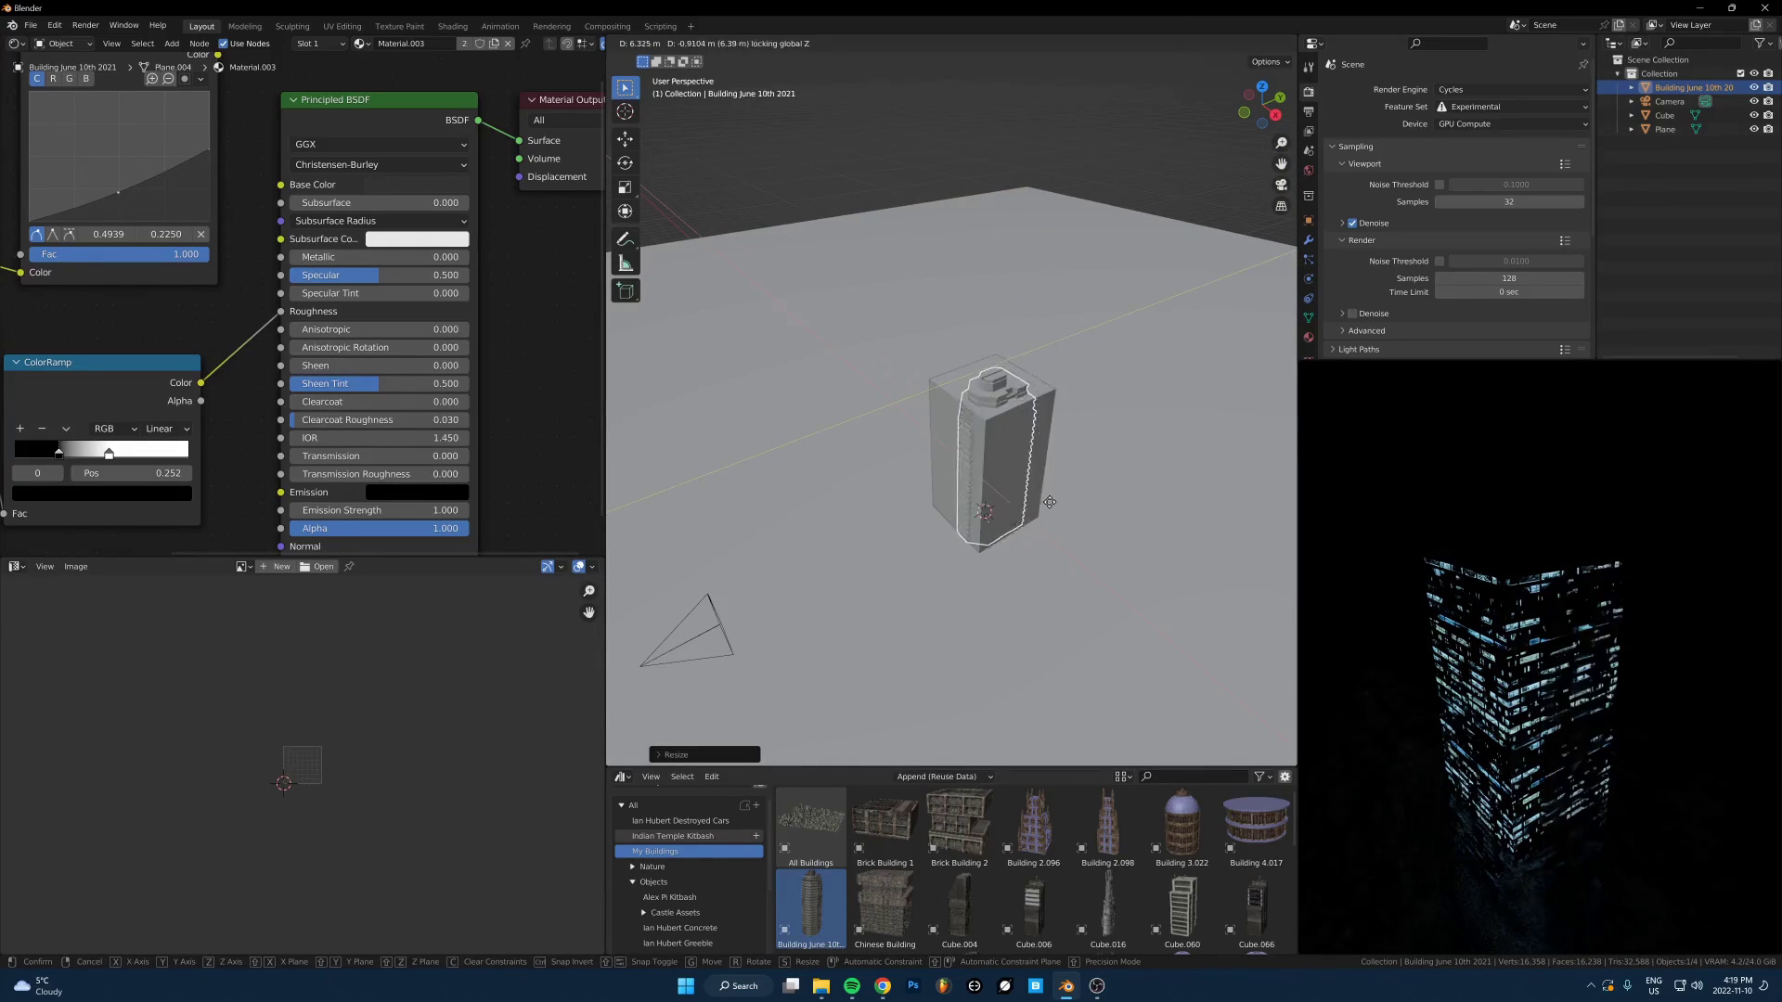
{"action": "left_click", "coordinate": [1050, 503]}
Enlarge the detailed building to about the block's width and shift it along Y so that the two overlap
{"action": "key", "text": "s"}
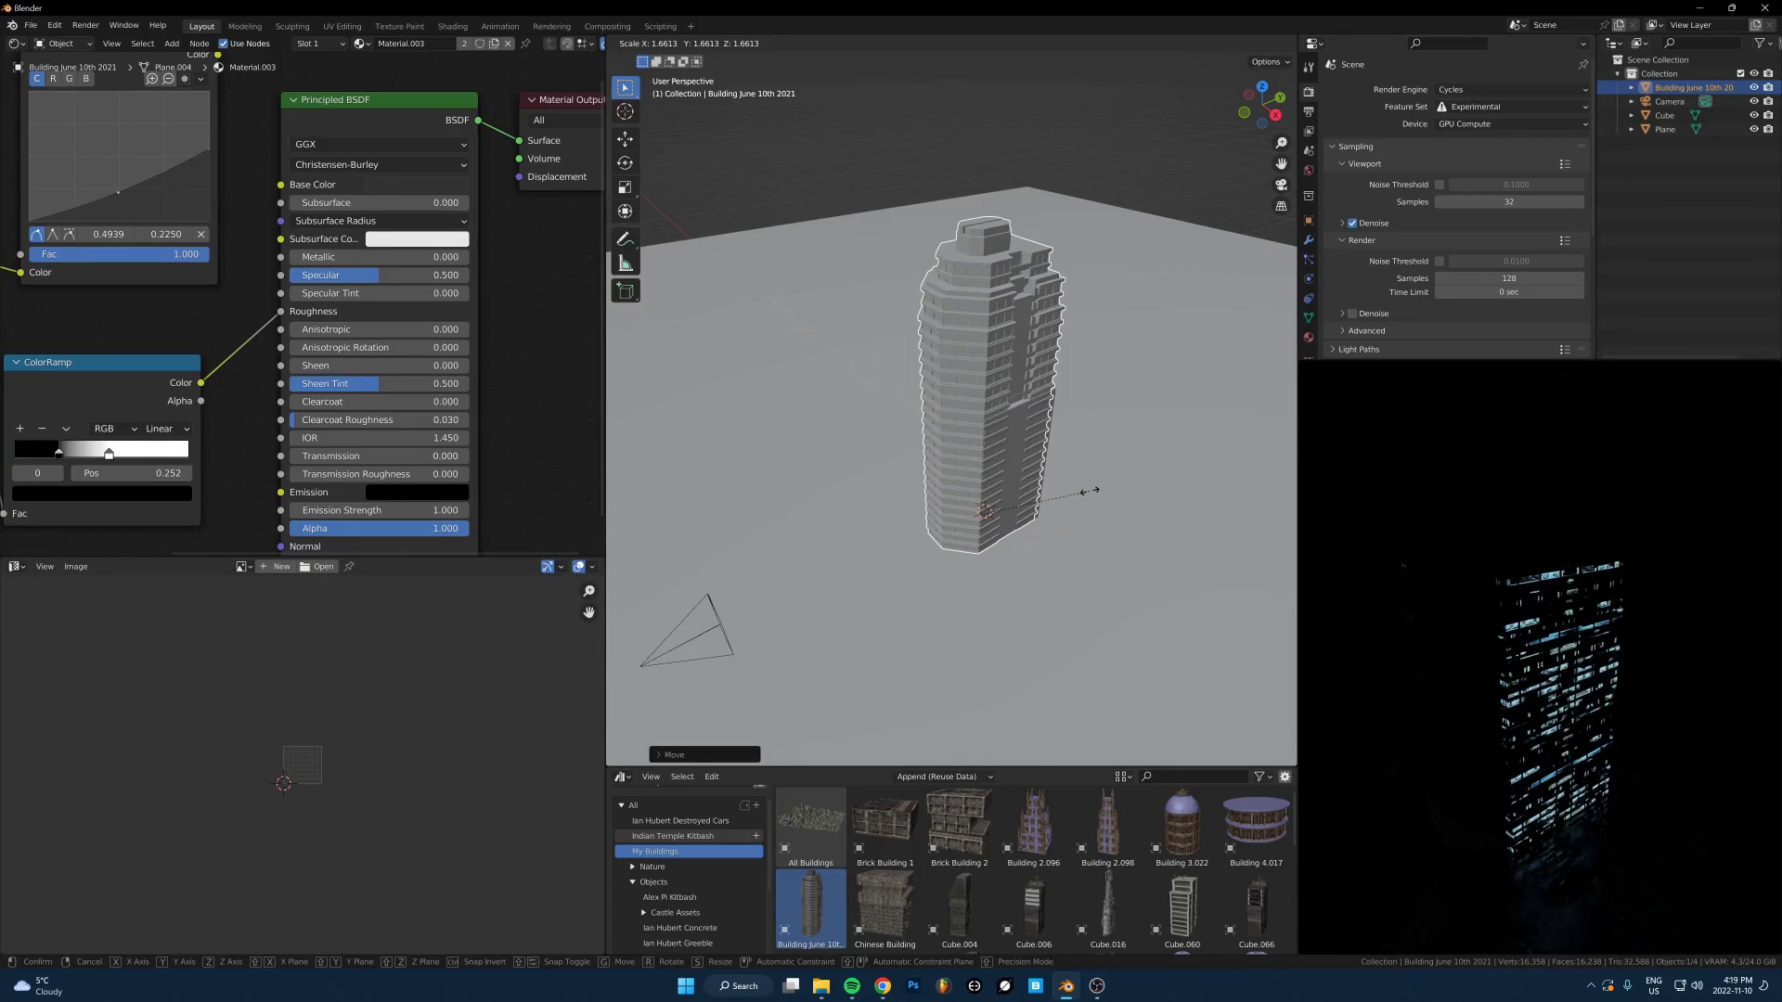
{"action": "left_click", "coordinate": [1077, 499]}
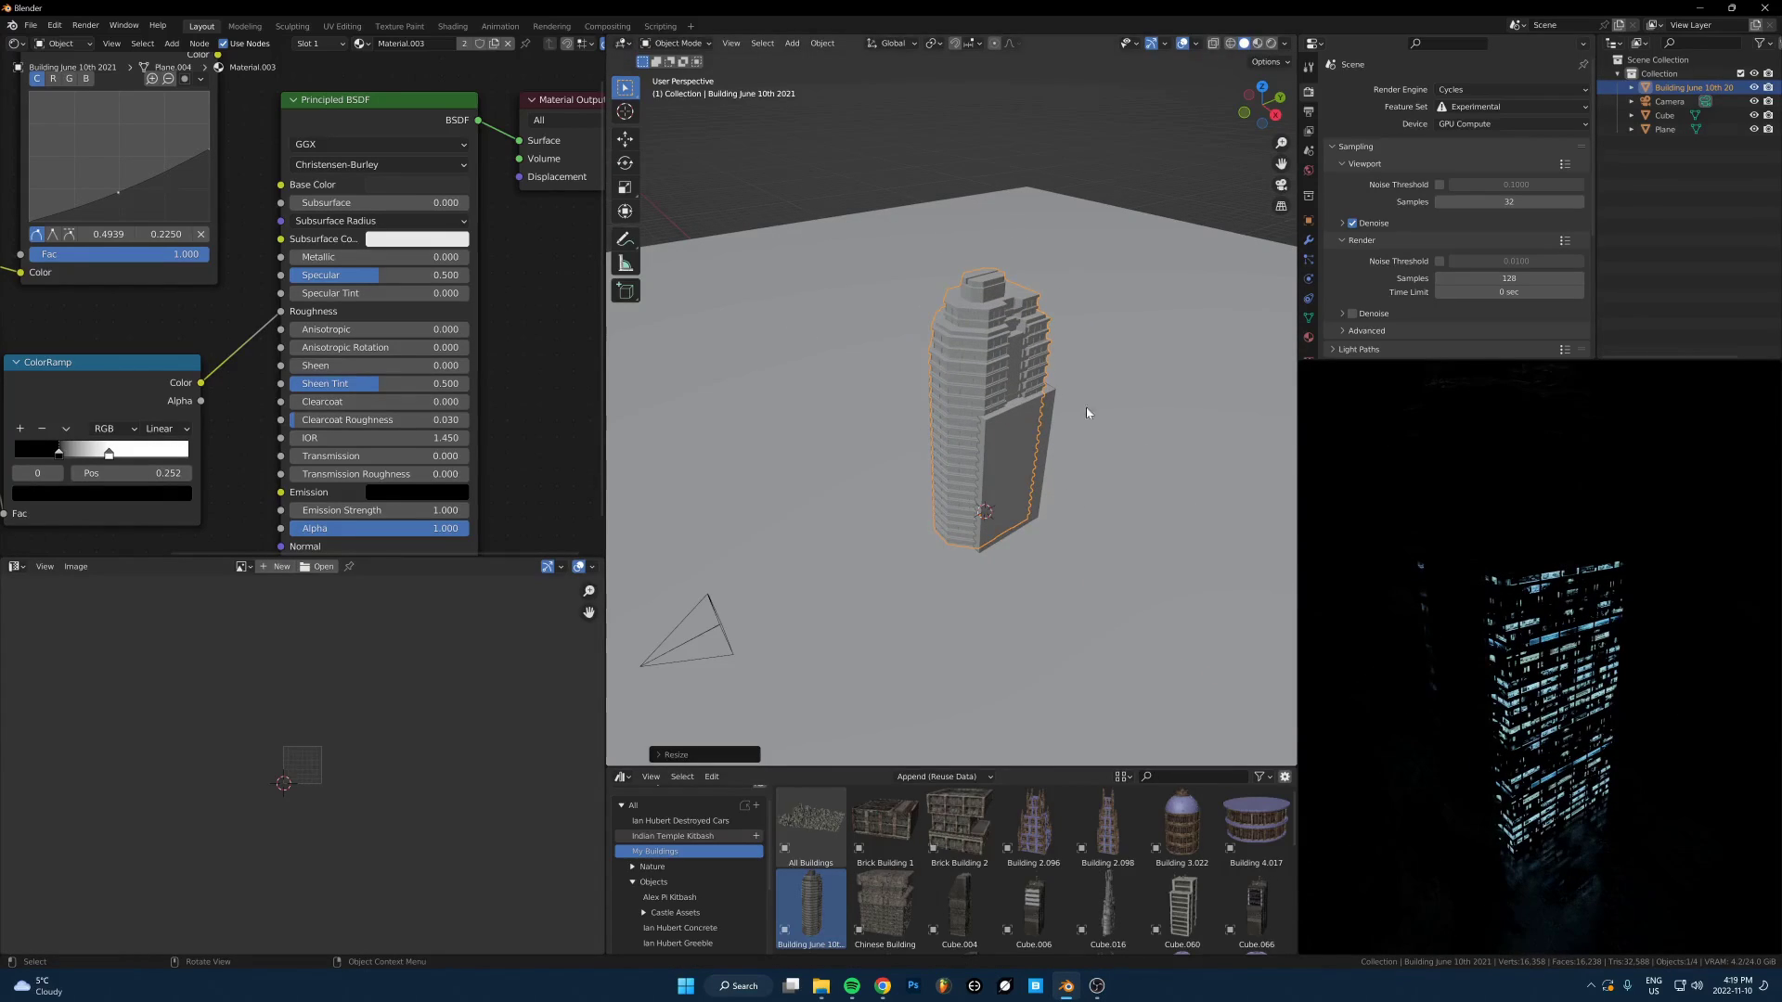
{"action": "scroll", "coordinate": [1076, 446], "scroll_direction": "up", "scroll_amount": 4}
{"action": "key", "text": "s"}
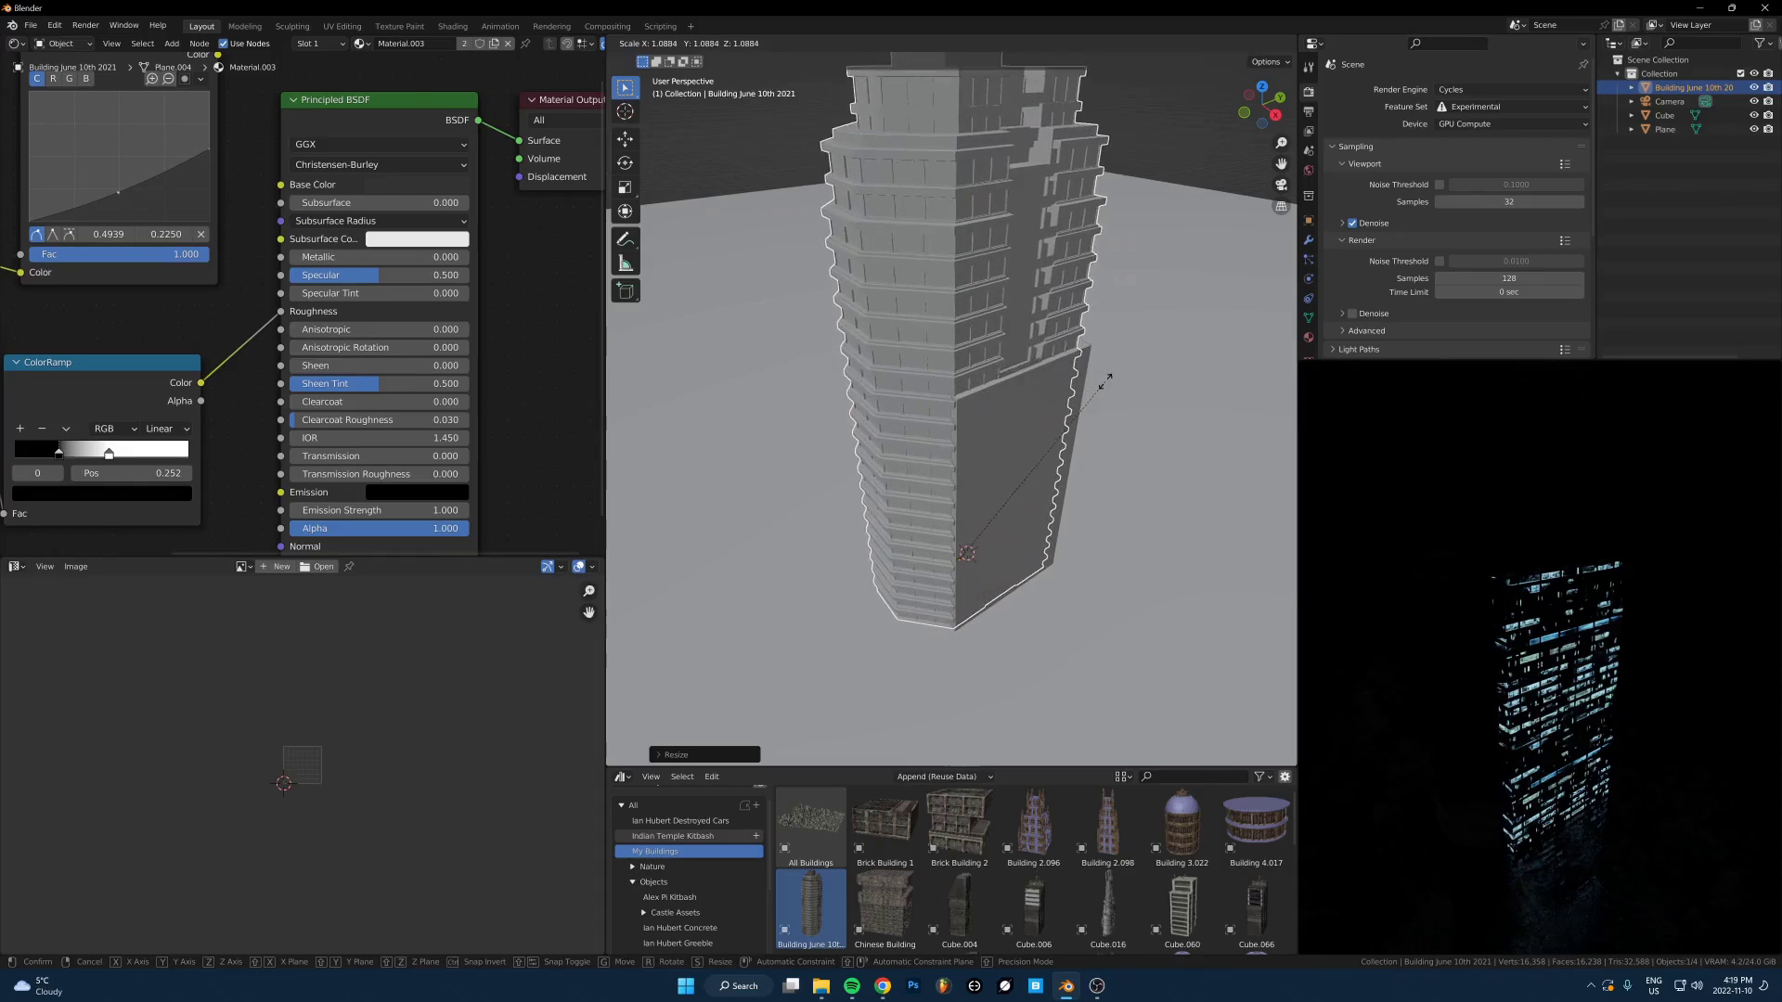
{"action": "left_click", "coordinate": [1120, 382]}
{"action": "key", "text": "g"}
{"action": "key", "text": "y"}
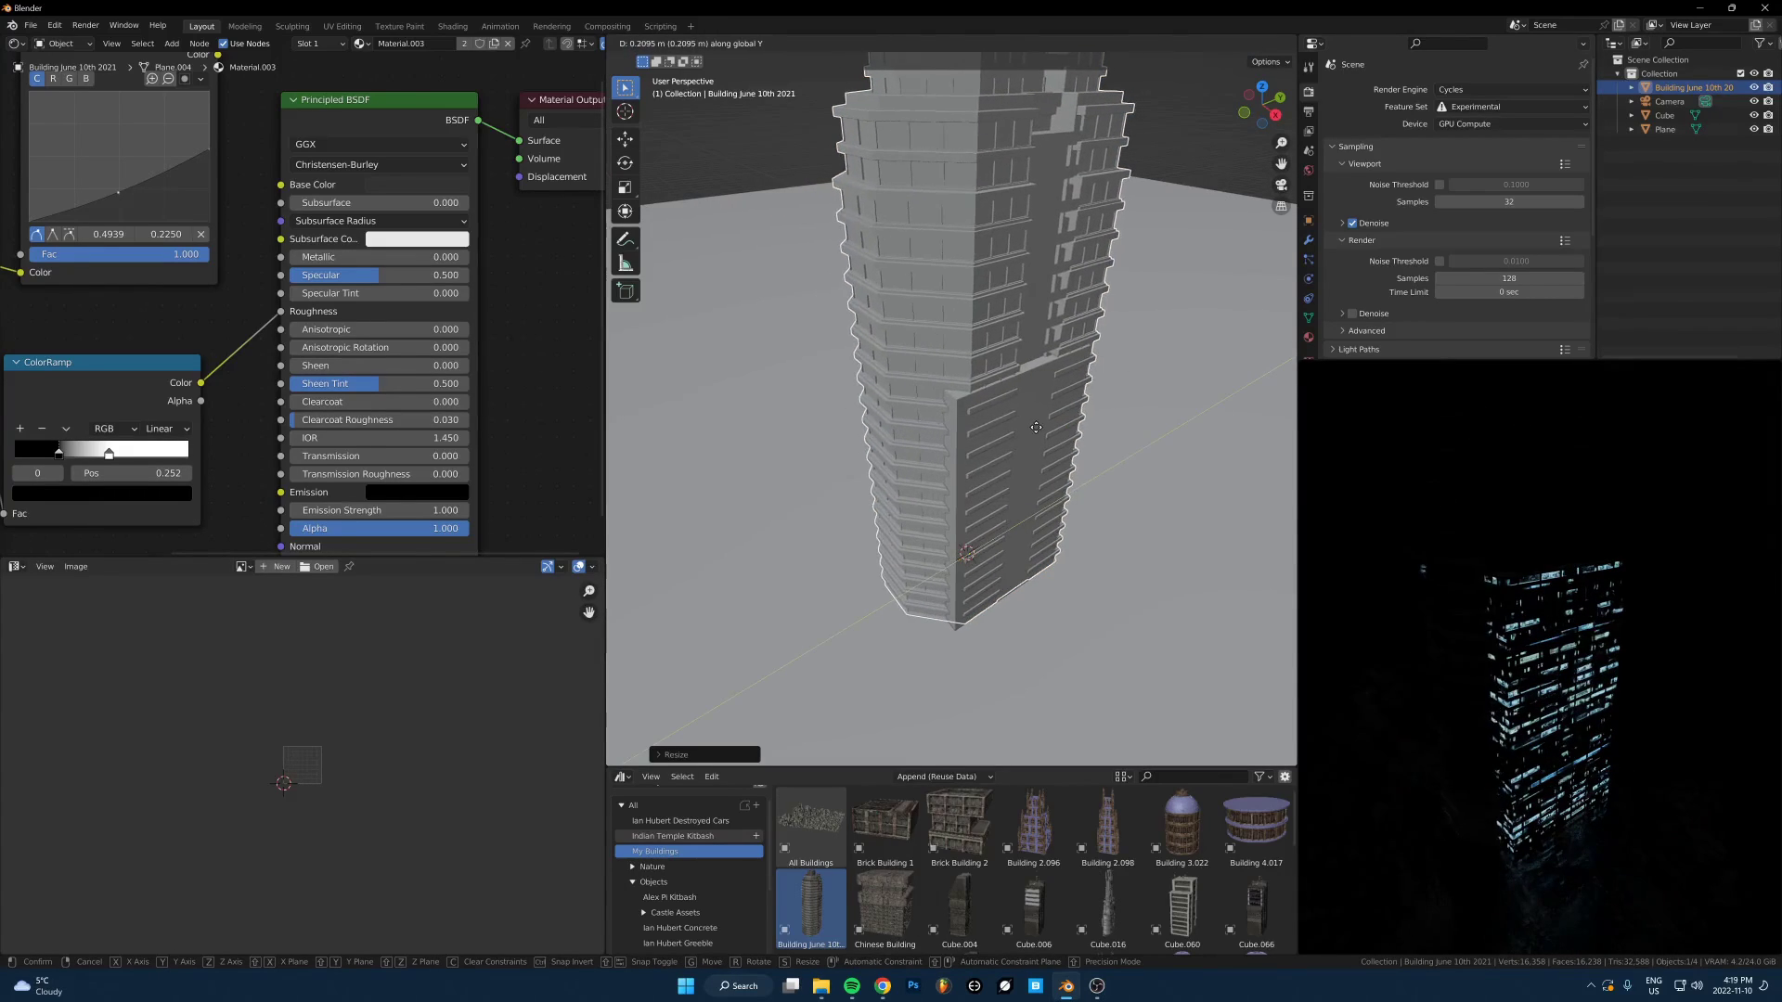
{"action": "left_click", "coordinate": [1024, 428]}
Raise the block's top face along Z to the detailed building's upper floors
{"action": "left_click", "coordinate": [1014, 430]}
{"action": "key", "text": "Tab"}
{"action": "middle_click_drag", "start_coordinate": [947, 441], "coordinate": [990, 418]}
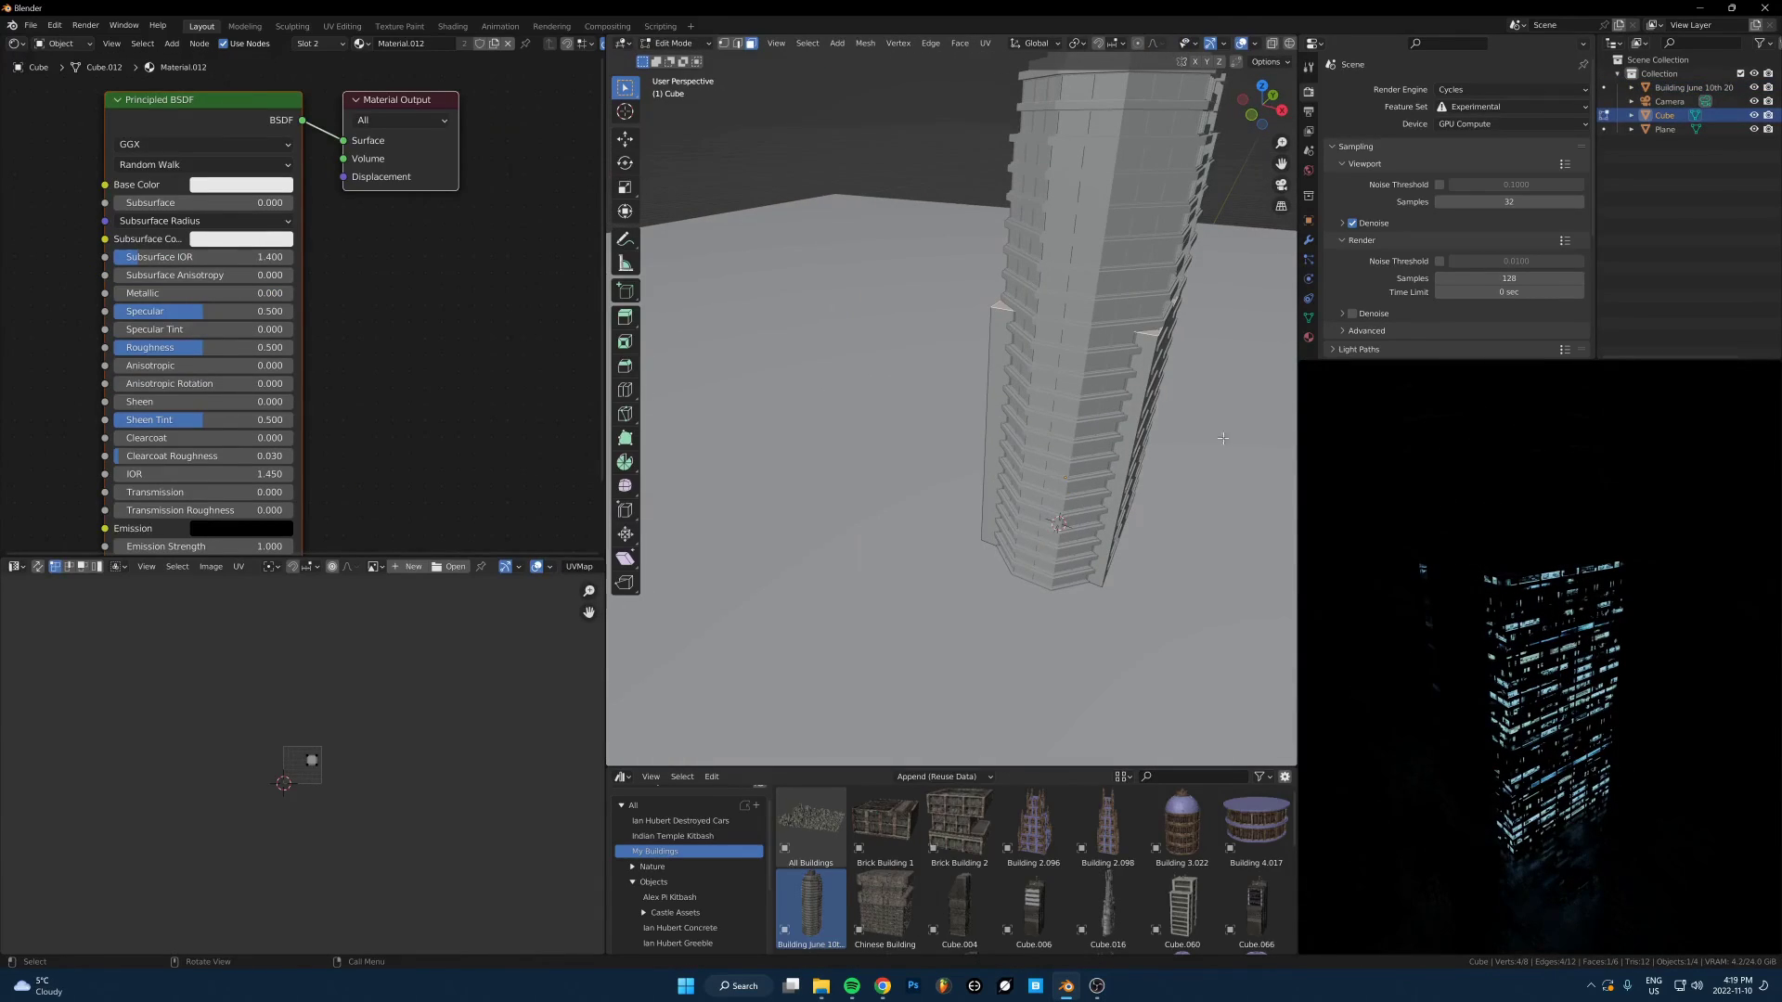
{"action": "middle_click_drag", "start_coordinate": [1223, 438], "coordinate": [1052, 405]}
{"action": "key", "text": "g"}
{"action": "key", "text": "z"}
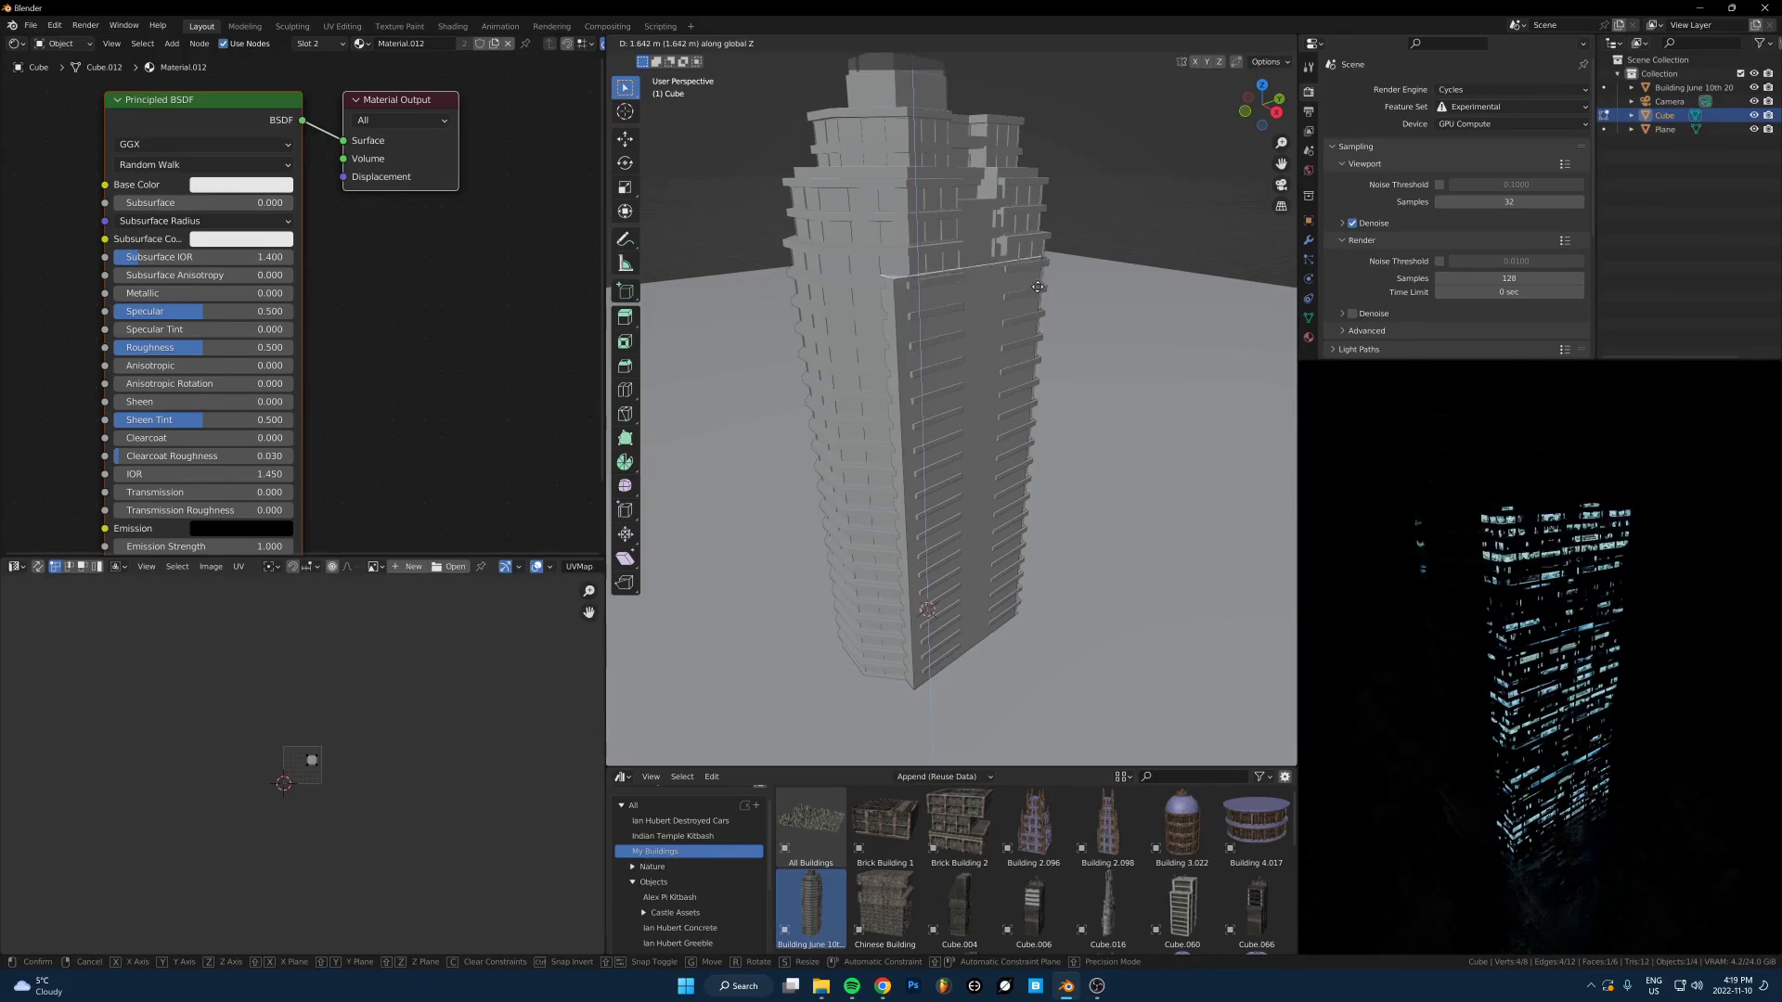
{"action": "left_click", "coordinate": [1048, 249]}
{"action": "middle_click_drag", "start_coordinate": [1520, 503], "coordinate": [1519, 545], "text": "shift"}
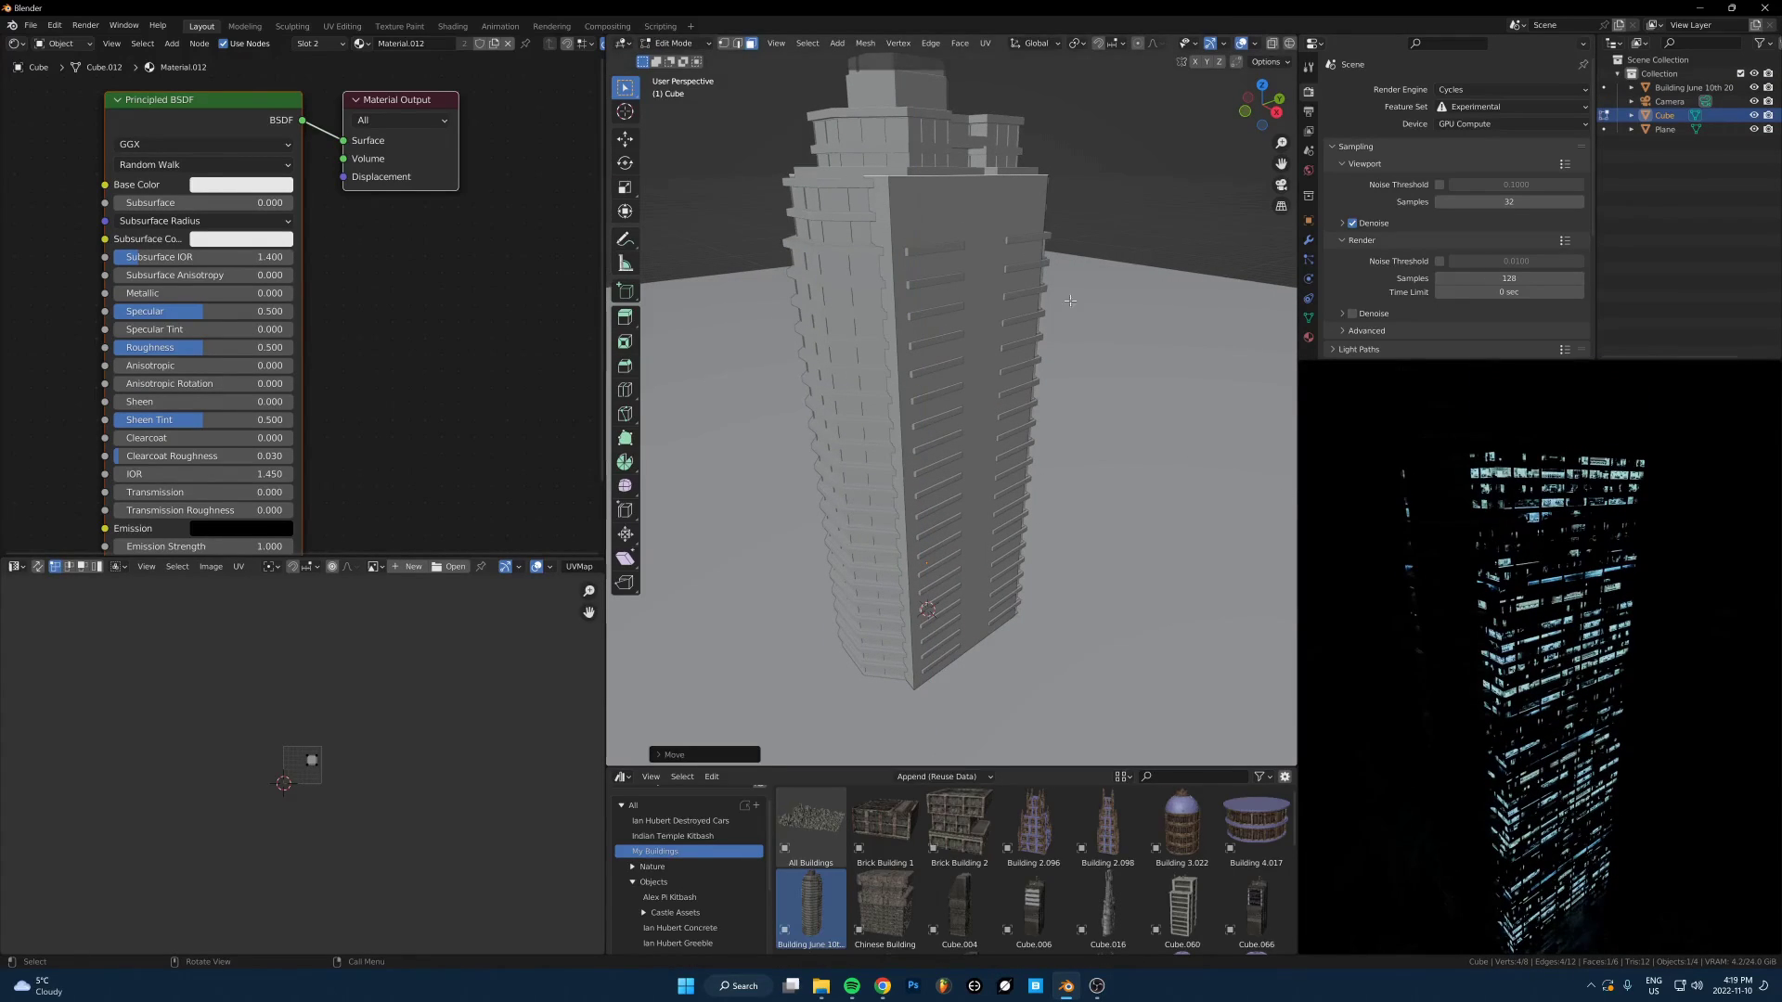
Leave the block's mesh editing and scale the detailed building up slightly around the block
{"action": "key", "text": "Tab"}
{"action": "left_click", "coordinate": [872, 193]}
{"action": "scroll", "coordinate": [1061, 324], "scroll_direction": "down", "scroll_amount": 4}
{"action": "key", "text": "s"}
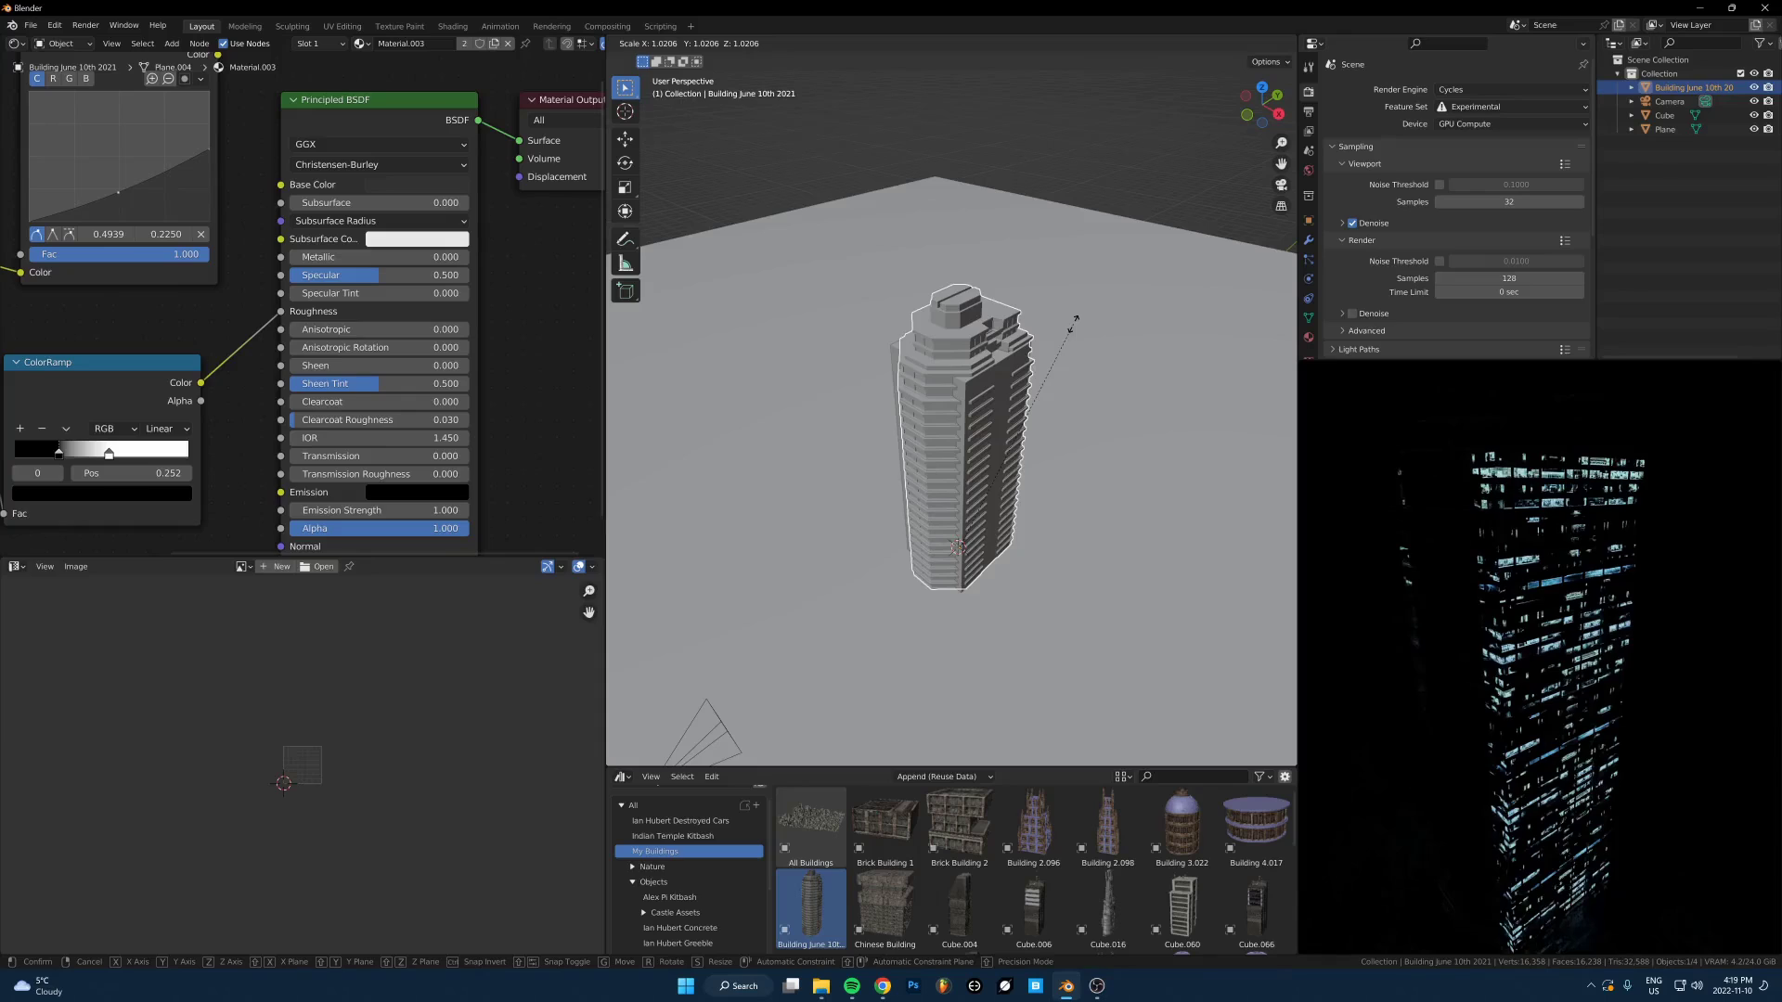
{"action": "left_click", "coordinate": [1086, 320]}
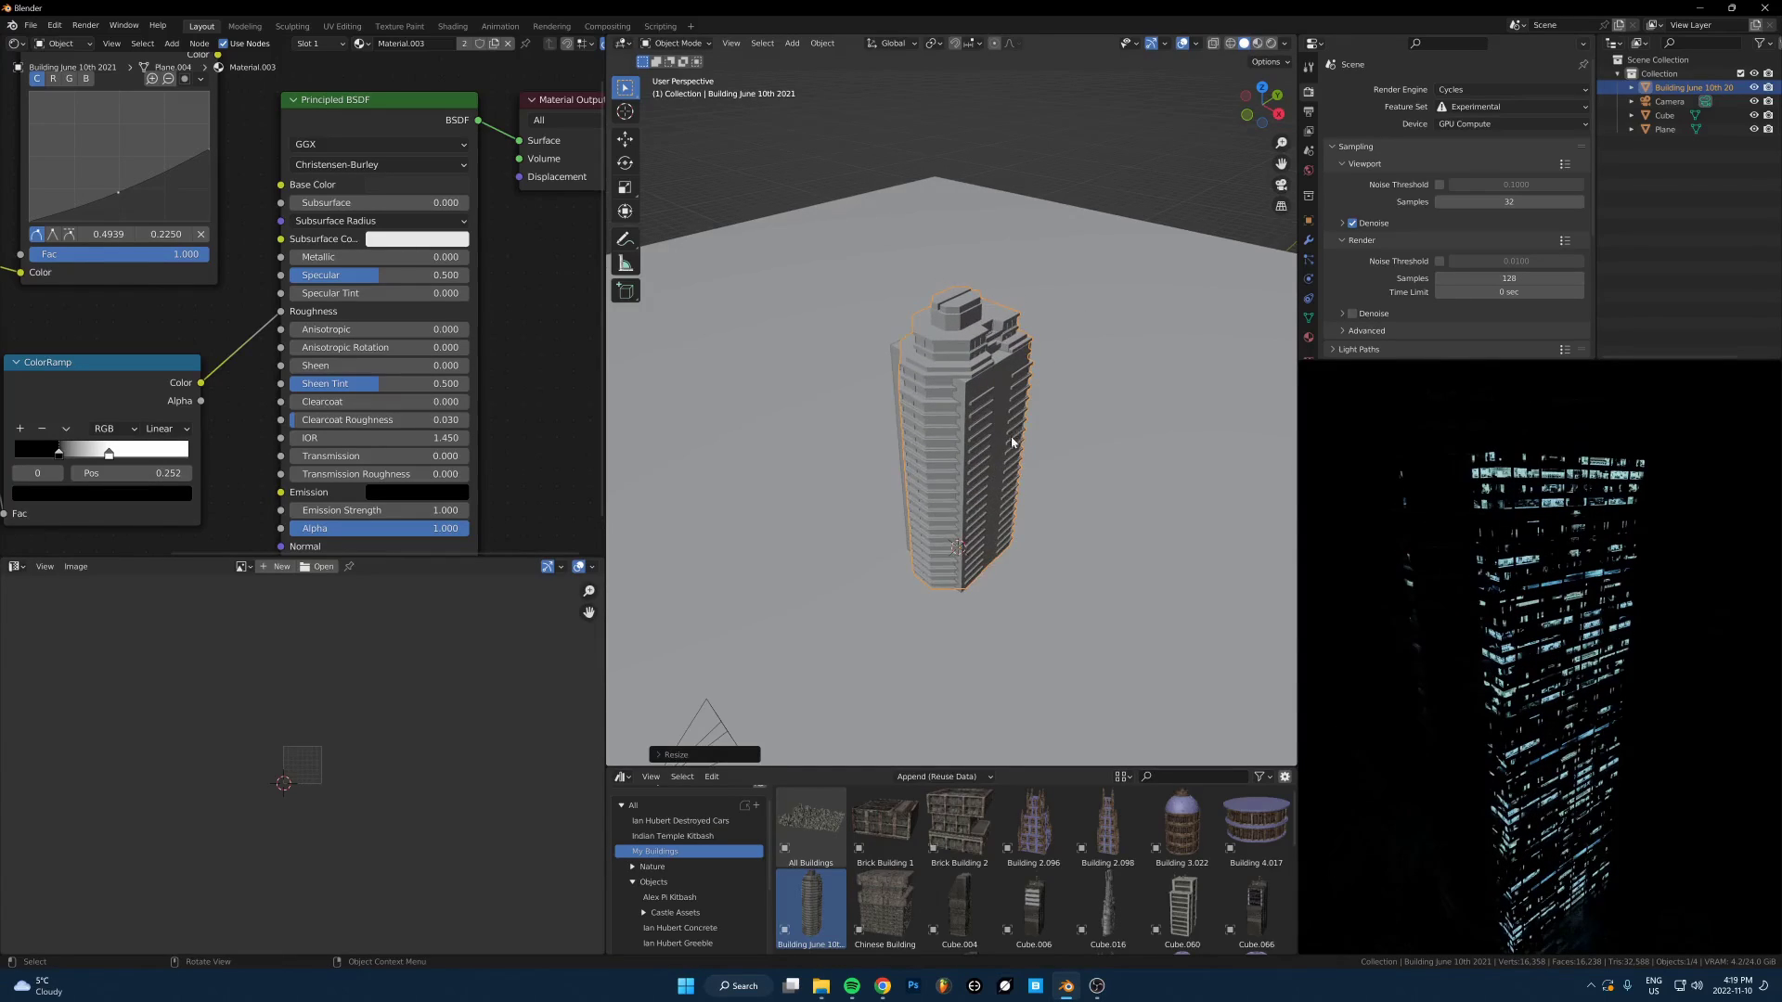
Isolate the block in local view and add two evenly spaced vertical loop cuts across its front face
{"action": "scroll", "coordinate": [1031, 372], "scroll_direction": "up", "scroll_amount": 5}
{"action": "left_click", "coordinate": [978, 221]}
{"action": "scroll", "coordinate": [999, 336], "scroll_direction": "down", "scroll_amount": 4}
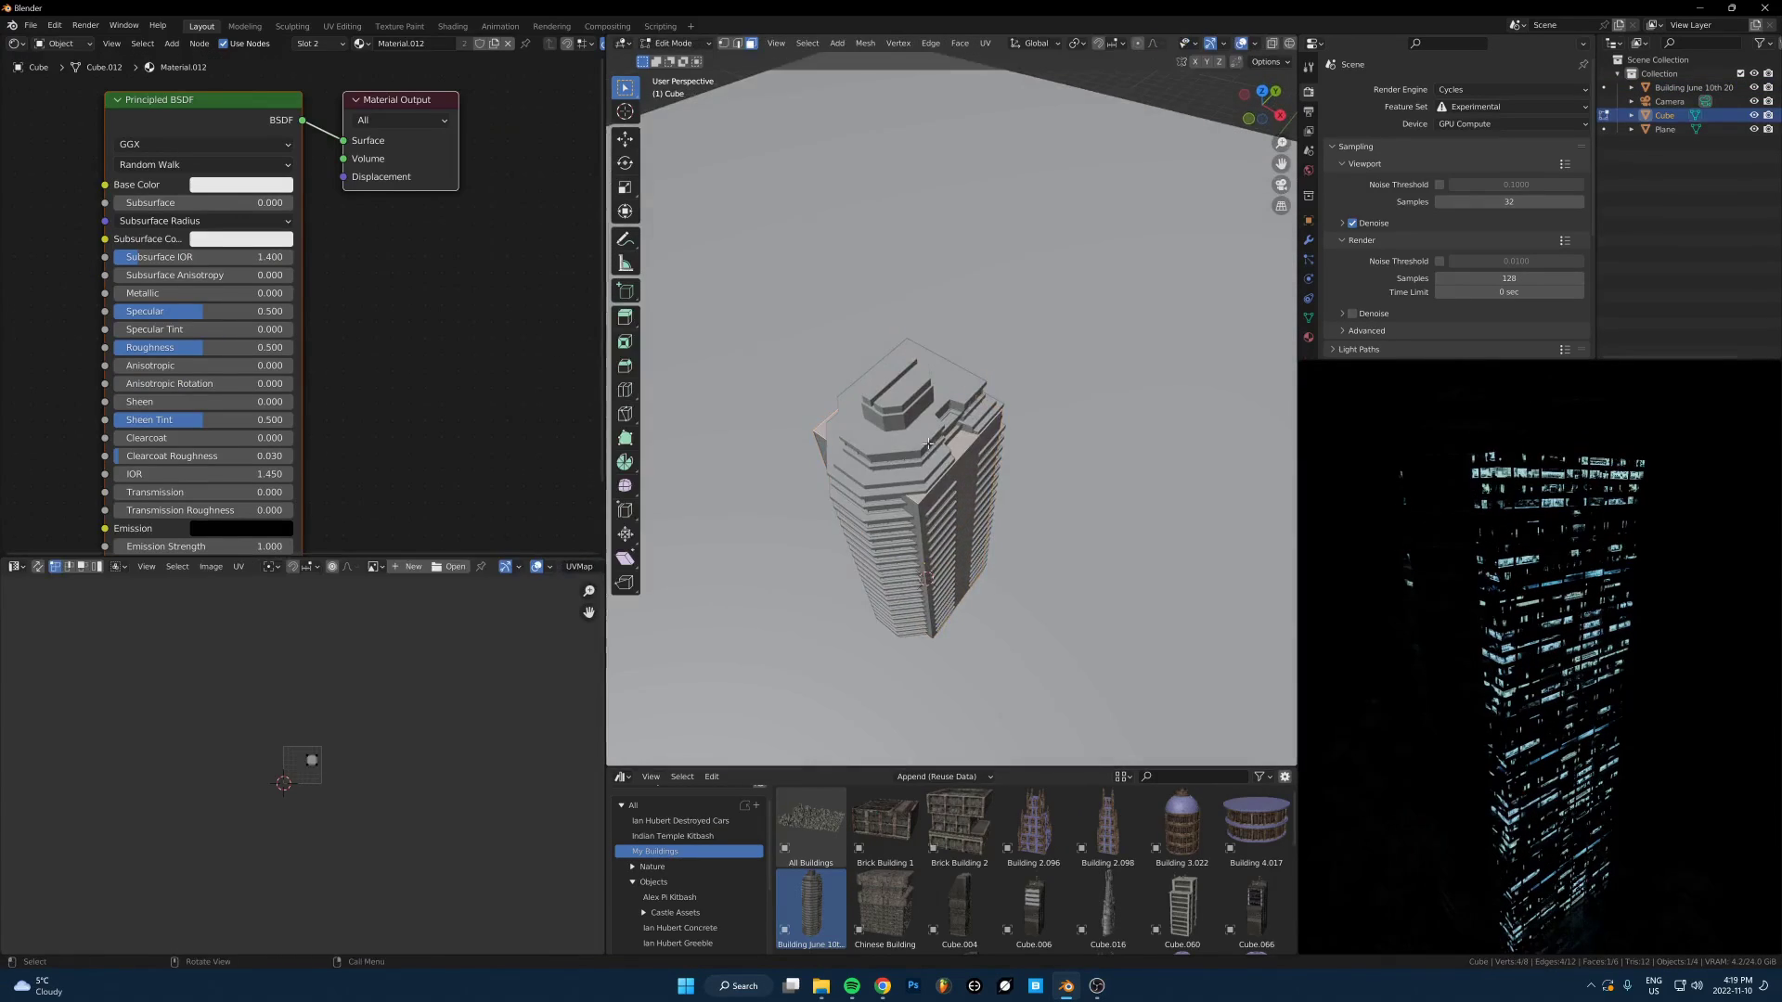
{"action": "key", "text": "KP_Divide"}
{"action": "scroll", "coordinate": [911, 496], "scroll_direction": "down", "scroll_amount": 2}
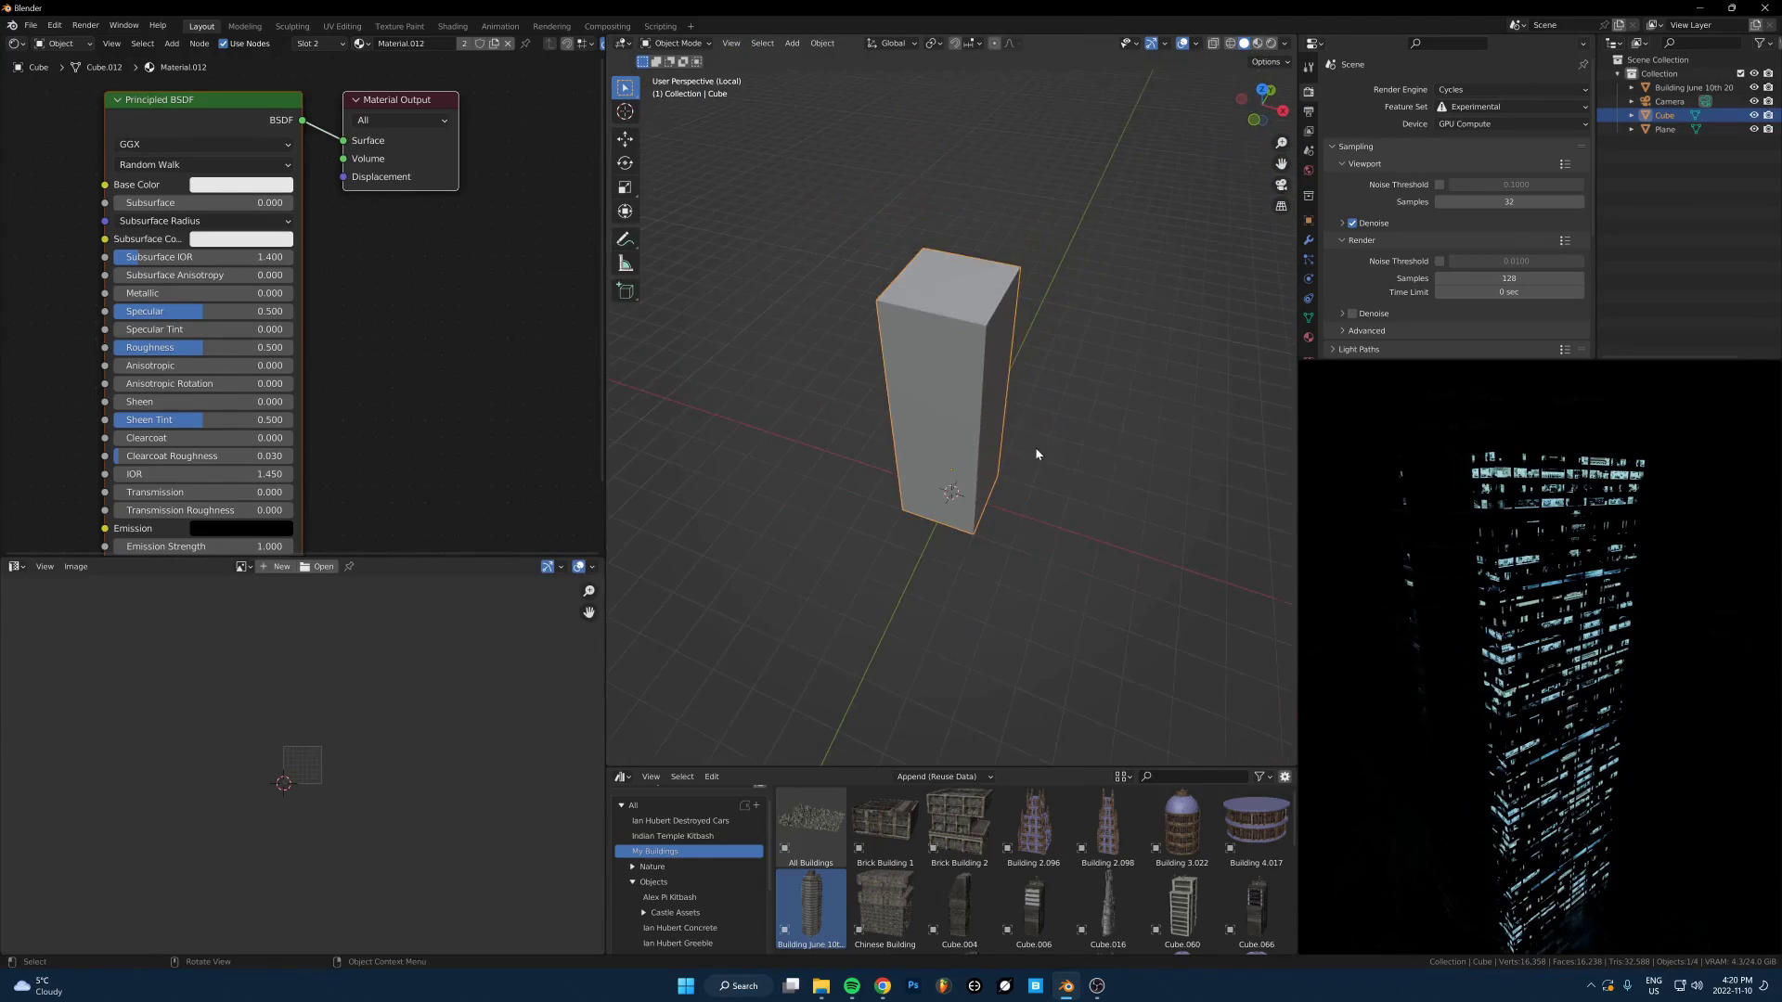
{"action": "key", "text": "Tab"}
{"action": "key", "text": "ctrl+r"}
{"action": "scroll", "coordinate": [938, 331], "scroll_direction": "up", "scroll_amount": 1}
{"action": "left_click", "coordinate": [937, 332]}
{"action": "right_click", "coordinate": [936, 336]}
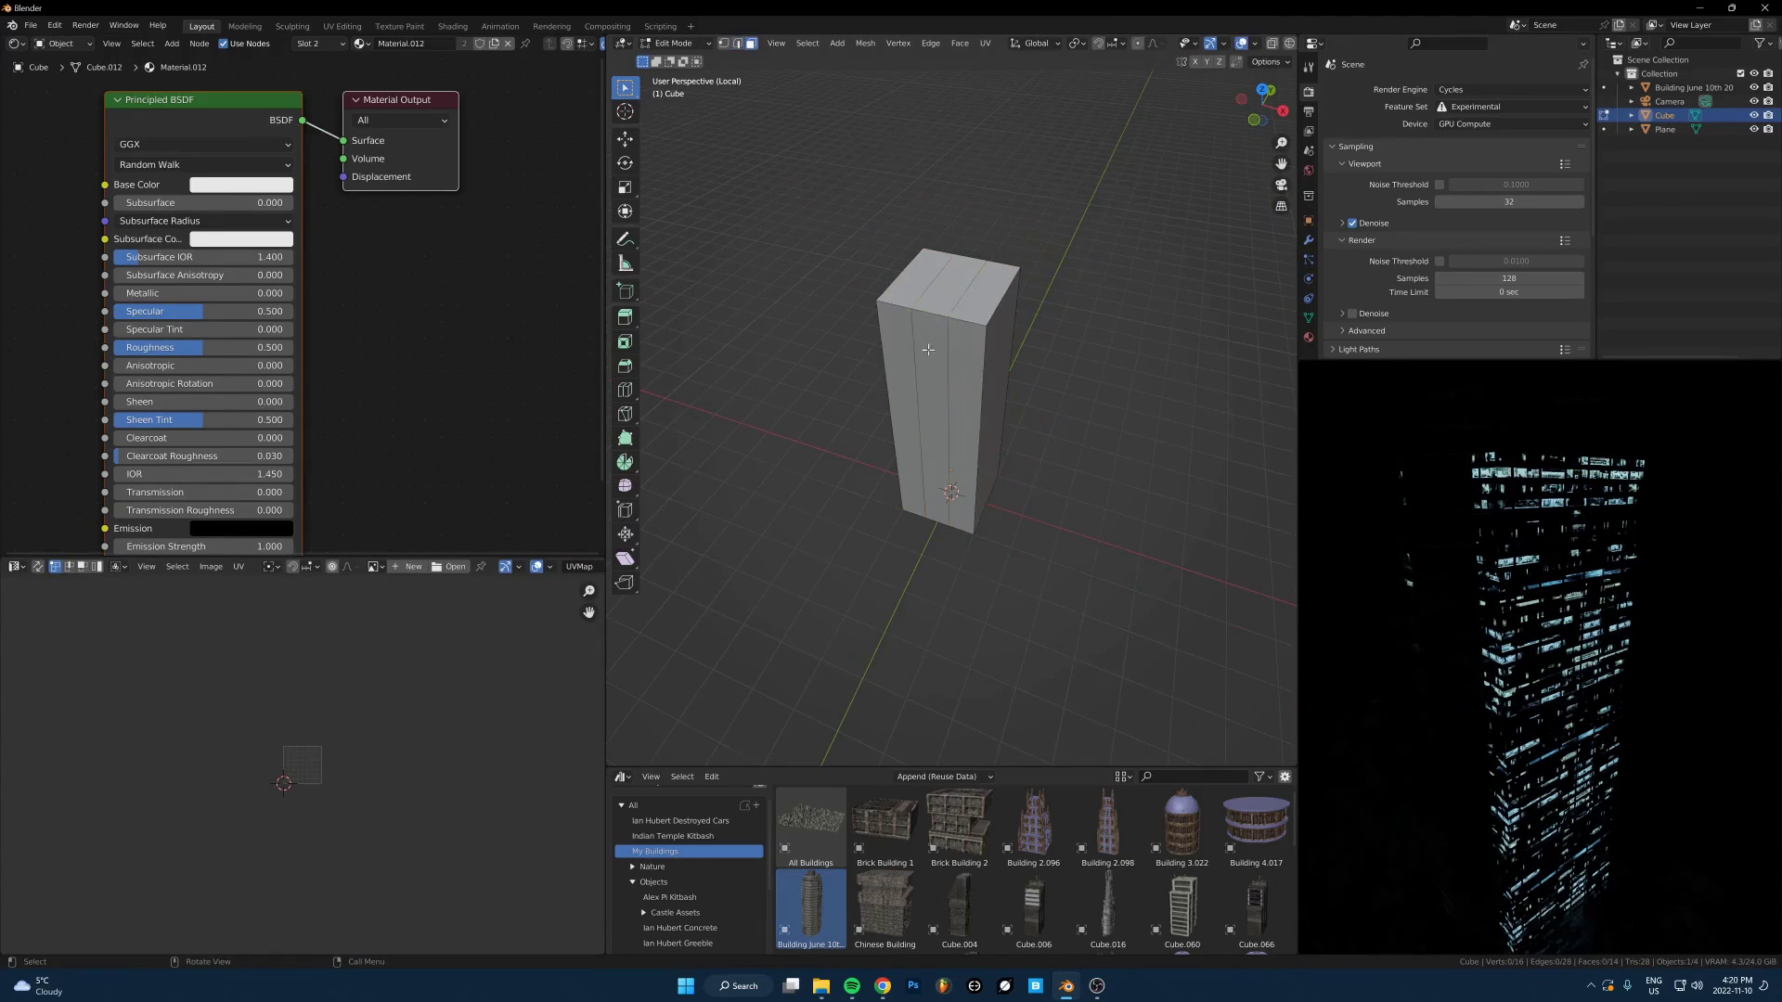
Pull the block's middle front face outward along Y to give the front angled corners
{"action": "left_click", "coordinate": [929, 349]}
{"action": "key", "text": "g"}
{"action": "key", "text": "y"}
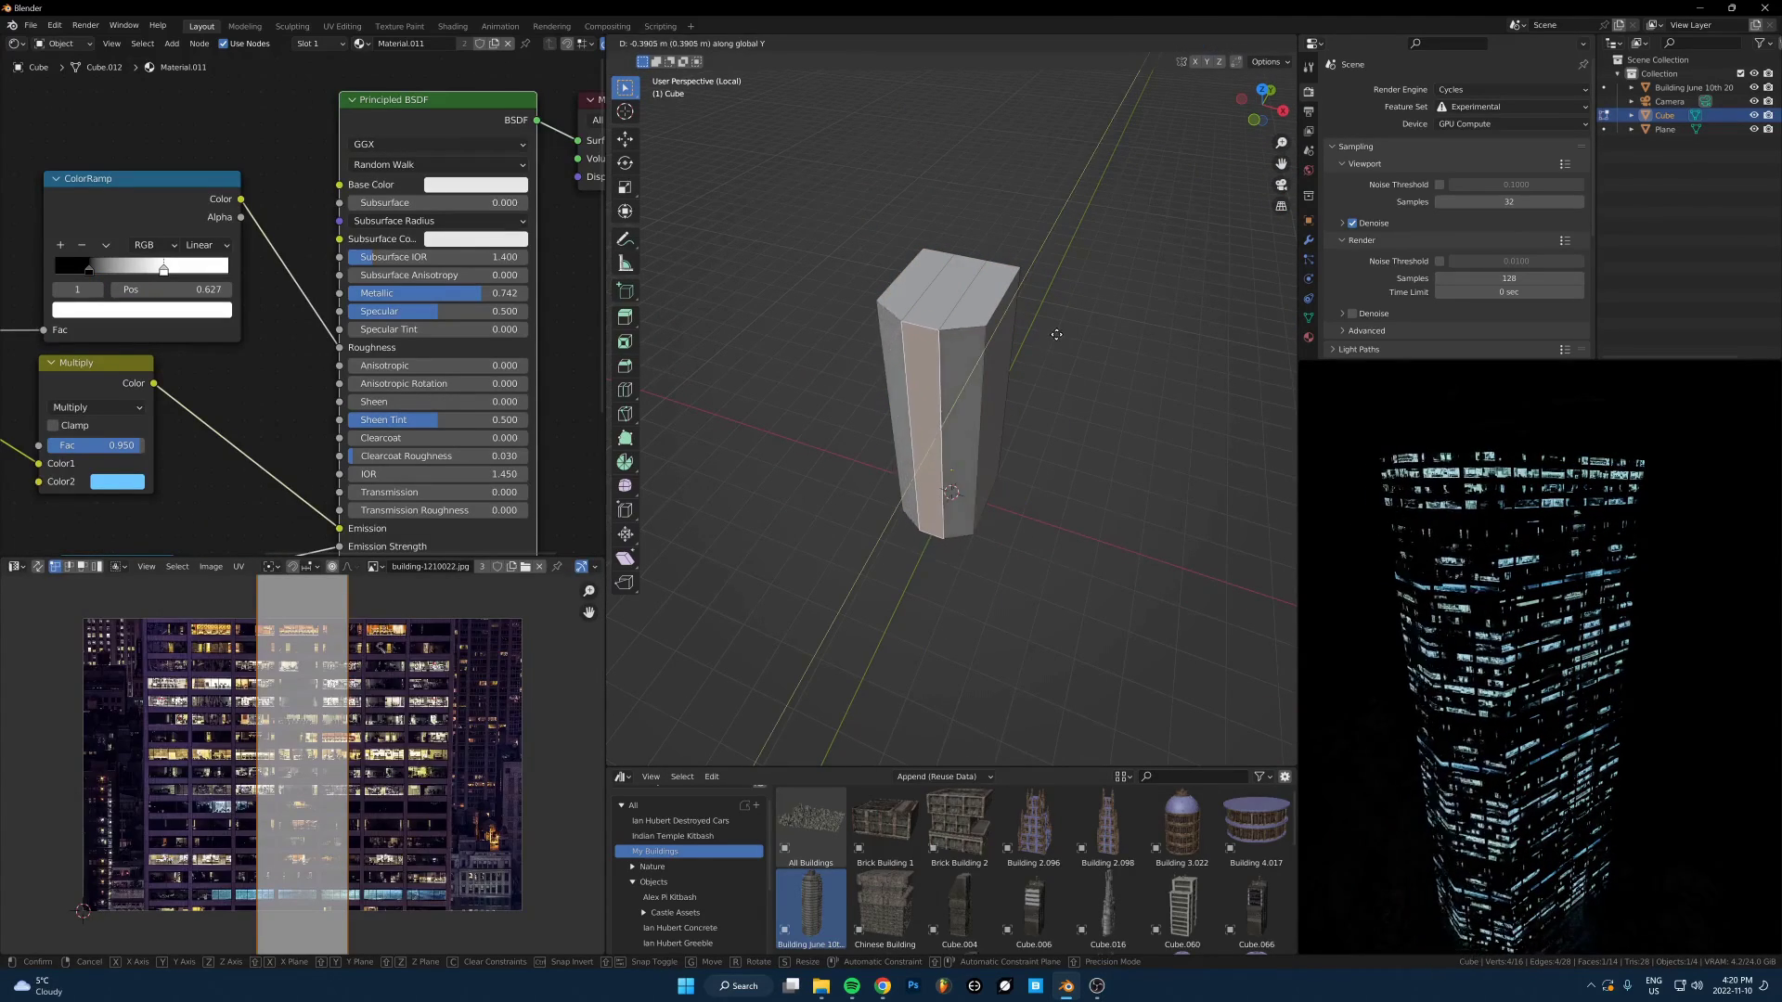
{"action": "left_click", "coordinate": [981, 385]}
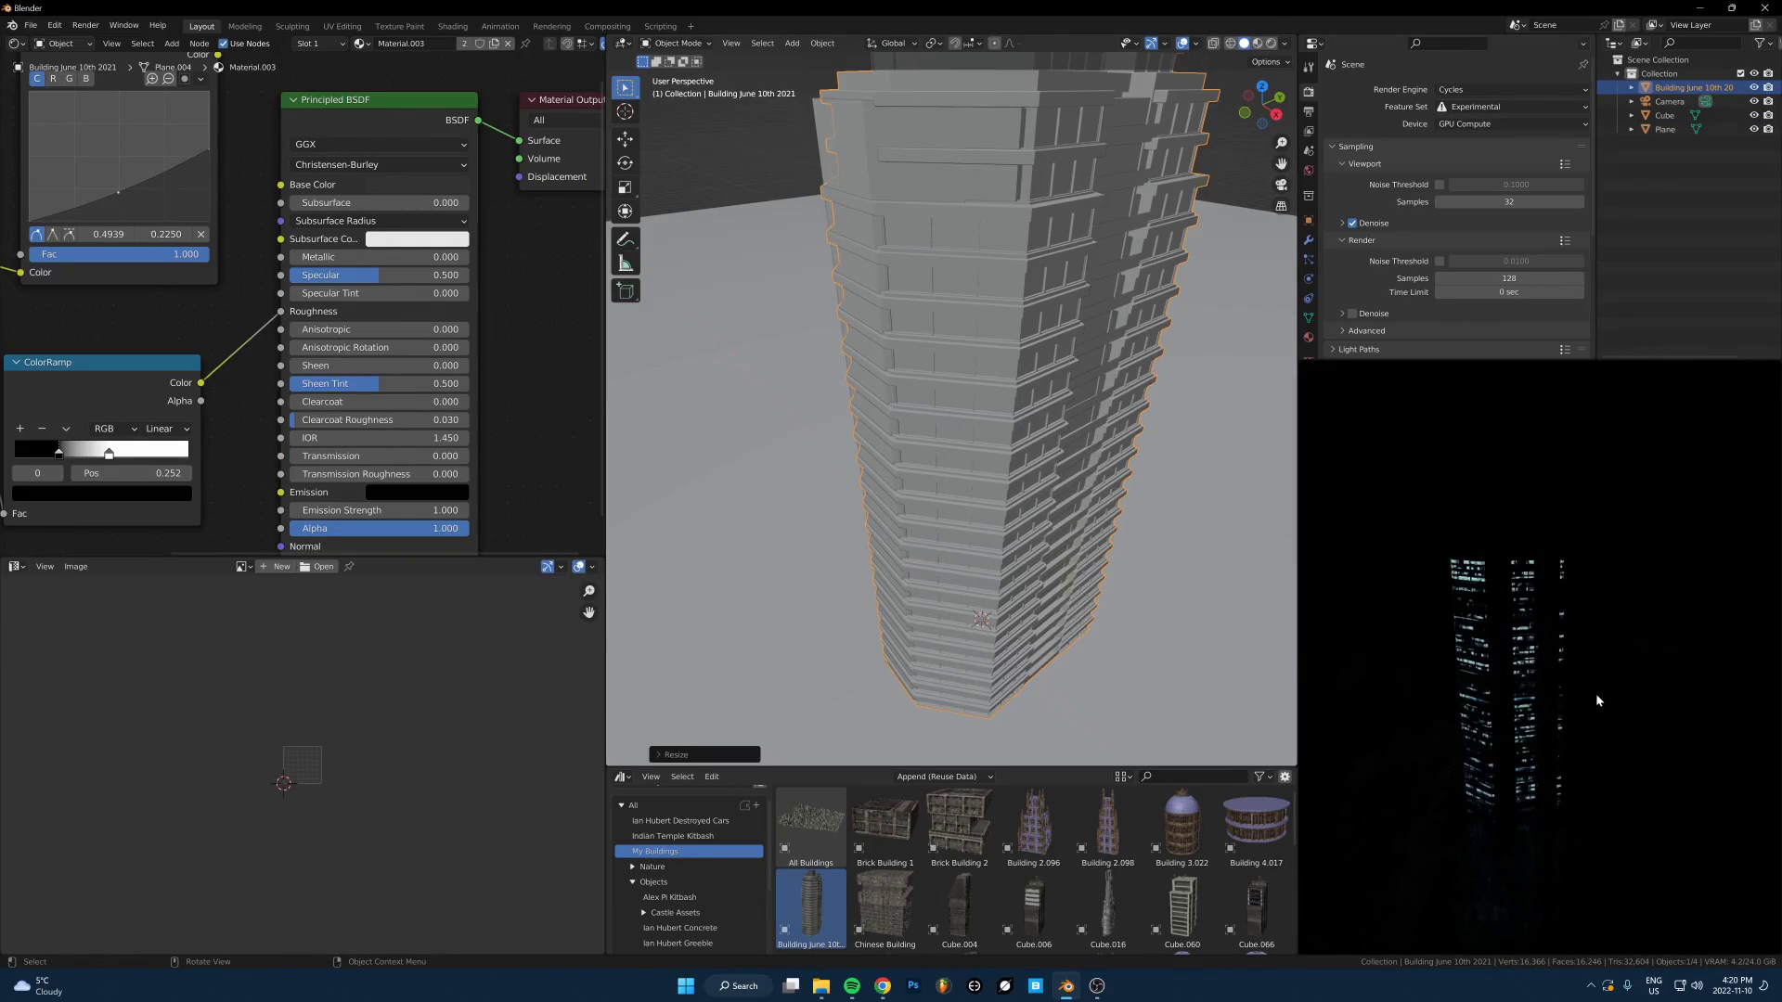
Select the block together with the detailed building and place a linked duplicate of both horizontally beside the original tower
{"action": "scroll", "coordinate": [1488, 526], "scroll_direction": "up", "scroll_amount": 3}
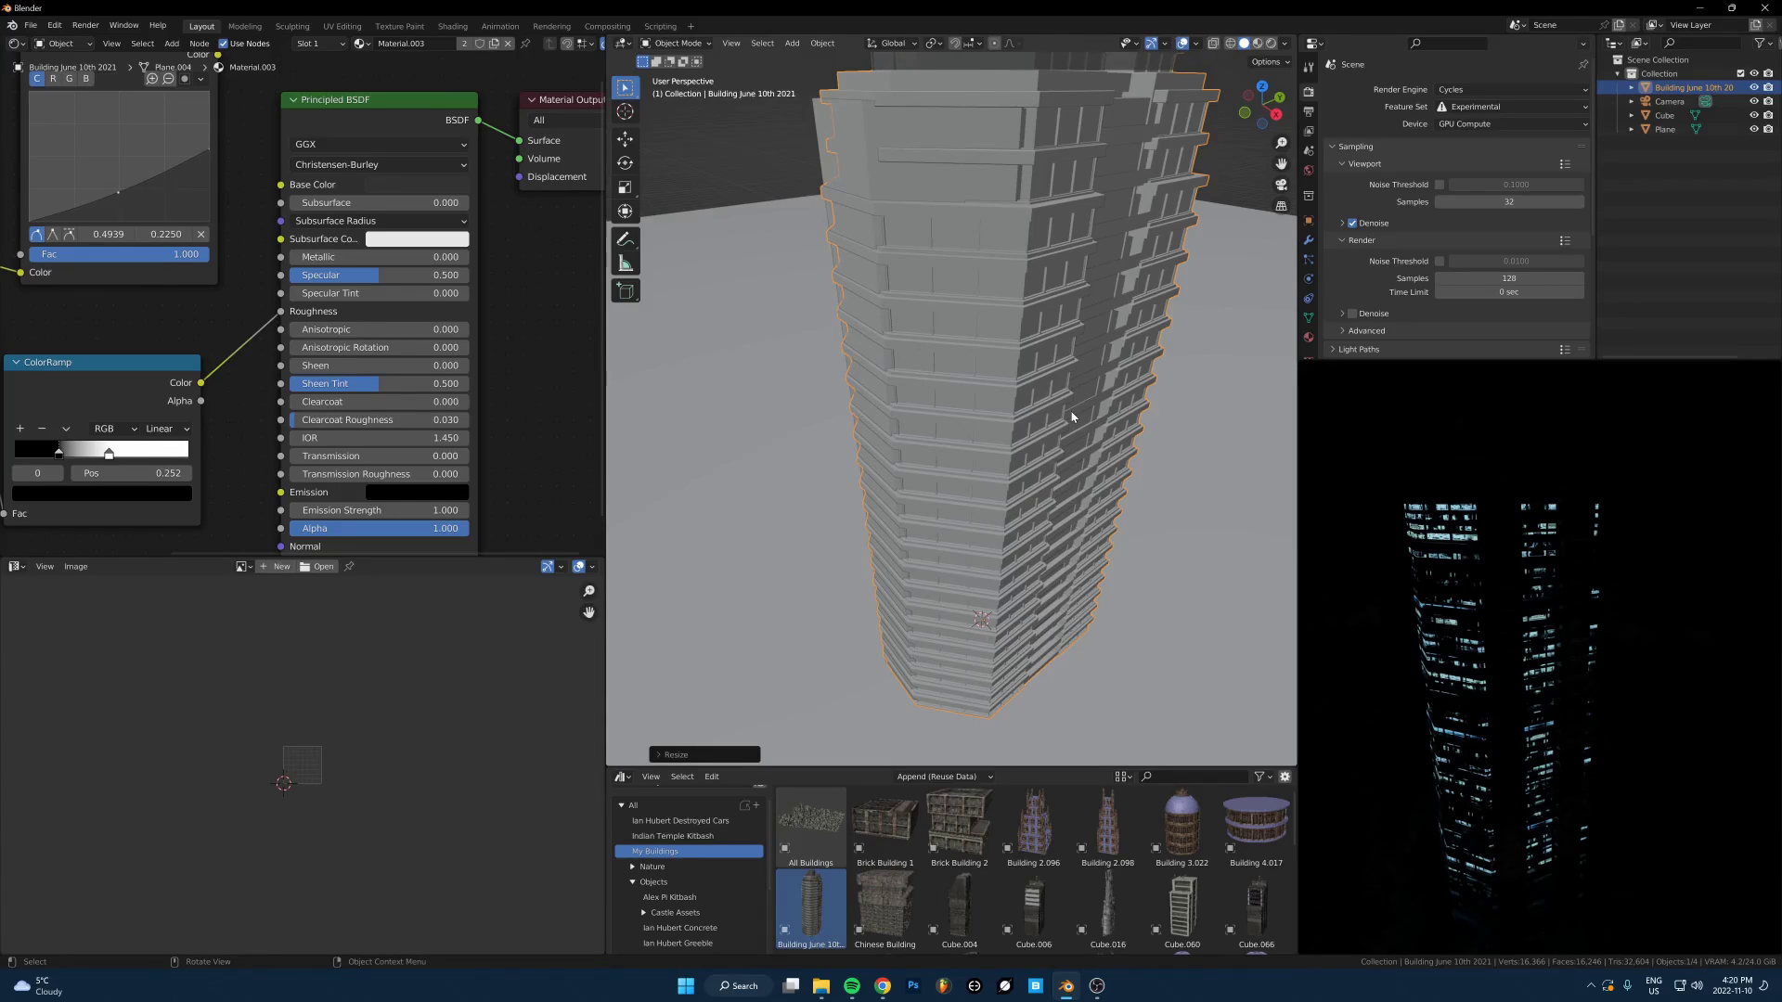
{"action": "scroll", "coordinate": [1467, 455], "scroll_direction": "down", "scroll_amount": 3}
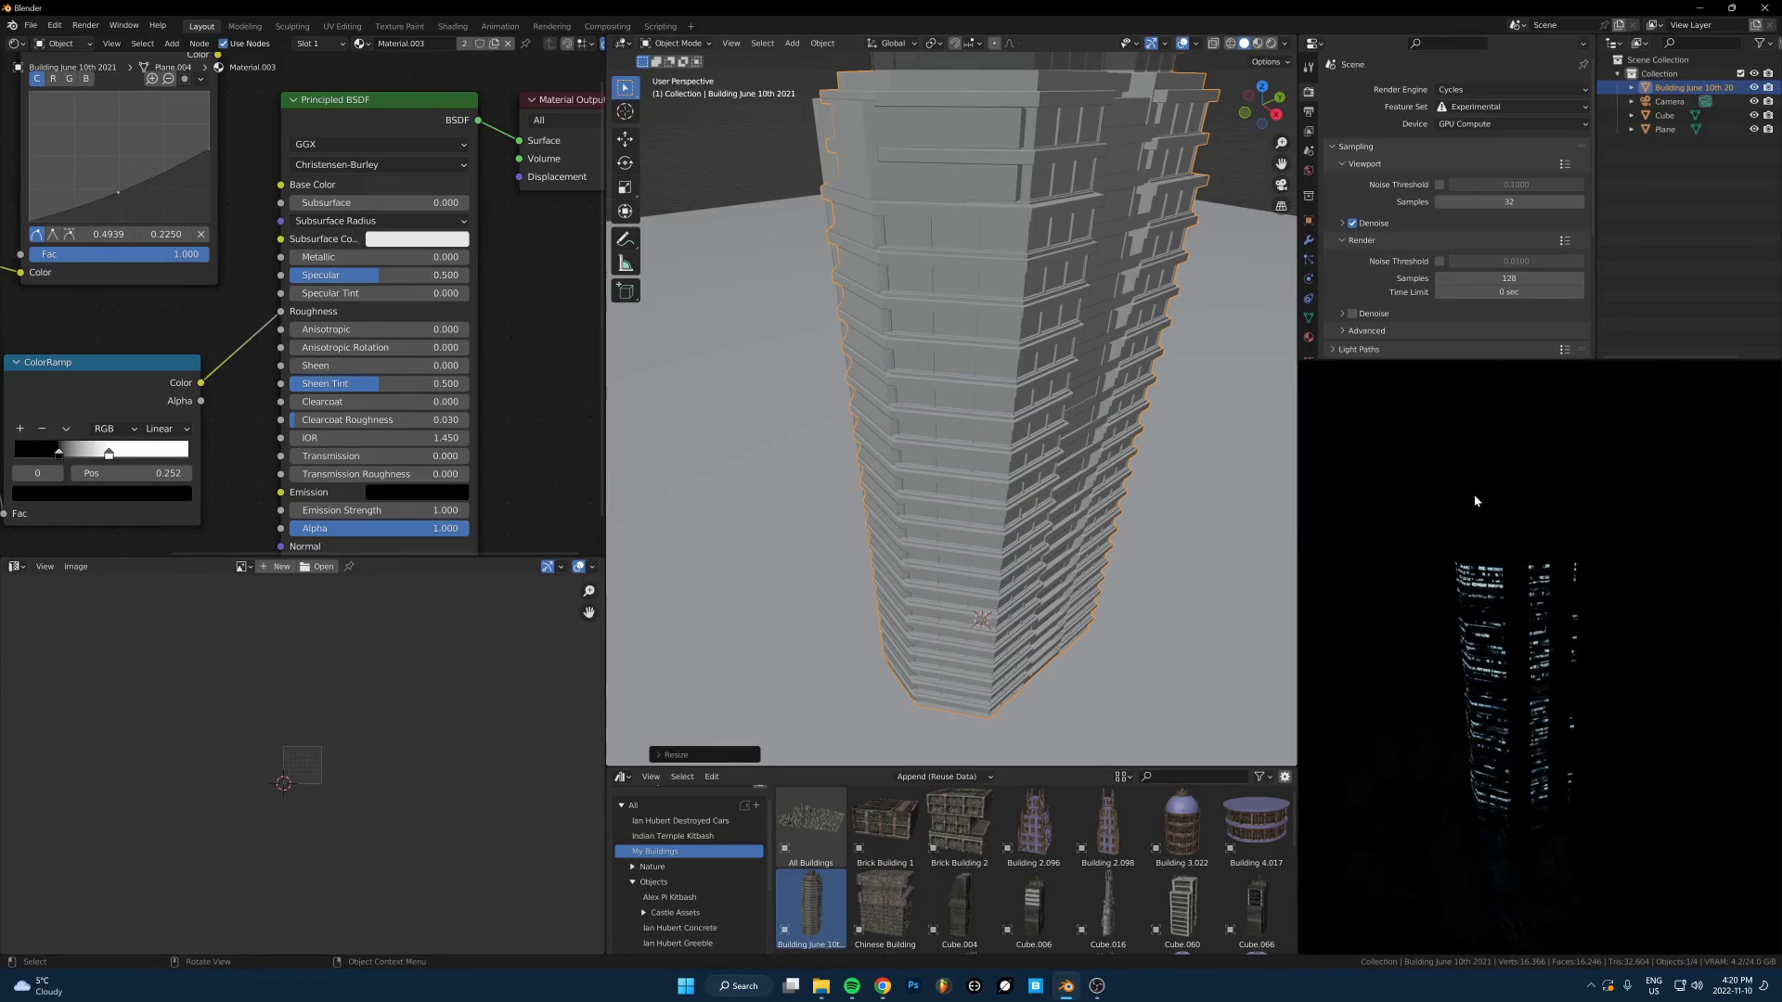
{"action": "scroll", "coordinate": [967, 377], "scroll_direction": "down", "scroll_amount": 6}
{"action": "scroll", "coordinate": [965, 385], "scroll_direction": "up", "scroll_amount": 7}
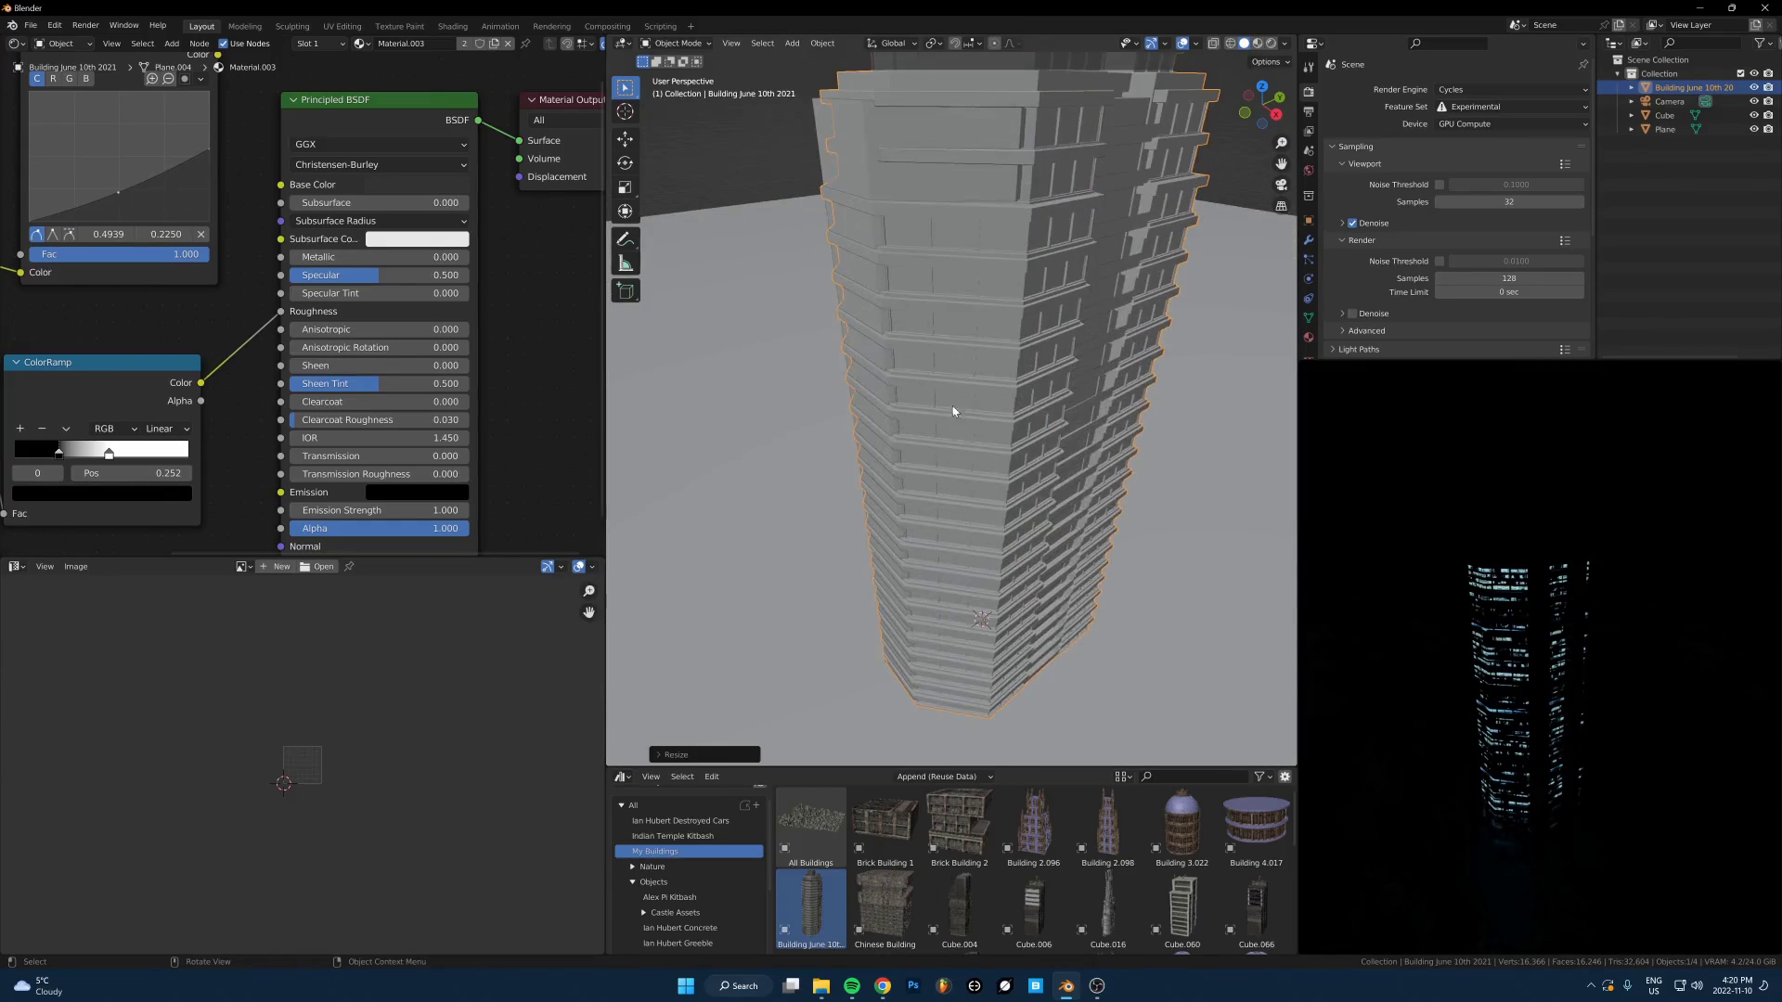
{"action": "left_click", "coordinate": [962, 228], "text": "shift"}
{"action": "scroll", "coordinate": [956, 408], "scroll_direction": "down", "scroll_amount": 7}
{"action": "key", "text": "shift+d"}
{"action": "key", "text": "shift+z"}
{"action": "left_click", "coordinate": [933, 403]}
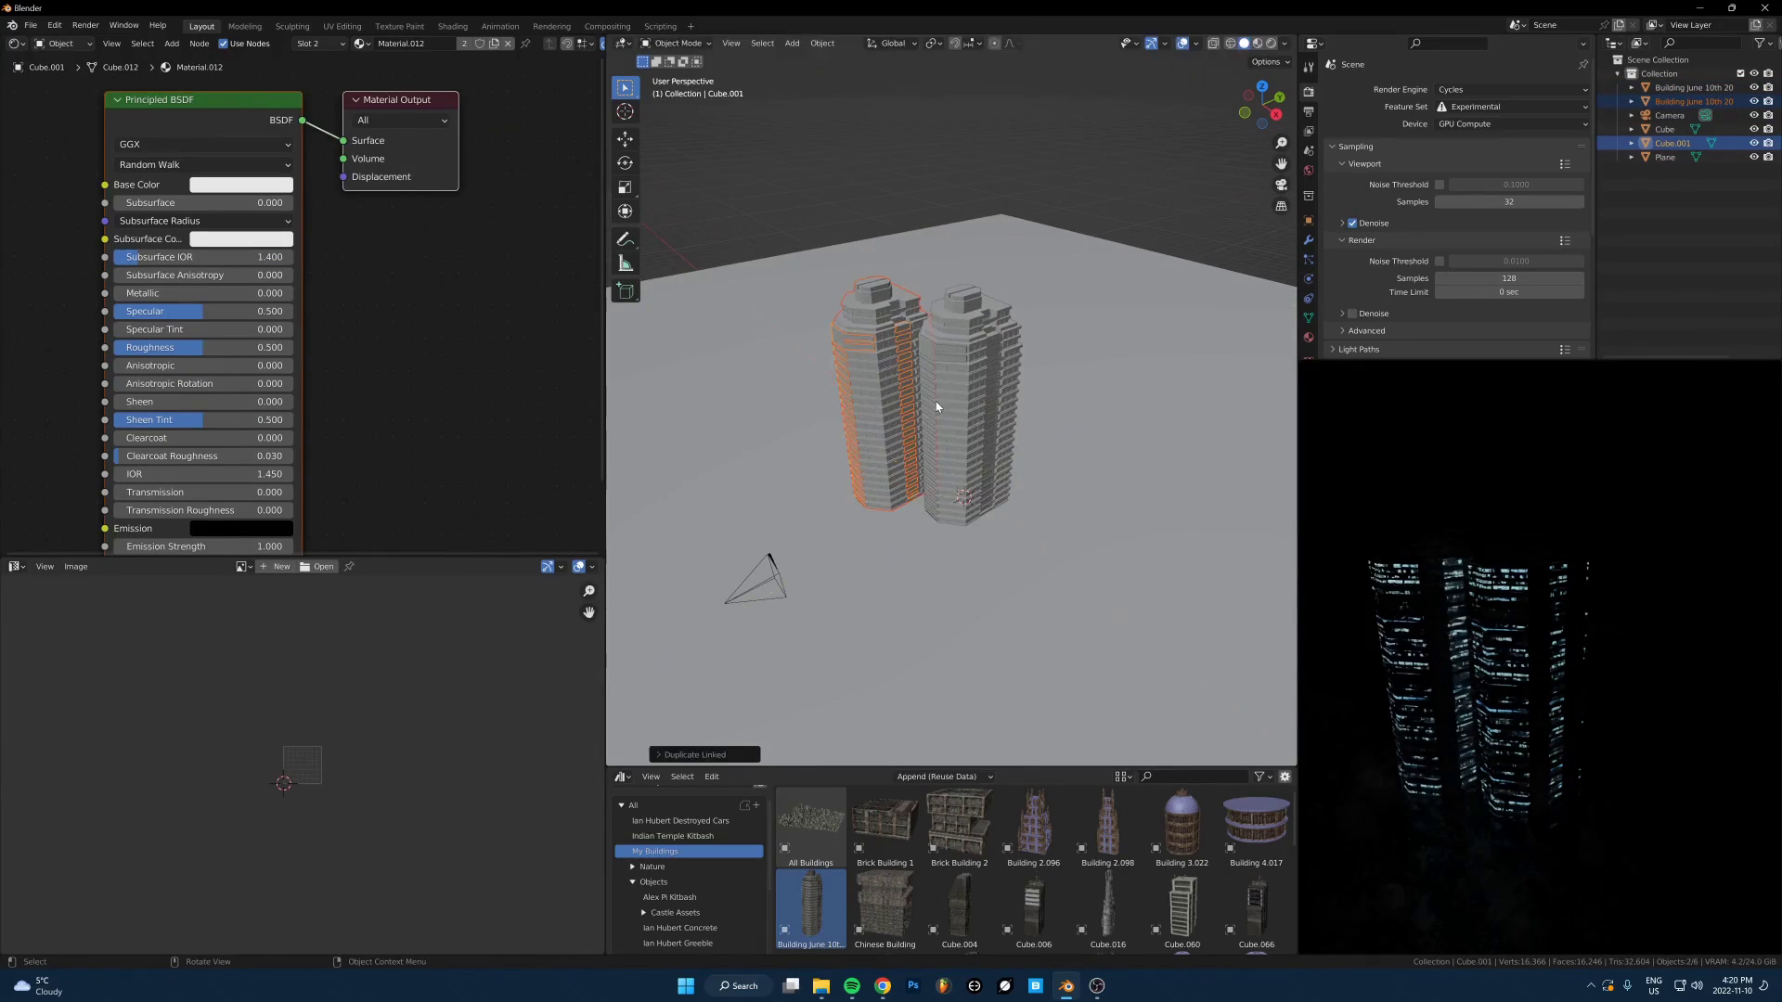
Place two more linked tower copies on the ground plane and rotate the last one 90° about Z
{"action": "key", "text": "alt+d"}
{"action": "key", "text": "shift+z"}
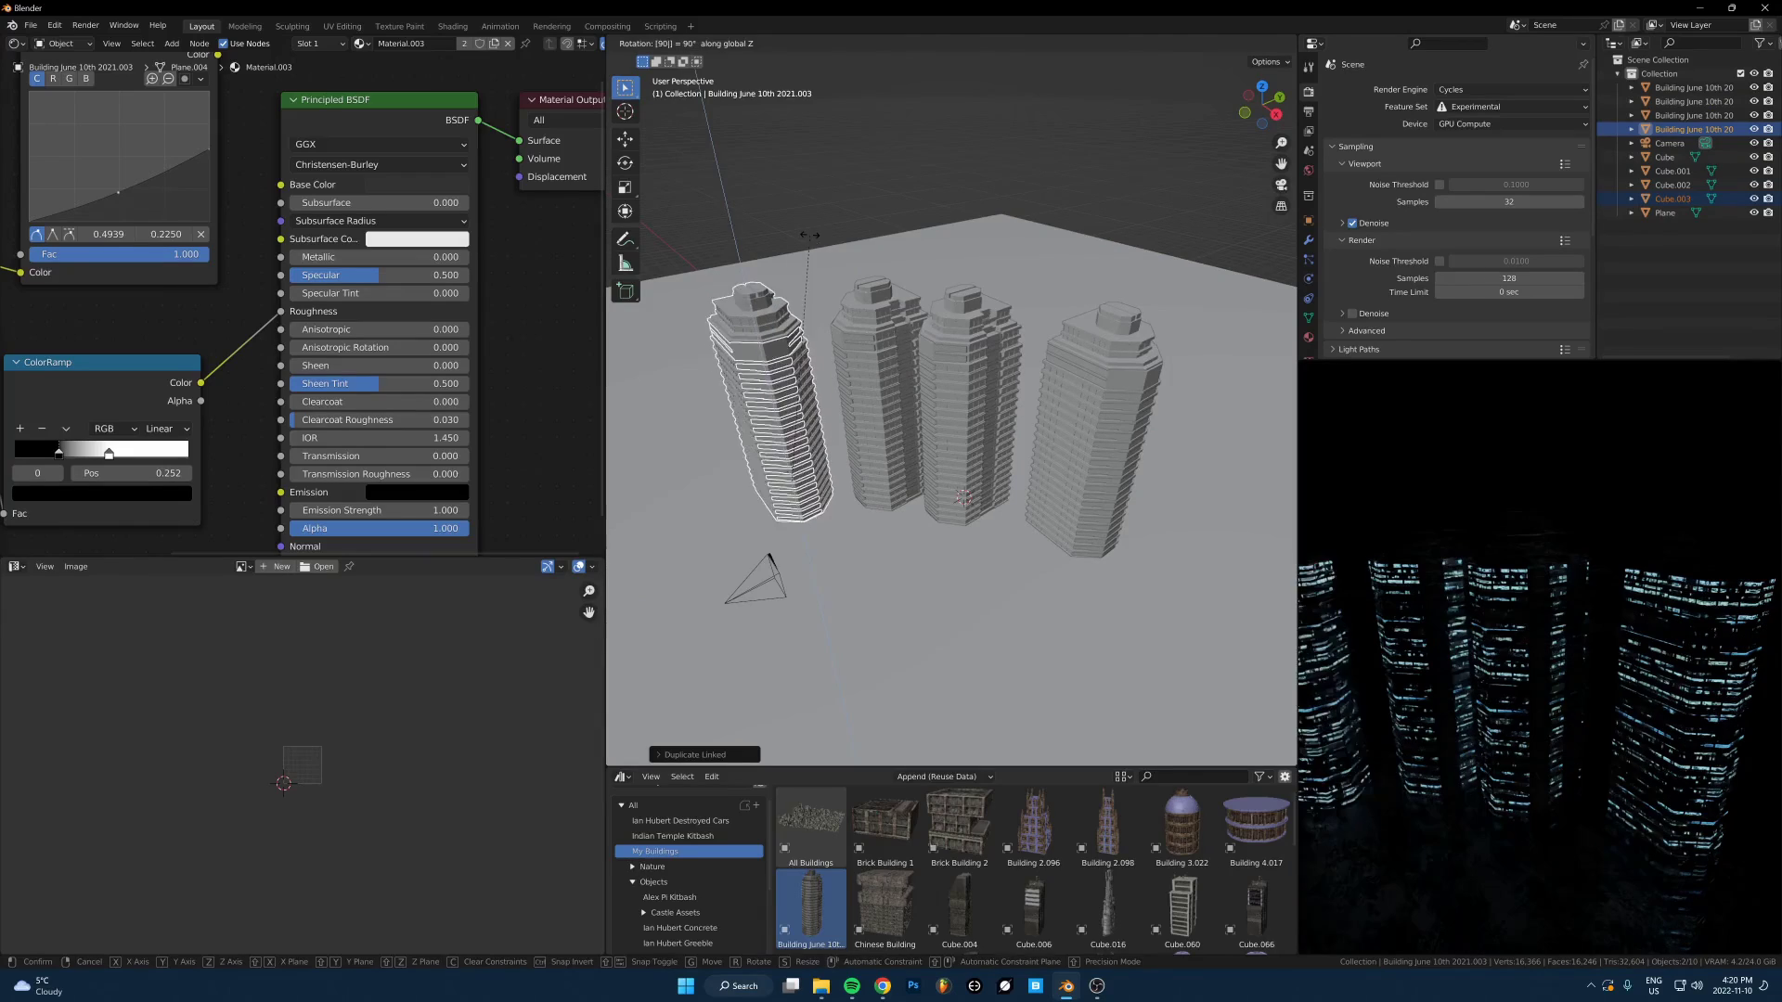
{"action": "left_click", "coordinate": [1036, 511]}
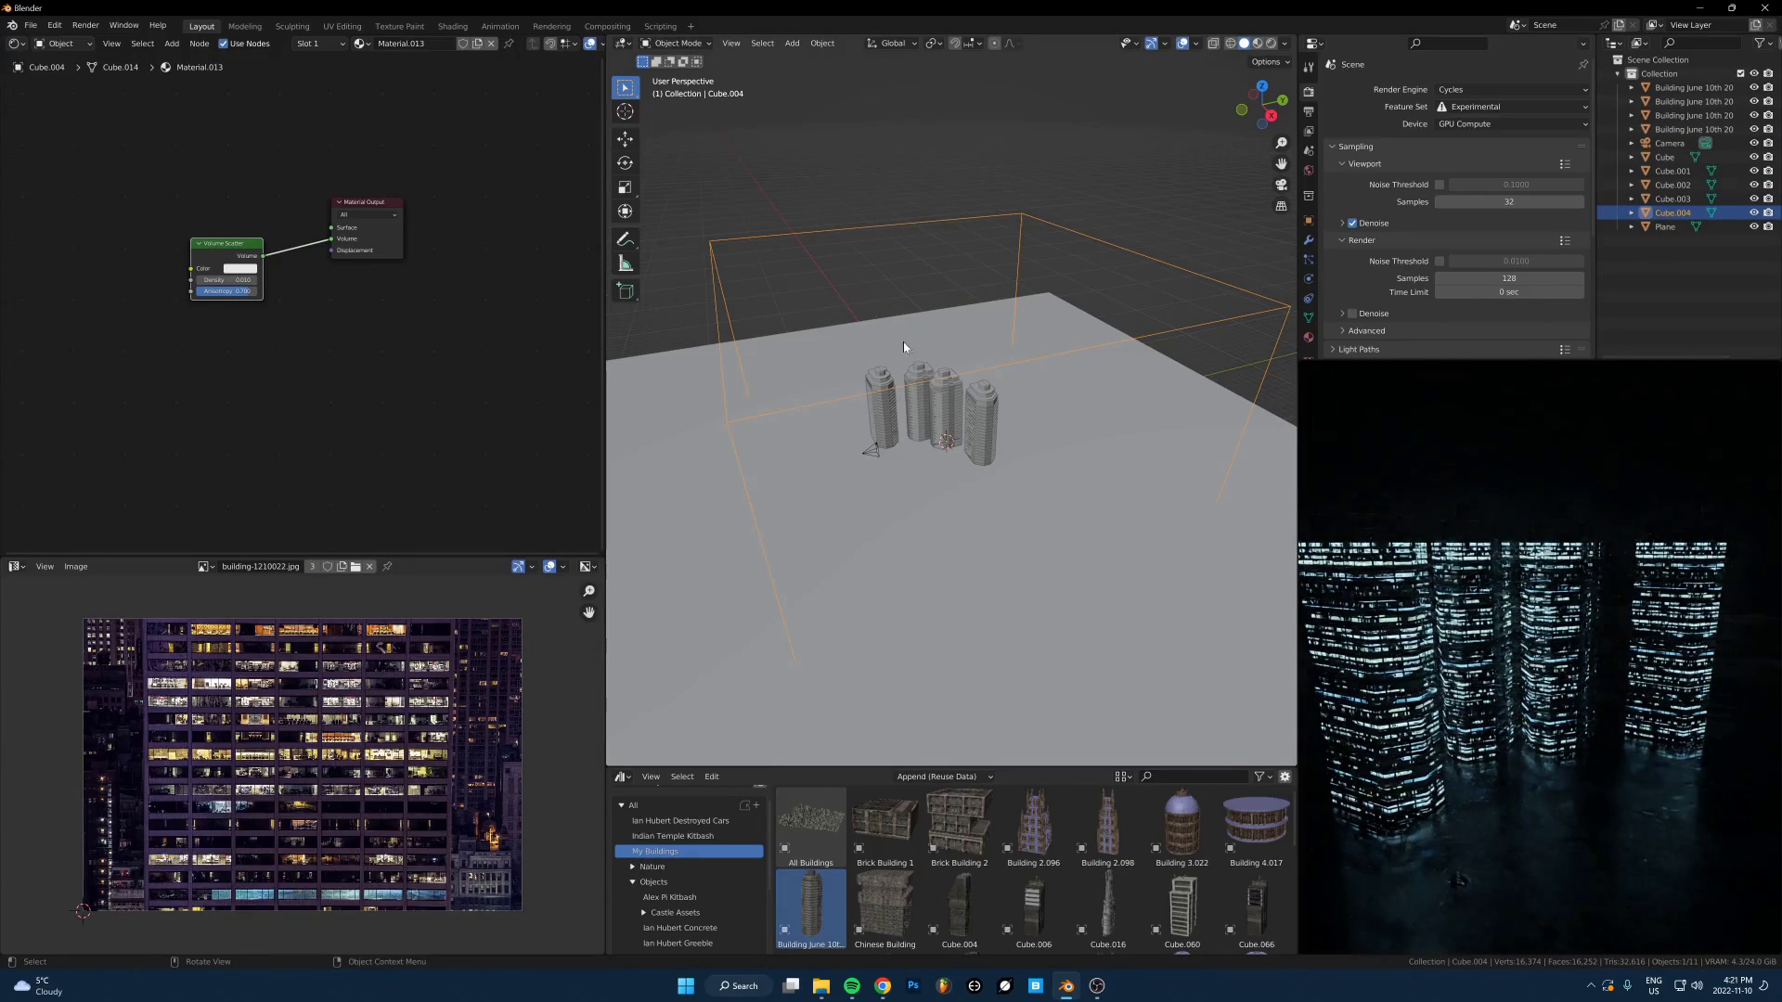
Duplicate the rightmost tower's detailed building and move the copy up along Z to stack it on the original
{"action": "scroll", "coordinate": [904, 342], "scroll_direction": "up", "scroll_amount": 8}
{"action": "middle_click_drag", "start_coordinate": [1042, 404], "coordinate": [998, 414], "text": "shift"}
{"action": "left_click", "coordinate": [1008, 418]}
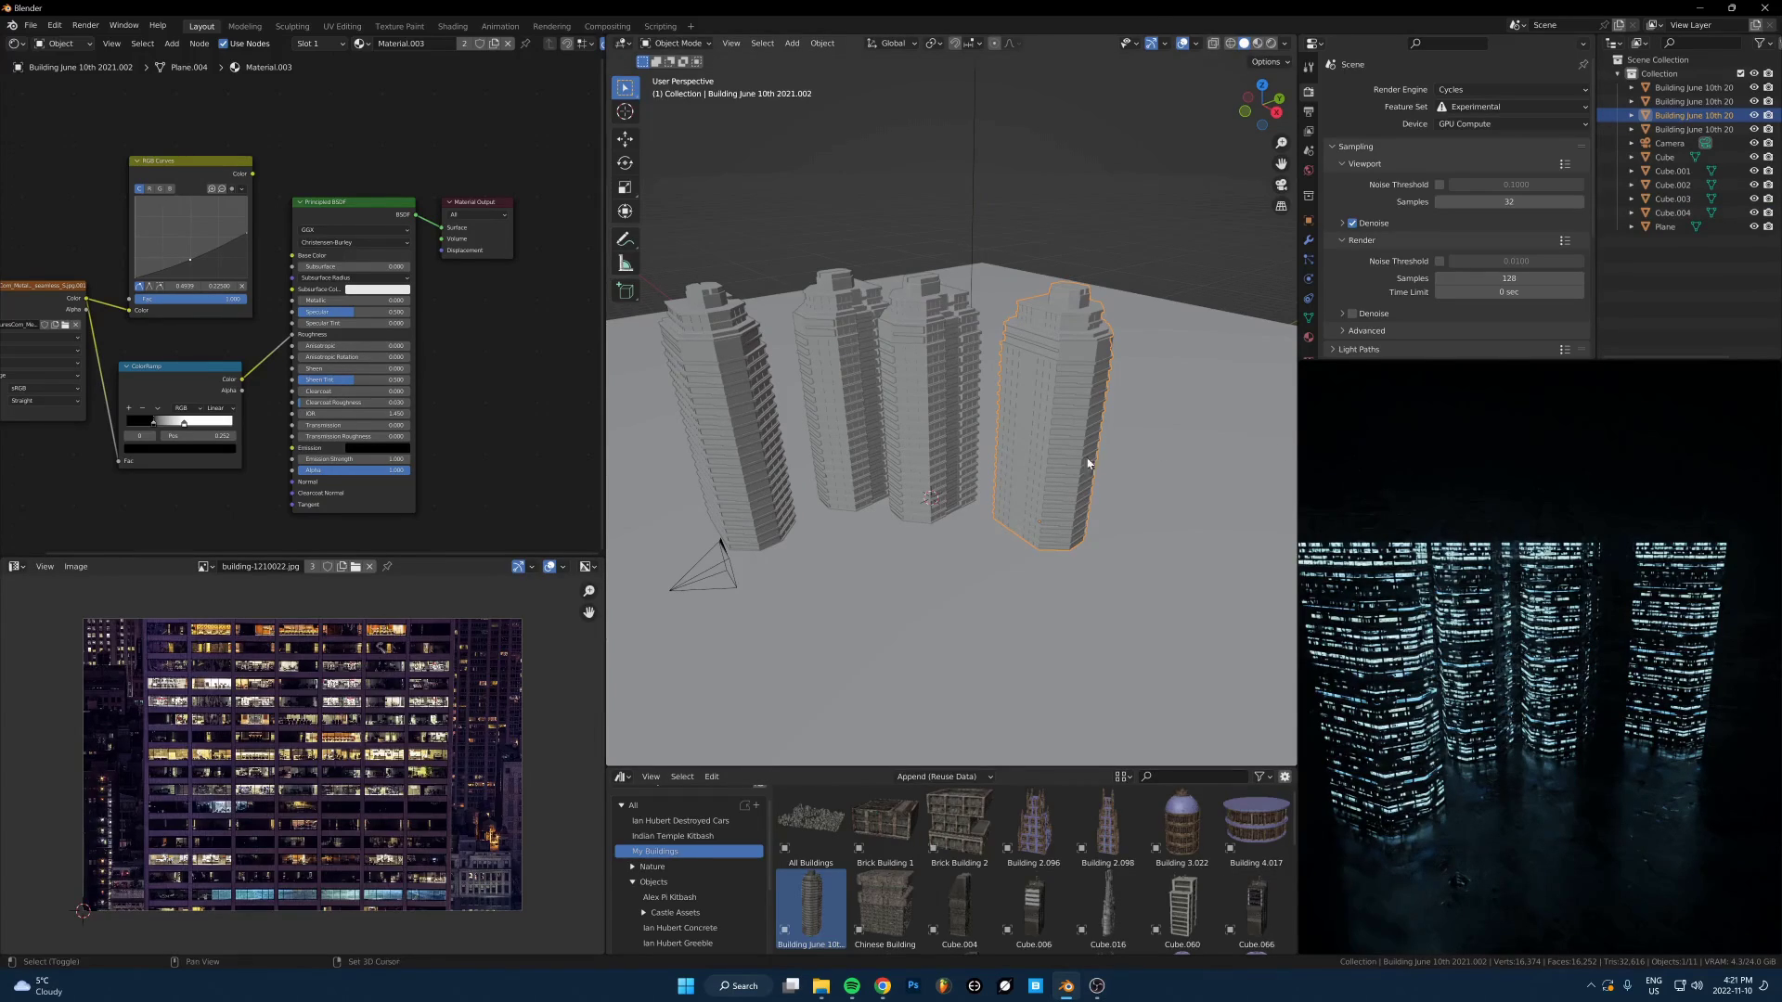
{"action": "middle_click_drag", "start_coordinate": [1089, 463], "coordinate": [933, 388], "text": "shift"}
{"action": "key", "text": "shift+d"}
{"action": "key", "text": "z"}
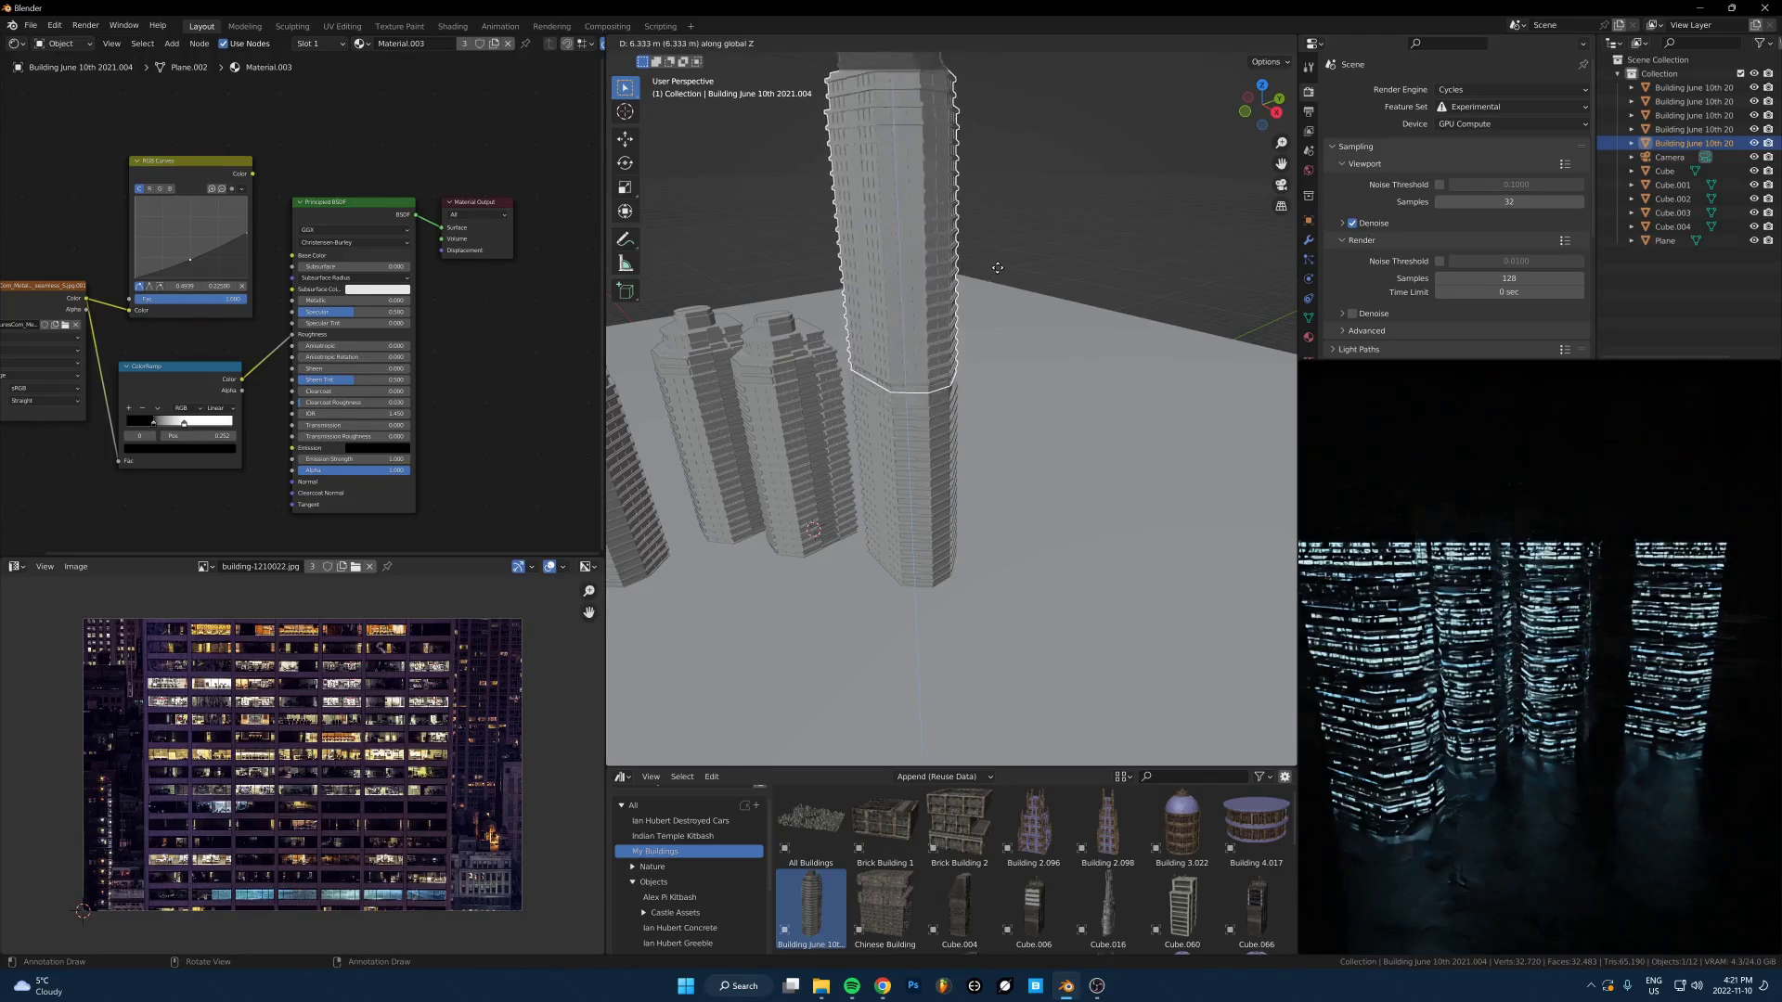
{"action": "left_click", "coordinate": [963, 357]}
Raise the top faces of the rightmost tower's block about 7 m along Z to fill the stacked building
{"action": "left_click", "coordinate": [937, 397]}
{"action": "key", "text": "Tab"}
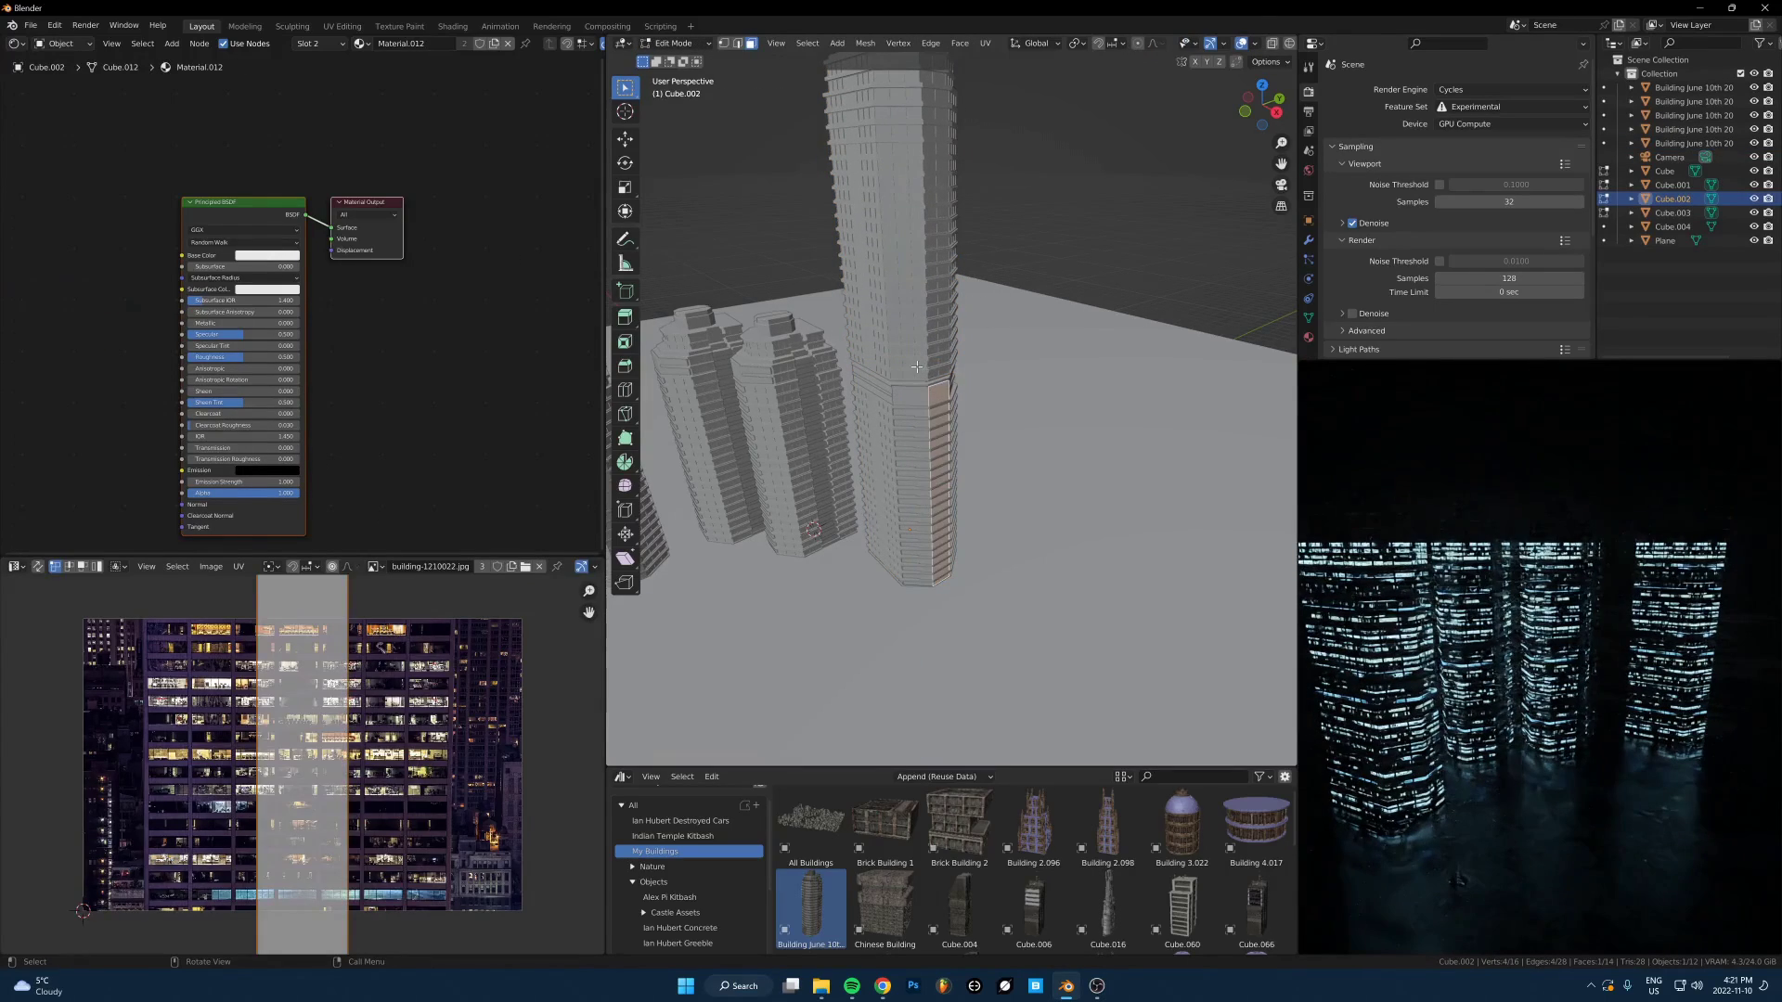
{"action": "left_click", "coordinate": [911, 367]}
{"action": "key", "text": "alt+z"}
{"action": "left_click_drag", "start_coordinate": [978, 332], "coordinate": [851, 387]}
{"action": "key", "text": "alt+z"}
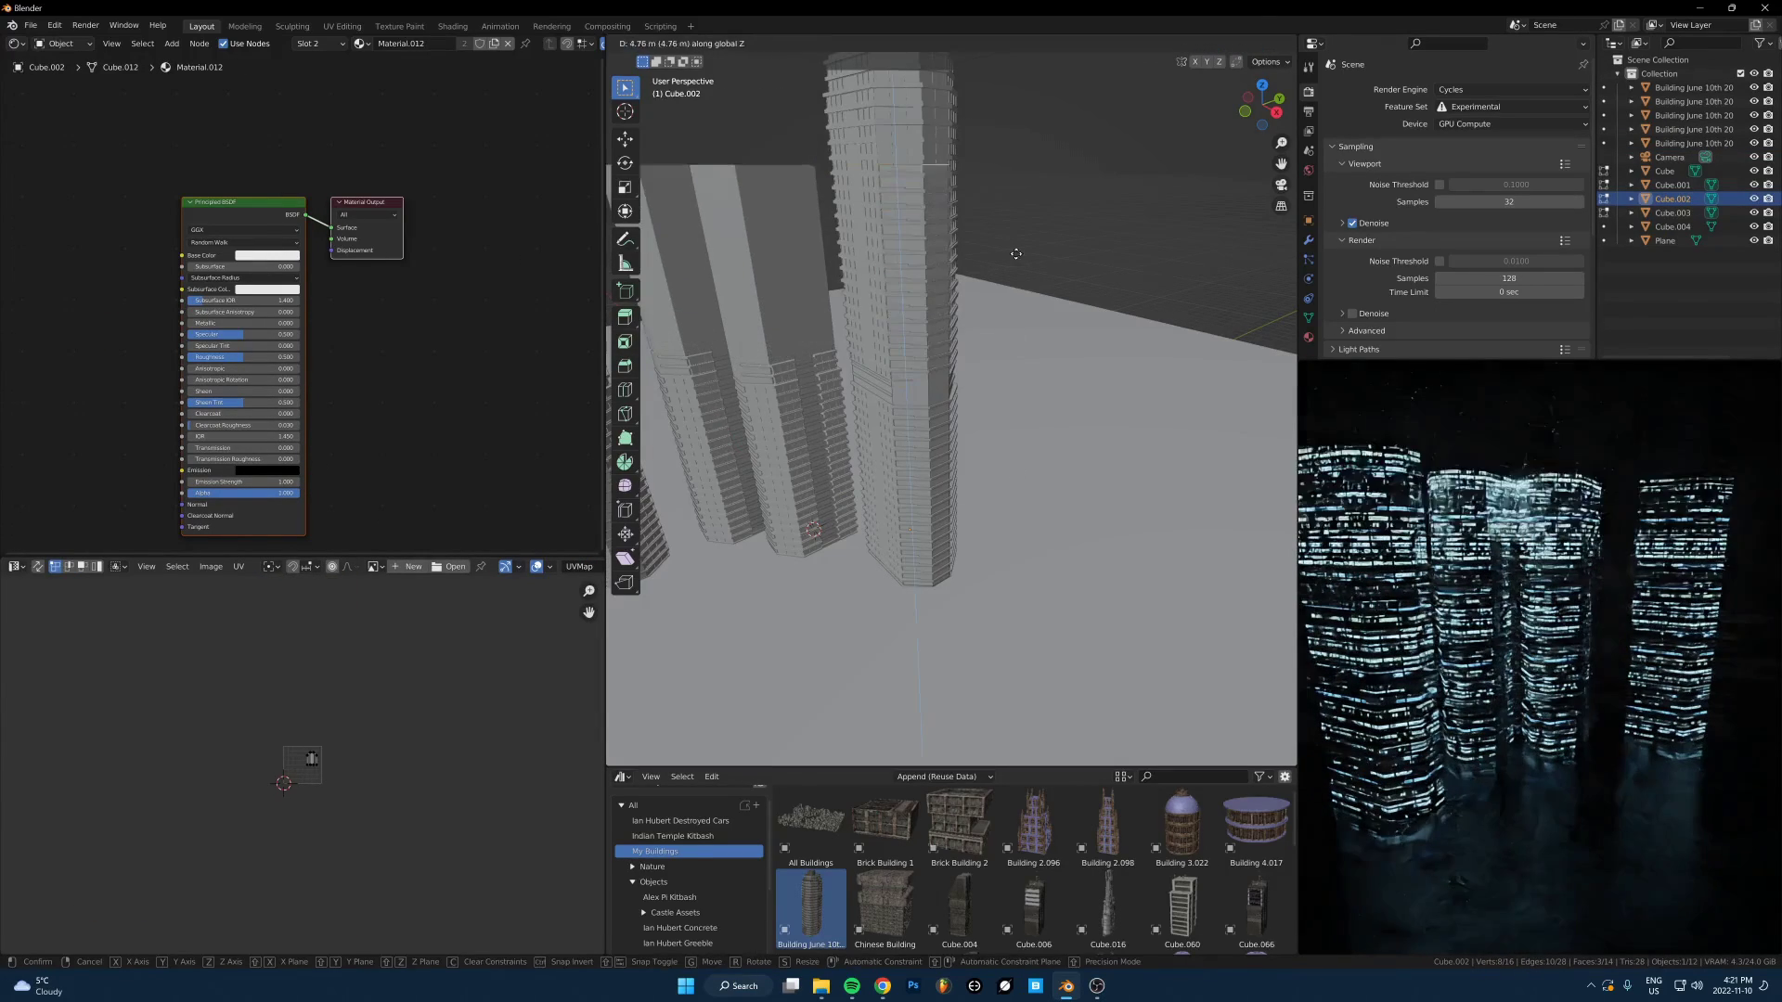
{"action": "middle_click_drag", "start_coordinate": [1014, 234], "coordinate": [1038, 291]}
{"action": "key", "text": "g"}
{"action": "key", "text": "z"}
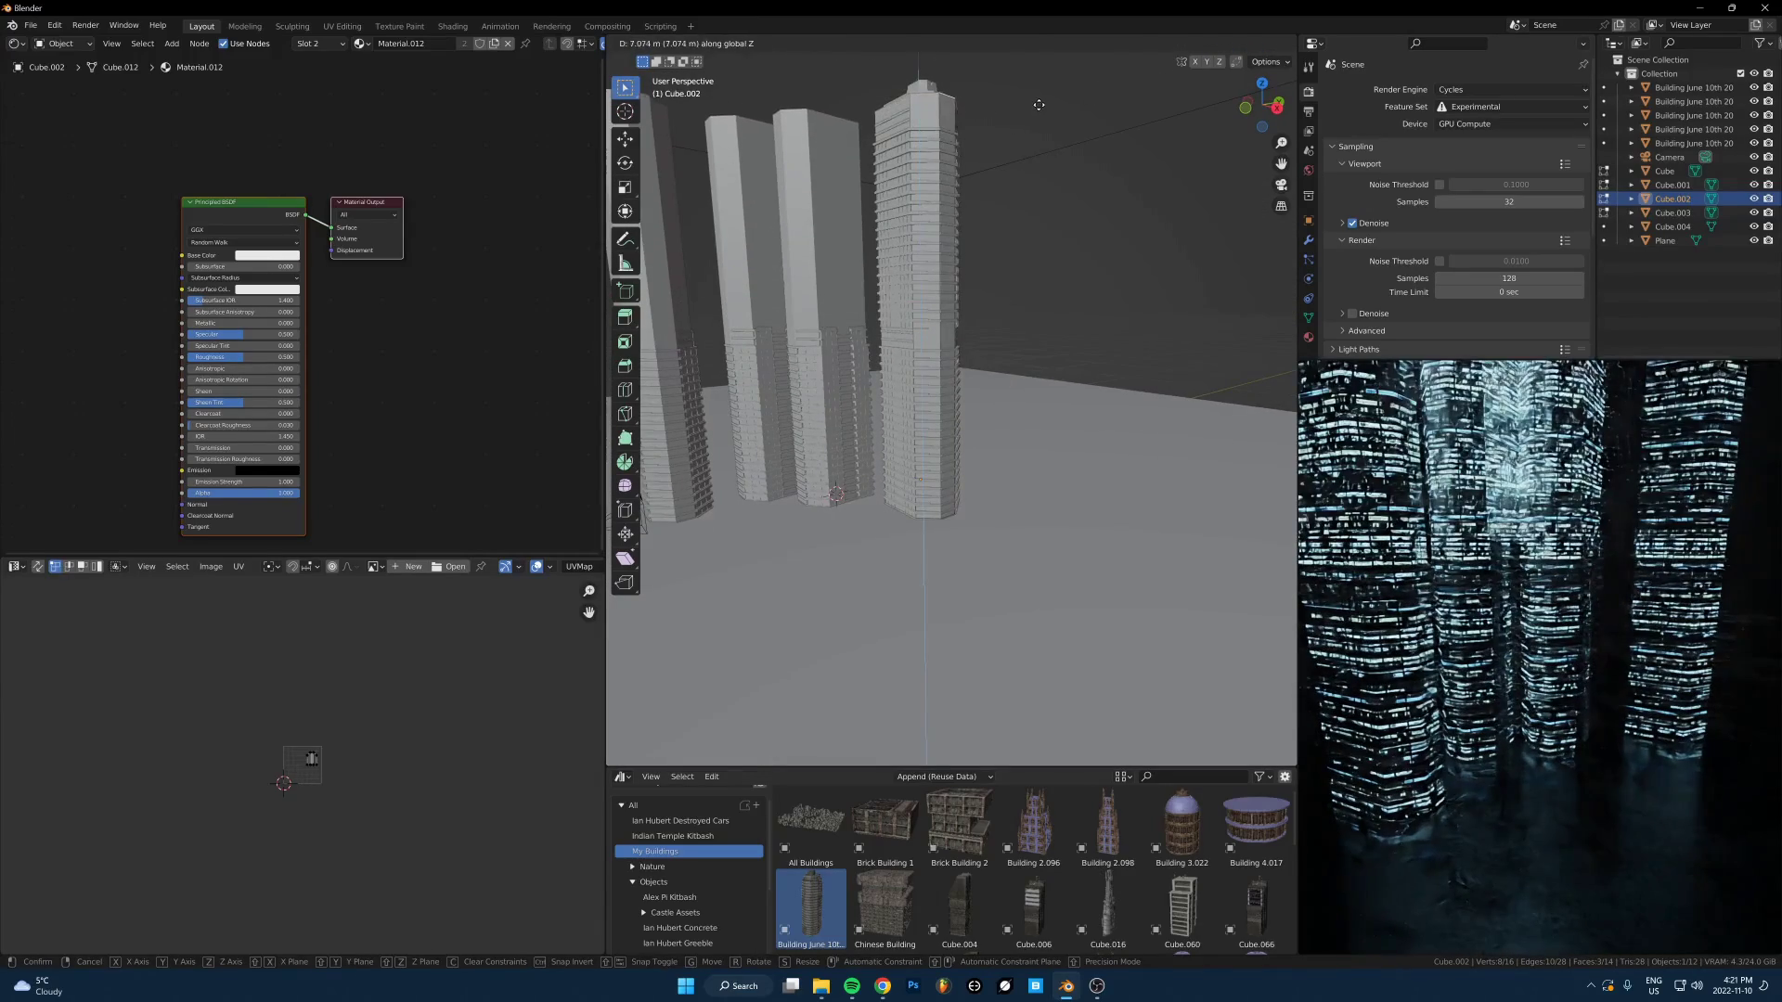
{"action": "left_click", "coordinate": [1037, 106]}
{"action": "scroll", "coordinate": [1652, 701], "scroll_direction": "down", "scroll_amount": 4}
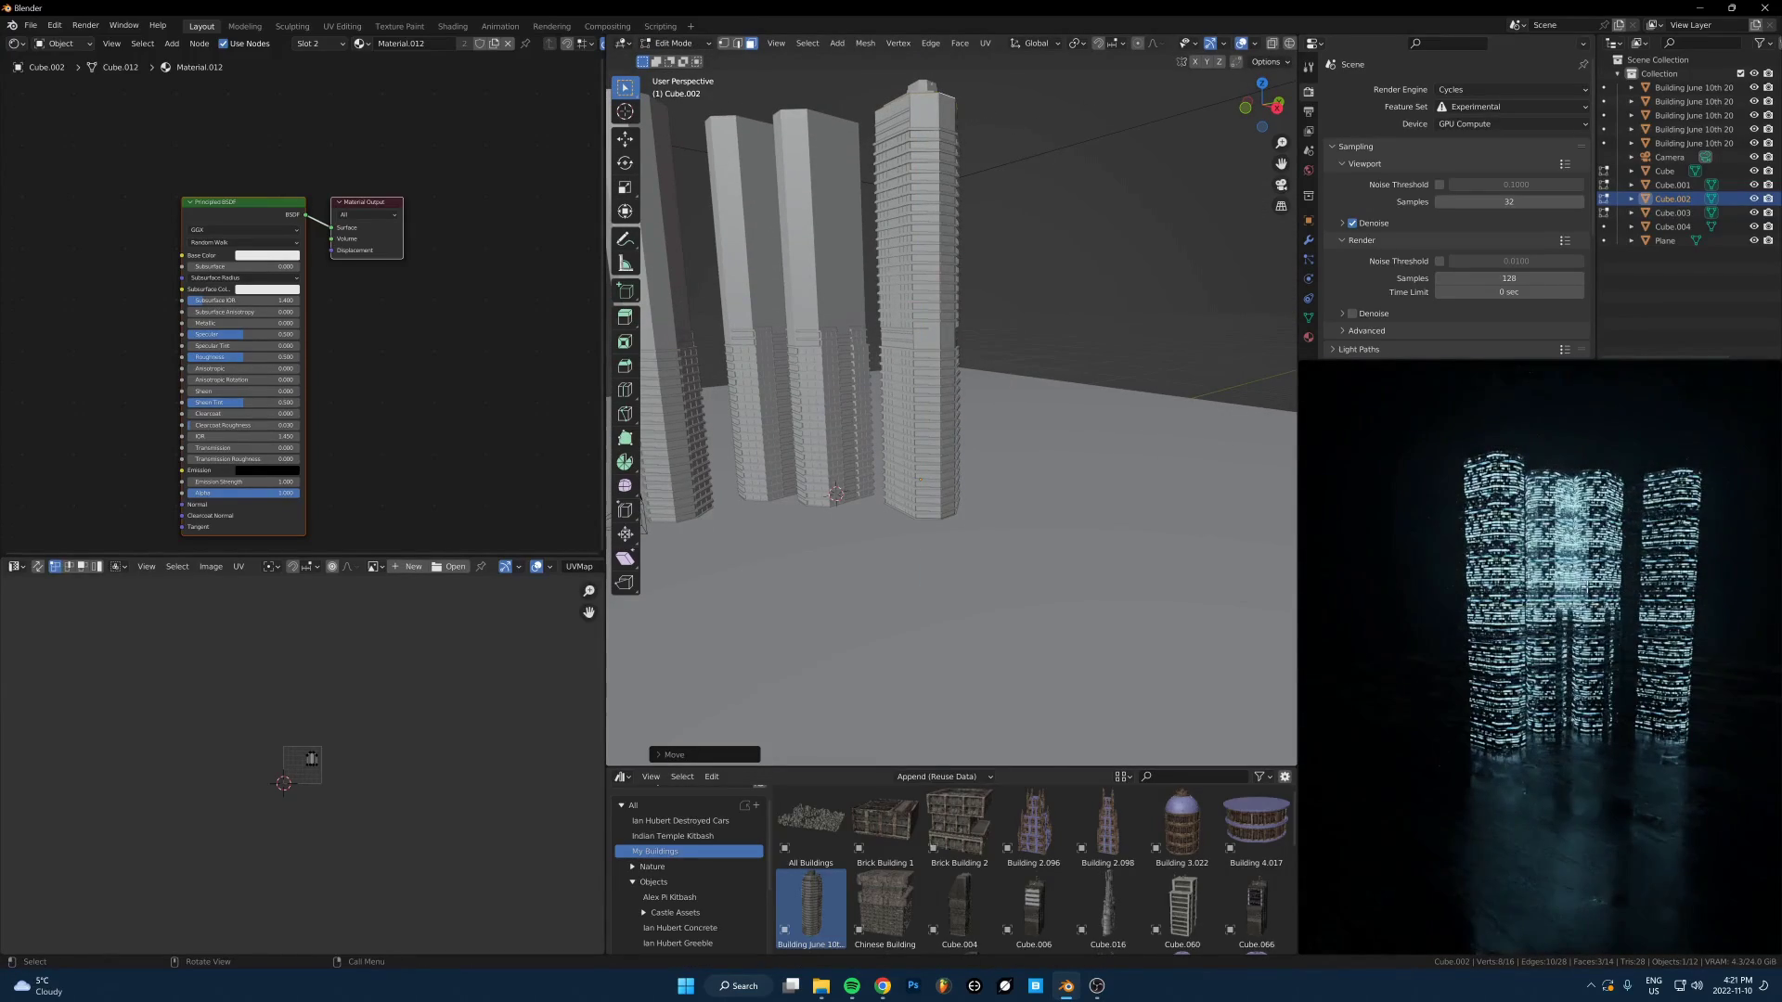
{"action": "scroll", "coordinate": [1598, 604], "scroll_direction": "up", "scroll_amount": 4}
{"action": "key", "text": "Tab"}
{"action": "middle_click_drag", "start_coordinate": [766, 364], "coordinate": [883, 365], "text": "shift"}
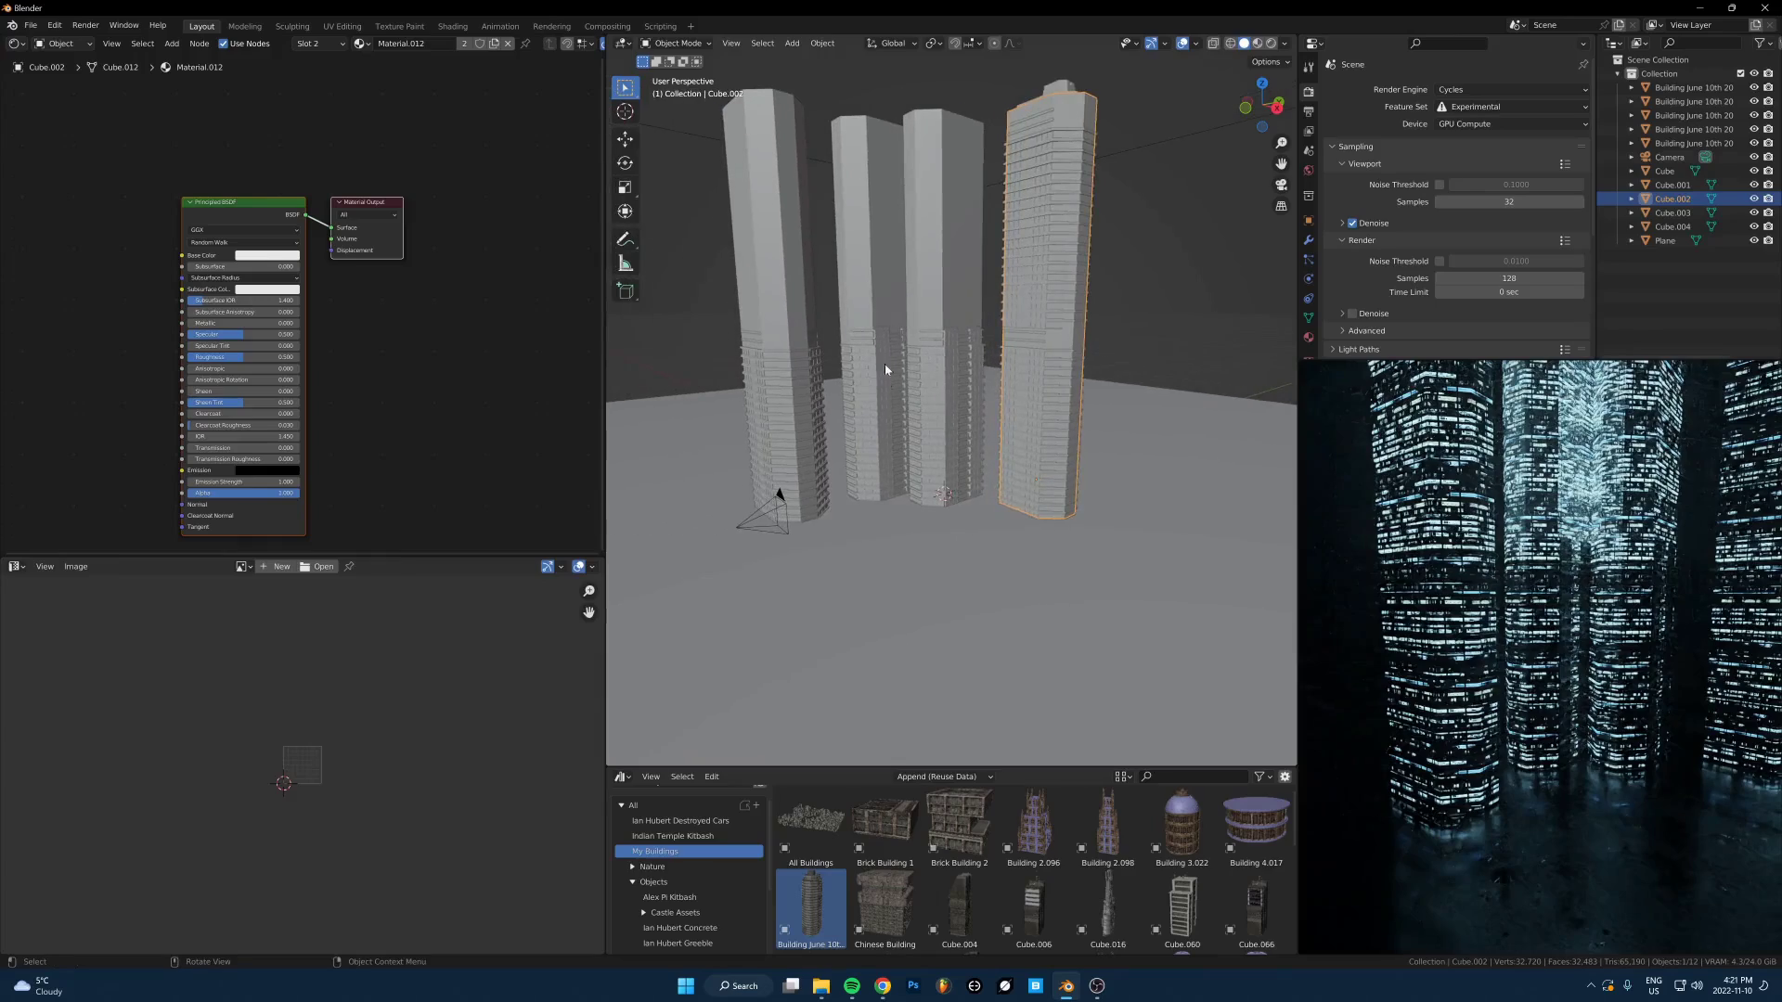
{"action": "key", "text": "Tab"}
{"action": "left_click_drag", "start_coordinate": [1165, 342], "coordinate": [1032, 370], "text": "shift"}
{"action": "key", "text": "ctrl+r"}
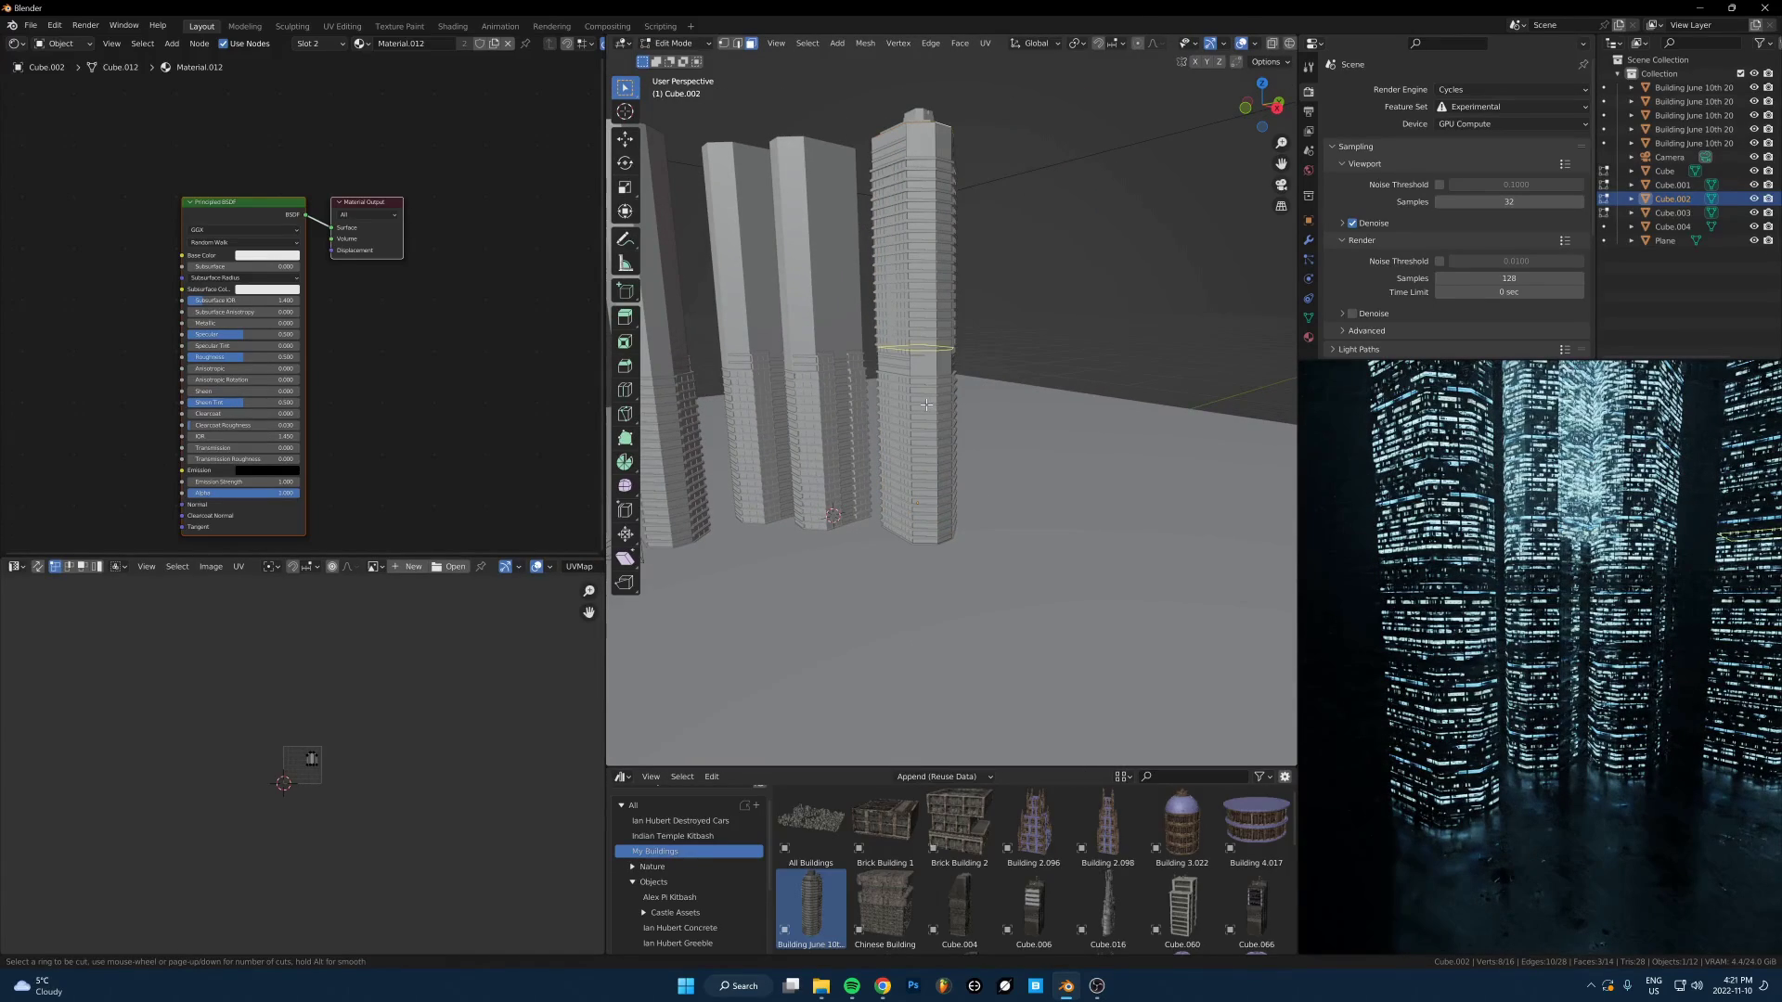
{"action": "right_click", "coordinate": [921, 414]}
{"action": "middle_click_drag", "start_coordinate": [922, 414], "coordinate": [1119, 417], "text": "shift"}
{"action": "key", "text": "Tab"}
Add nine evenly spaced horizontal loop cuts to the leftmost tower's block
{"action": "left_click", "coordinate": [876, 327]}
{"action": "key", "text": "g"}
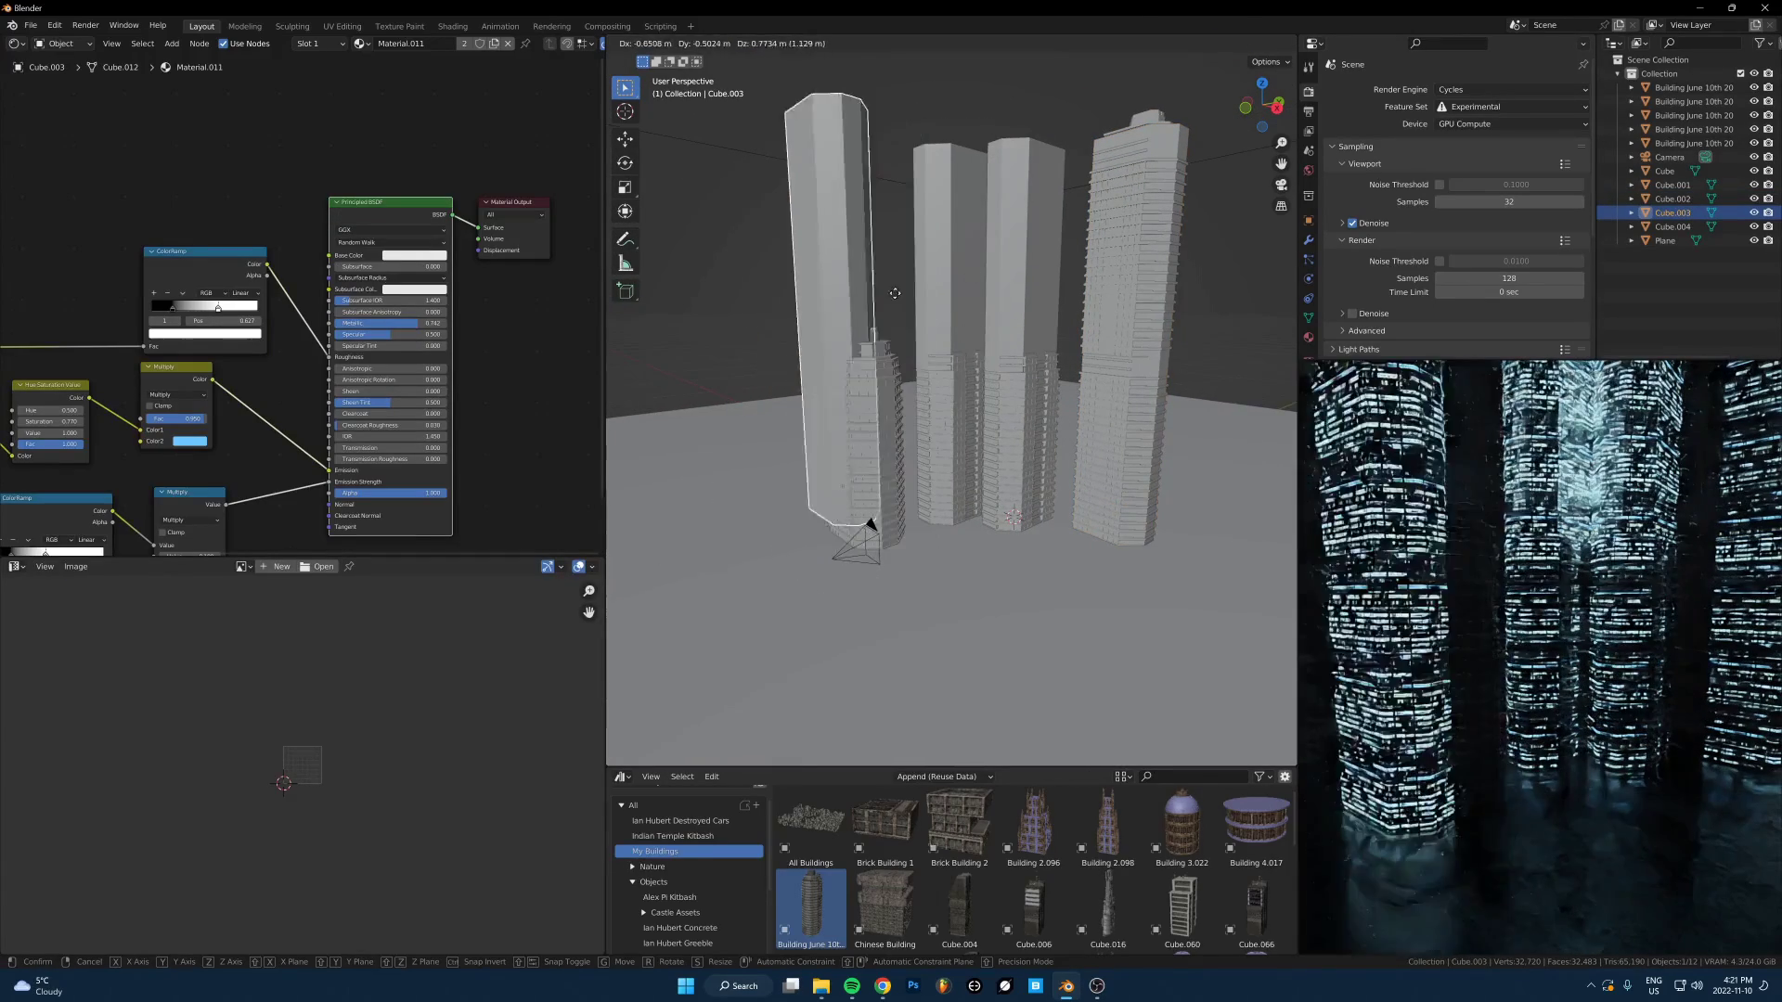
{"action": "right_click", "coordinate": [884, 307]}
{"action": "key", "text": "Tab"}
{"action": "key", "text": "ctrl+r"}
{"action": "scroll", "coordinate": [871, 299], "scroll_direction": "up", "scroll_amount": 6}
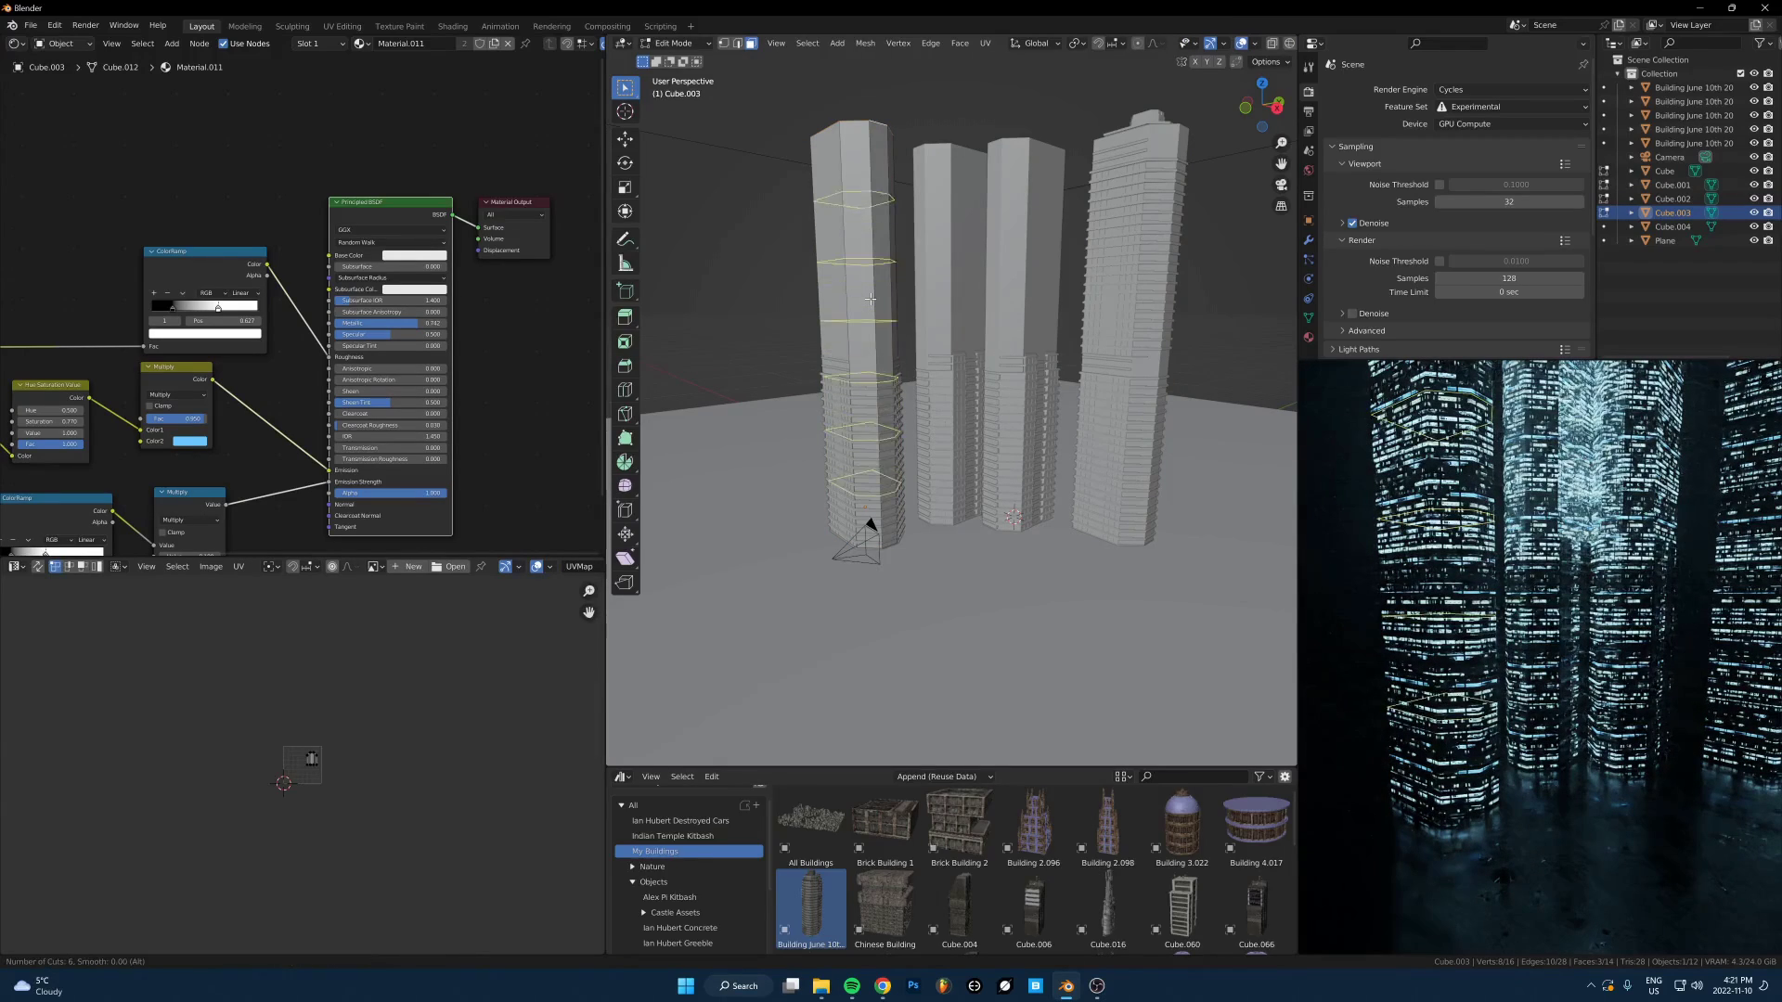
{"action": "scroll", "coordinate": [870, 299], "scroll_direction": "up", "scroll_amount": 2}
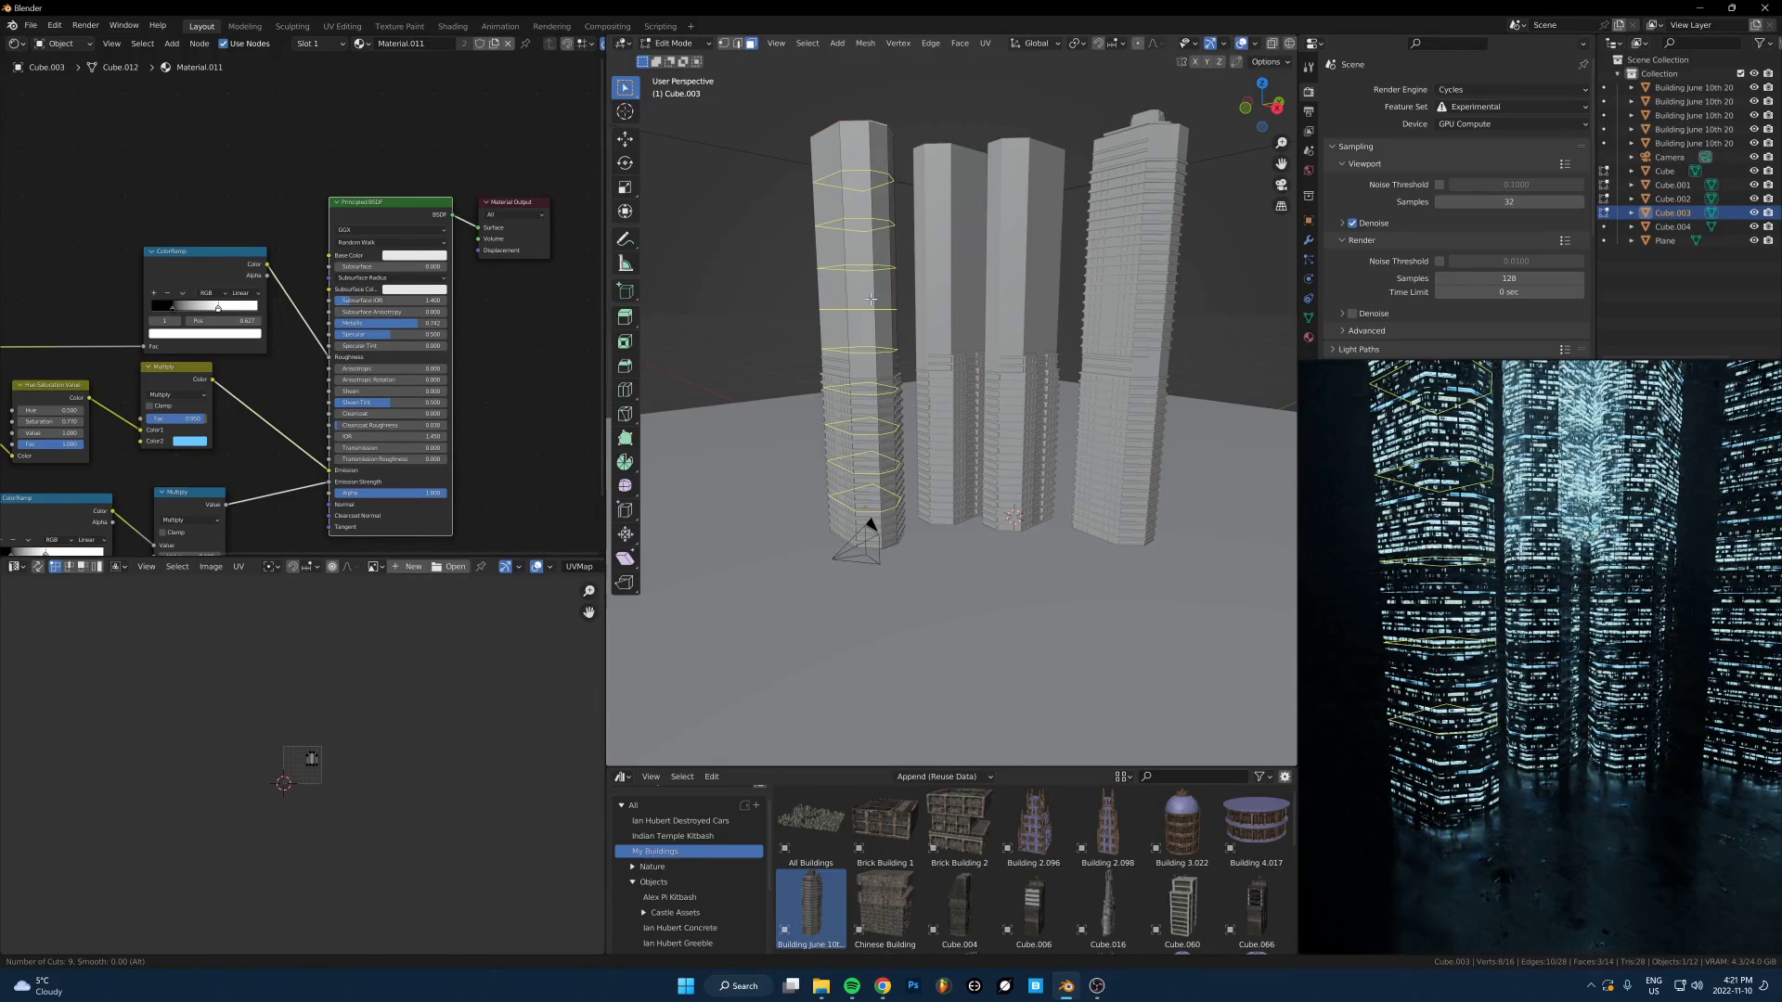
{"action": "left_click", "coordinate": [870, 299]}
{"action": "right_click", "coordinate": [871, 295]}
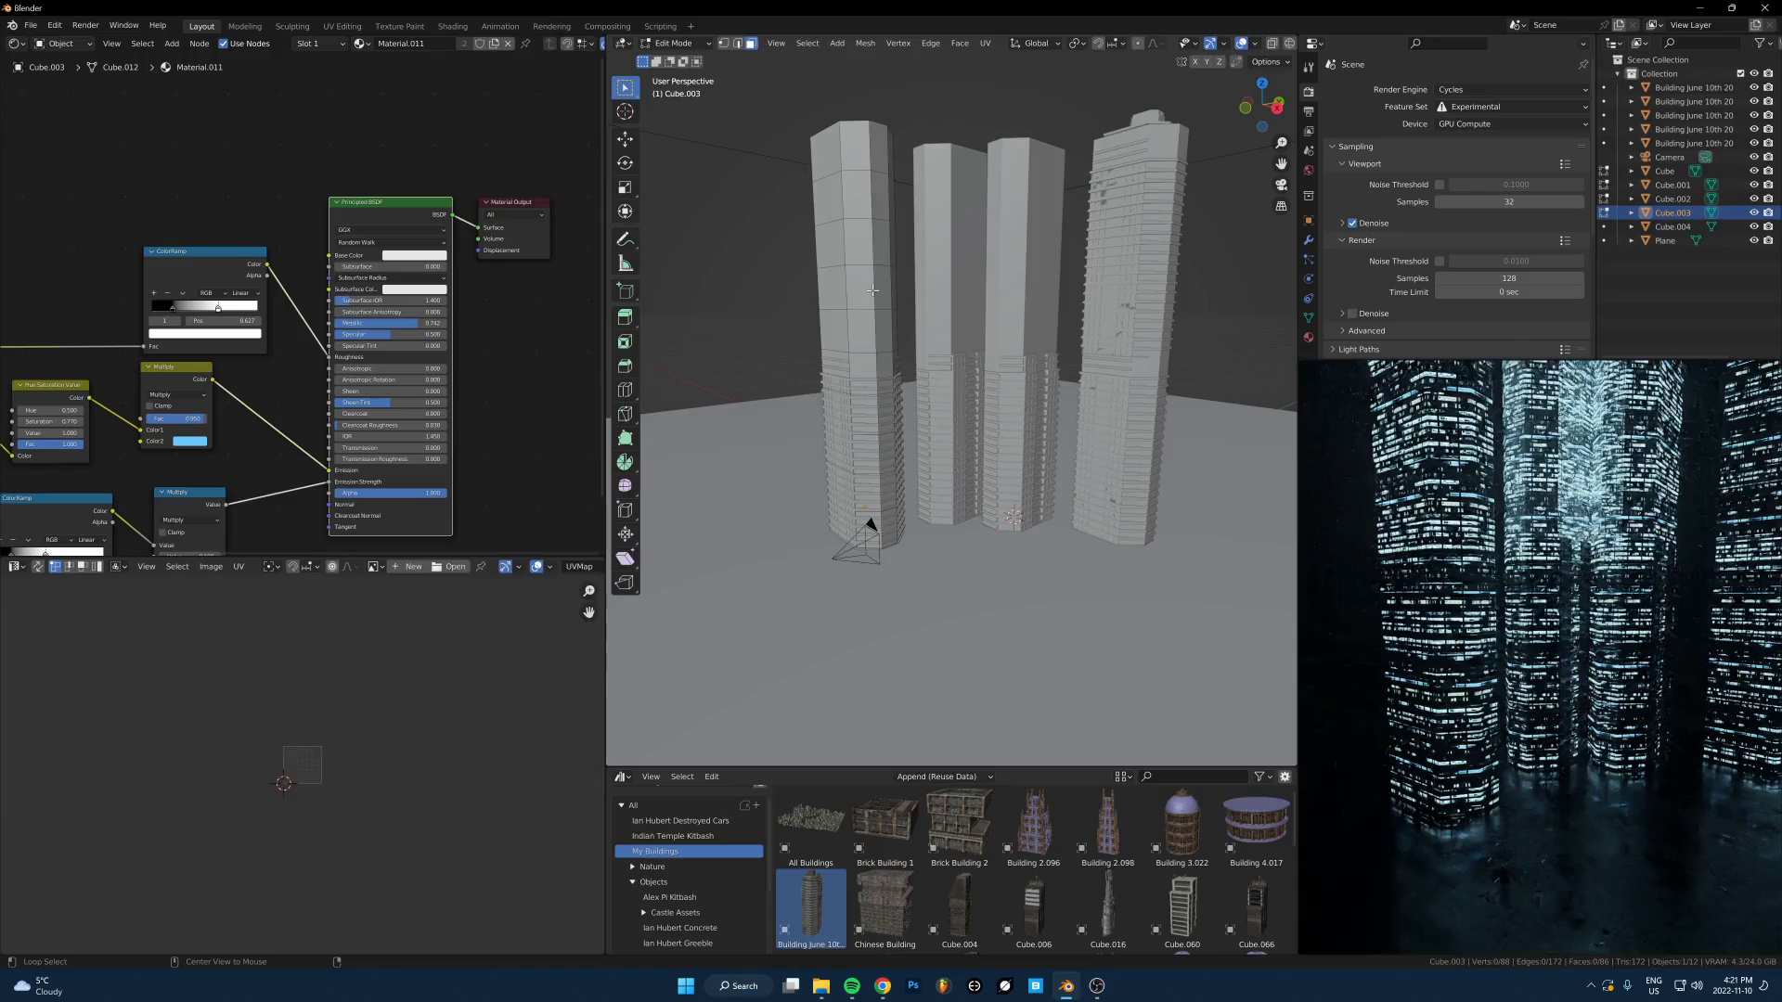
Select one ring of faces on the upper half of the leftmost tower's block and shift its UVs sideways over the window photo
{"action": "left_click", "coordinate": [873, 290], "text": "alt"}
{"action": "middle_click_drag", "start_coordinate": [897, 301], "coordinate": [931, 358], "text": "shift"}
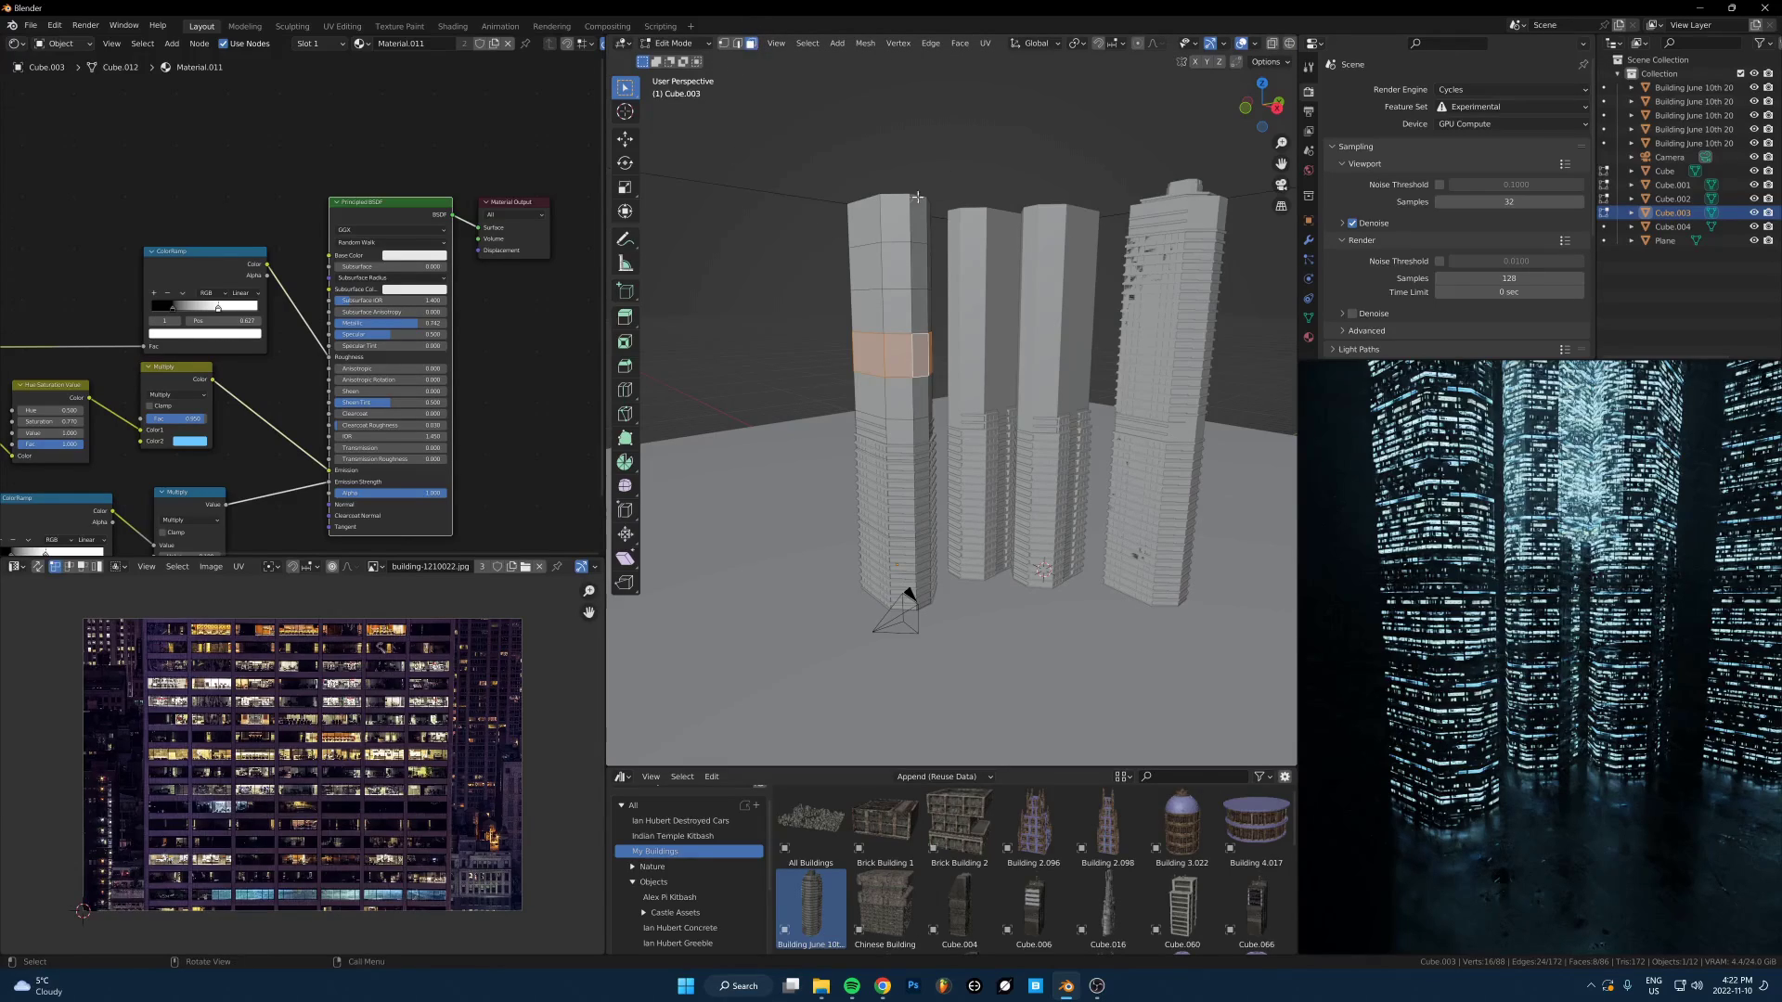
{"action": "left_click", "coordinate": [899, 354]}
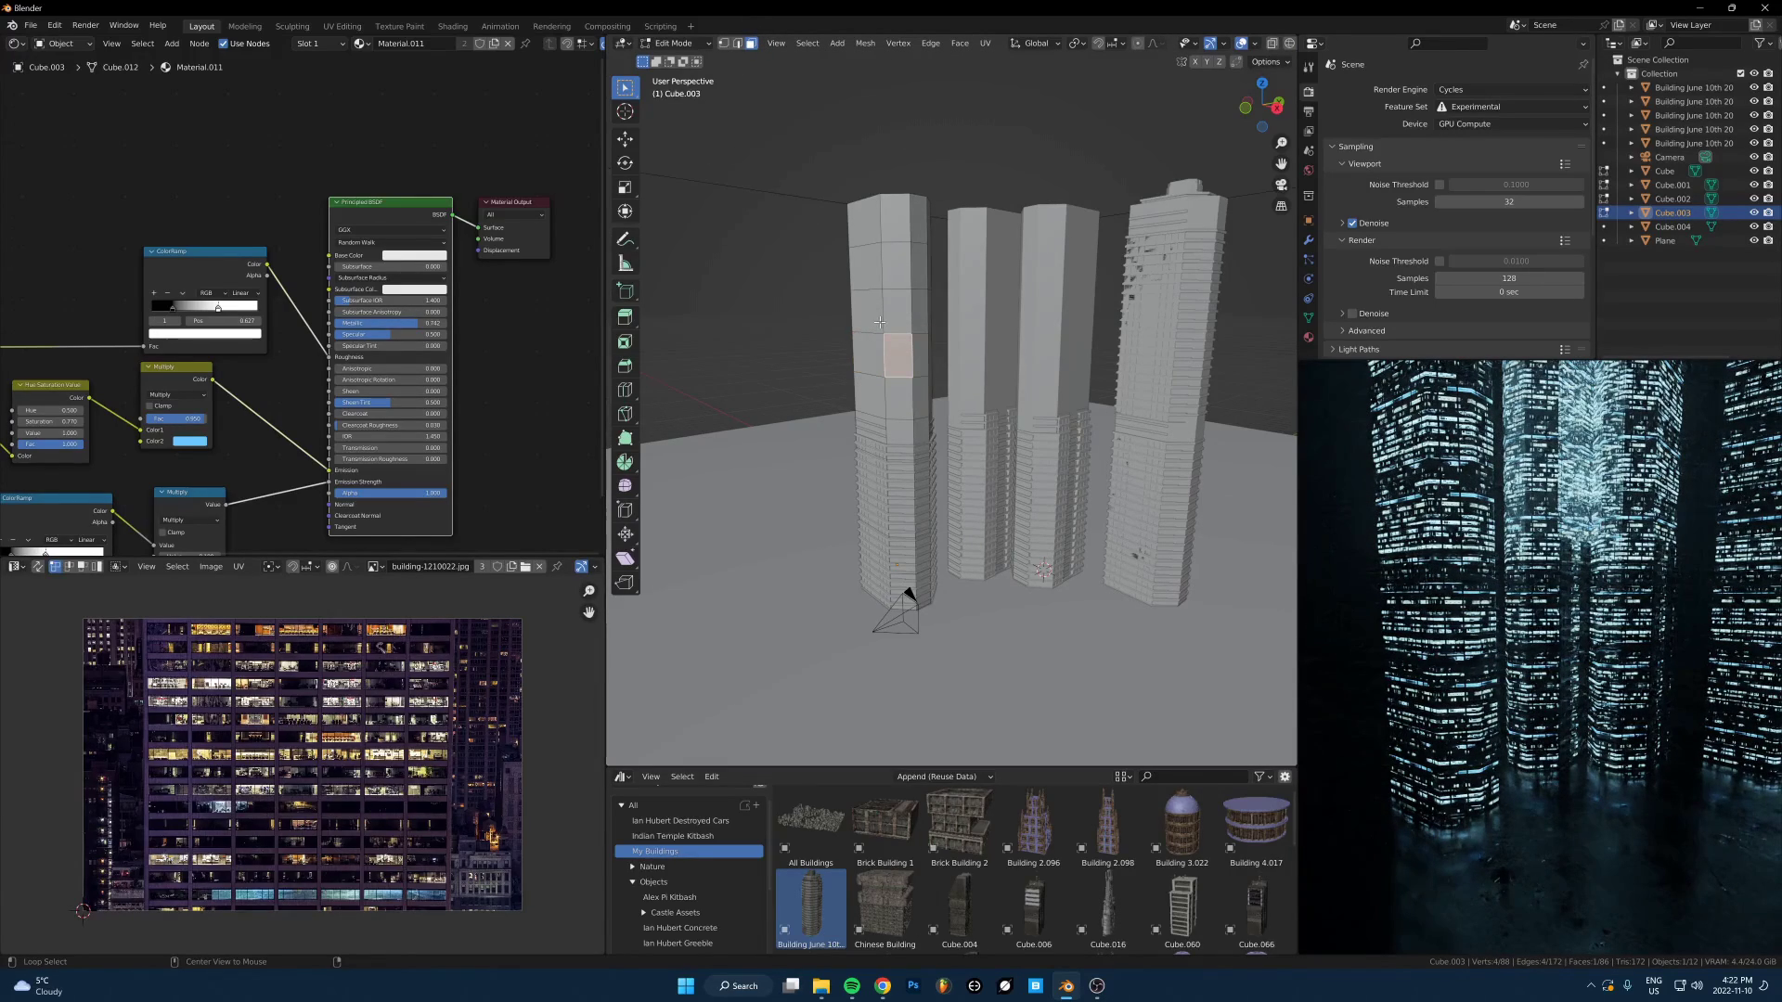
{"action": "left_click", "coordinate": [897, 296], "text": "alt"}
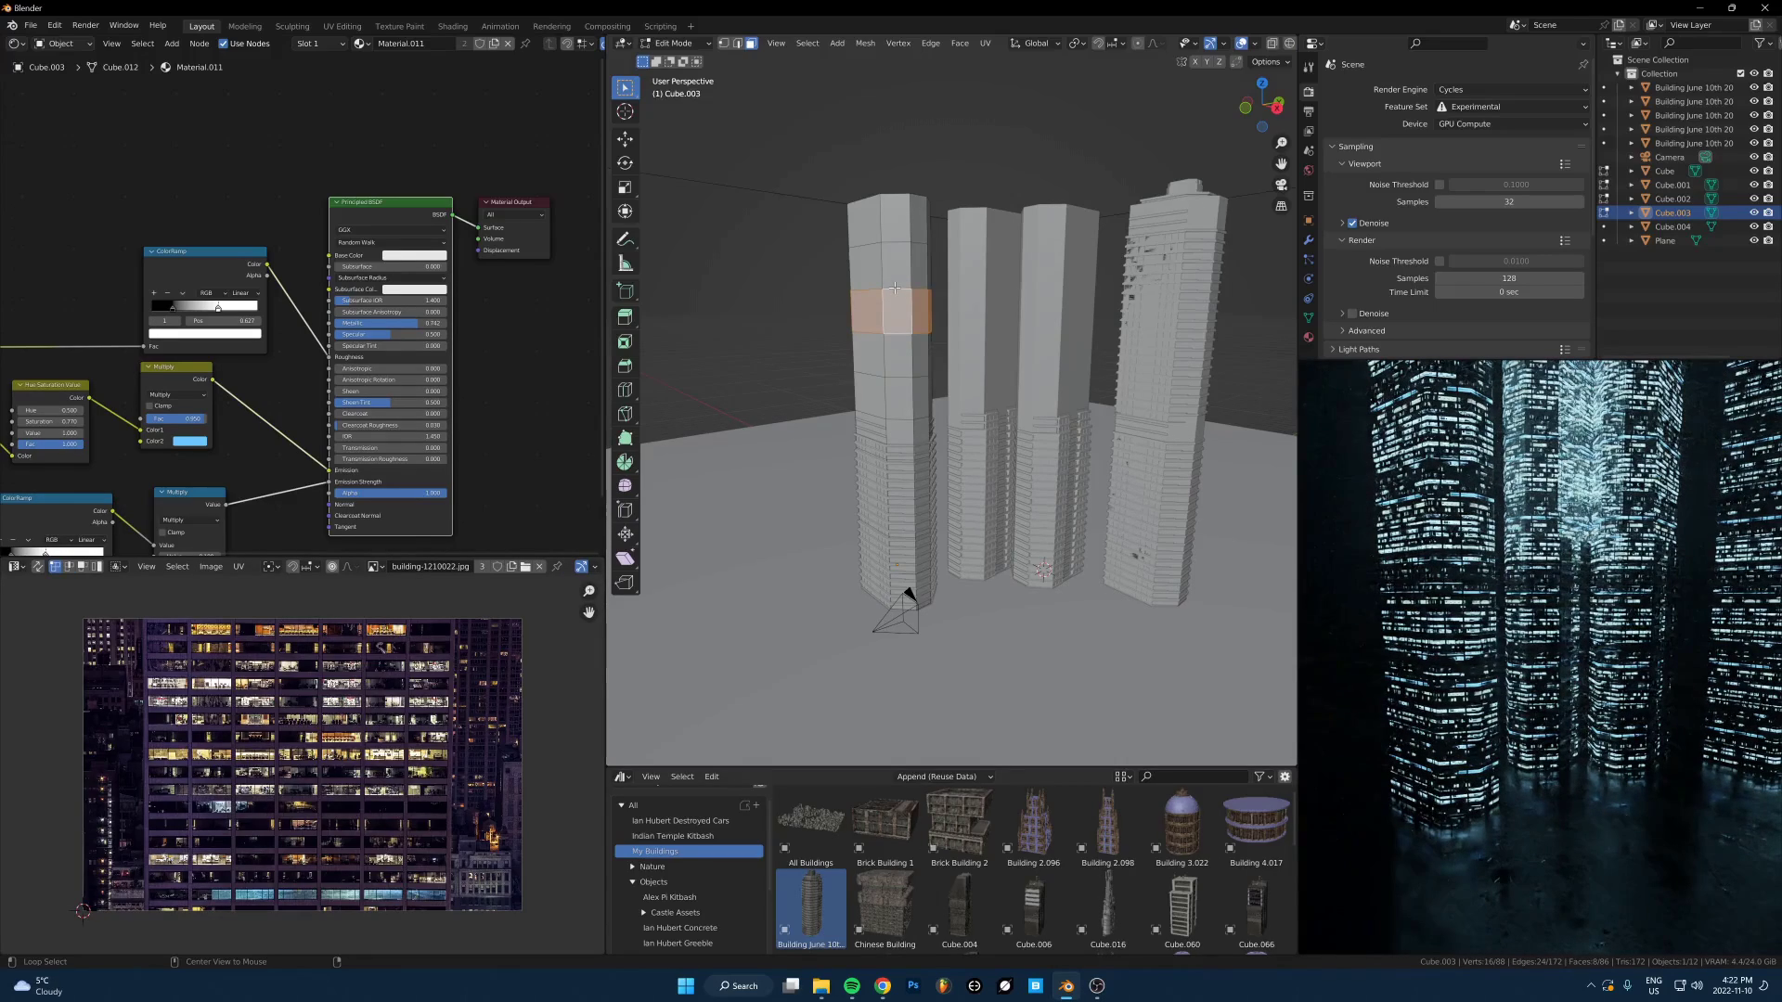
{"action": "left_click", "coordinate": [895, 288], "text": "alt"}
{"action": "key", "text": "ctrl+z"}
{"action": "scroll", "coordinate": [318, 712], "scroll_direction": "down", "scroll_amount": 8}
{"action": "key", "text": "g"}
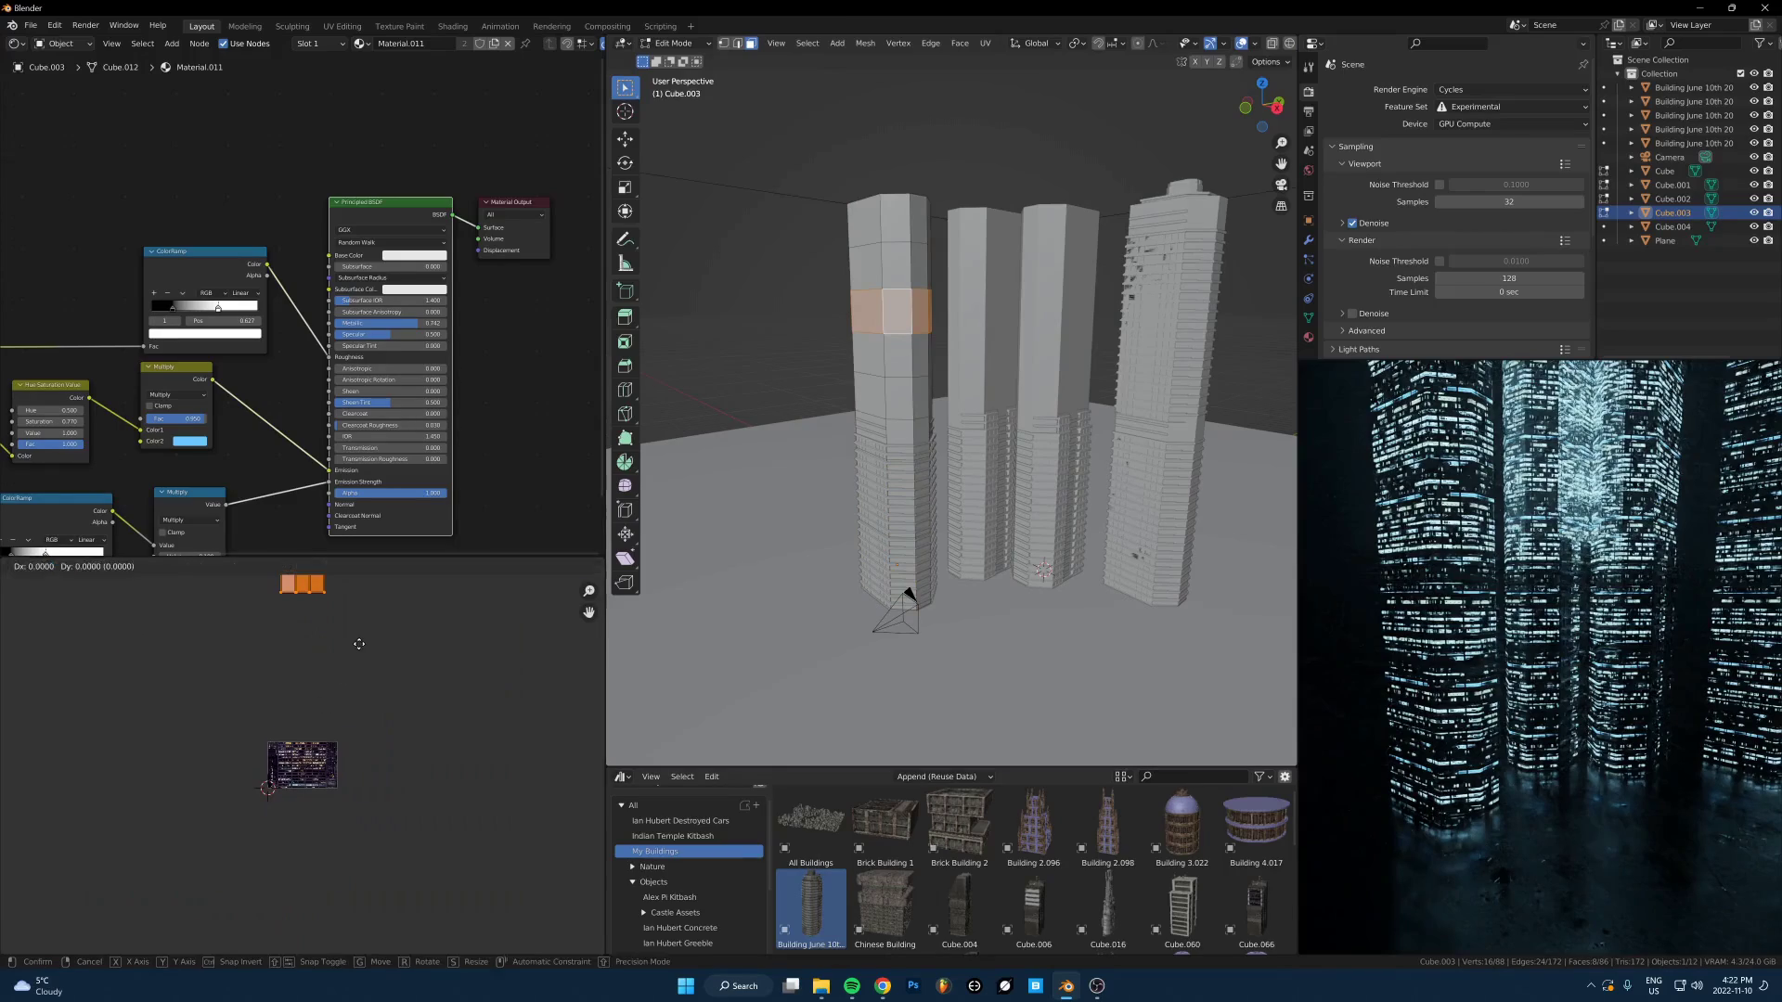
{"action": "left_click", "coordinate": [271, 641]}
{"action": "middle_click_drag", "start_coordinate": [1531, 575], "coordinate": [1587, 653], "text": "shift"}
{"action": "scroll", "coordinate": [1587, 652], "scroll_direction": "down", "scroll_amount": 3}
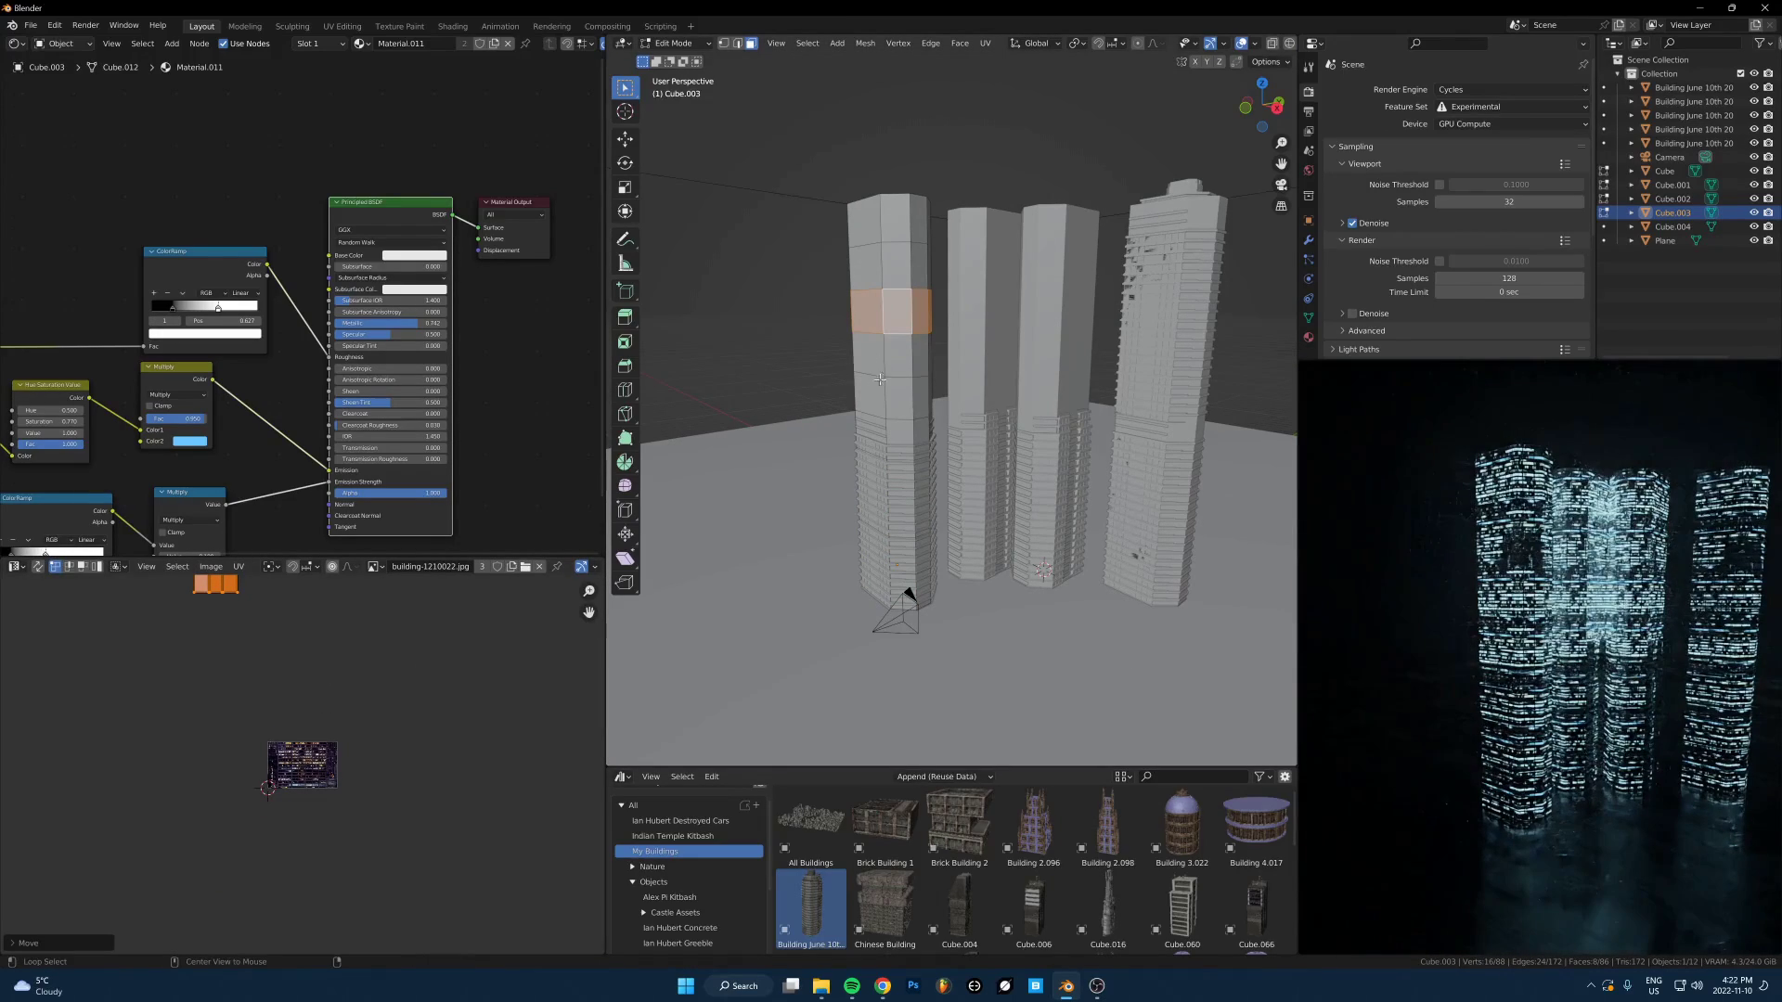
Shift the window-photo UVs of the face ring just above mid-height along X, and offset those of a ring in the lower half
{"action": "left_click", "coordinate": [888, 396], "text": "alt"}
{"action": "key", "text": "g"}
{"action": "key", "text": "x"}
{"action": "left_click", "coordinate": [390, 770]}
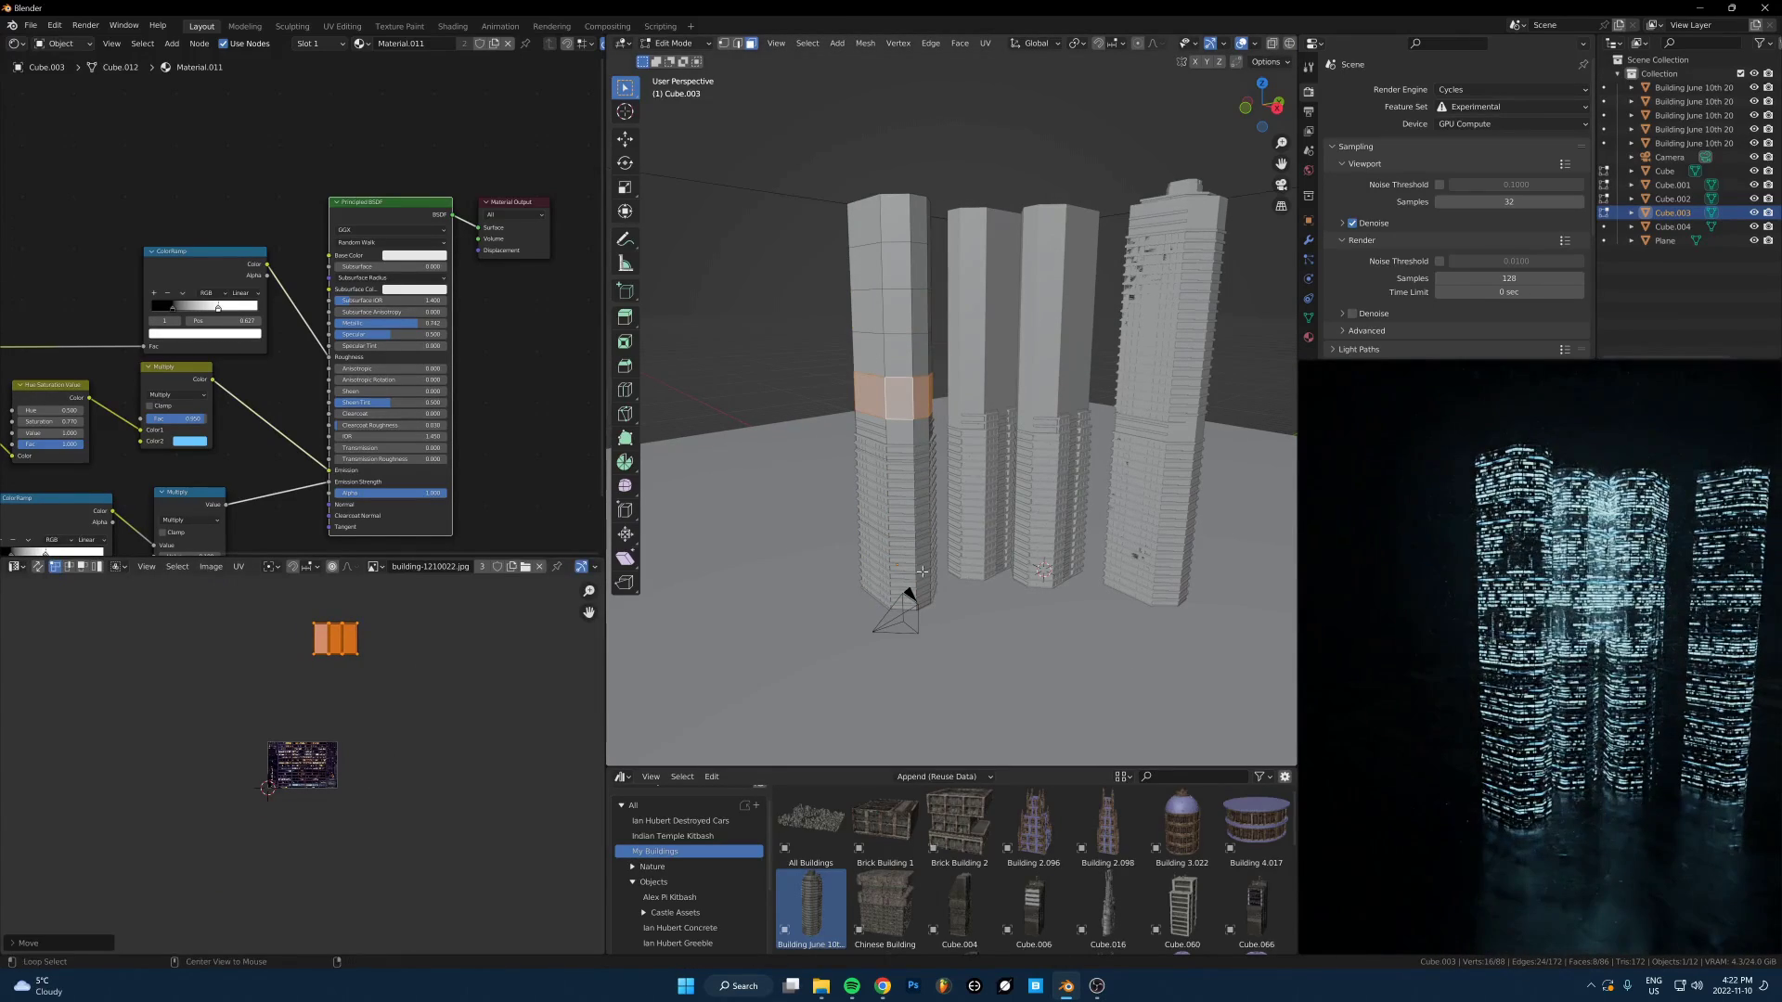
{"action": "left_click", "coordinate": [887, 462], "text": "alt"}
{"action": "key", "text": "g"}
{"action": "left_click", "coordinate": [530, 741]}
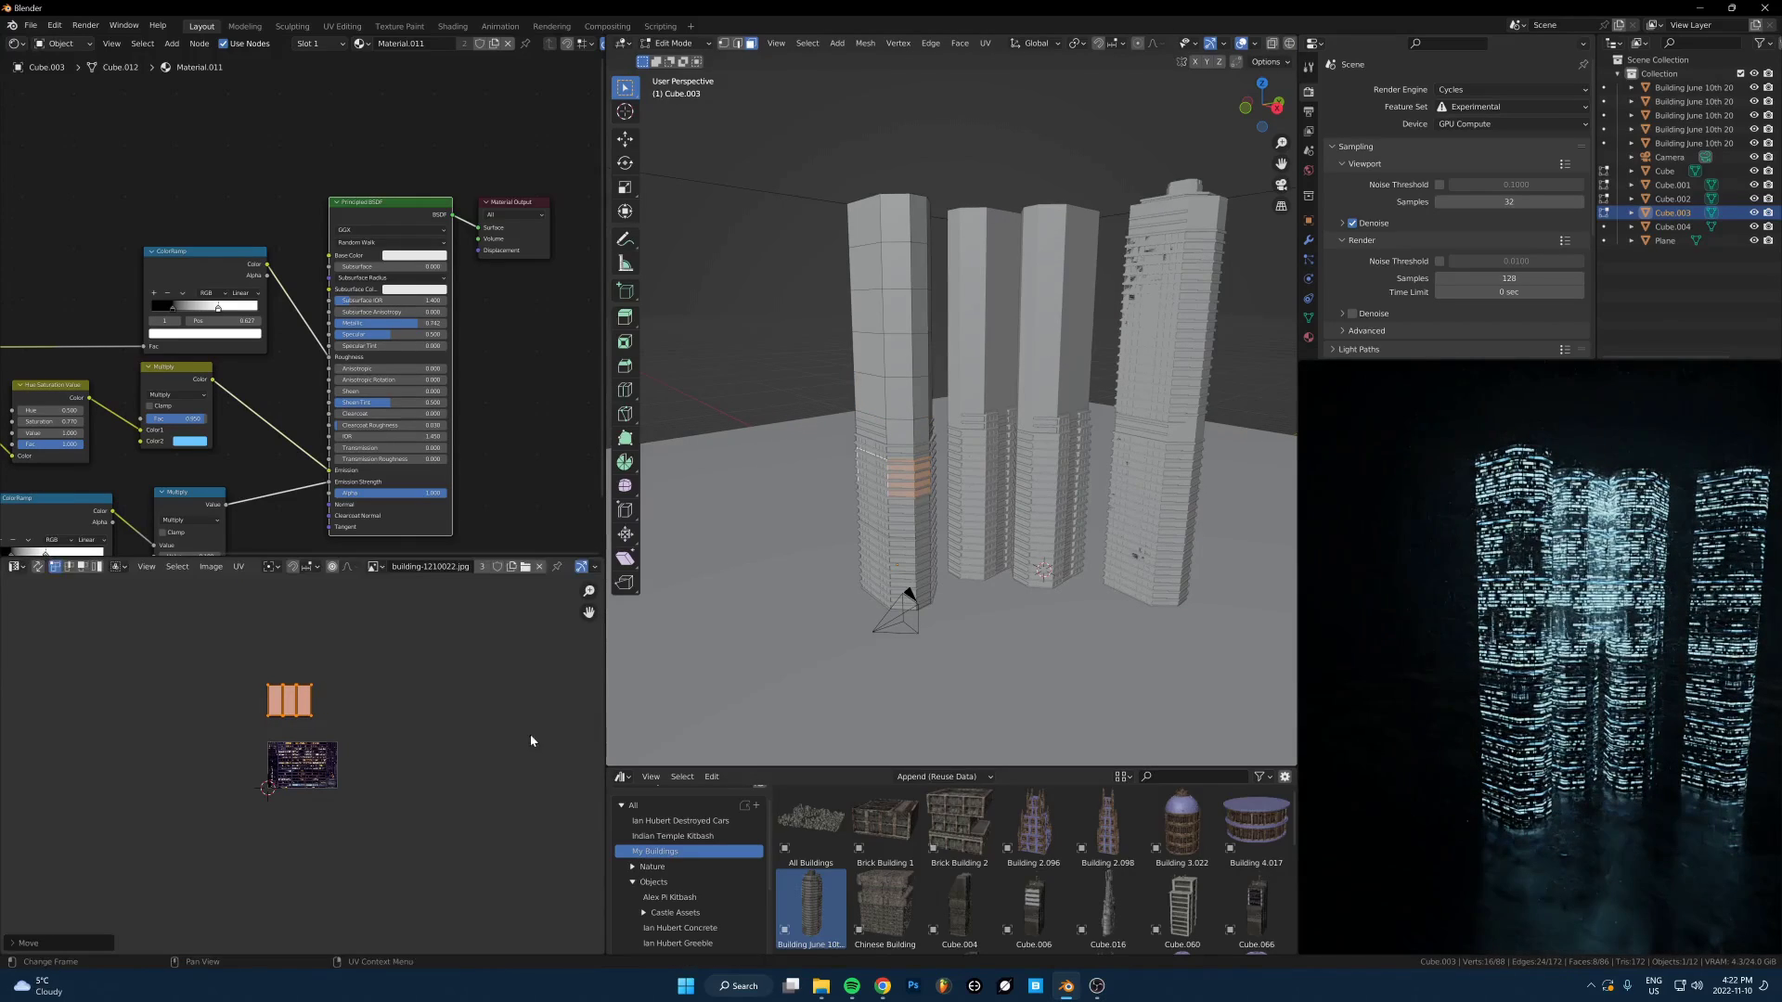
Offset the window-photo UVs of the face ring near the base of the leftmost tower, first along X and again freely
{"action": "left_click", "coordinate": [902, 554], "text": "alt"}
{"action": "key", "text": "g"}
{"action": "key", "text": "x"}
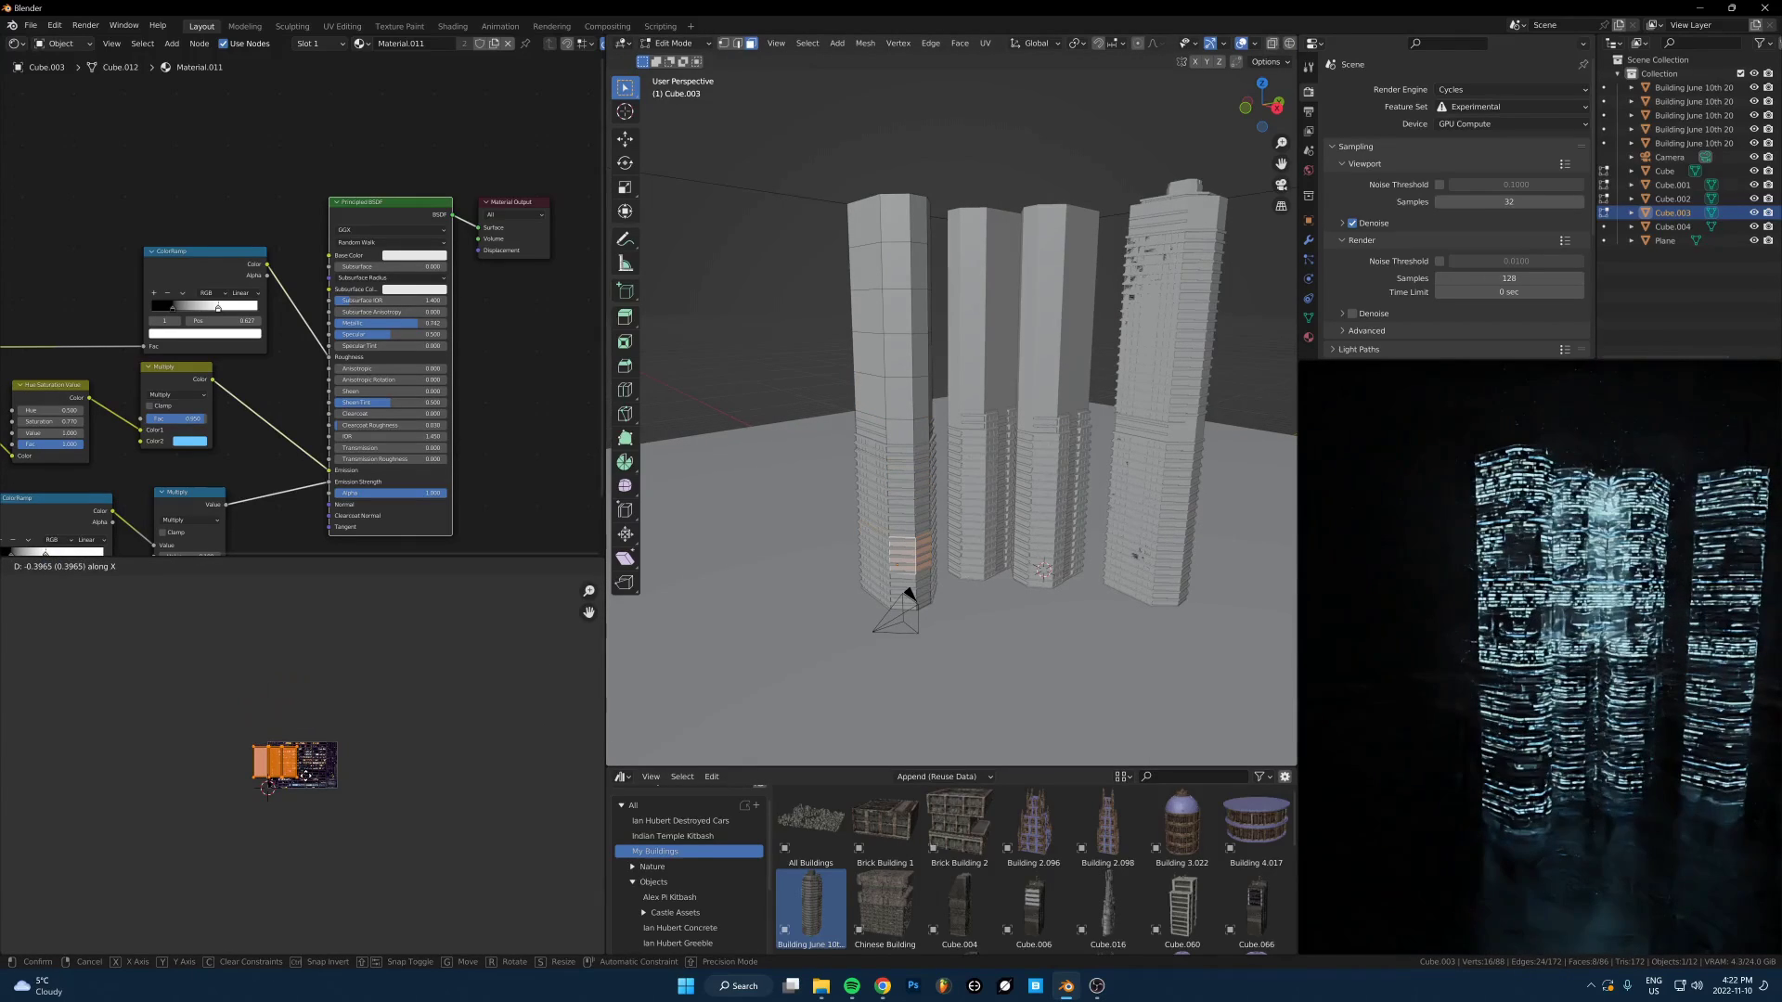
{"action": "left_click", "coordinate": [318, 777]}
{"action": "key", "text": "g"}
{"action": "left_click", "coordinate": [338, 764]}
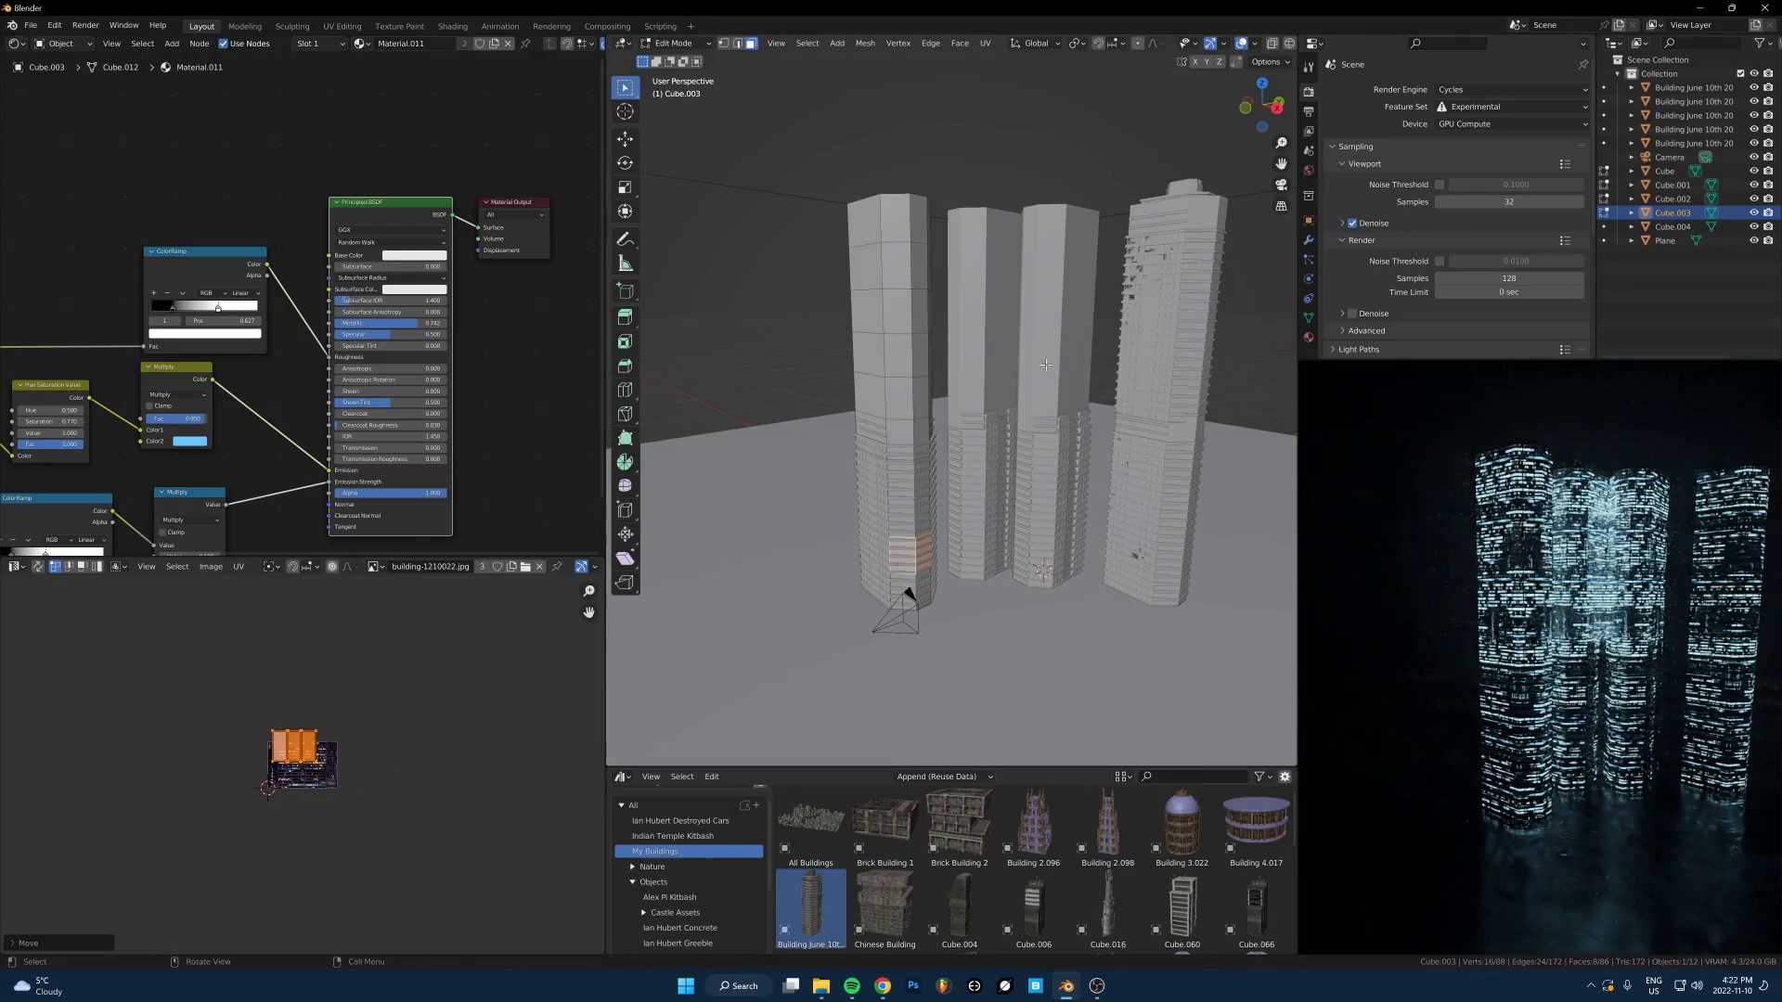
Offset the window-photo UVs of the leftmost tower's mid-height face ring and its topmost face ring
{"action": "left_click", "coordinate": [879, 433], "text": "alt"}
{"action": "key", "text": "g"}
{"action": "left_click", "coordinate": [424, 803]}
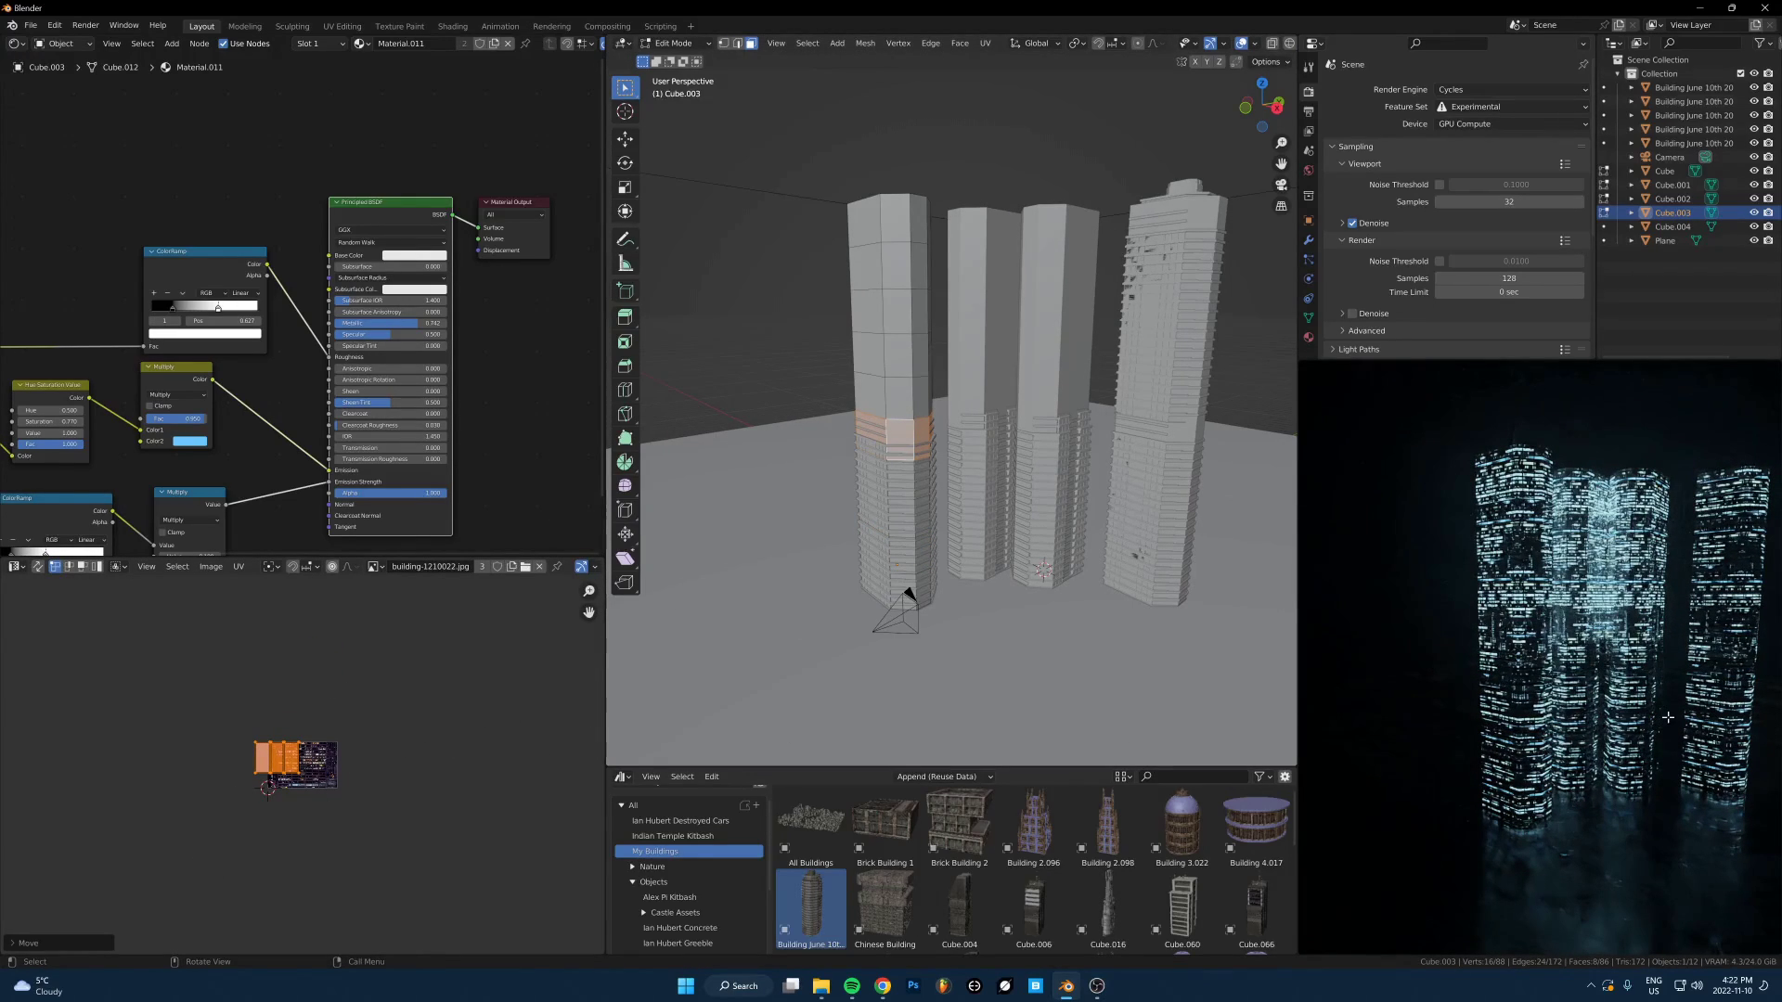
{"action": "left_click", "coordinate": [882, 236], "text": "alt"}
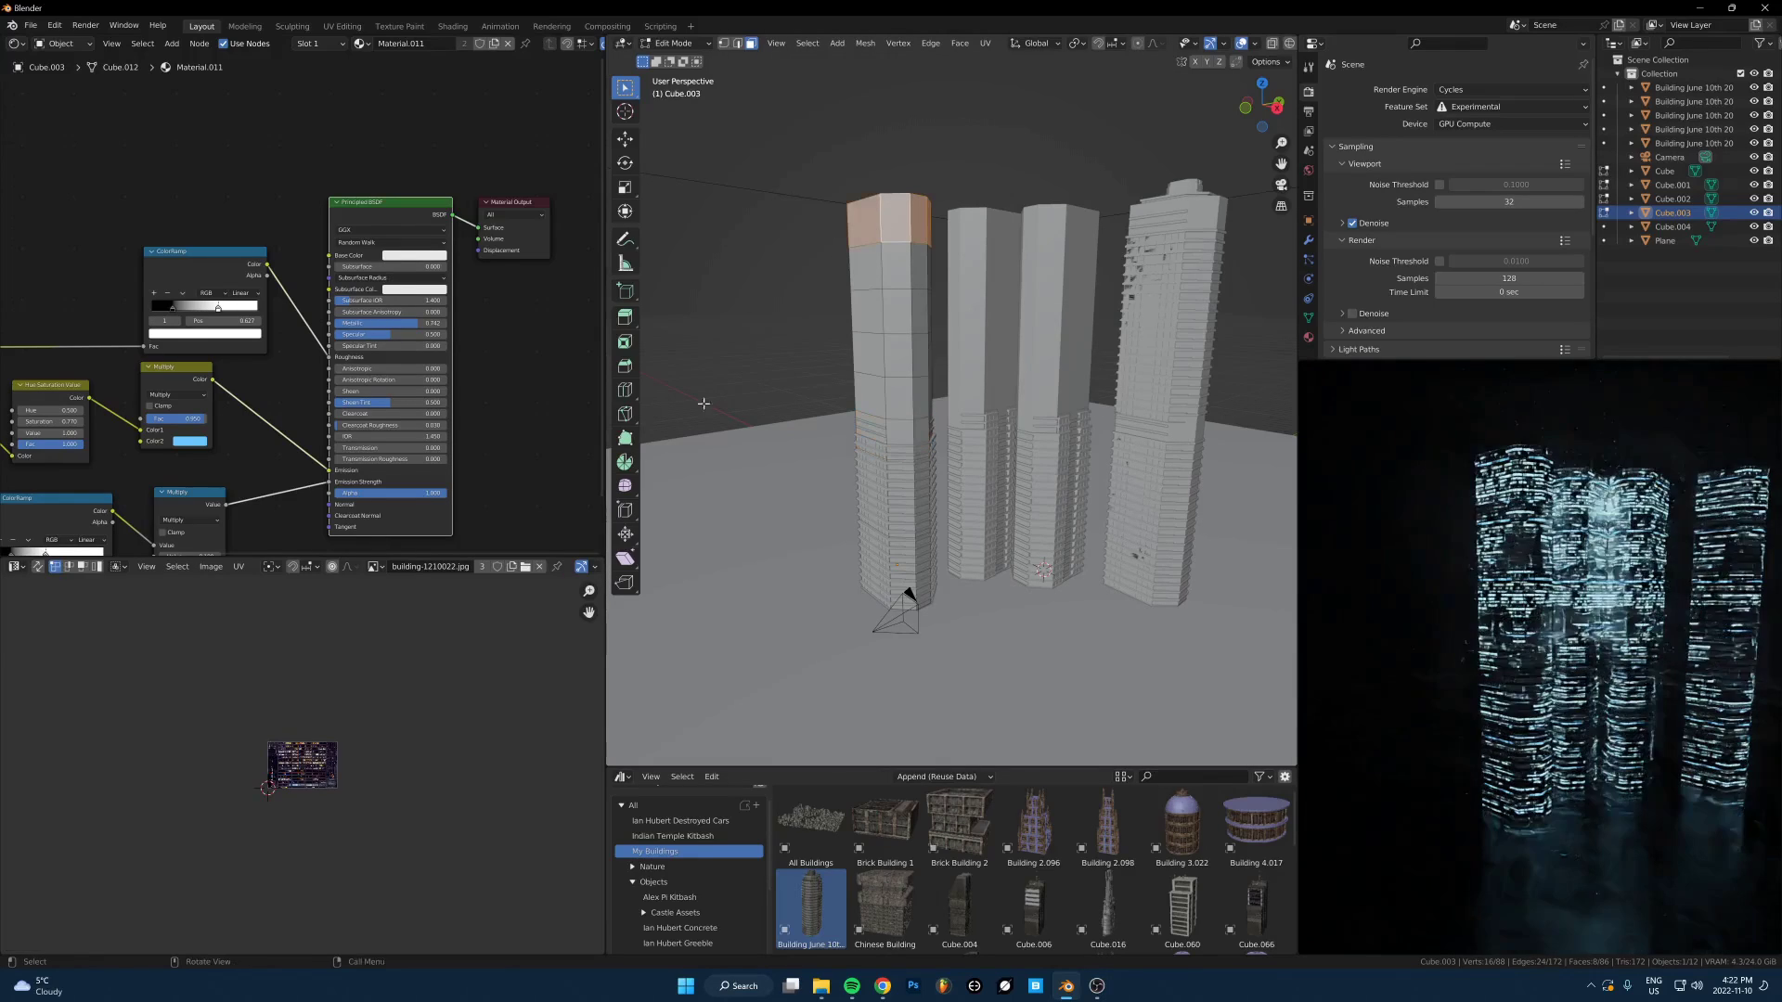
{"action": "key", "text": "g"}
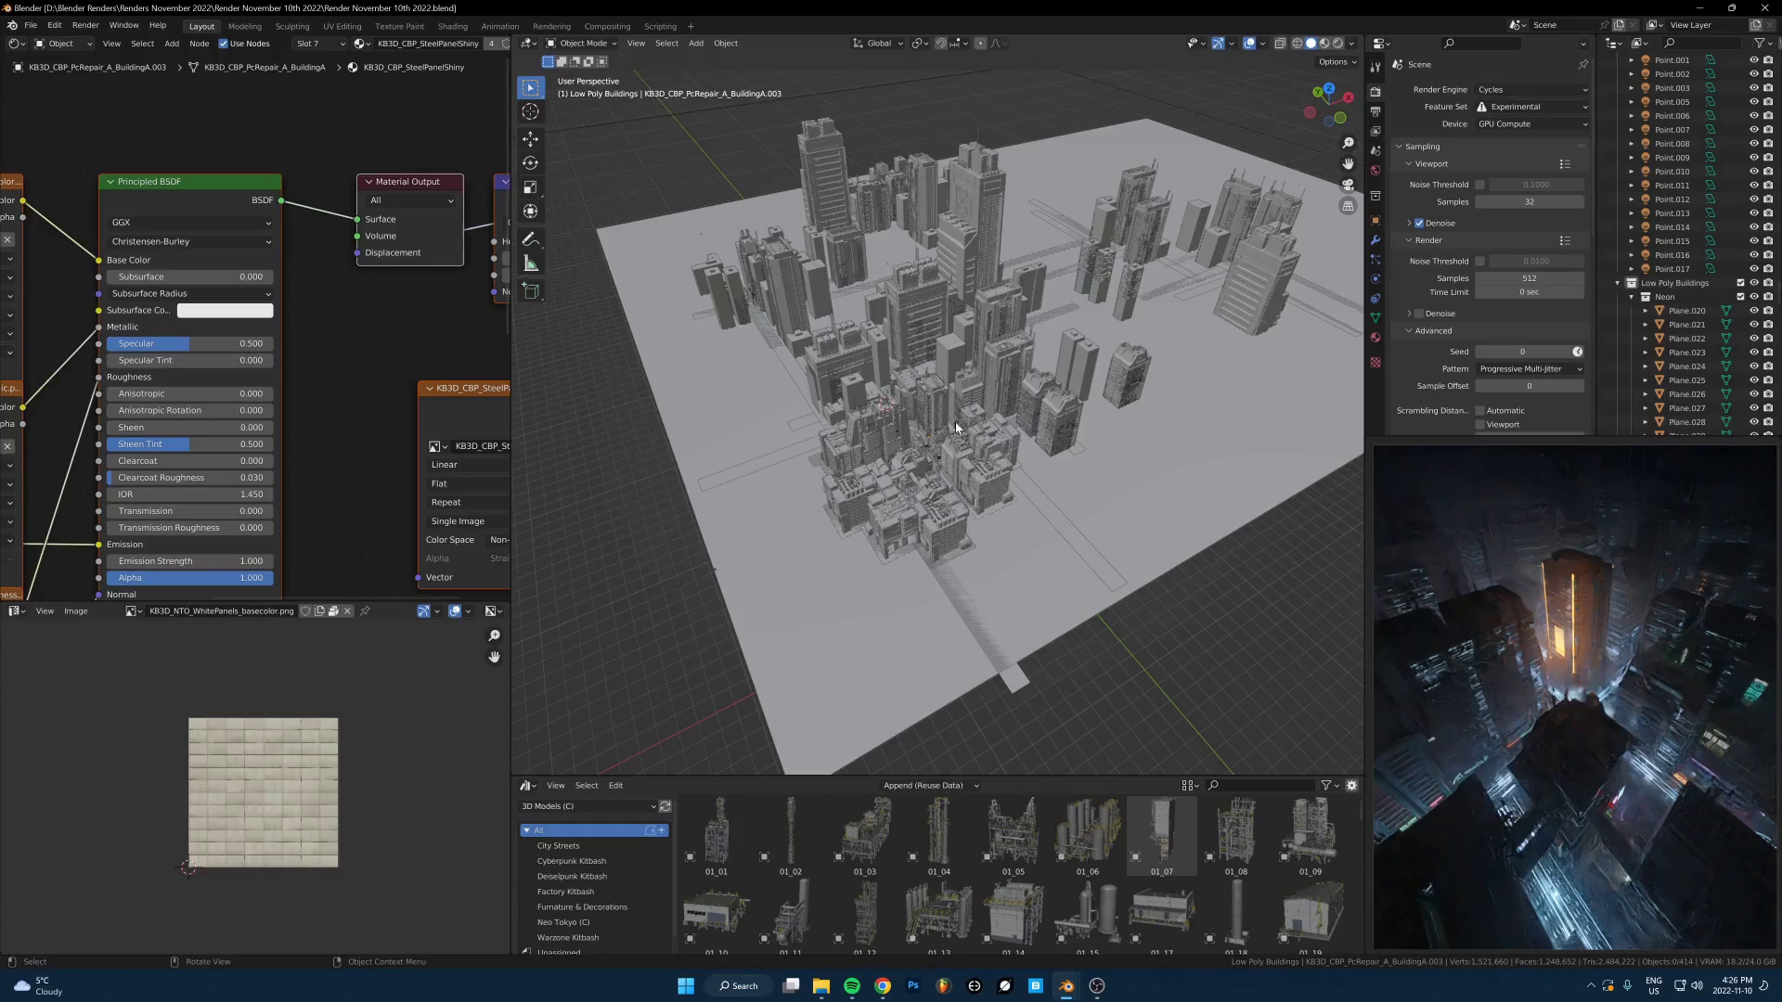
Select the objects of the Low Poly Buildings collection in the finished city scene and isolate them in the rendered view
{"action": "scroll", "coordinate": [1038, 502], "scroll_direction": "up", "scroll_amount": 6}
{"action": "middle_click_drag", "start_coordinate": [966, 426], "coordinate": [990, 491]}
{"action": "middle_click_drag", "start_coordinate": [1653, 604], "coordinate": [1531, 694]}
{"action": "scroll", "coordinate": [1532, 694], "scroll_direction": "up", "scroll_amount": 2}
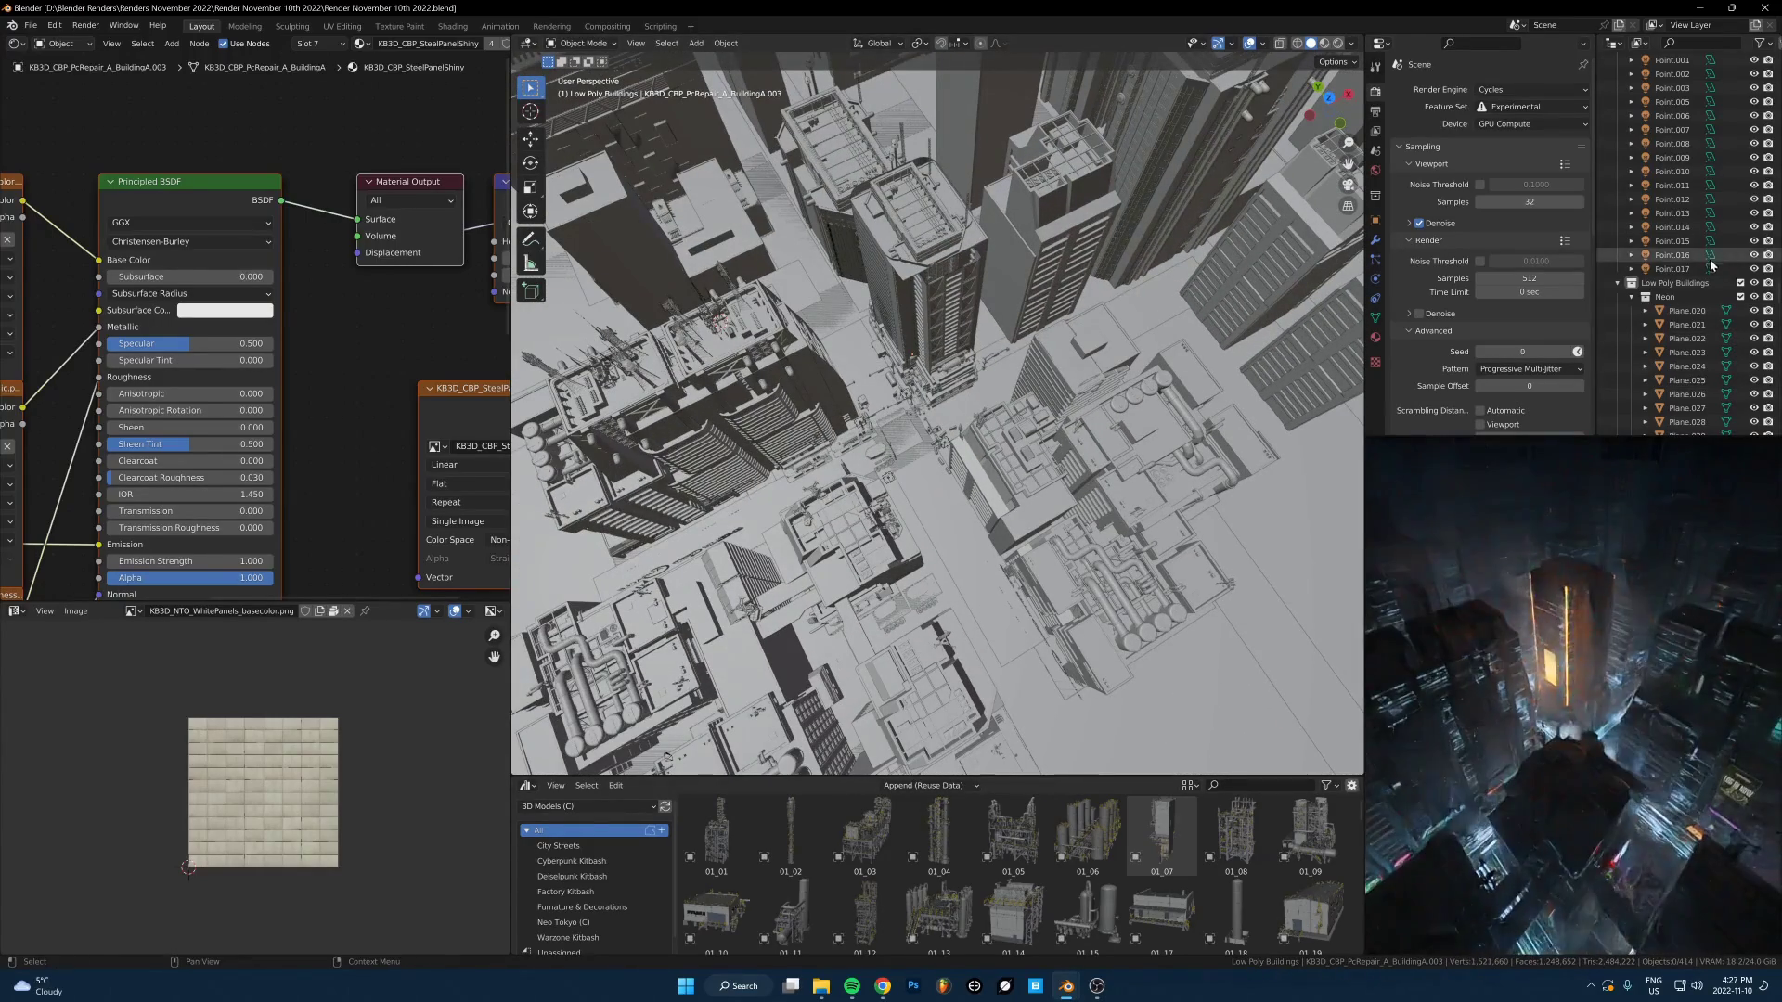
{"action": "right_click", "coordinate": [1665, 297]}
{"action": "left_click", "coordinate": [1596, 418]}
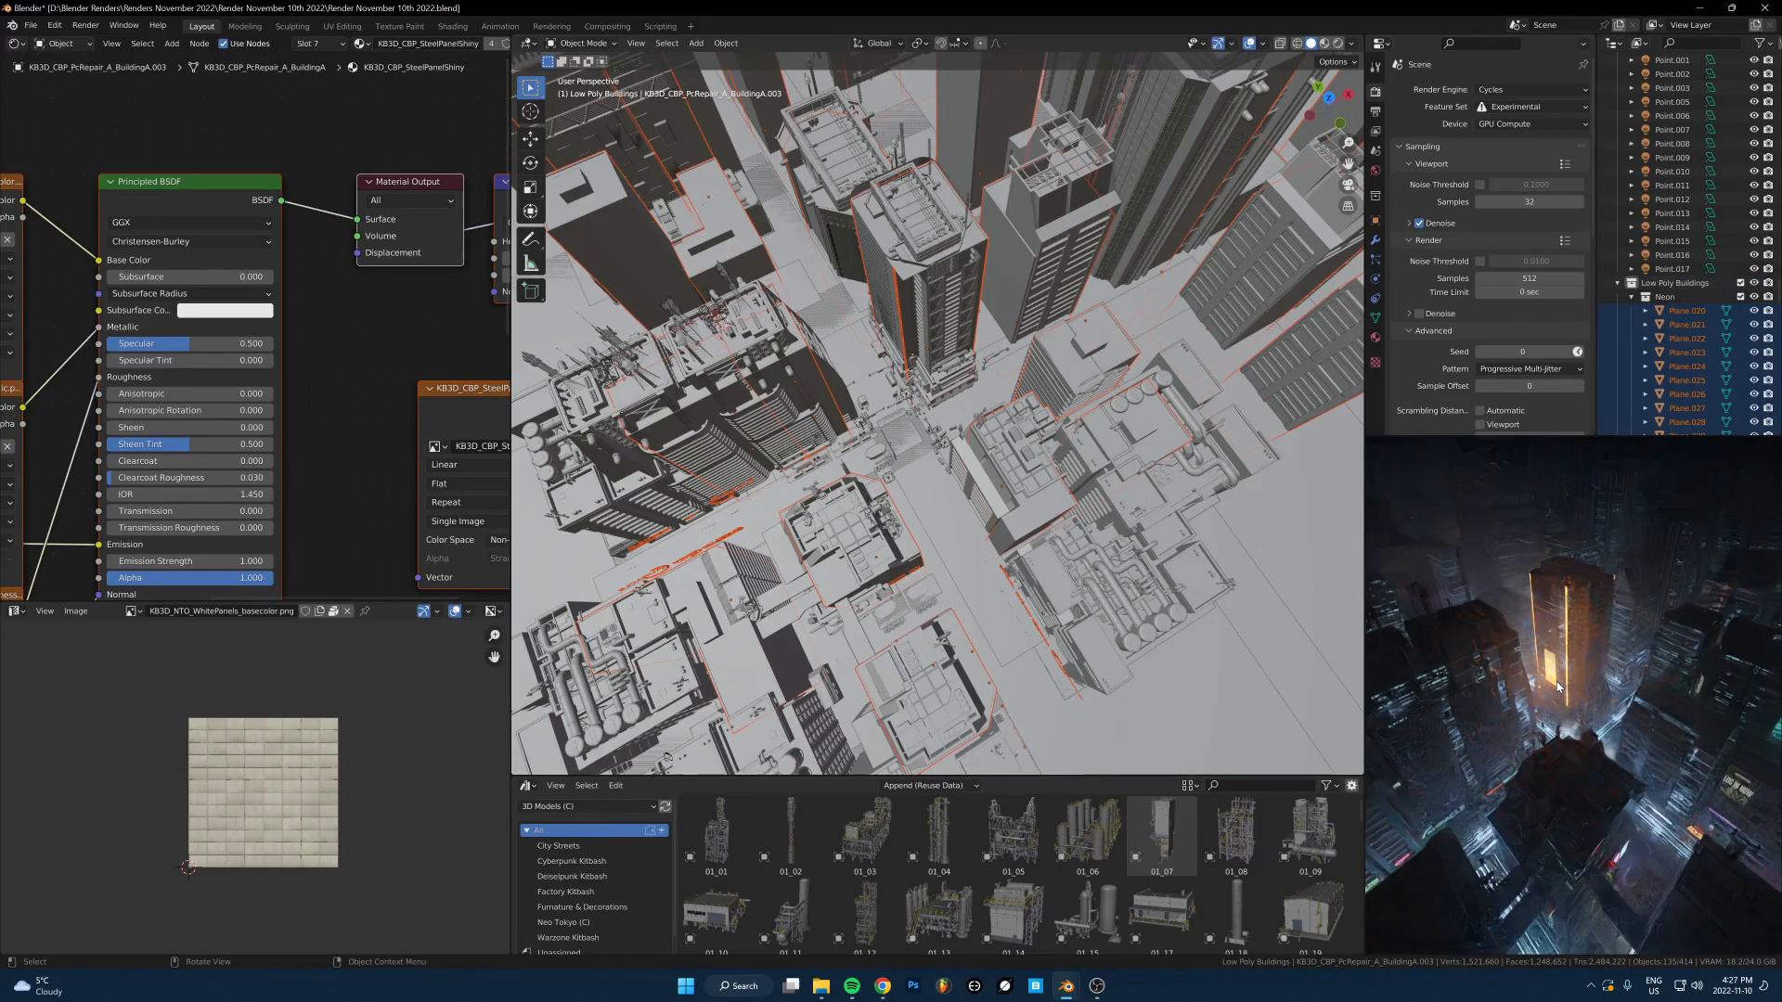
{"action": "key", "text": "KP_Divide"}
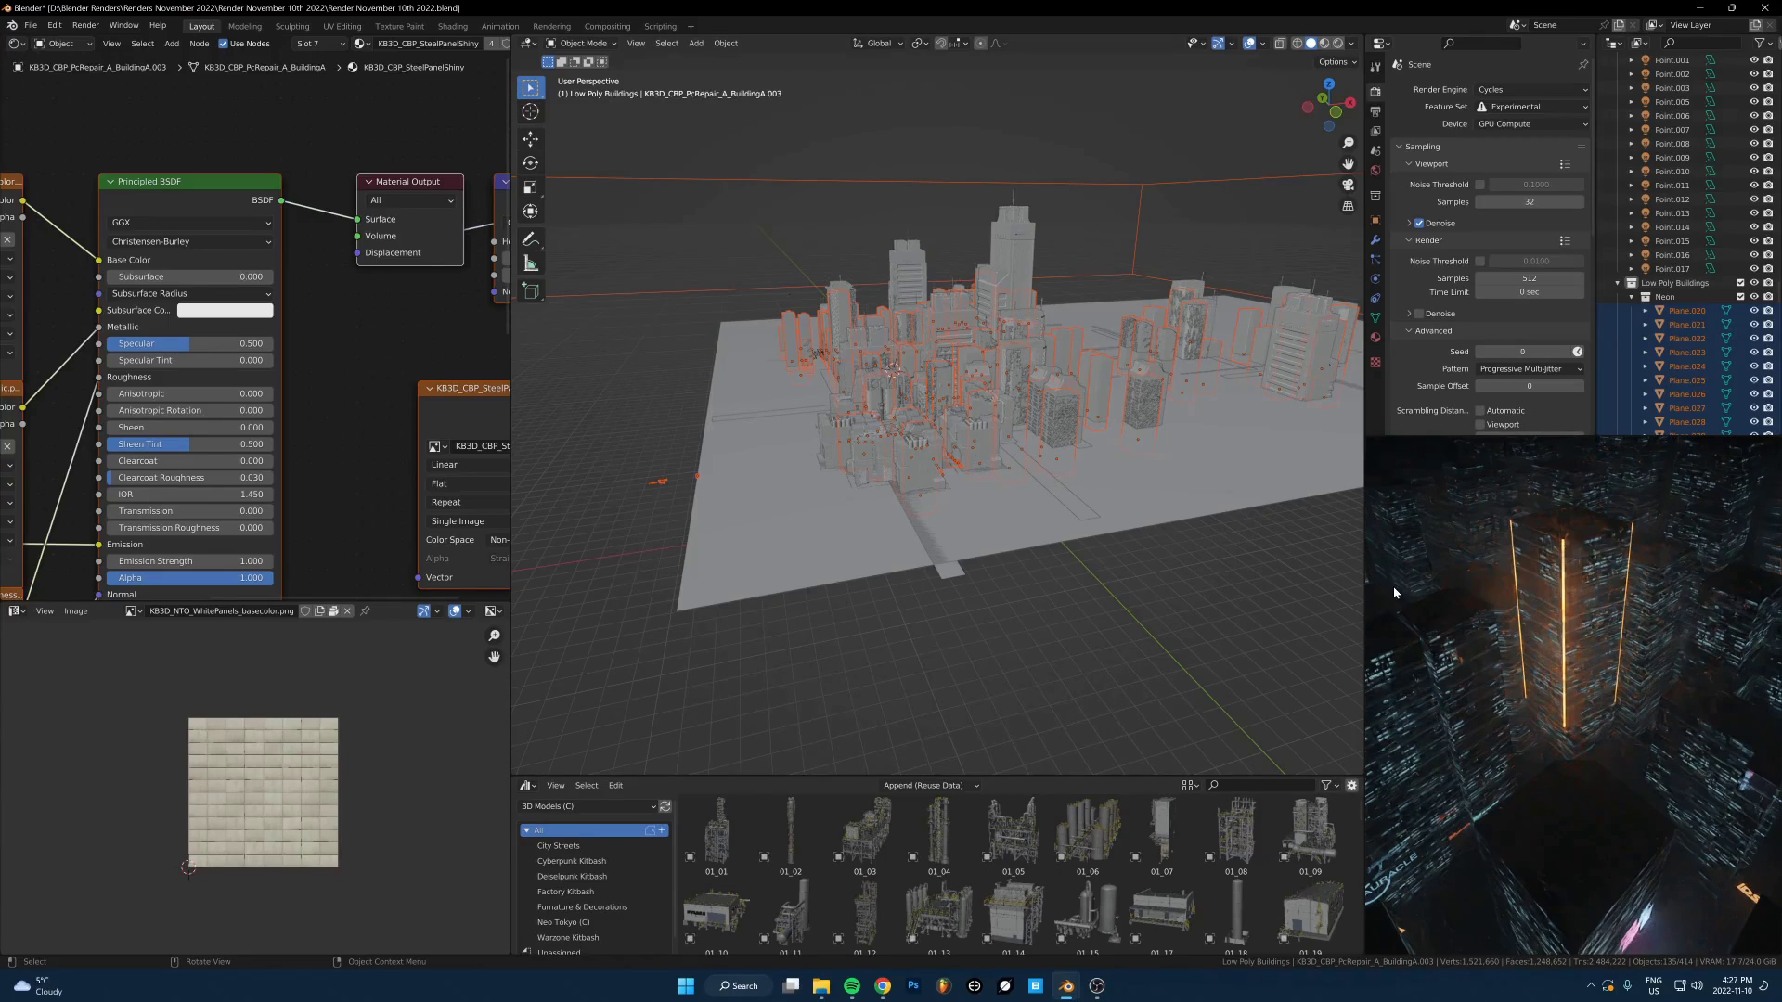
Examine the isolated low-poly towers, their glowing windows and neon strips from several angles in the rendered view
{"action": "scroll", "coordinate": [1523, 636], "scroll_direction": "up", "scroll_amount": 3}
{"action": "scroll", "coordinate": [1595, 578], "scroll_direction": "down", "scroll_amount": 4}
{"action": "mouse_move", "coordinate": [1595, 577]}
{"action": "middle_mouse_down"}
{"action": "mouse_move", "coordinate": [1526, 700]}
{"action": "mouse_move", "coordinate": [1584, 628]}
{"action": "mouse_move", "coordinate": [1611, 703]}
{"action": "mouse_move", "coordinate": [1612, 552]}
{"action": "middle_mouse_up"}
{"action": "scroll", "coordinate": [1578, 677], "scroll_direction": "up", "scroll_amount": 2}
{"action": "scroll", "coordinate": [1583, 641], "scroll_direction": "up", "scroll_amount": 2}
{"action": "middle_click_drag", "start_coordinate": [1416, 798], "coordinate": [1574, 647]}
{"action": "scroll", "coordinate": [1575, 647], "scroll_direction": "up", "scroll_amount": 3}
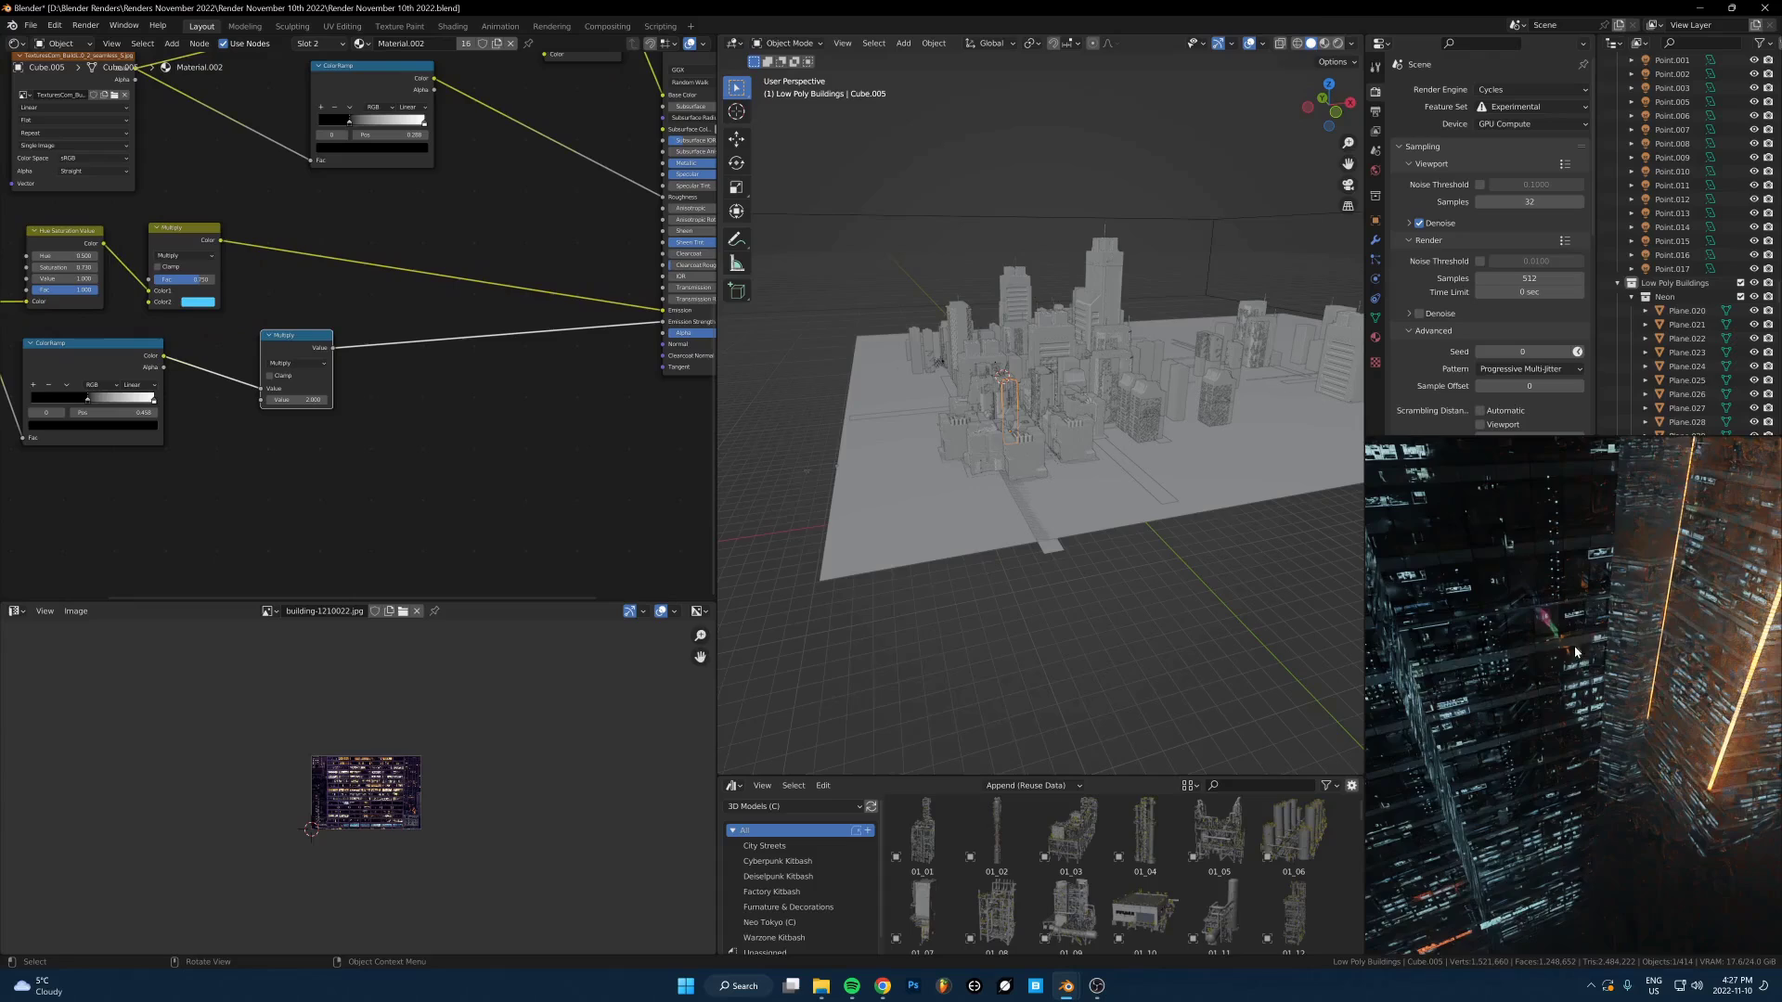
{"action": "middle_click_drag", "start_coordinate": [1577, 650], "coordinate": [1634, 712]}
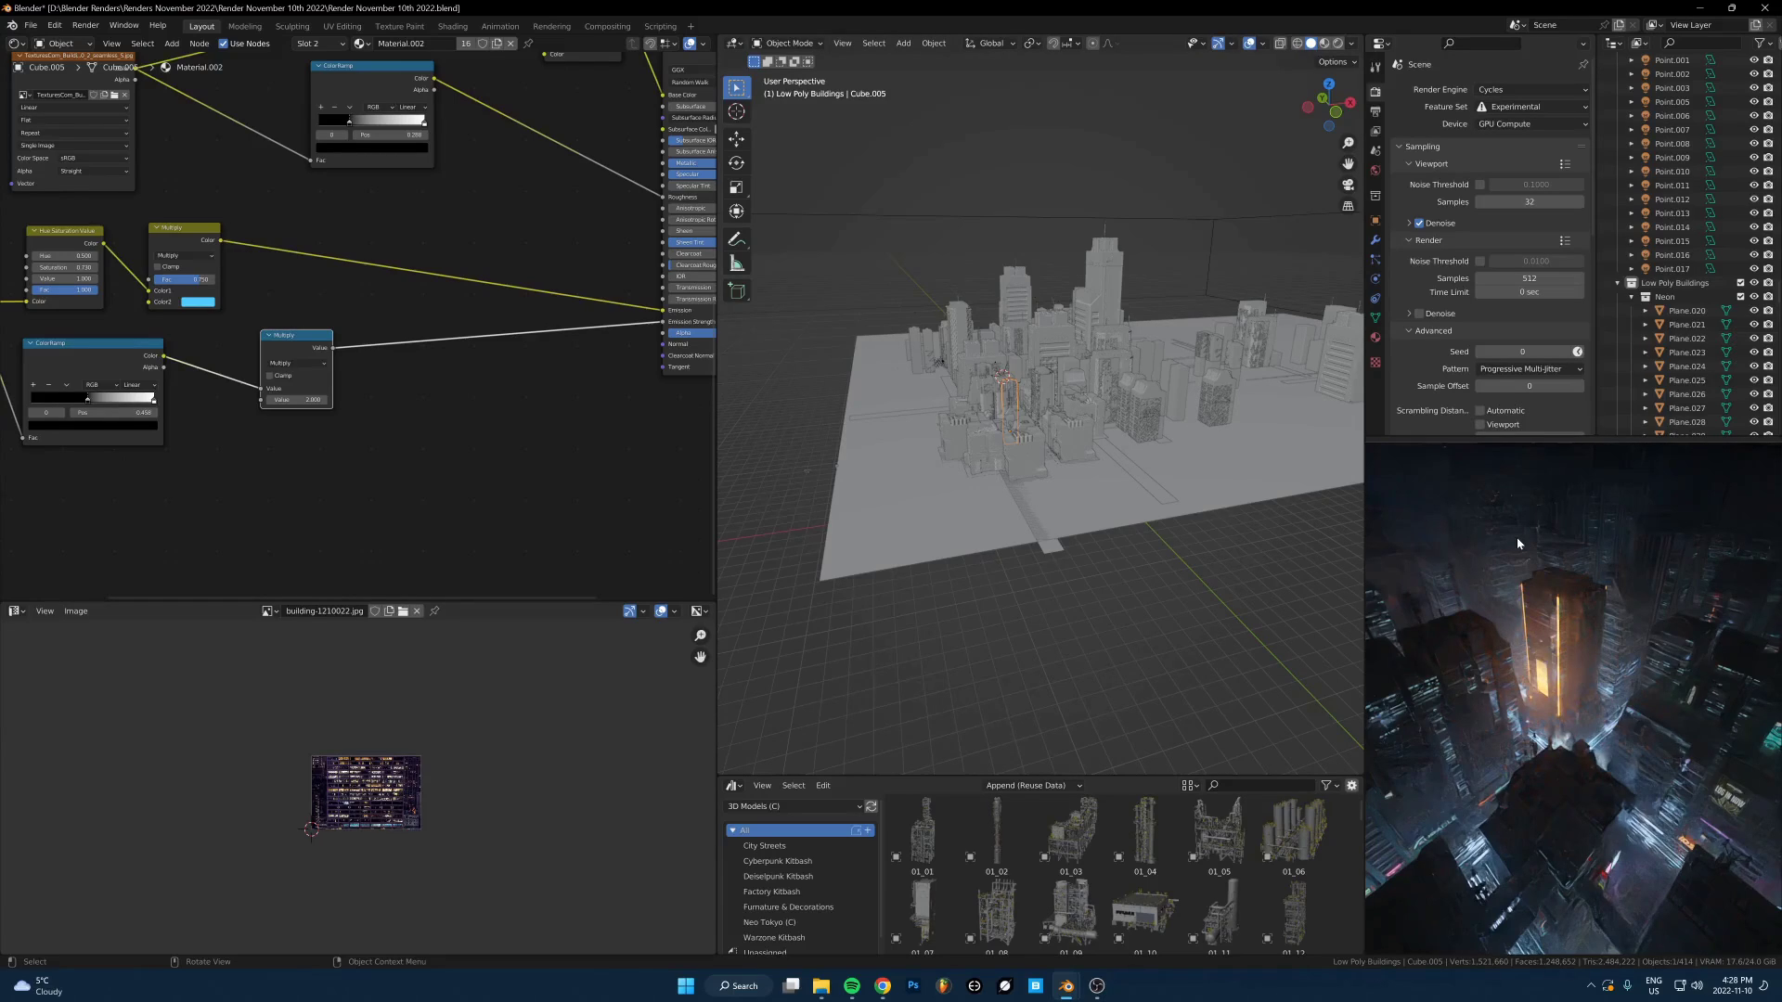
Select the detailed kitbash tower near the city centre and try moving it to check how it overlaps its neighbours
{"action": "scroll", "coordinate": [1012, 520], "scroll_direction": "up", "scroll_amount": 6}
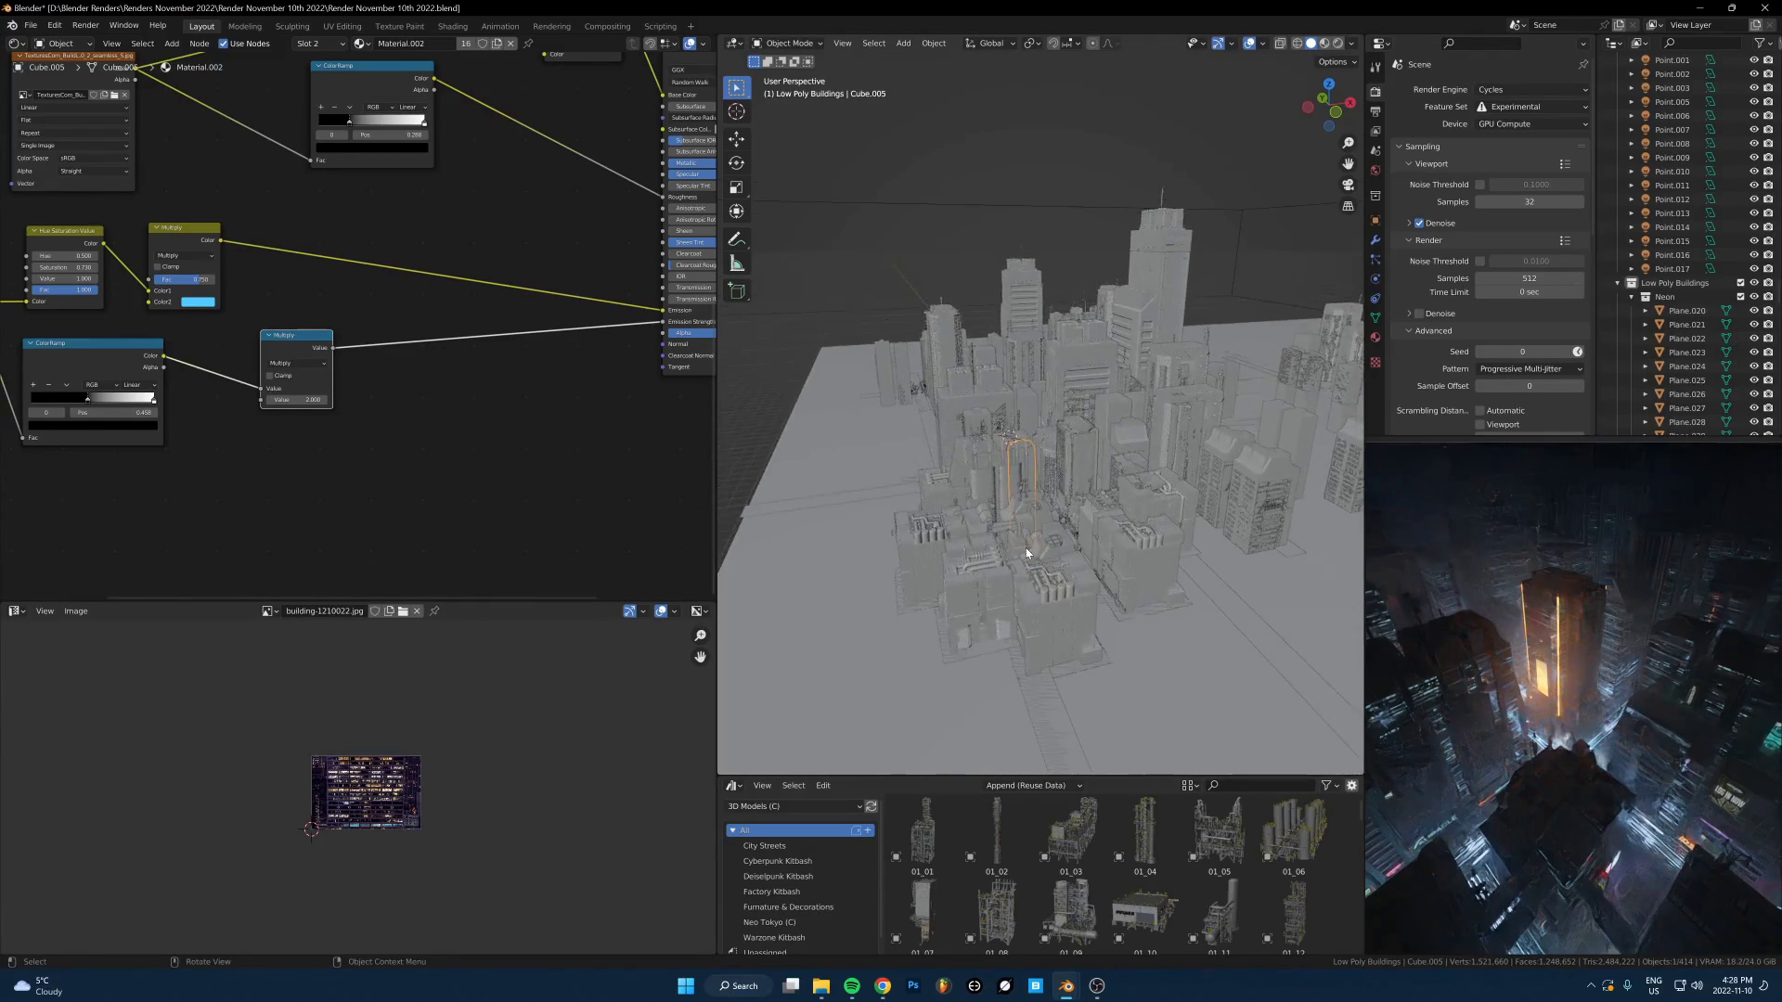
{"action": "left_click", "coordinate": [995, 487]}
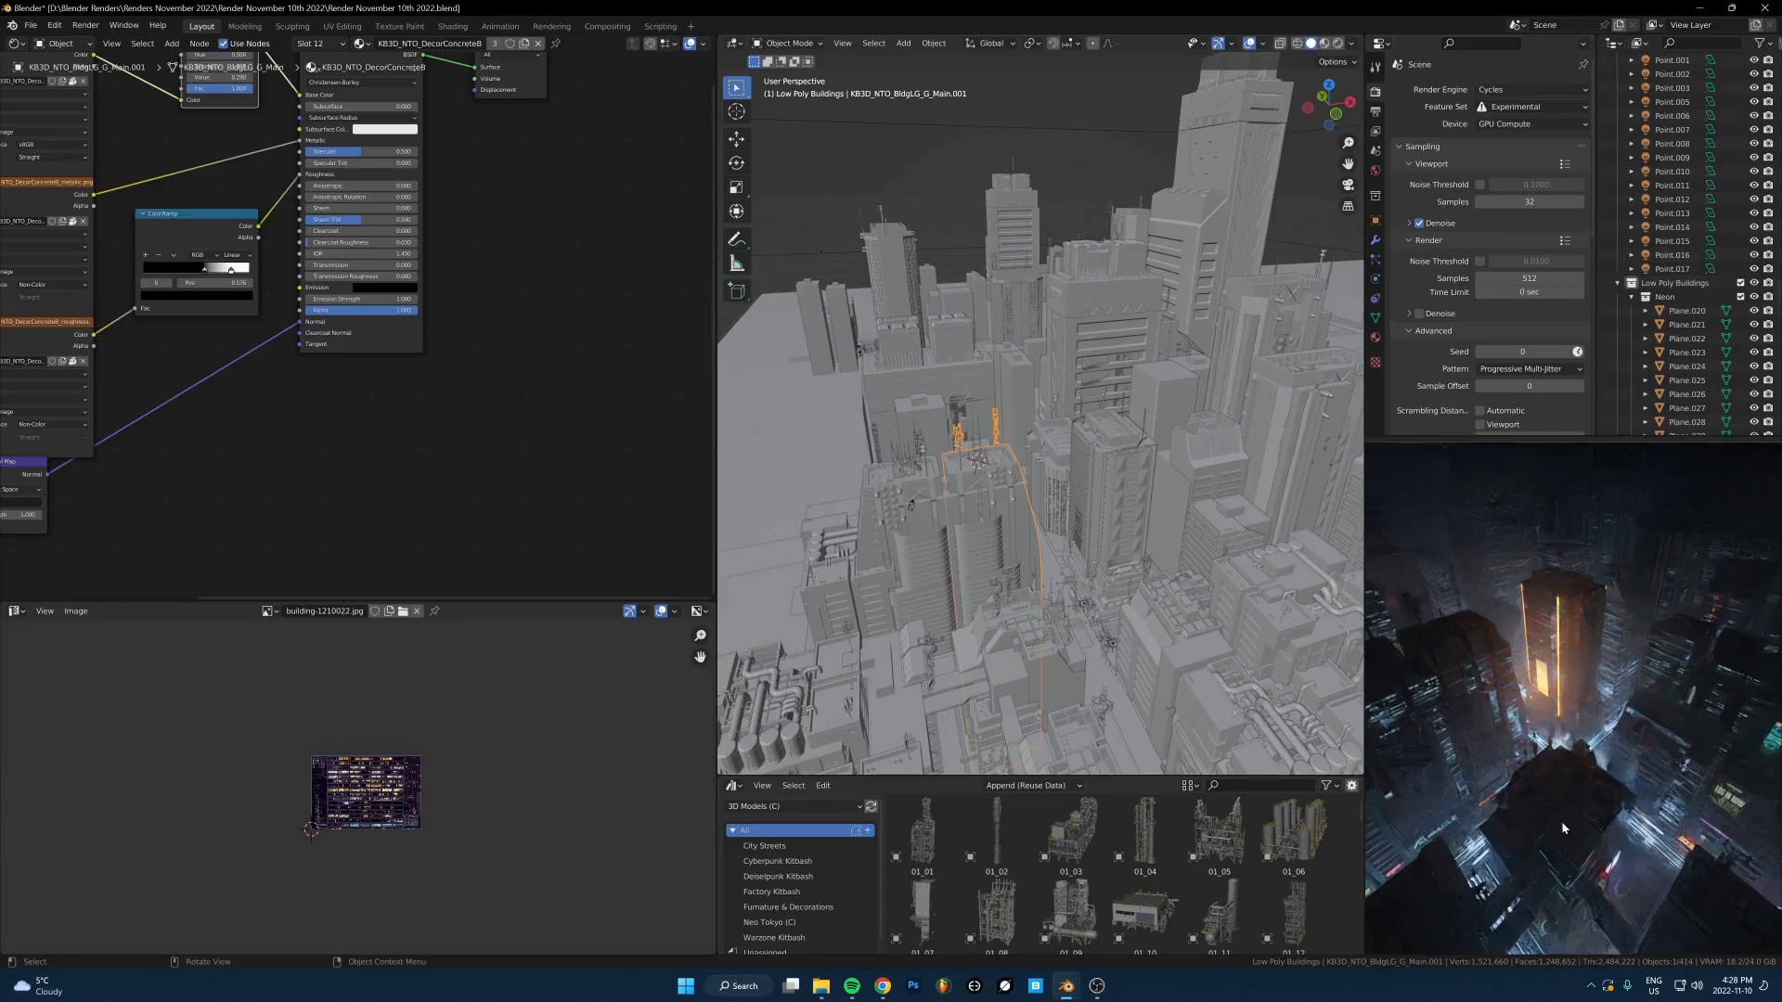
{"action": "middle_click_drag", "start_coordinate": [1704, 714], "coordinate": [1745, 710]}
{"action": "middle_click_drag", "start_coordinate": [1067, 469], "coordinate": [992, 556]}
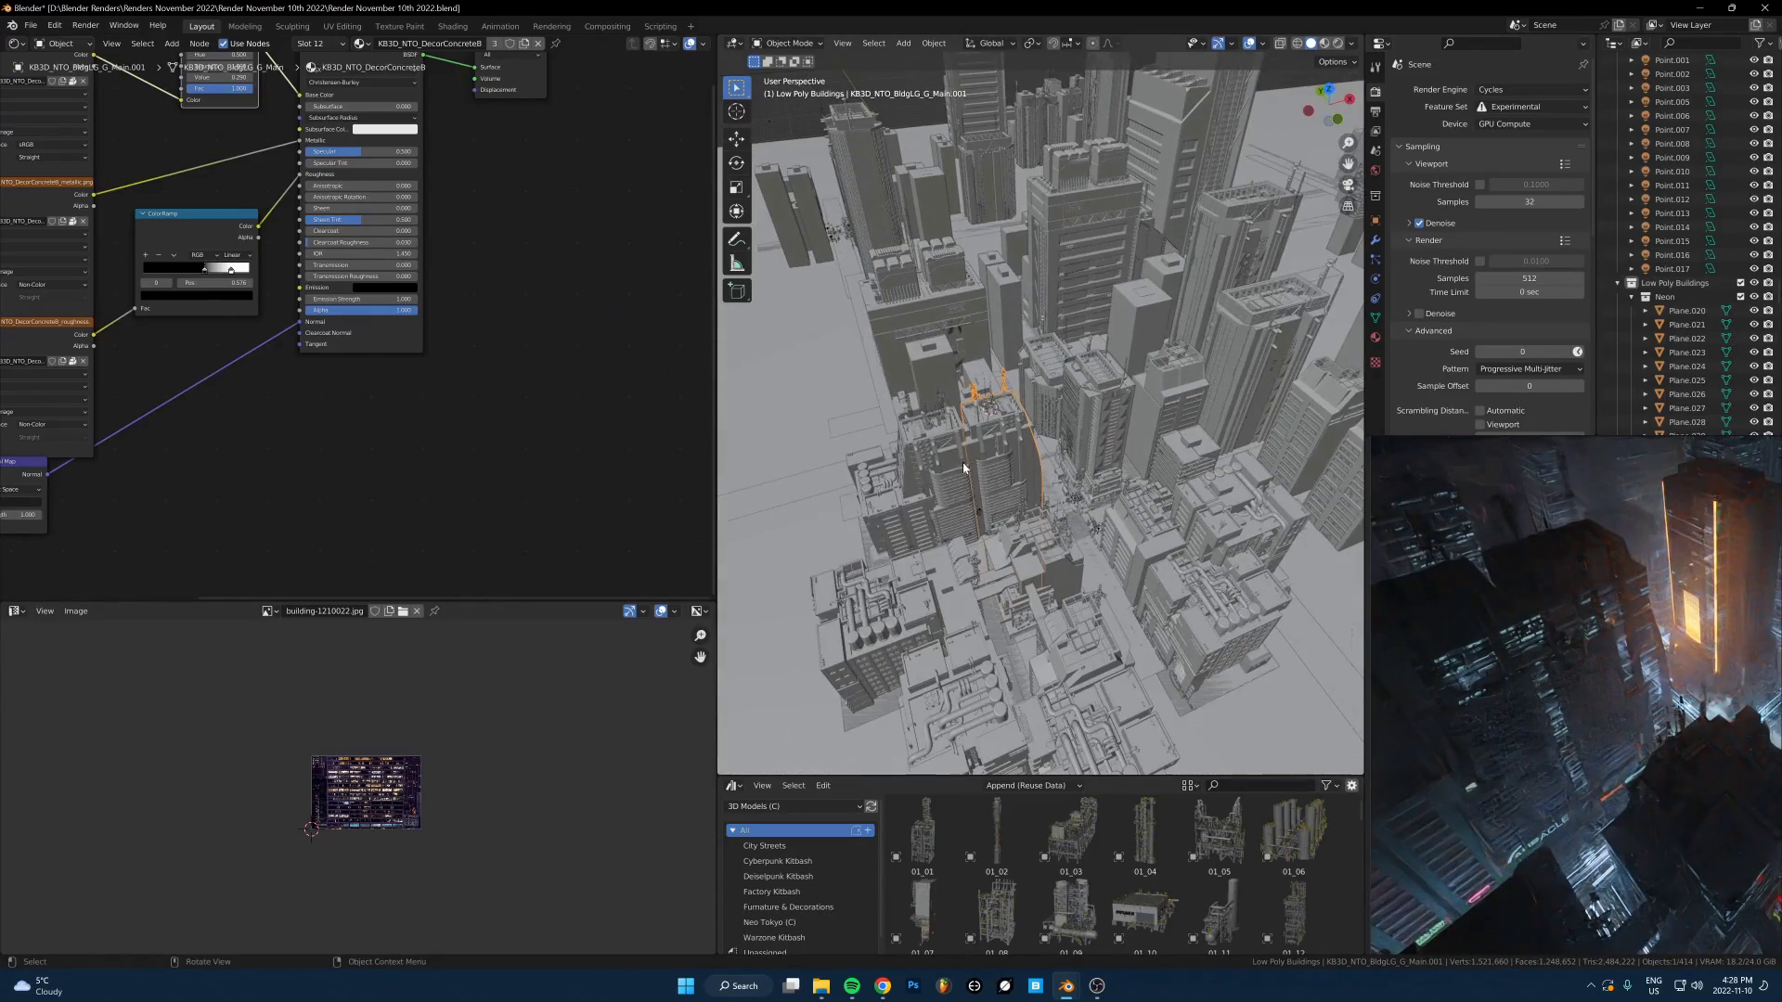
{"action": "scroll", "coordinate": [1049, 433], "scroll_direction": "up", "scroll_amount": 4}
{"action": "scroll", "coordinate": [1049, 432], "scroll_direction": "up", "scroll_amount": 1}
{"action": "key", "text": "g"}
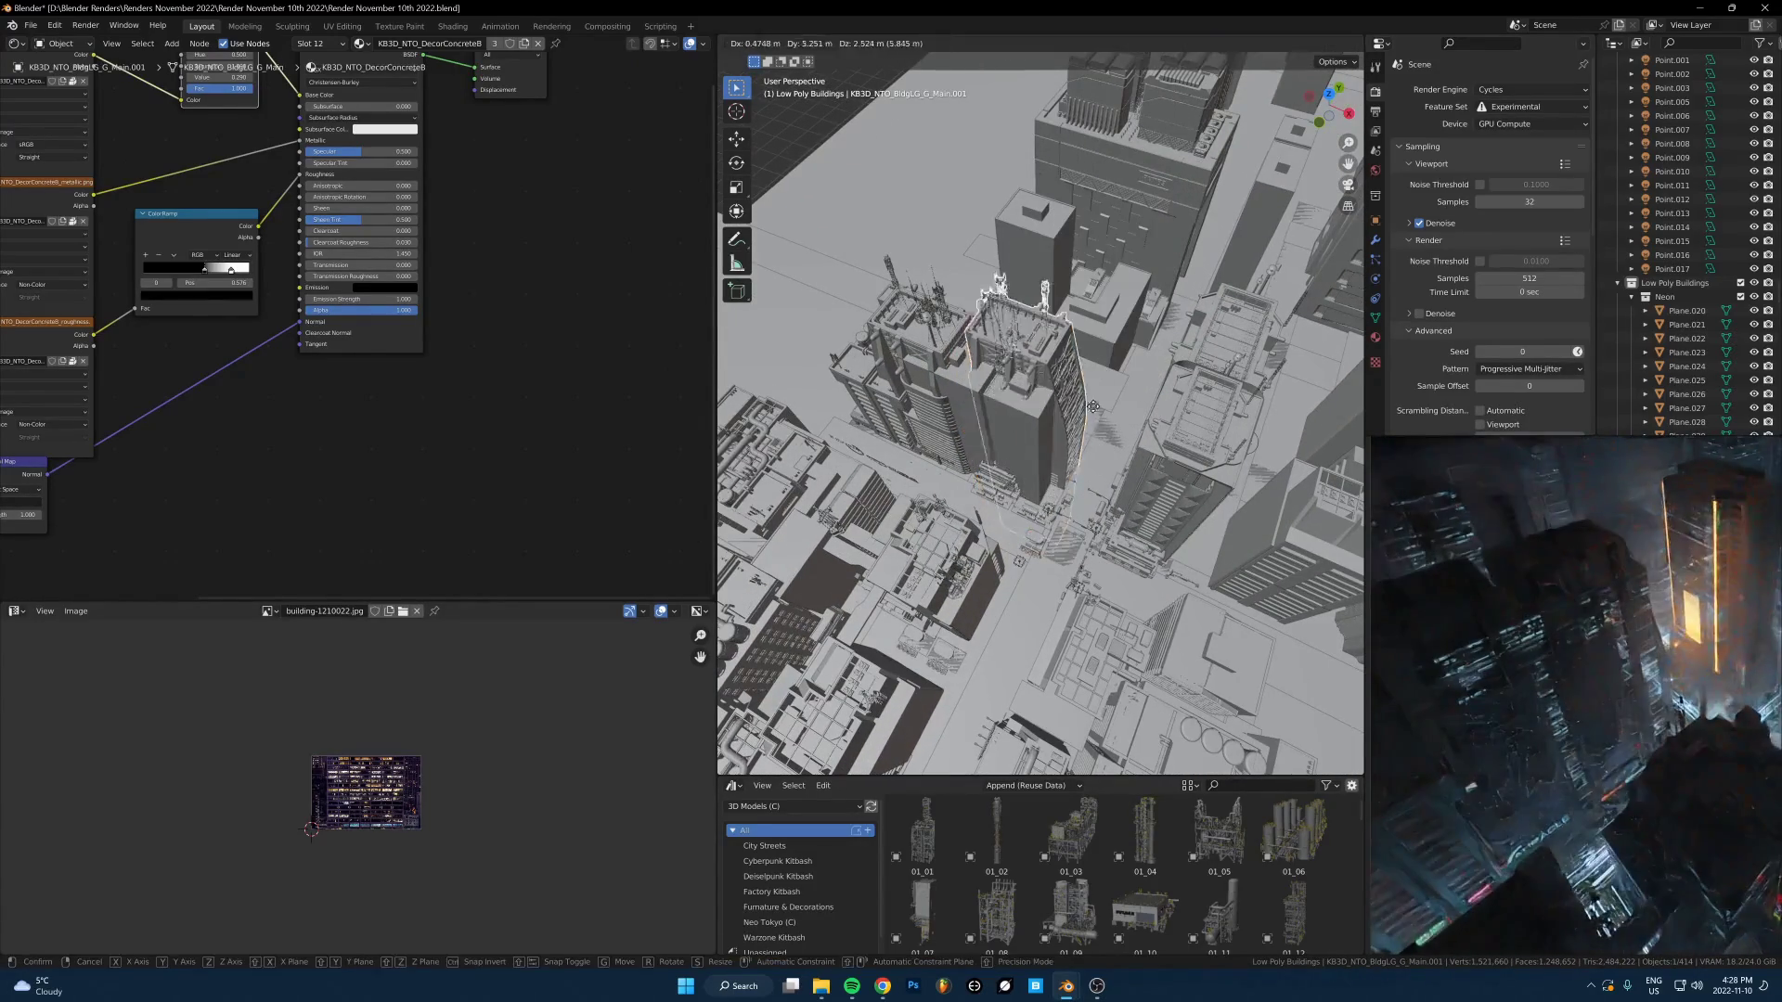
{"action": "left_click", "coordinate": [1077, 470]}
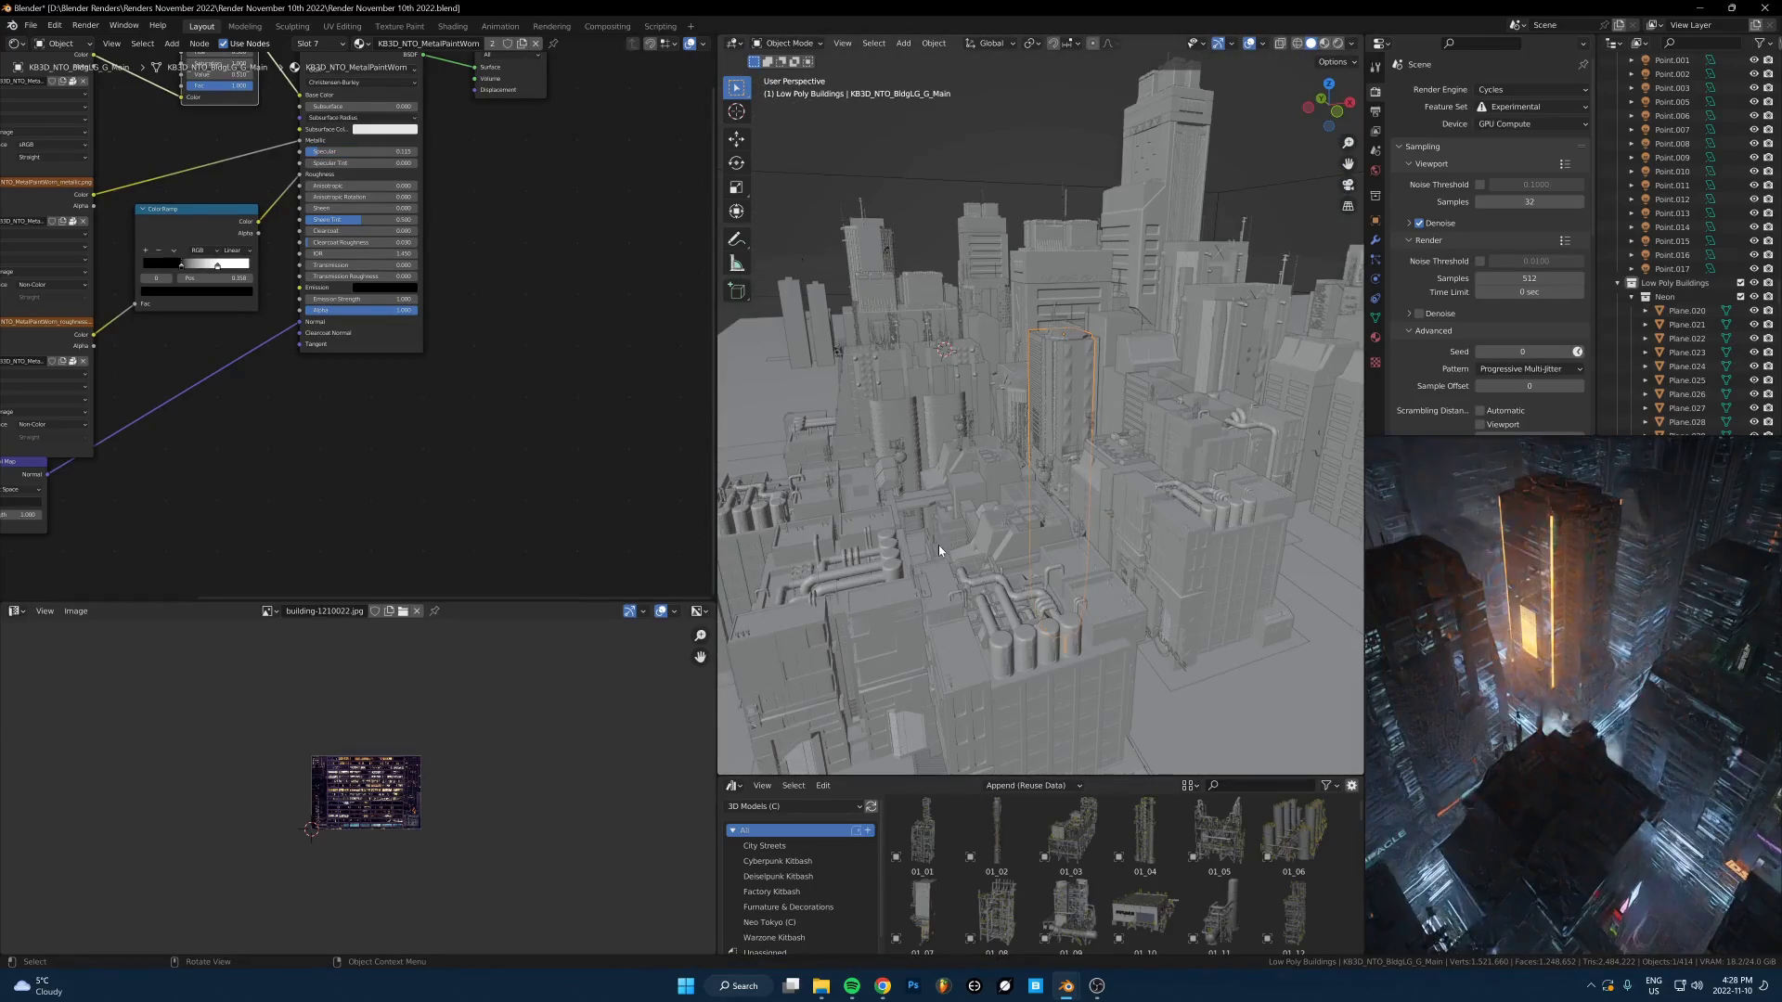
Select the small detailed kitbash building beside the central street and try moving it
{"action": "middle_click_drag", "start_coordinate": [938, 544], "coordinate": [1048, 460]}
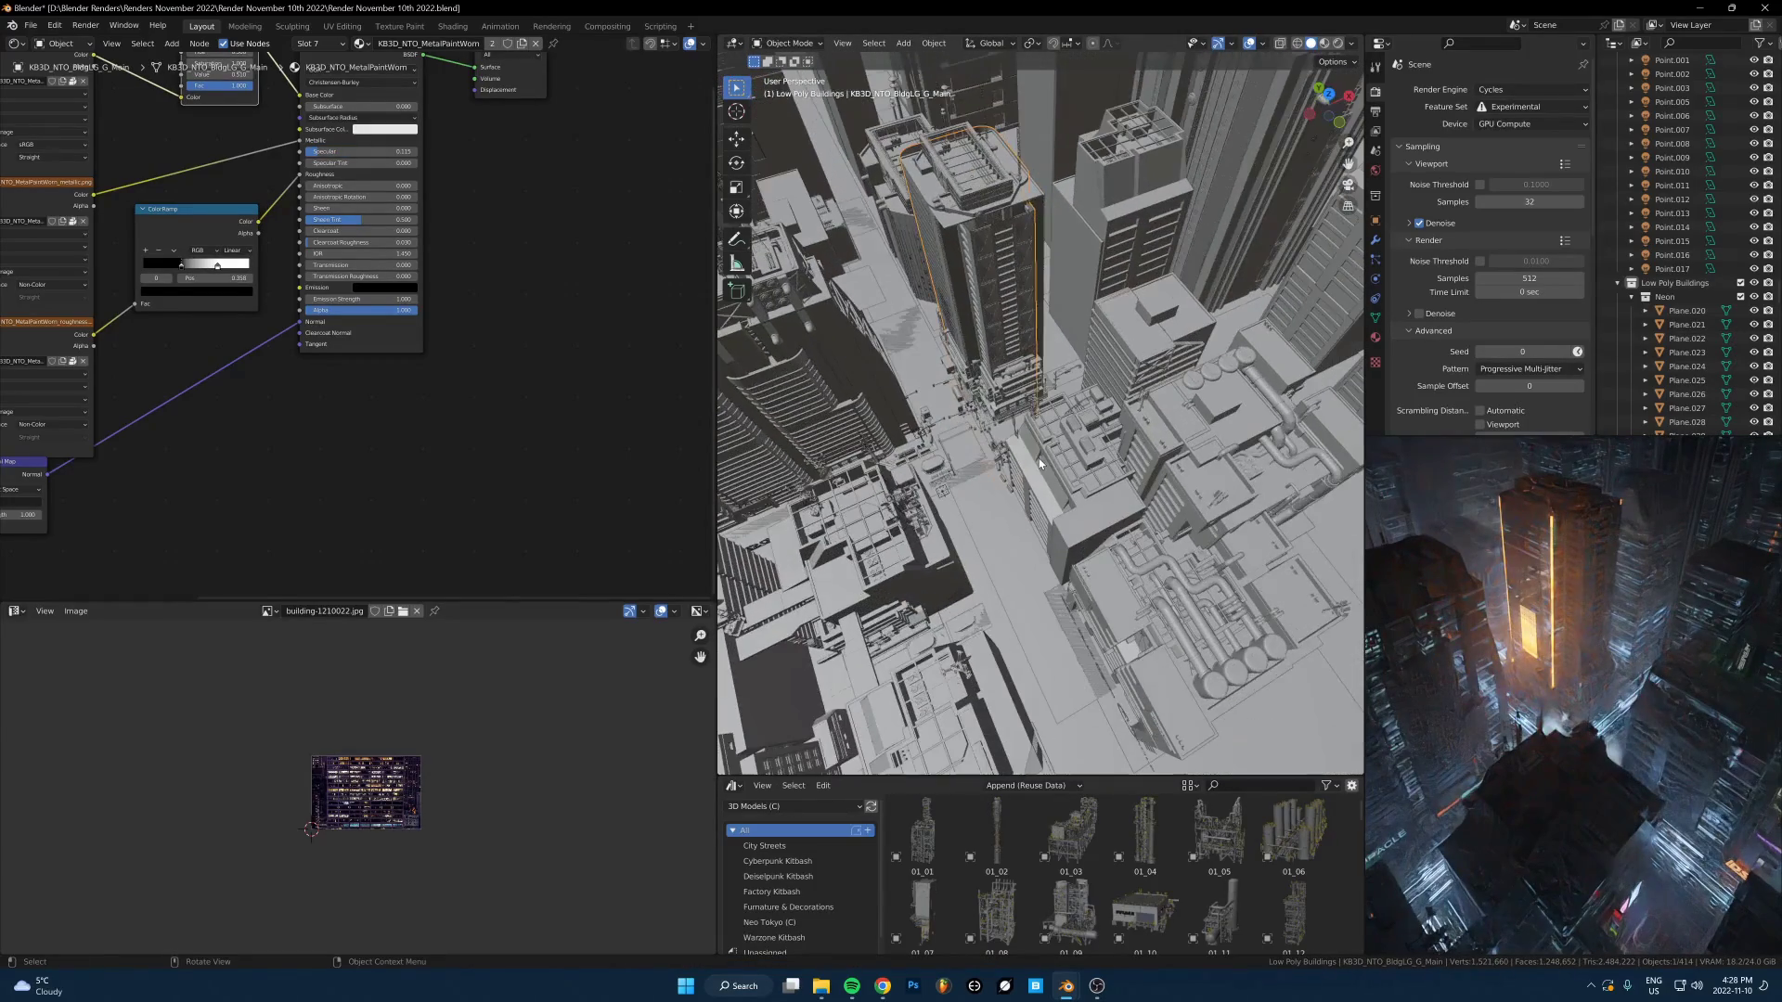
{"action": "left_click", "coordinate": [1049, 460]}
{"action": "scroll", "coordinate": [1091, 523], "scroll_direction": "up", "scroll_amount": 3}
{"action": "key", "text": "g"}
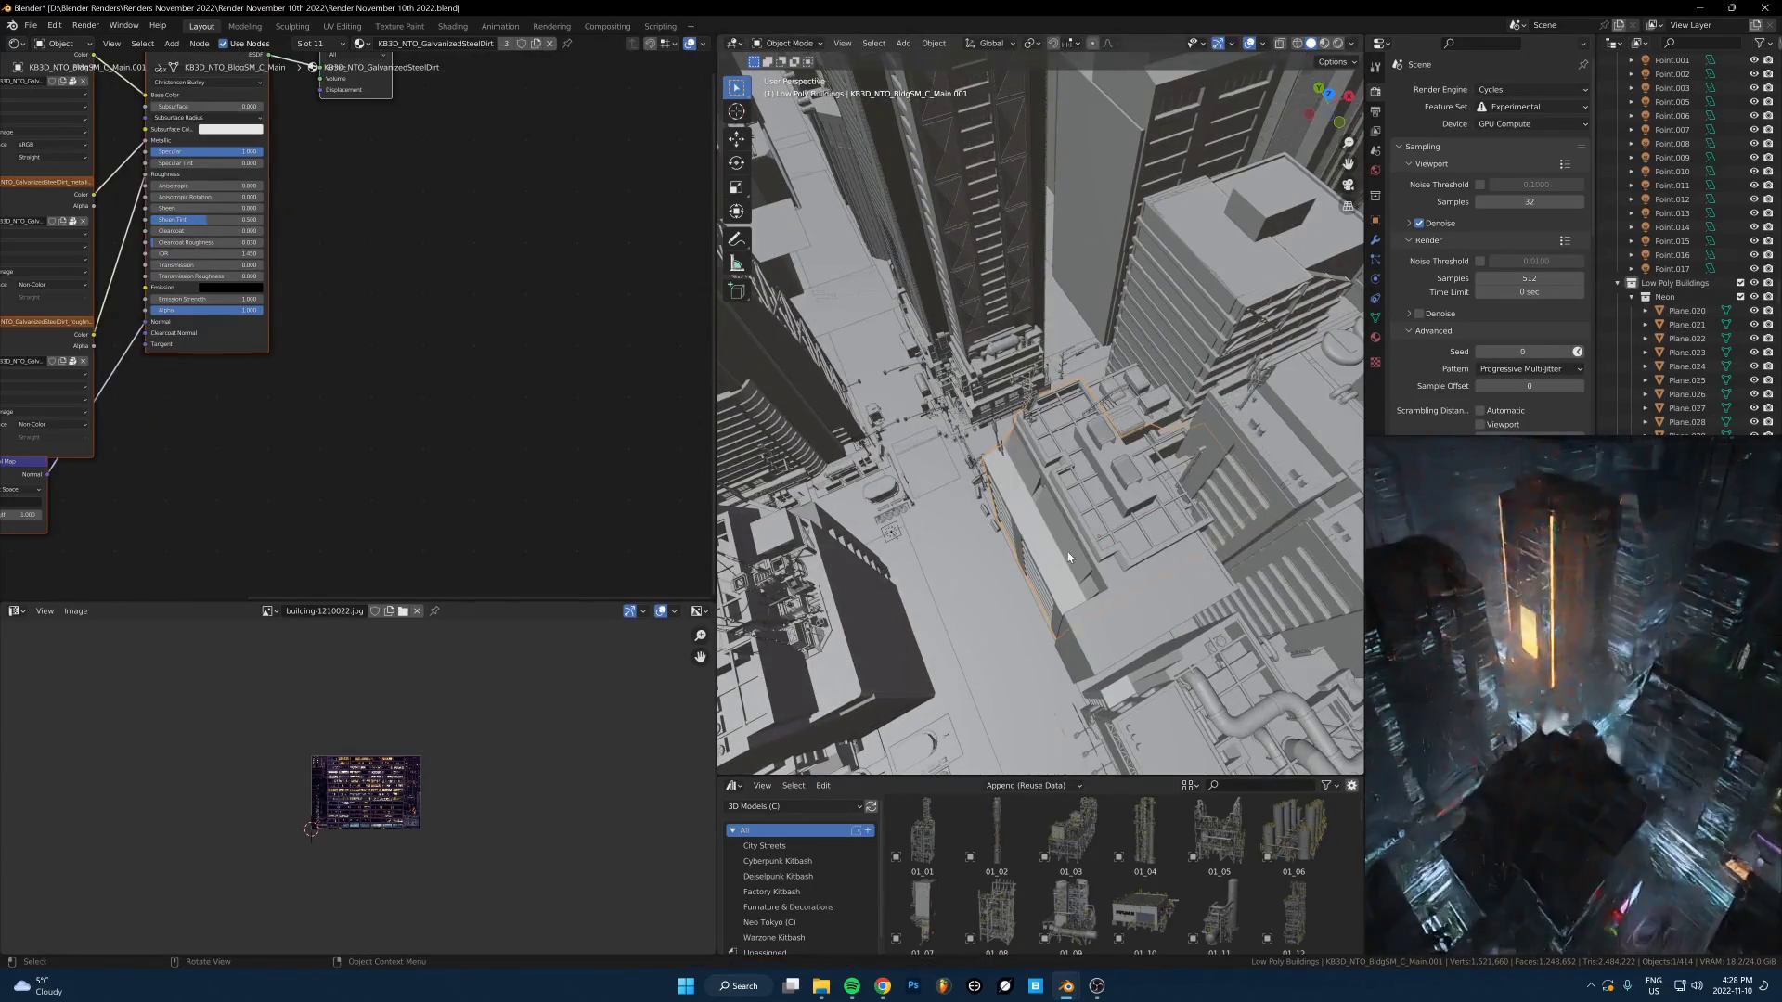
{"action": "right_click", "coordinate": [1067, 548]}
{"action": "middle_click_drag", "start_coordinate": [1067, 548], "coordinate": [1084, 541]}
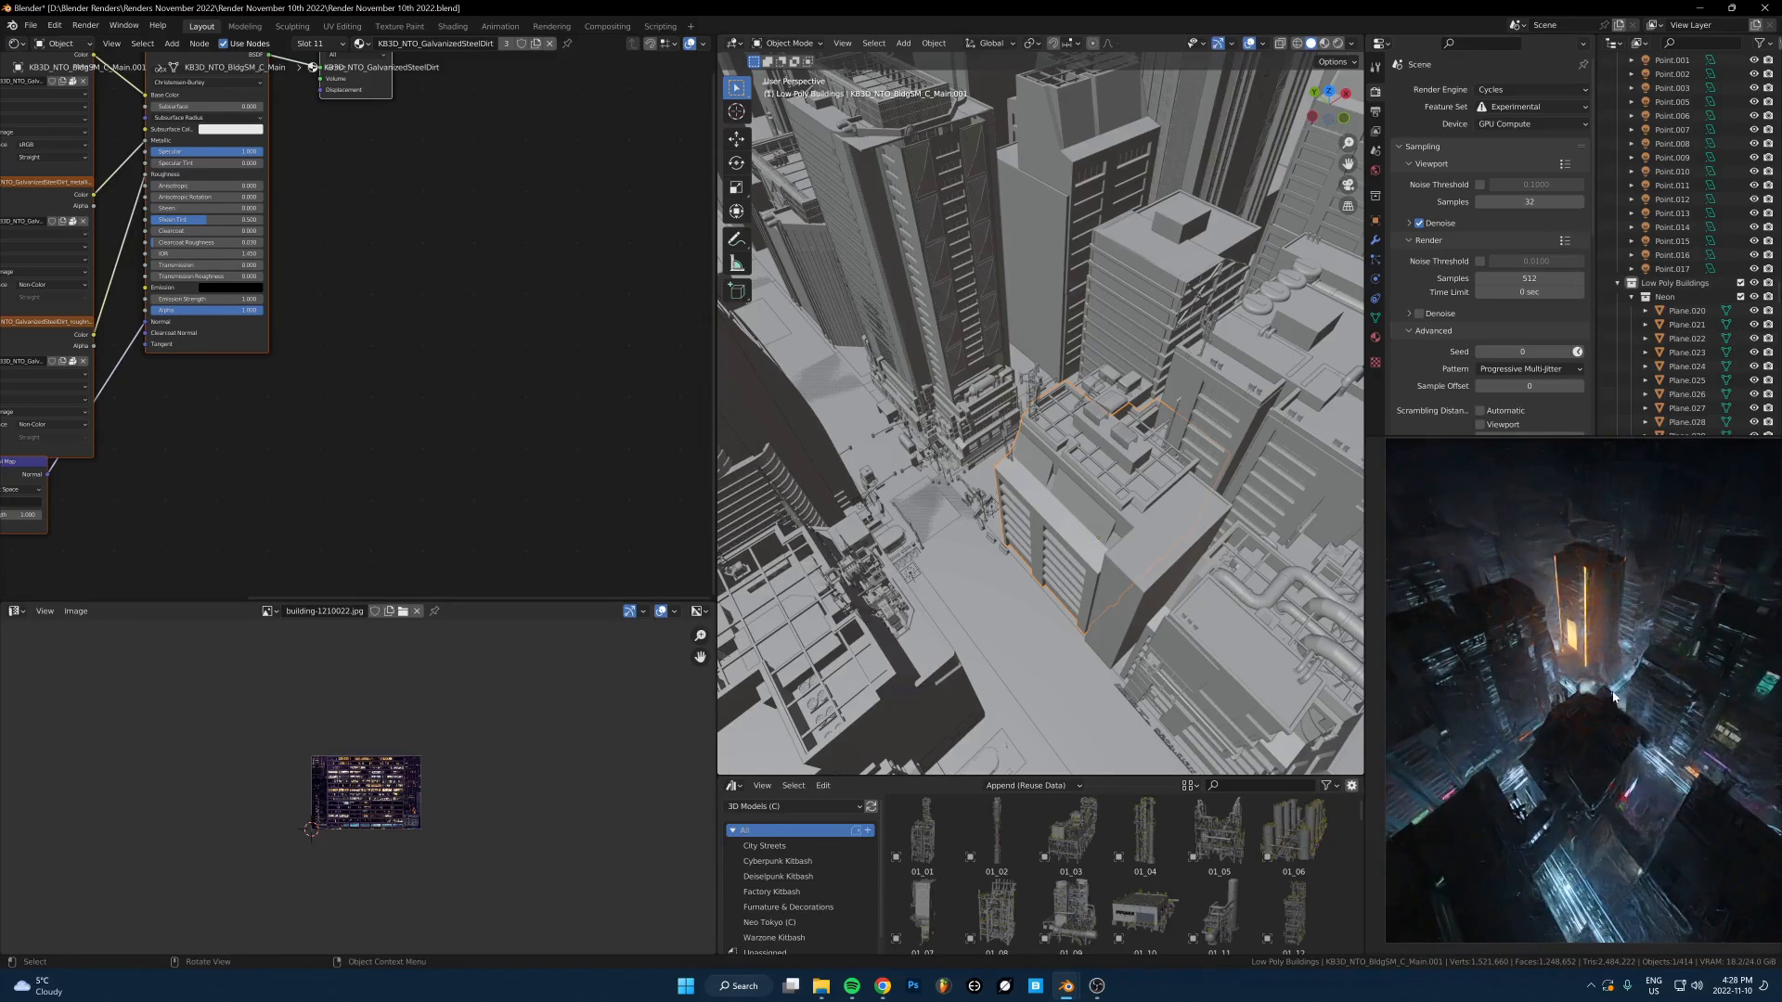
{"action": "scroll", "coordinate": [1198, 503], "scroll_direction": "down", "scroll_amount": 5}
{"action": "middle_click_drag", "start_coordinate": [1093, 404], "coordinate": [1093, 409]}
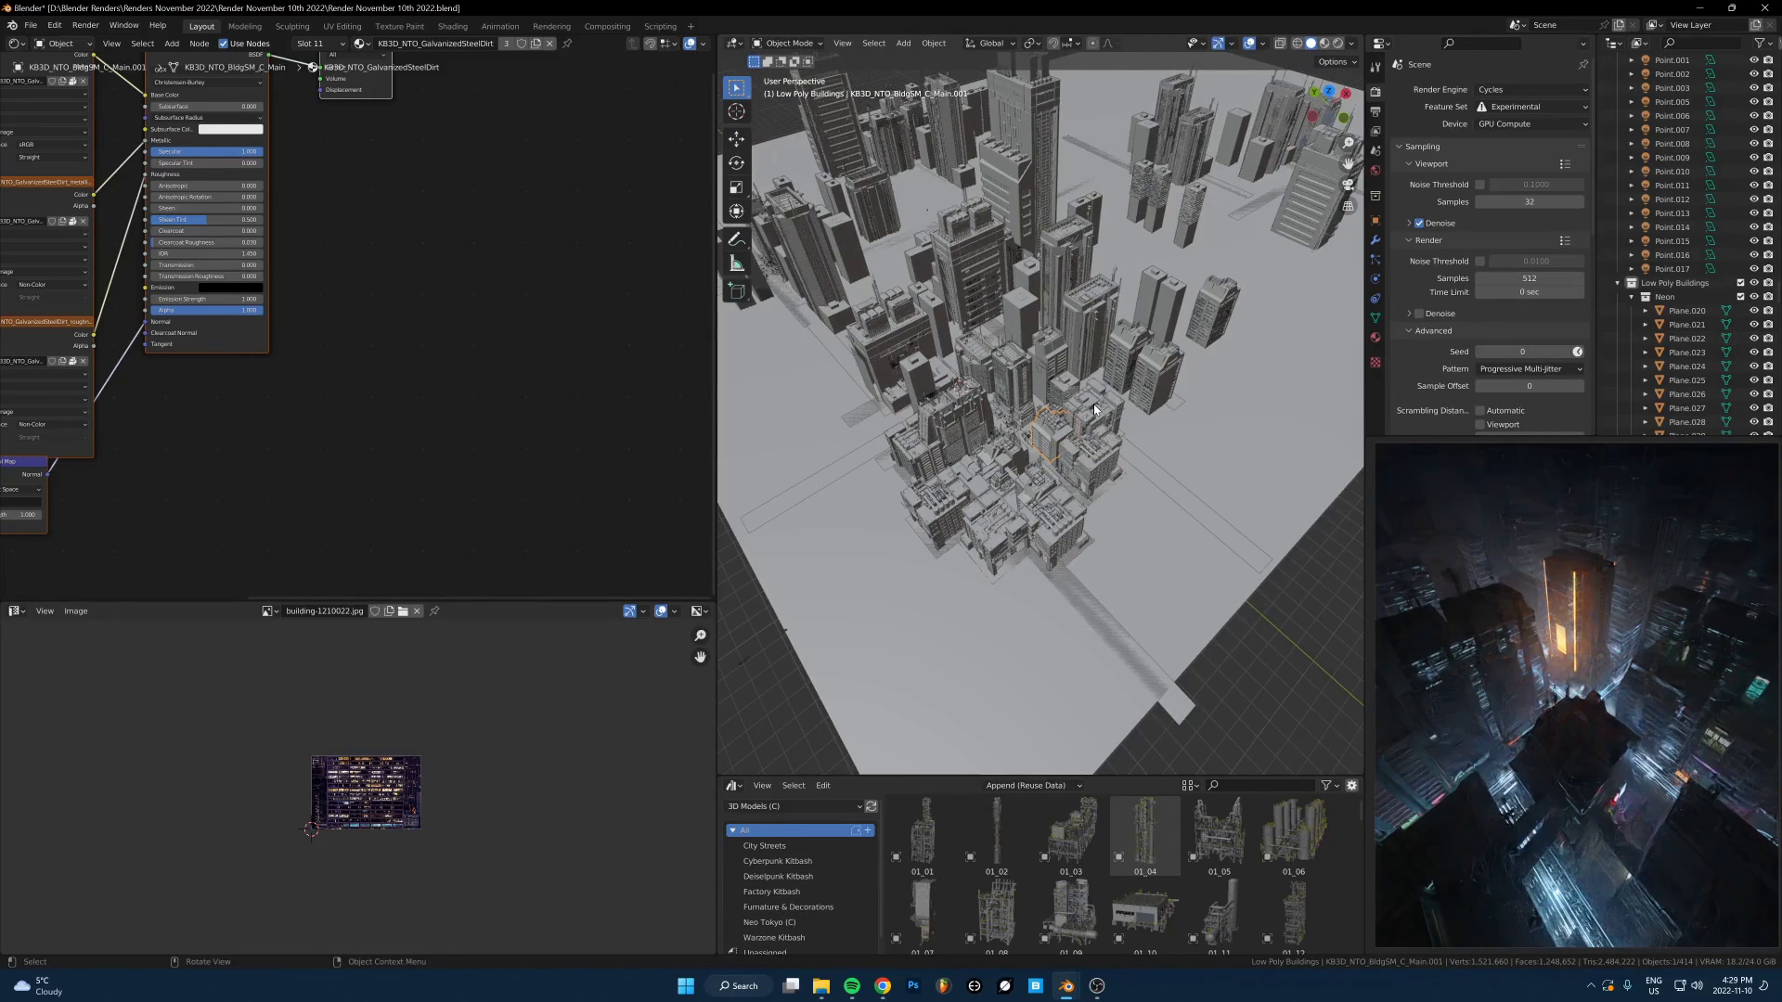